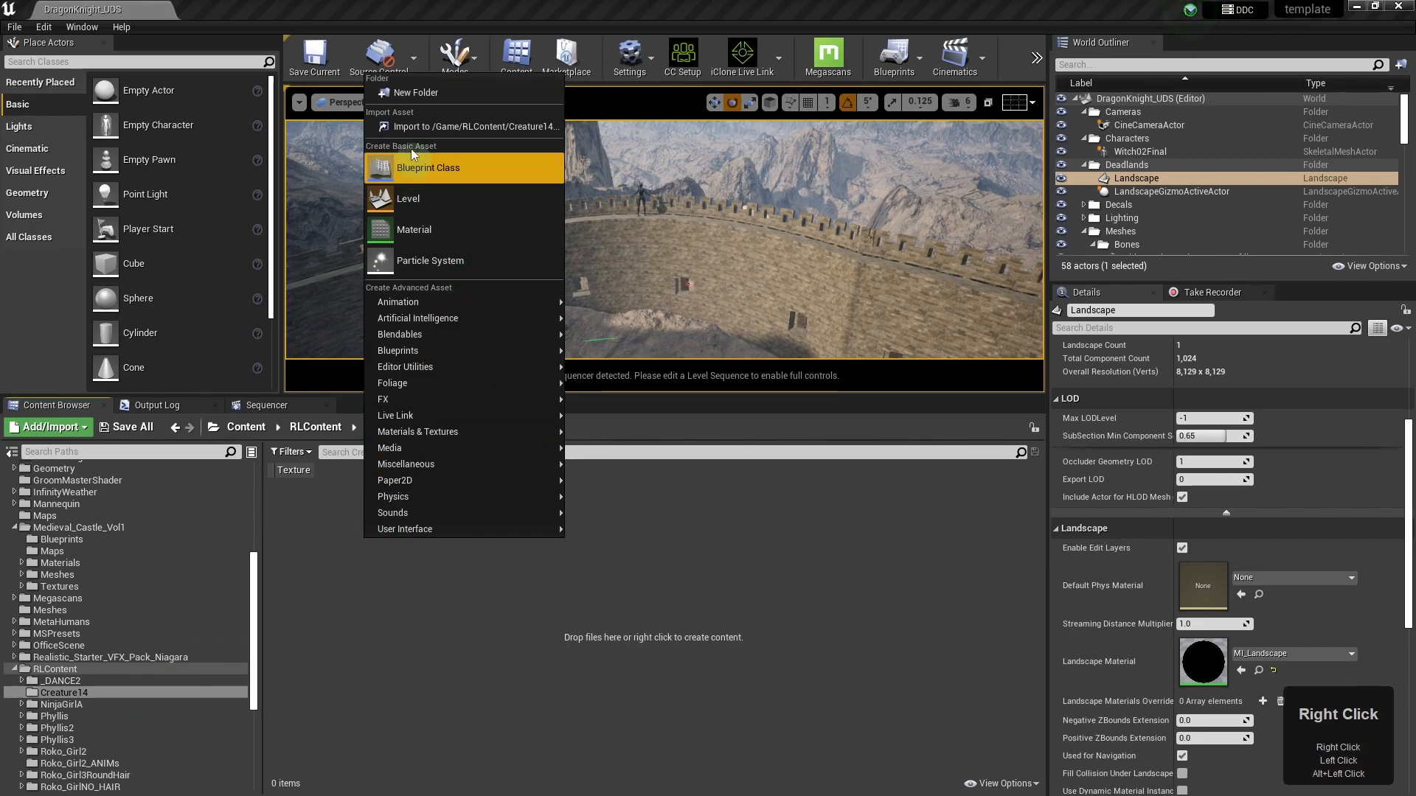
- Choose Creature14.fbx for import into the Creature14 content folder
click(472, 126)
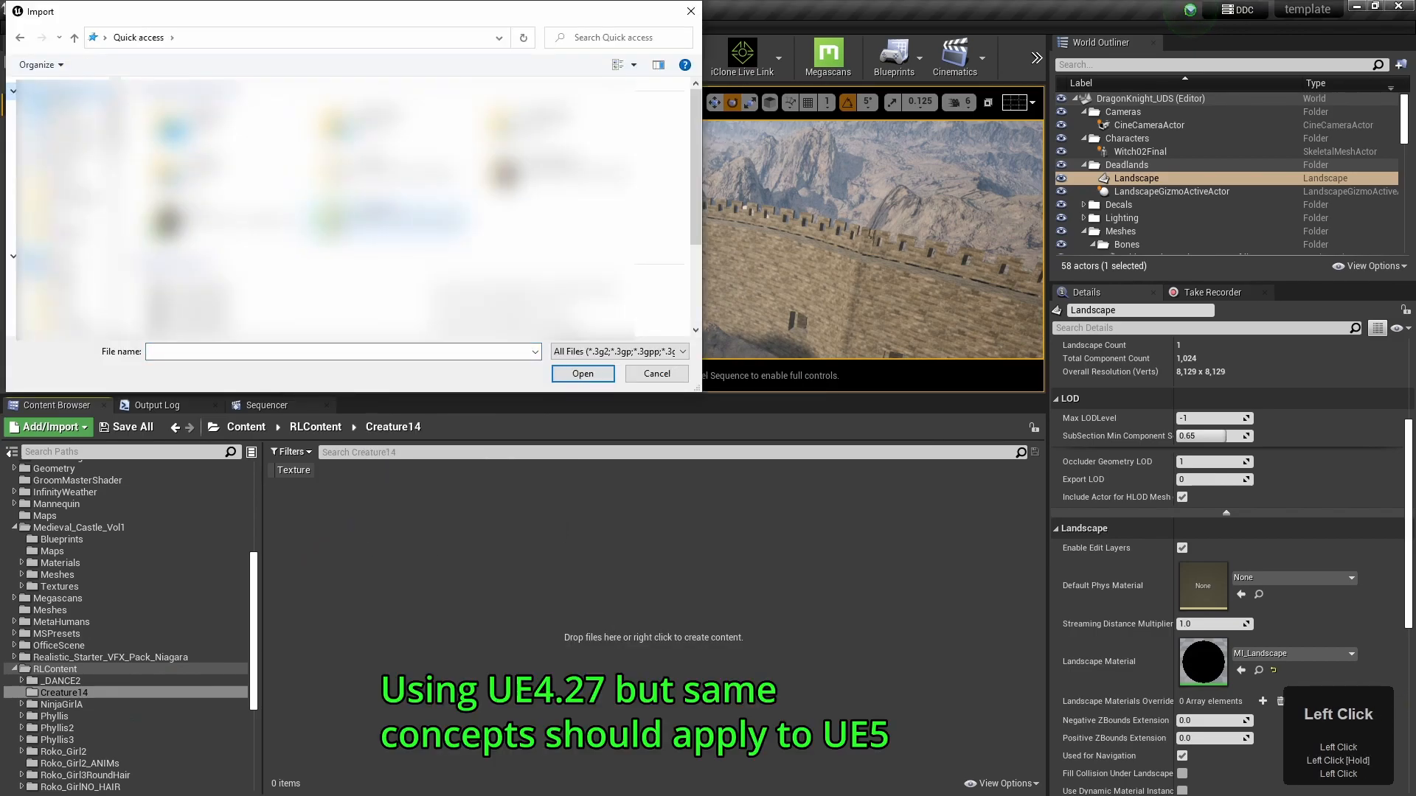
click(516, 289)
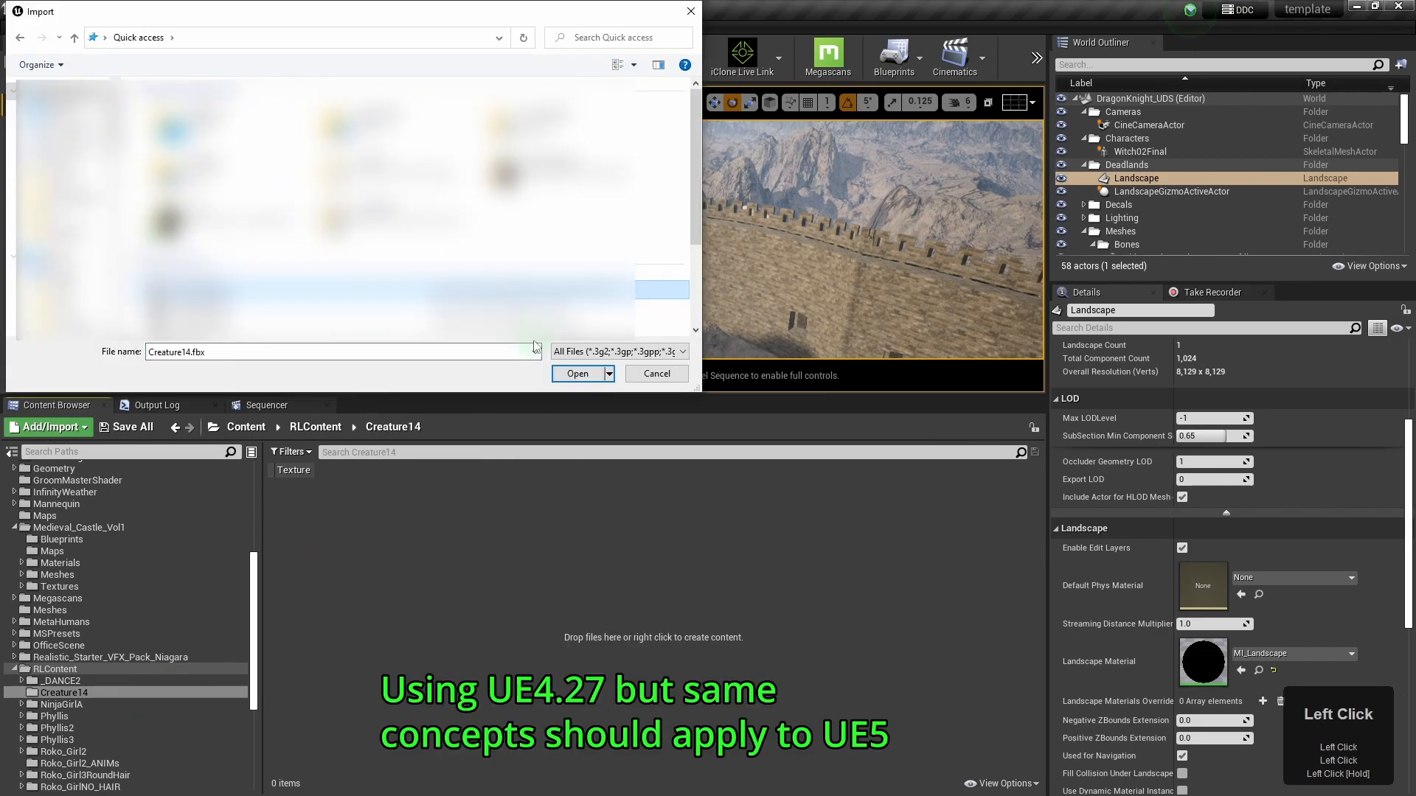
click(576, 374)
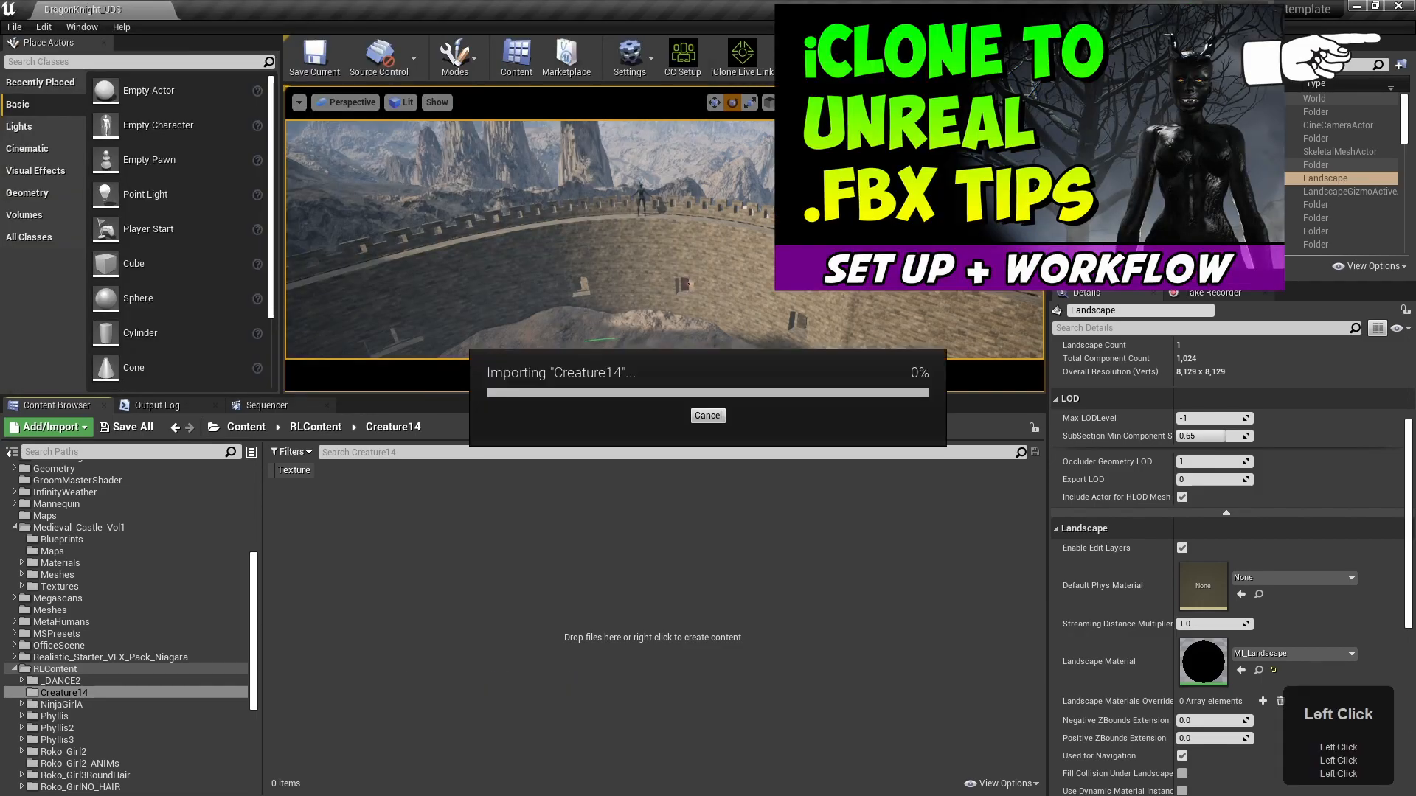
click(834, 443)
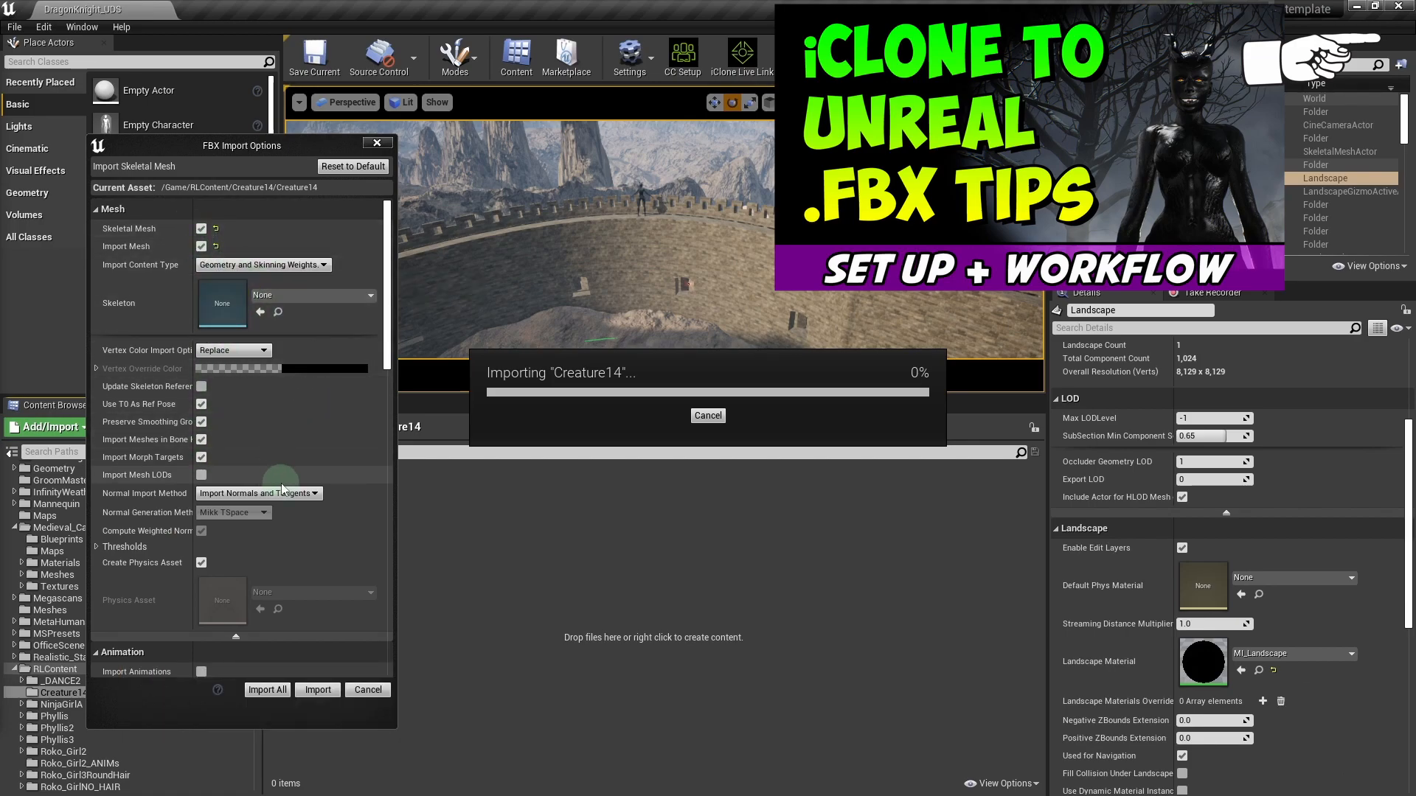
- Enable Import Animations in the FBX import options, review the transform and material settings, and import Creature14 without creating materials
scroll(283, 487, down, 4)
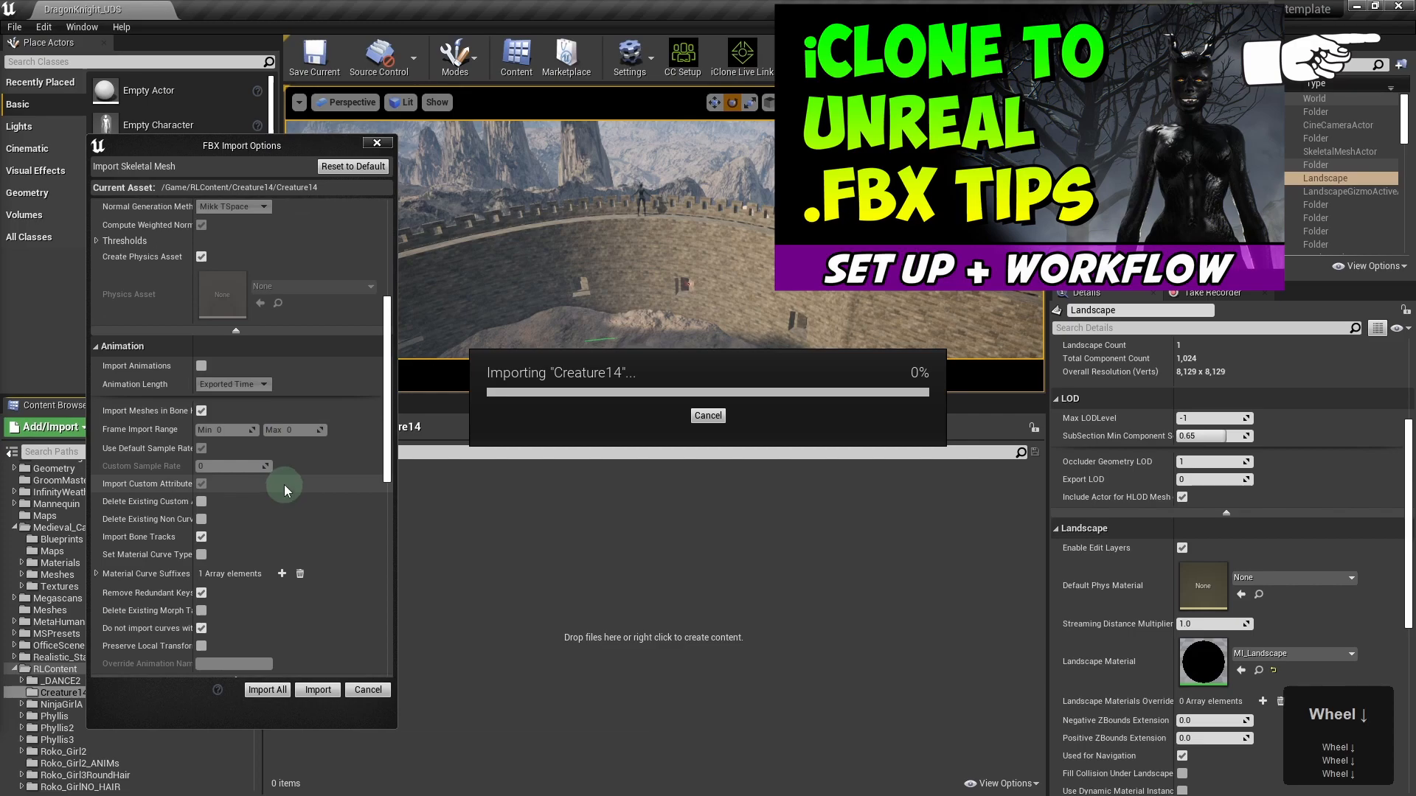
click(202, 365)
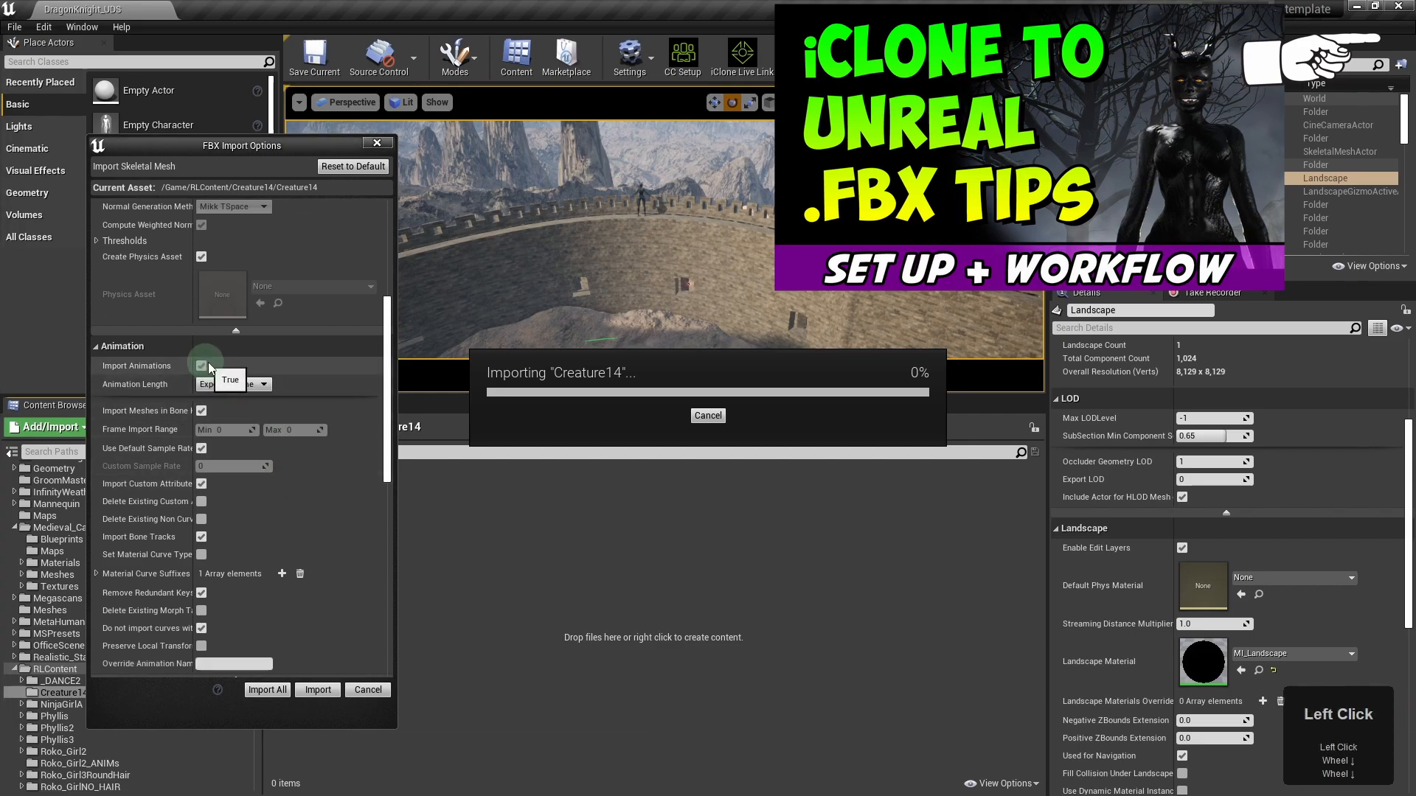
scroll(355, 444, down, 2)
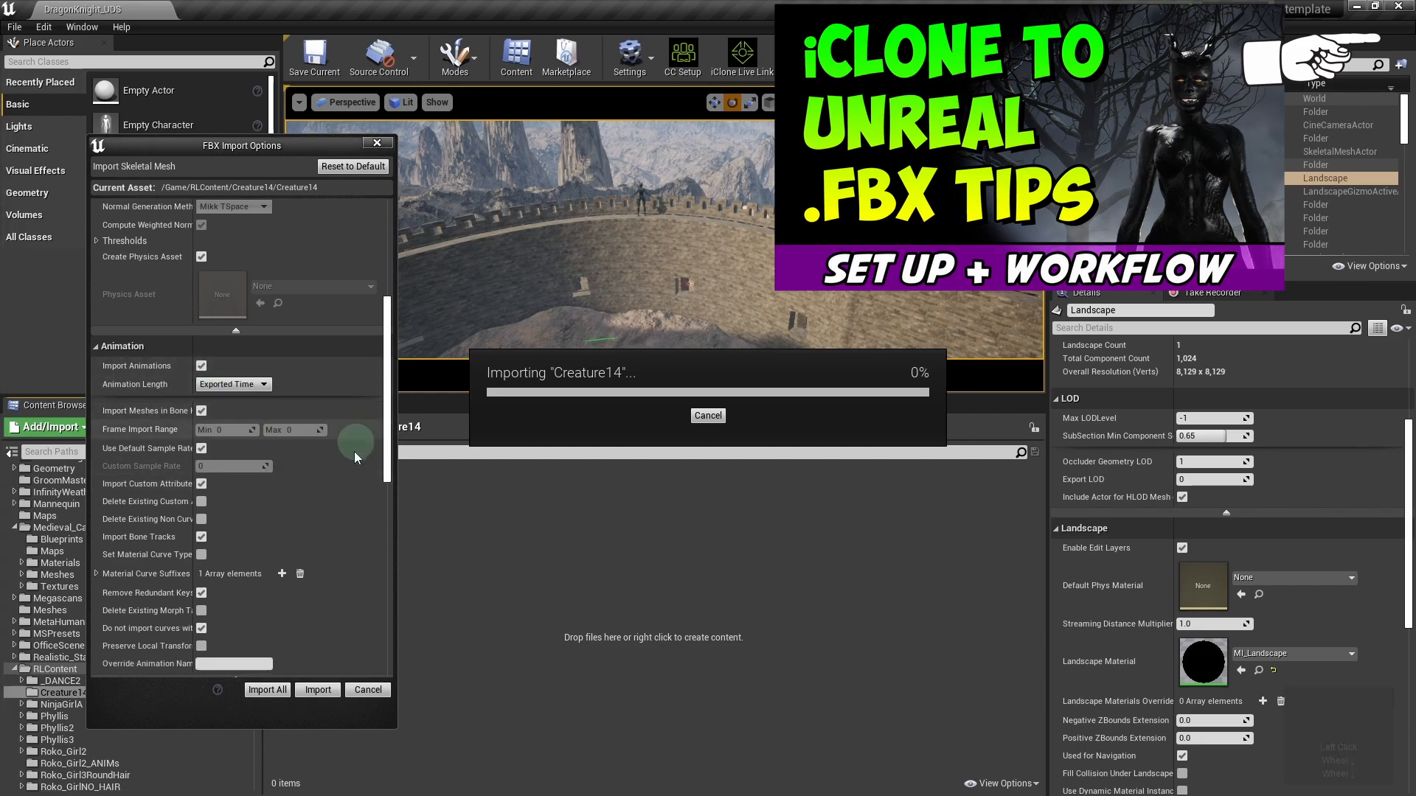
scroll(367, 500, down, 1)
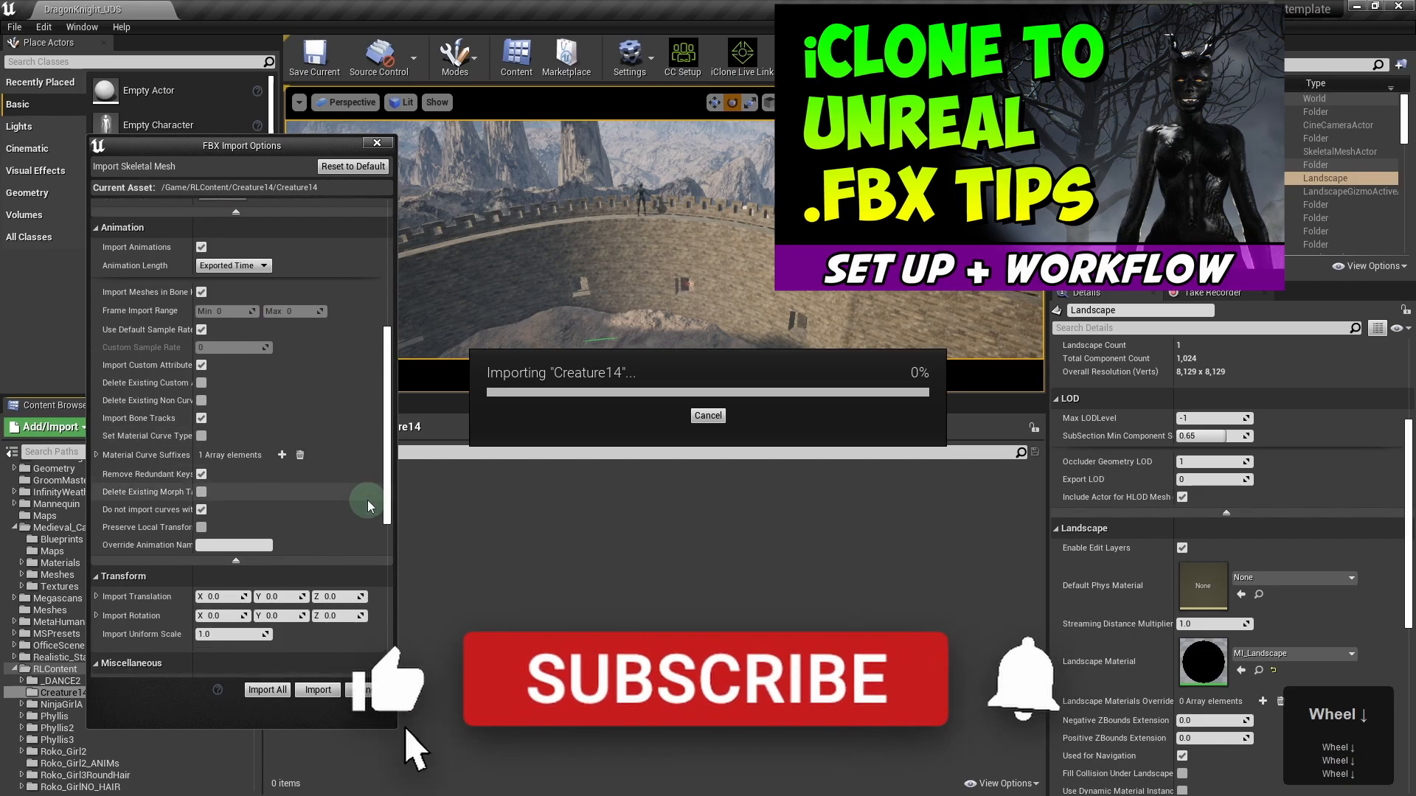
scroll(367, 500, down, 4)
scroll(367, 501, down, 3)
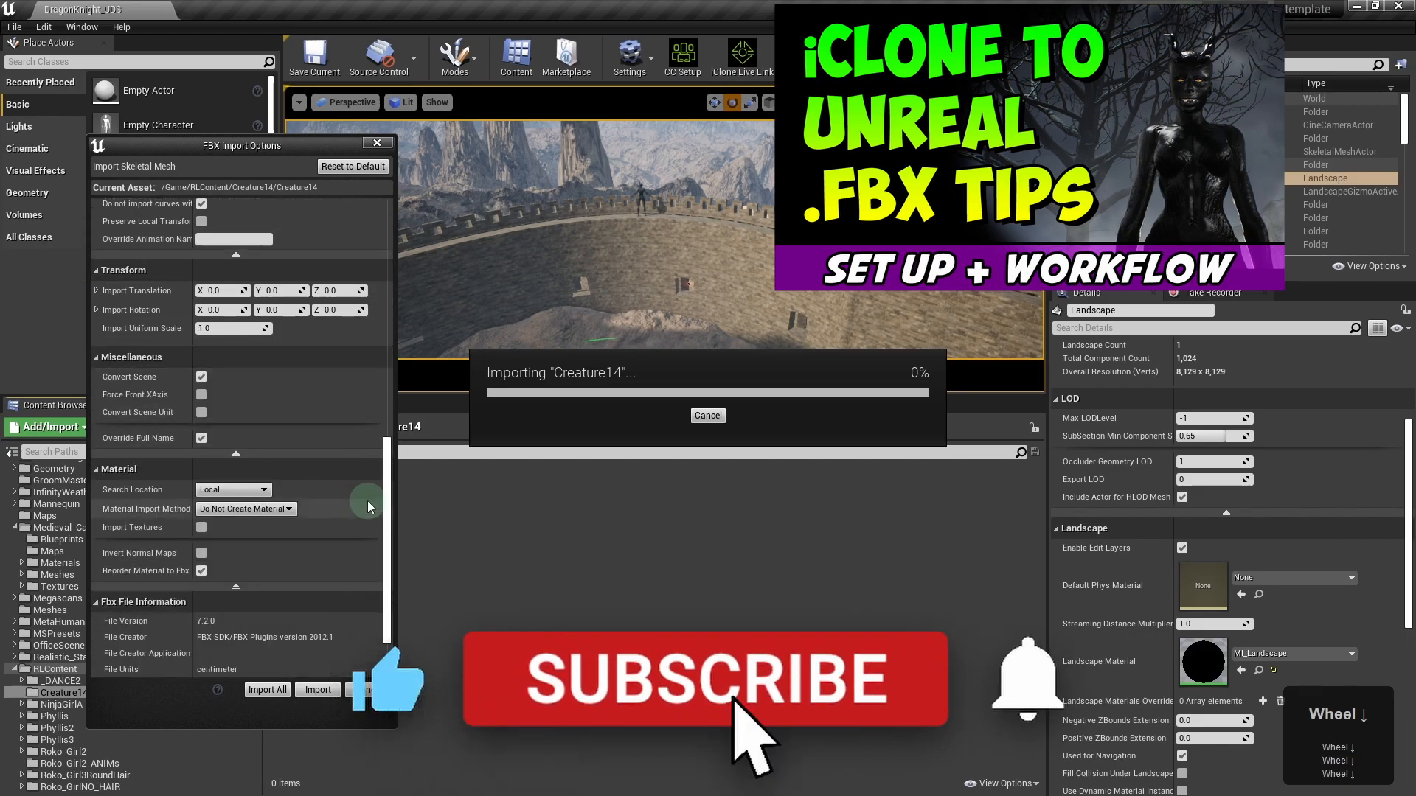
scroll(295, 597, down, 1)
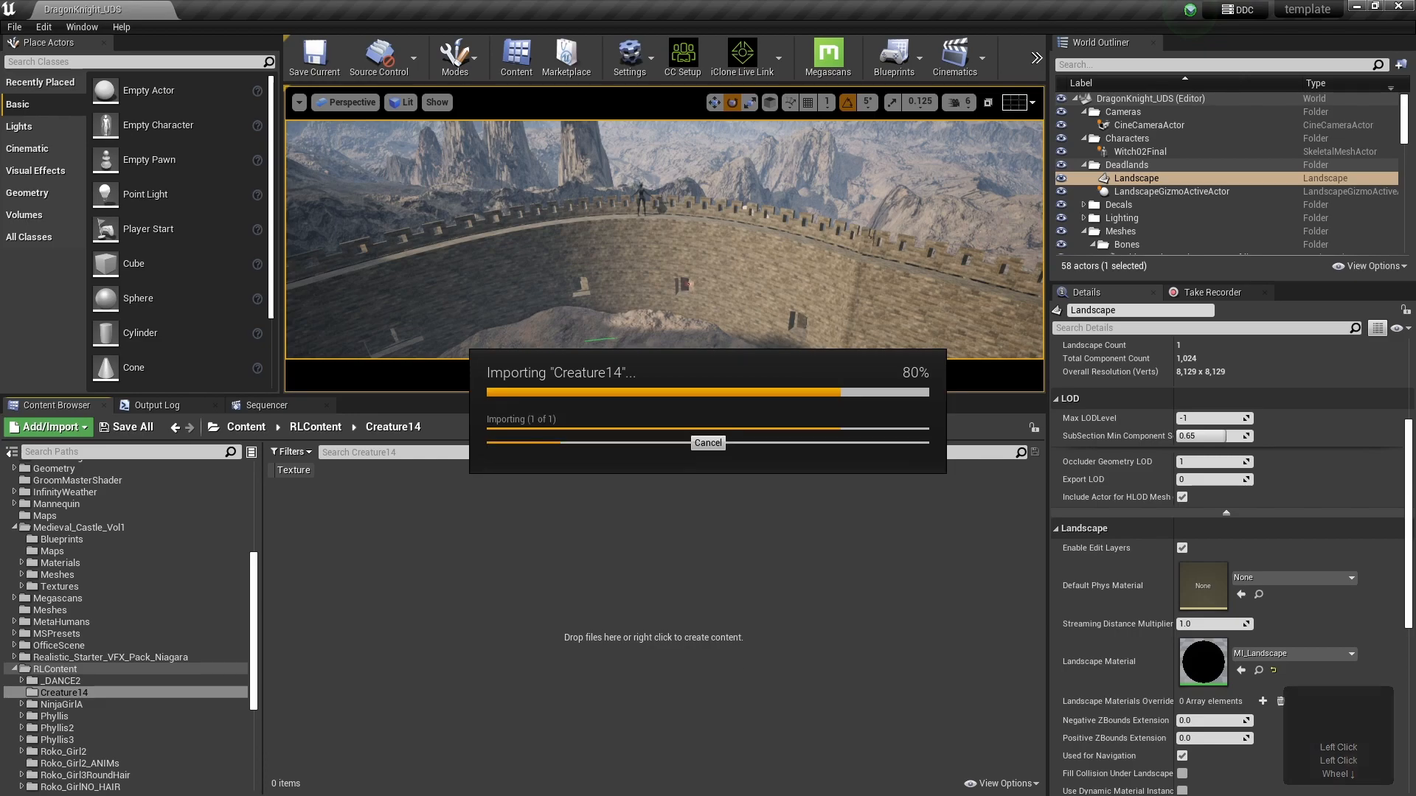
- Enlarge the viewport area and place the Creature14 skeletal mesh on the ground between the two ruined wooden structures
drag(748, 399, 733, 558)
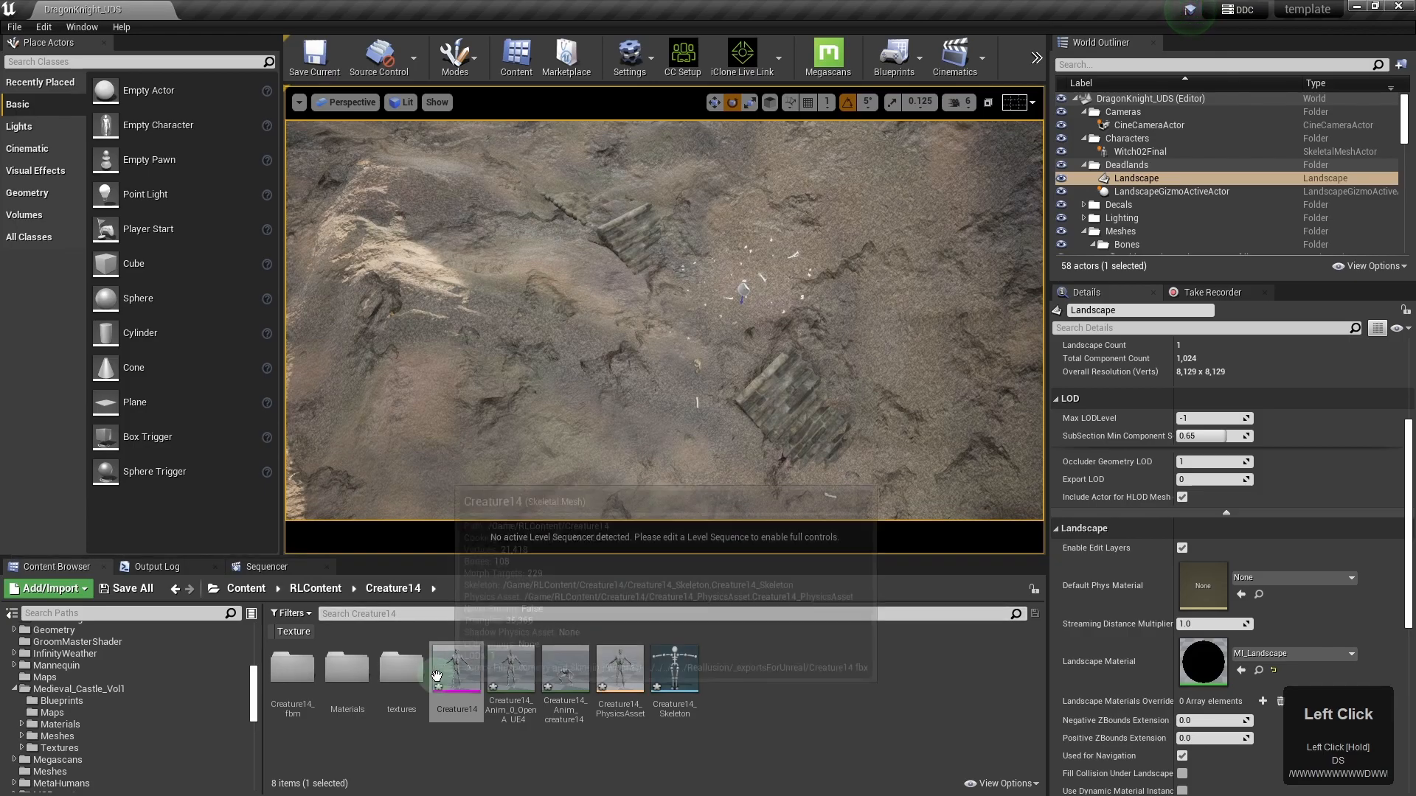
drag(454, 668, 722, 339)
scroll(797, 392, up, 4)
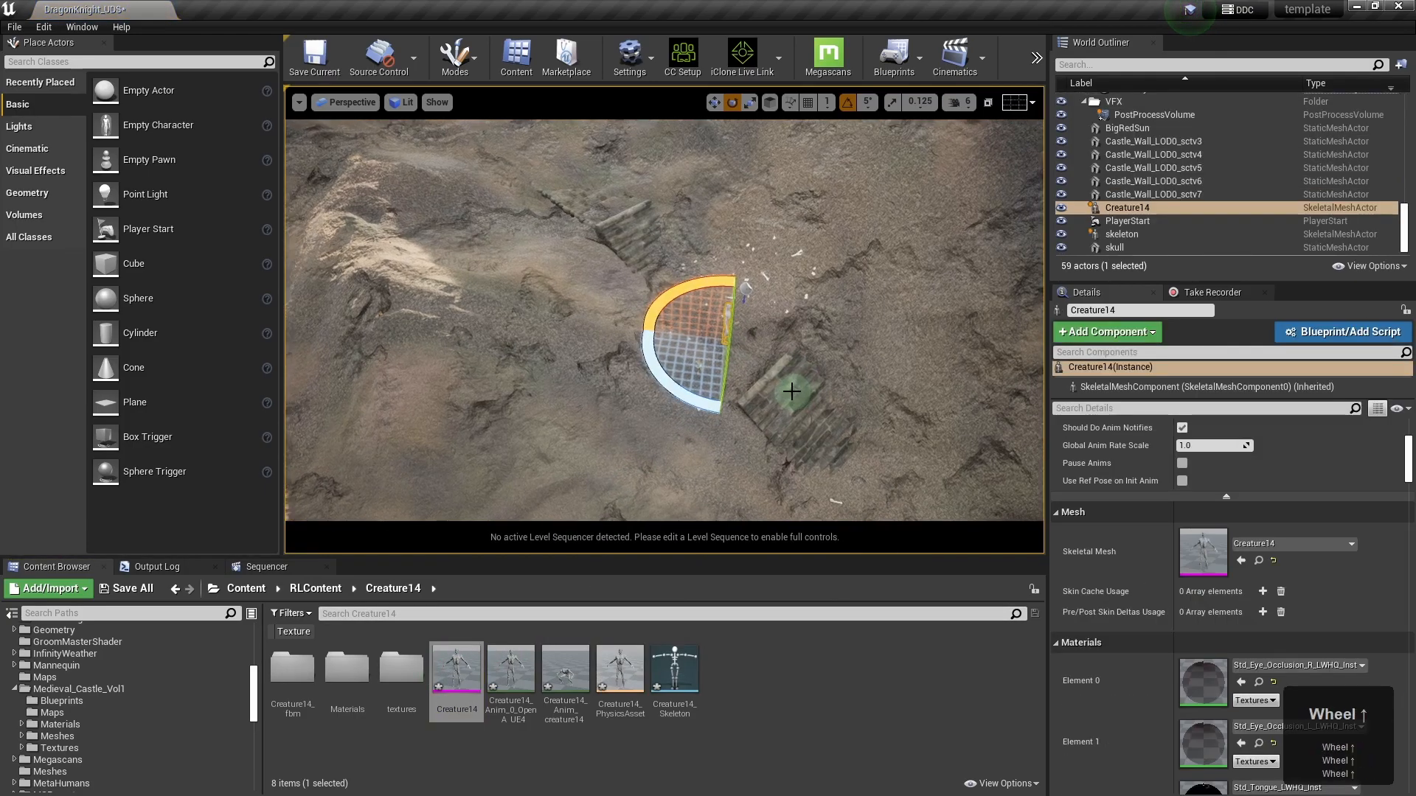
- Focus on the placed Creature14 actor, examine it up close, and frame its body from the front in the viewport
key(w)
key(w)
right_drag(806, 395, 780, 351)
key(d)
key(w)
key(f)
drag(780, 351, 762, 323)
scroll(762, 323, up, 3)
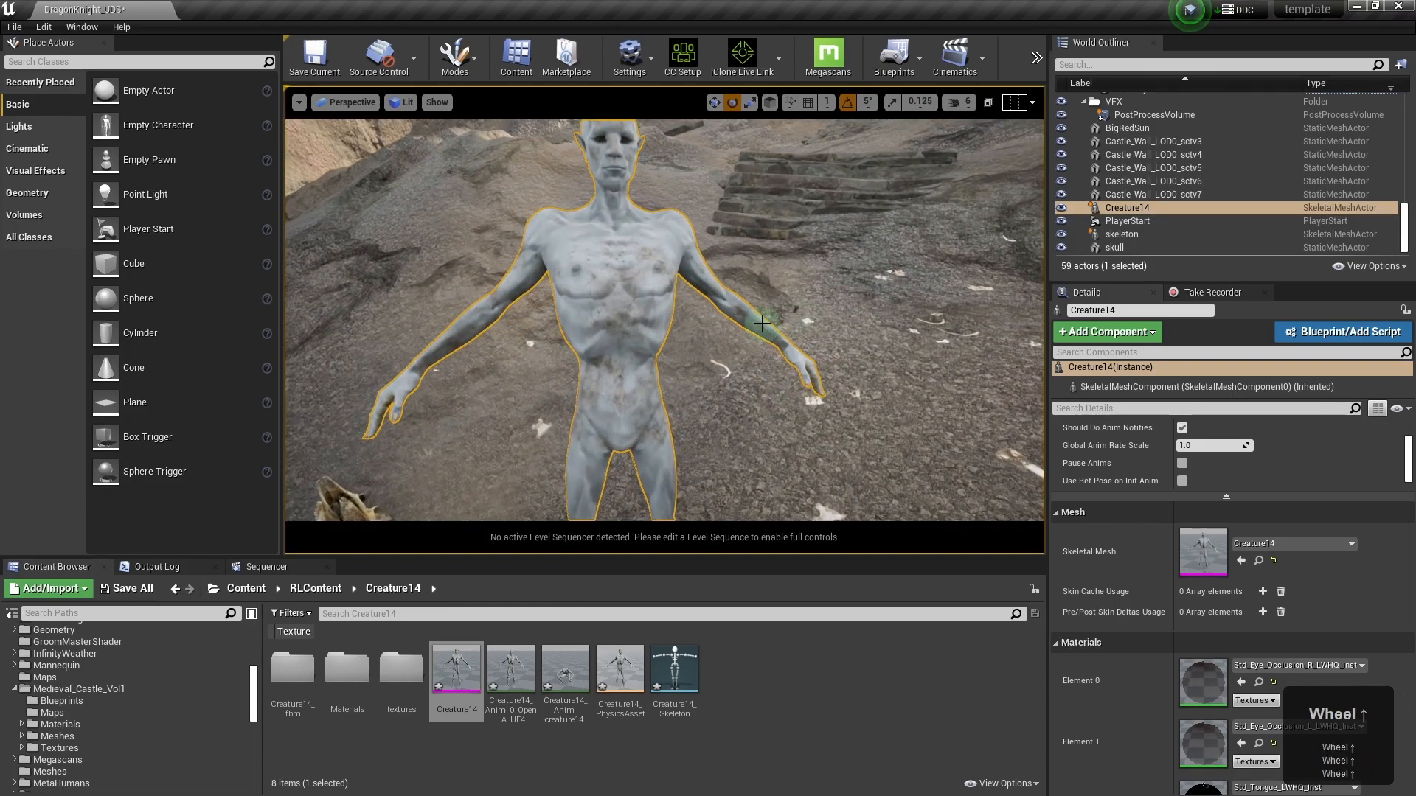
scroll(765, 318, down, 3)
right_drag(706, 407, 745, 408)
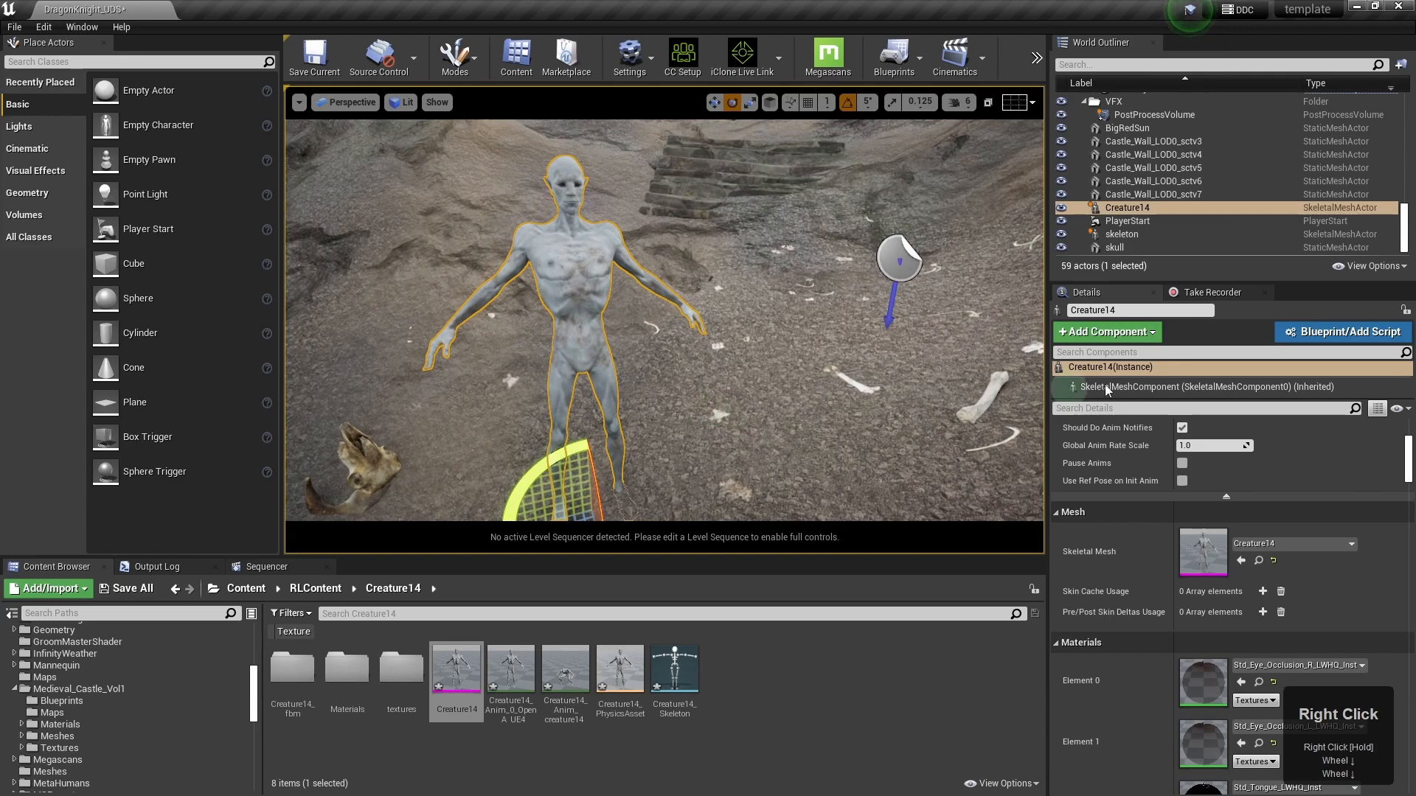
- Open the Take Recorder and name the slate CreatureAnimTest
click(1216, 292)
mouse_move(1221, 293)
mouse_down()
mouse_move(1153, 352)
mouse_move(1363, 245)
mouse_move(1232, 320)
mouse_move(1227, 293)
mouse_up()
double_click(1147, 354)
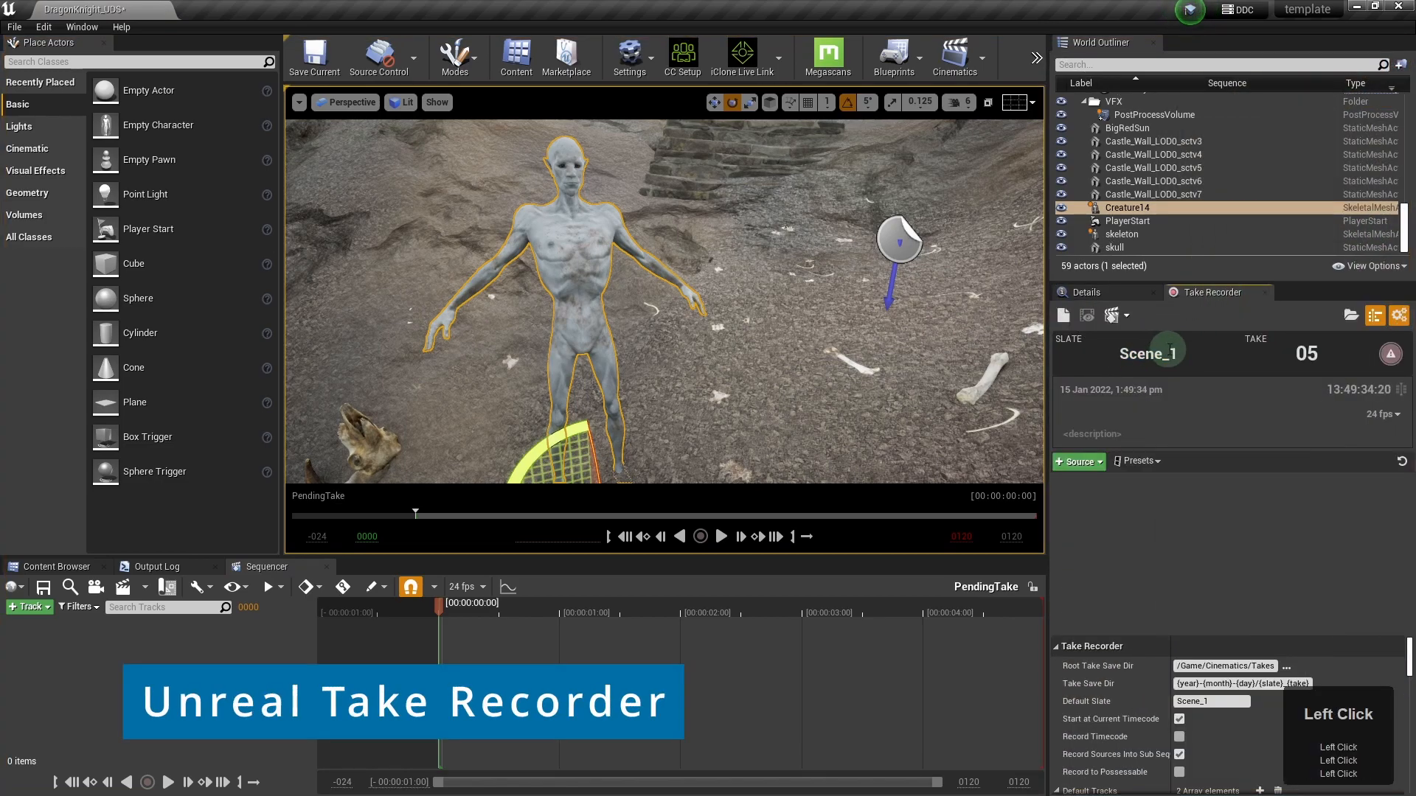
text(Creatu)
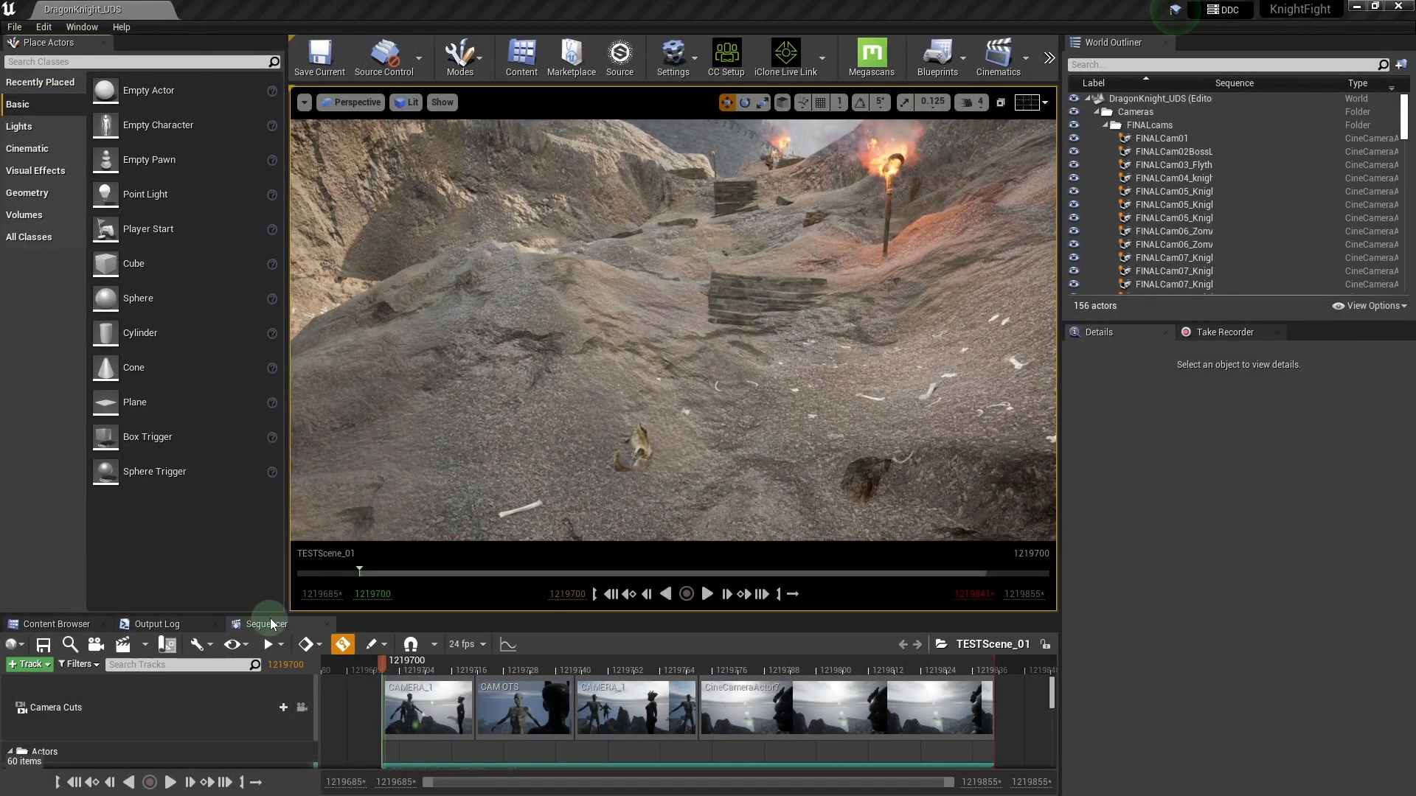
- In the KnightFight project, show the Take Recorder and locate Sequencer among the cinematics windows
click(1228, 333)
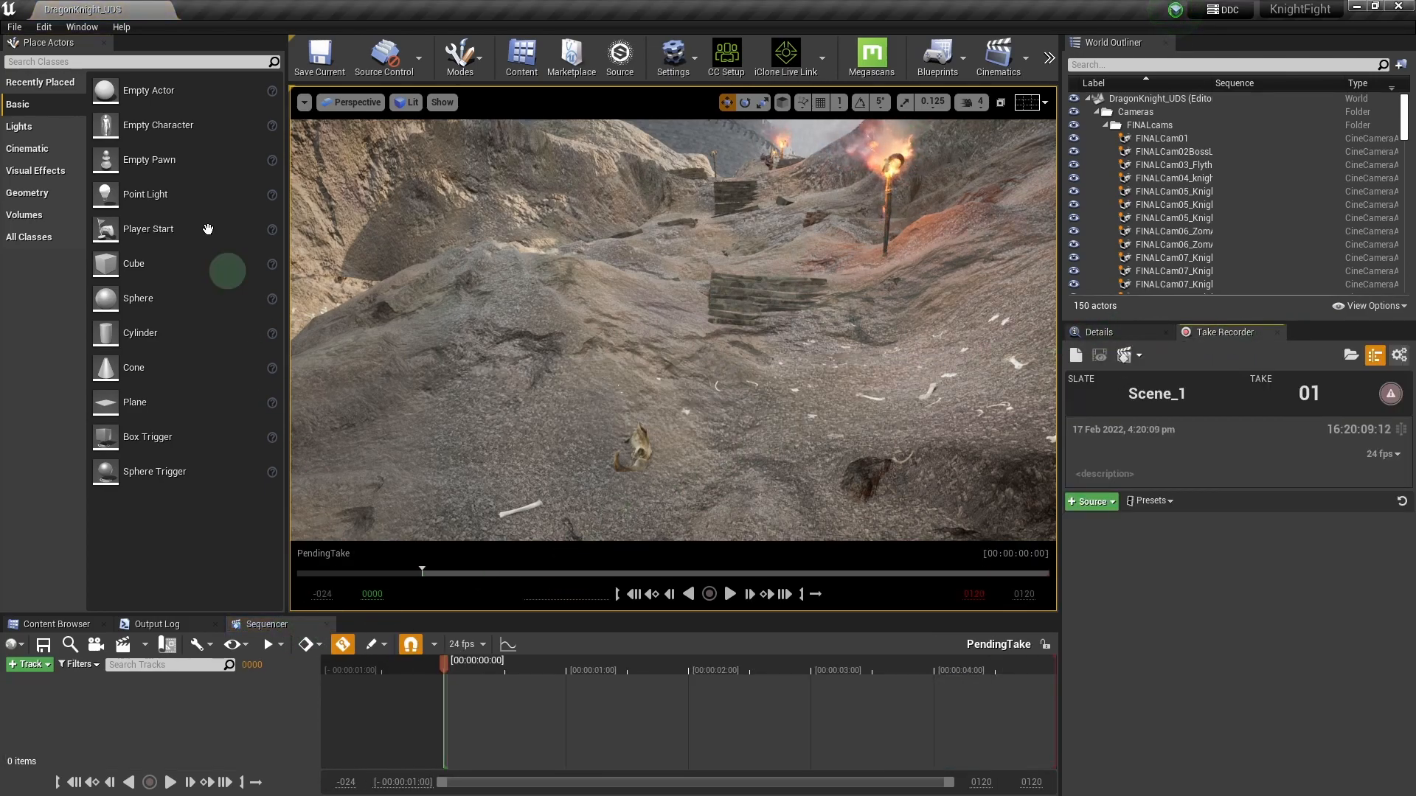
click(94, 26)
mouse_move(96, 52)
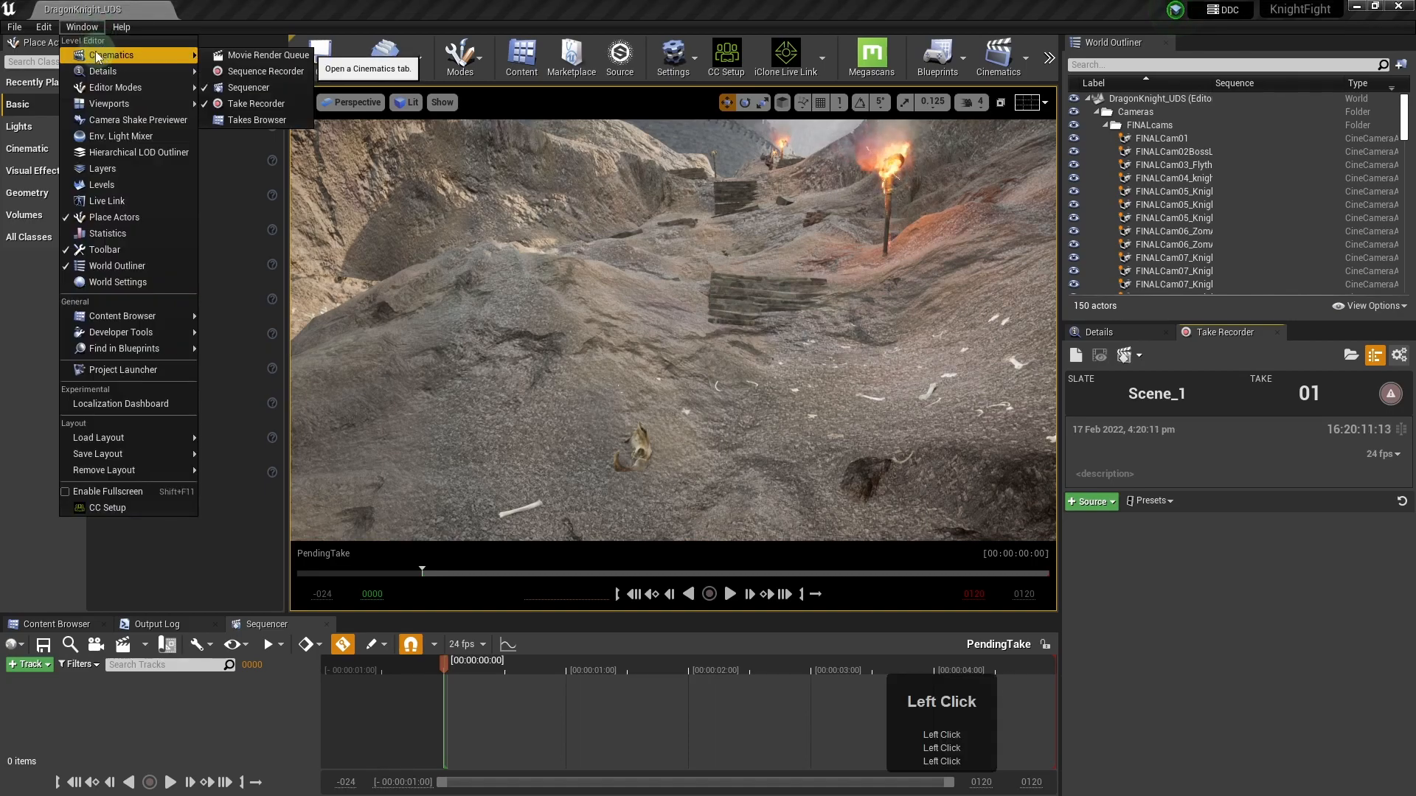
click(250, 87)
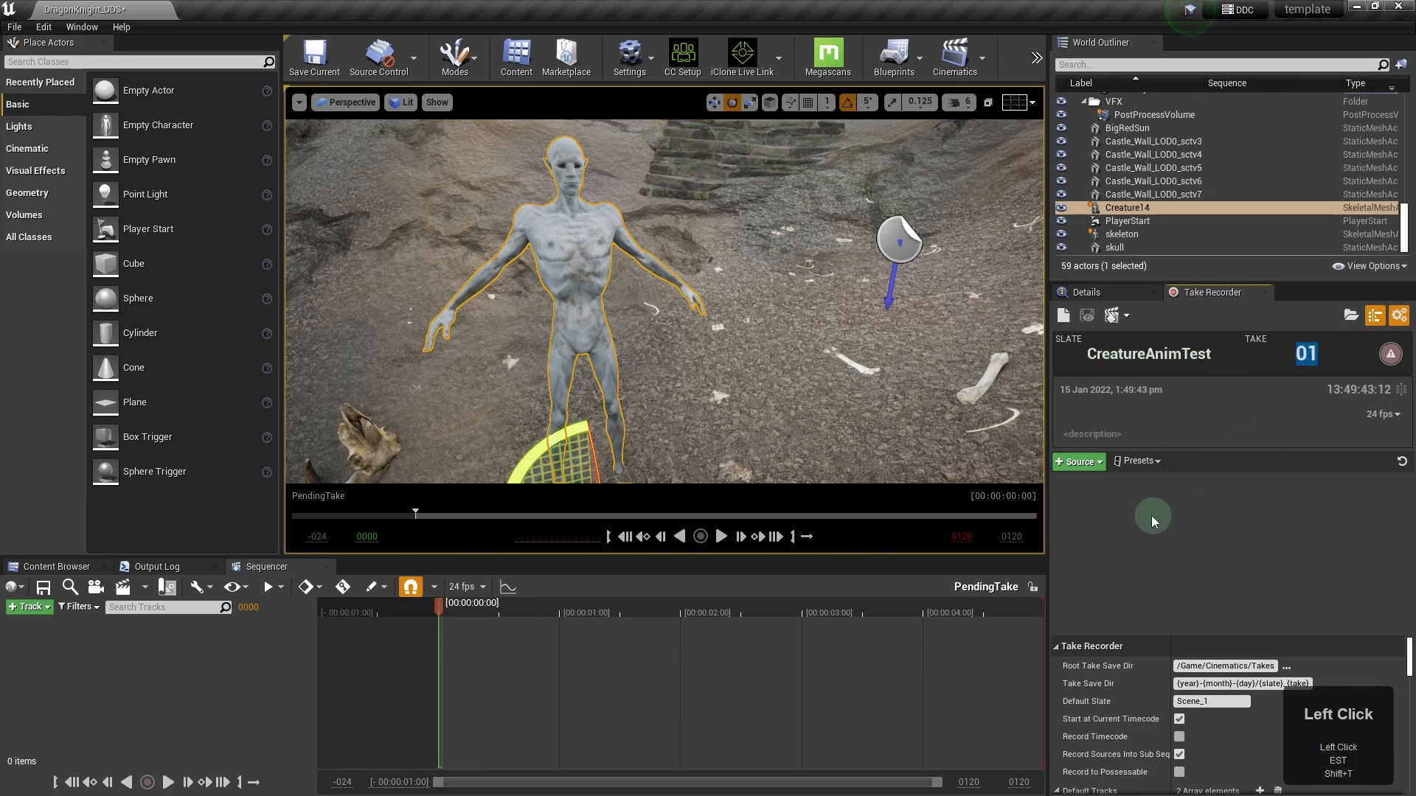
- Add the selected Creature14 actor as a recording source for the template project's take
click(1101, 459)
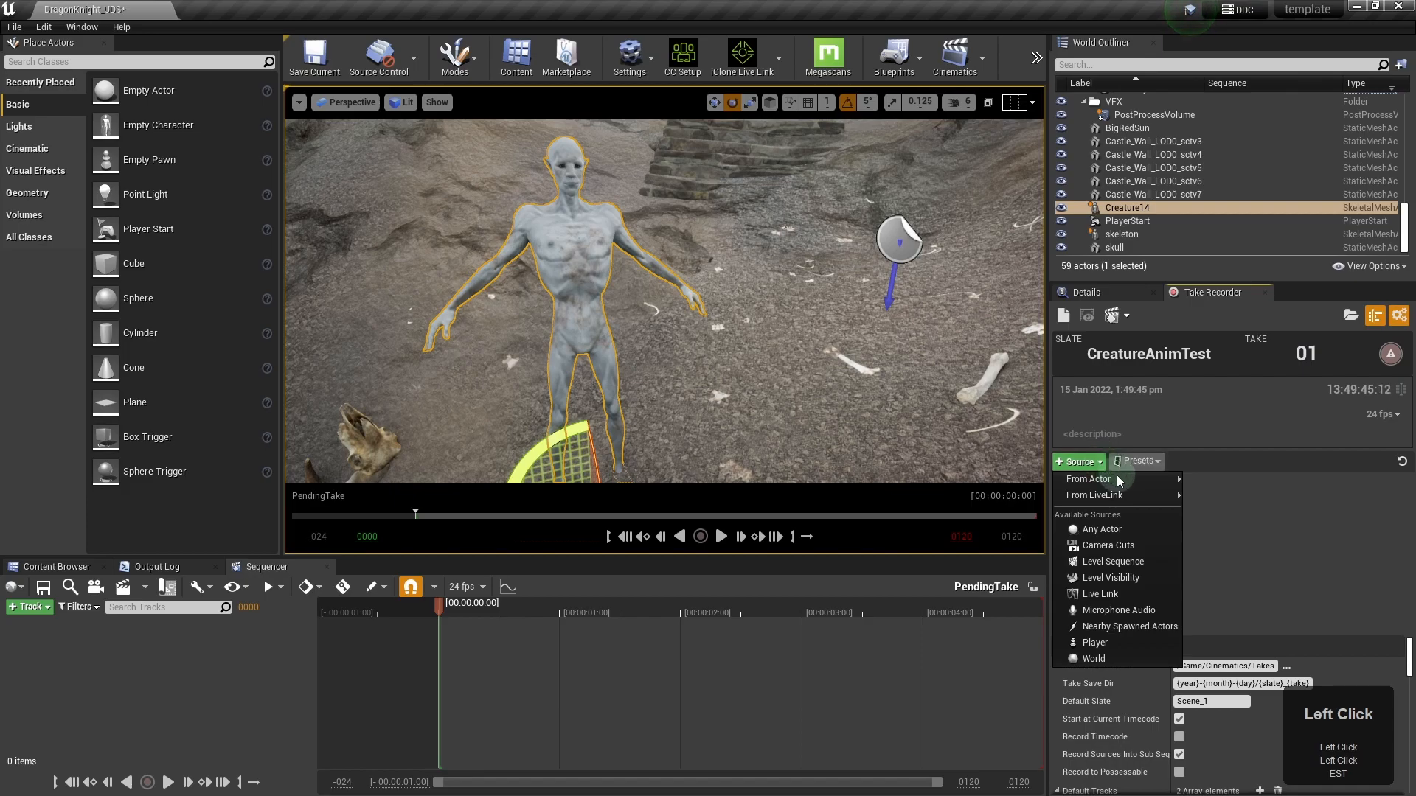
click(1098, 479)
click(1215, 475)
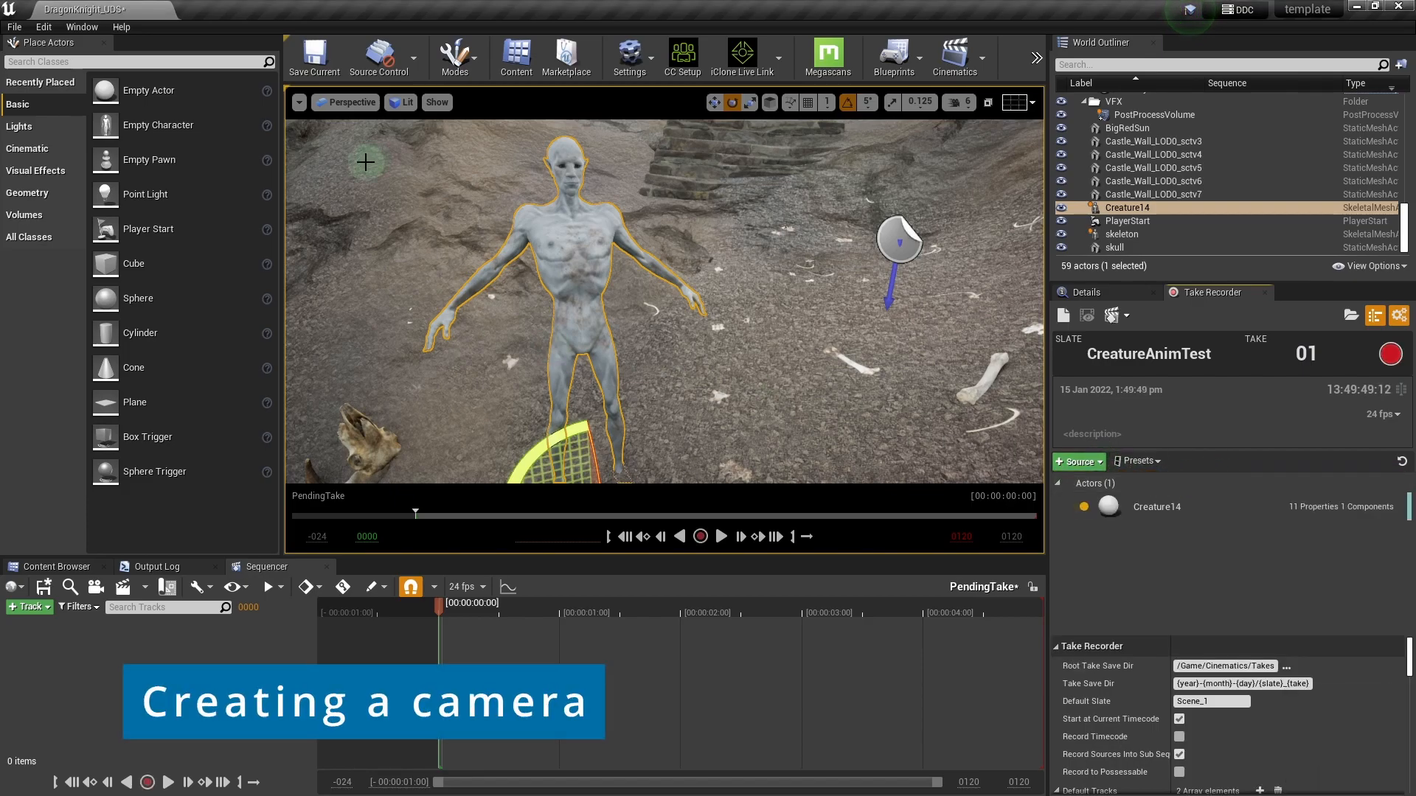
- Create a CineCameraActor at the current viewport position, facing the creature
click(299, 103)
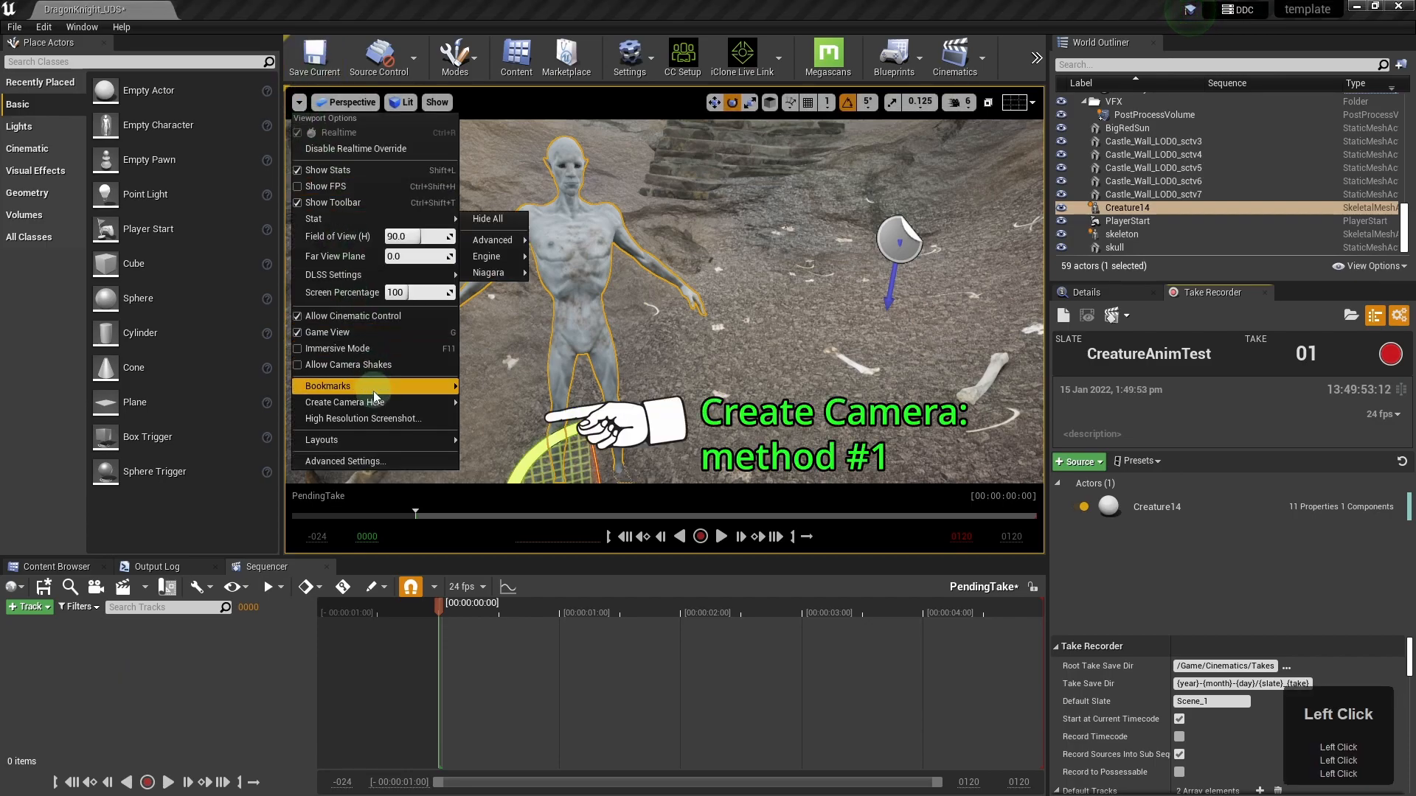
mouse_move(384, 402)
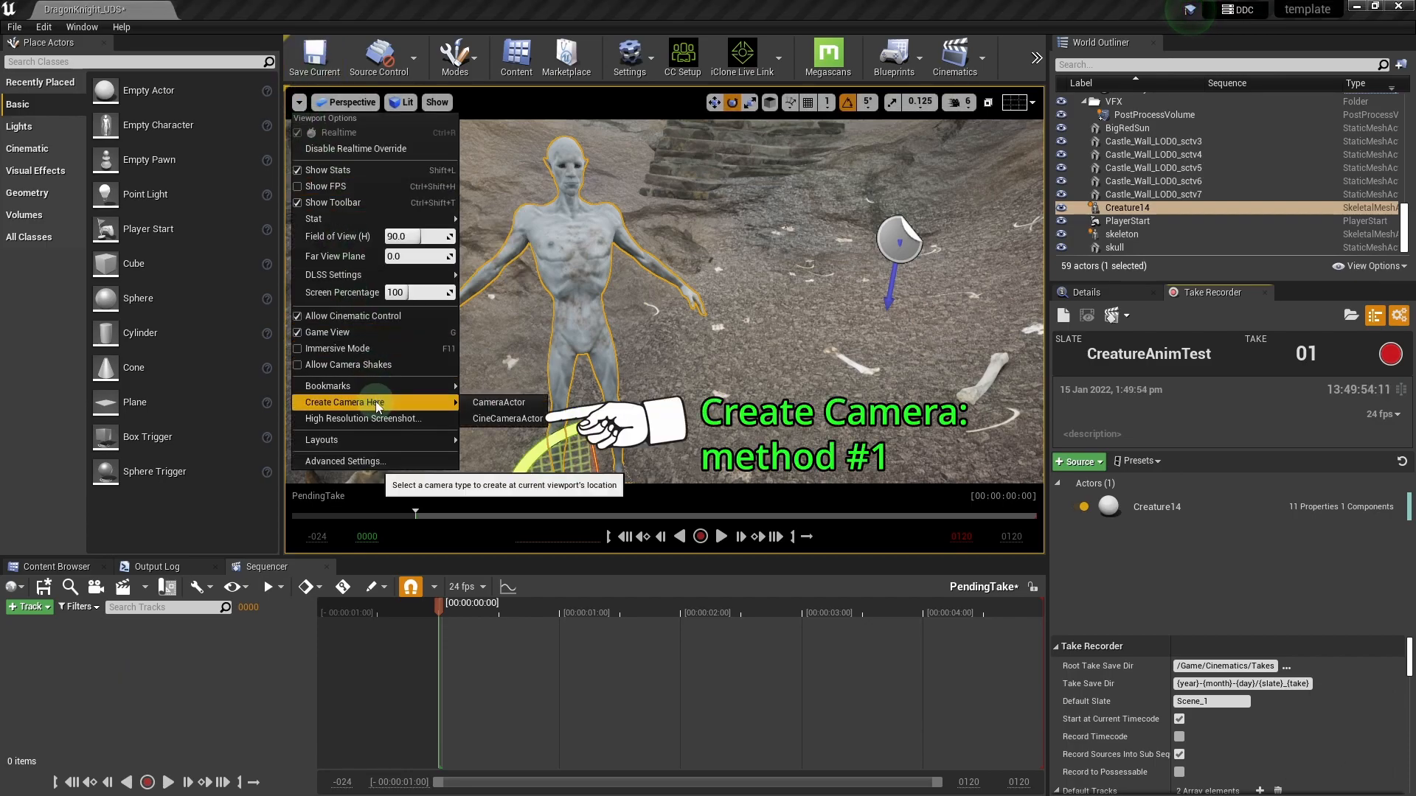
click(506, 418)
- Rename the new cine camera as CreatureTESTCAM and select it in the scene hierarchy
click(1136, 208)
click(1137, 208)
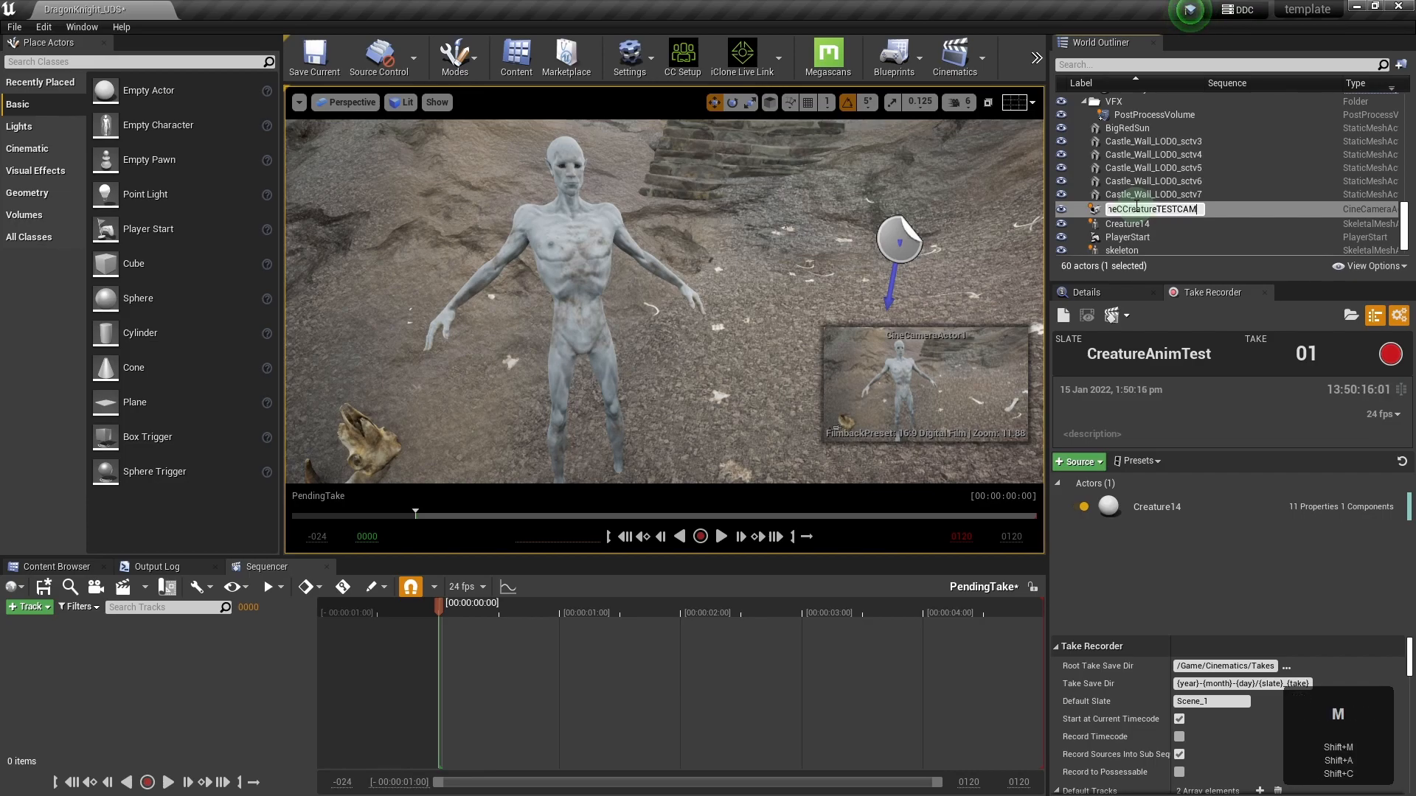
drag(1123, 210, 1008, 215)
key(BackSpace)
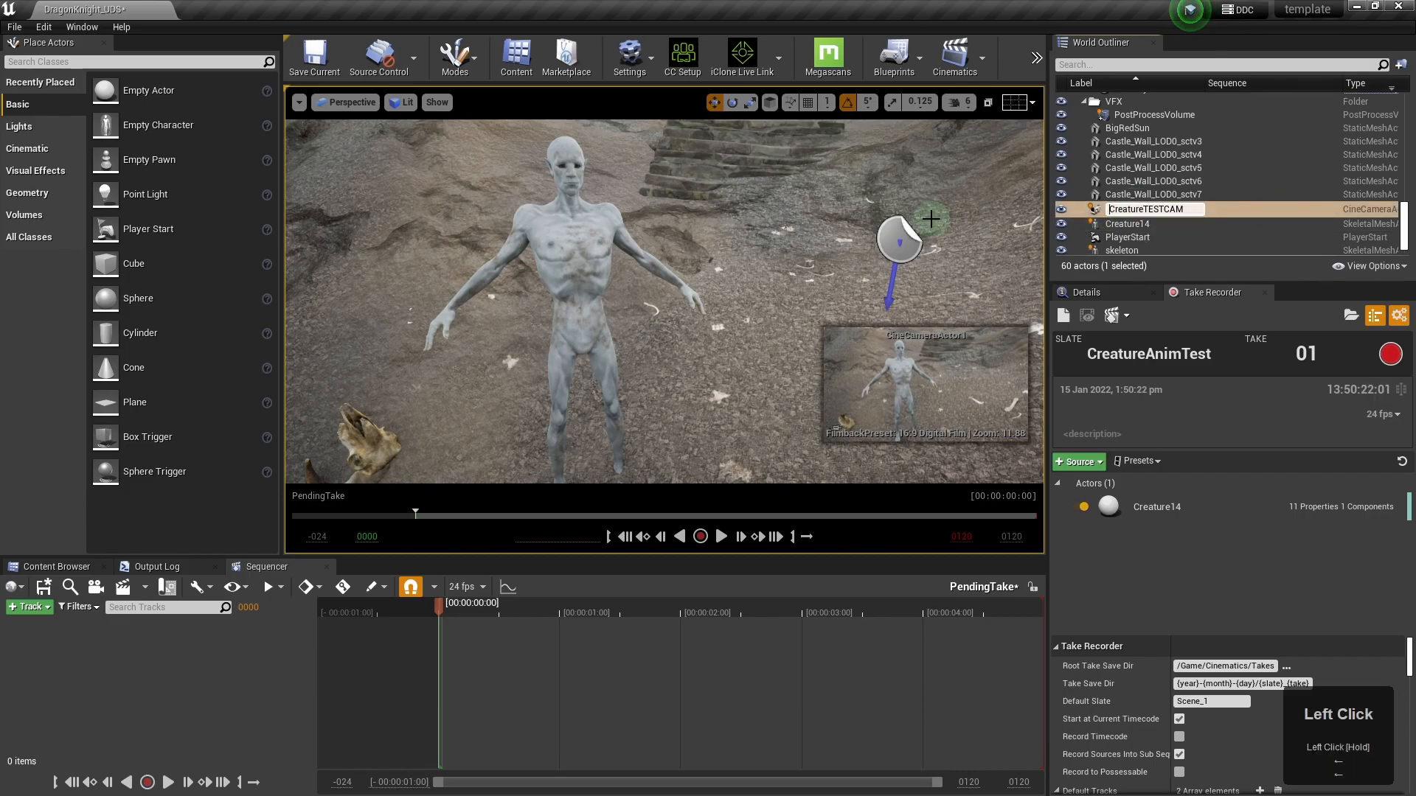
click(1144, 196)
click(1170, 219)
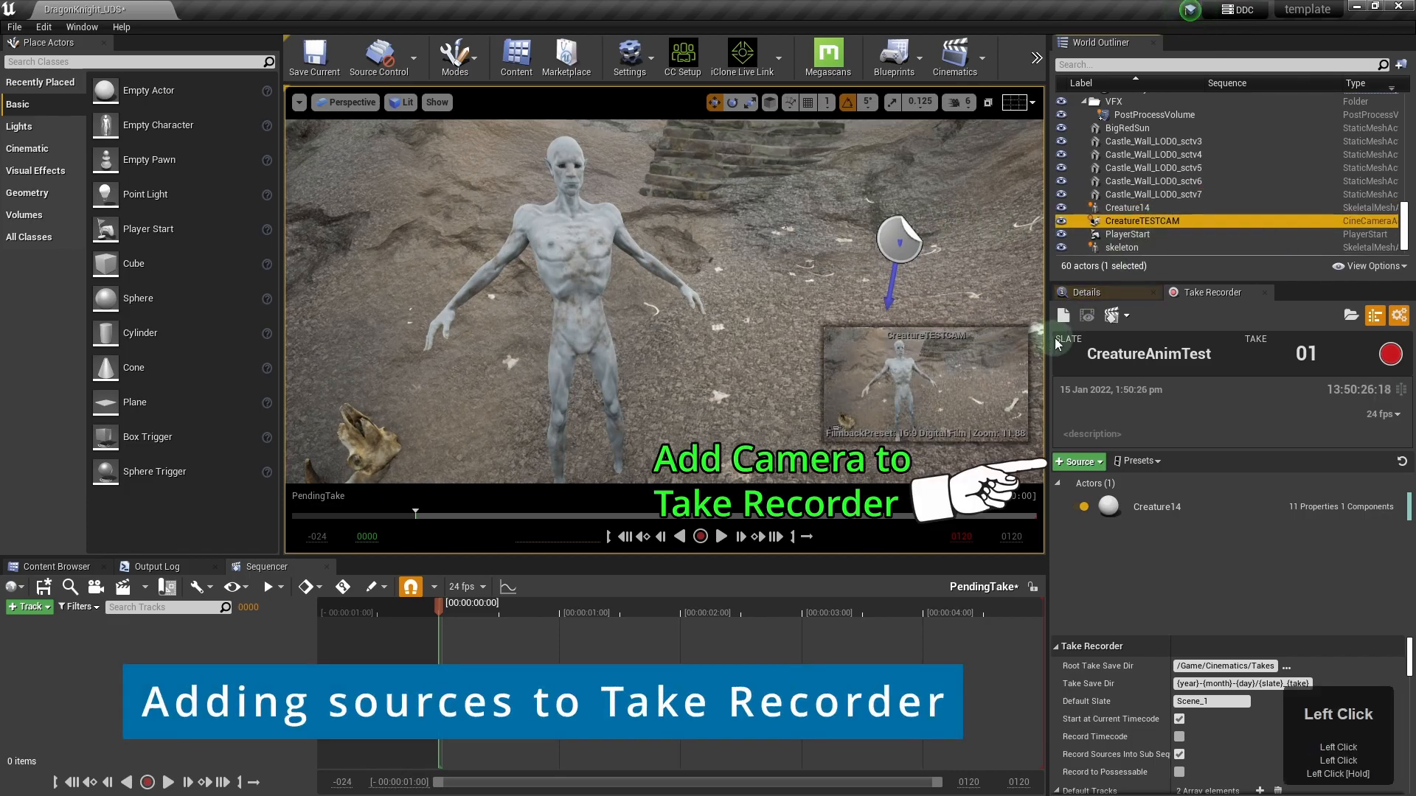
- Add the CreatureTESTCAM camera as a recording source for the take
click(1090, 462)
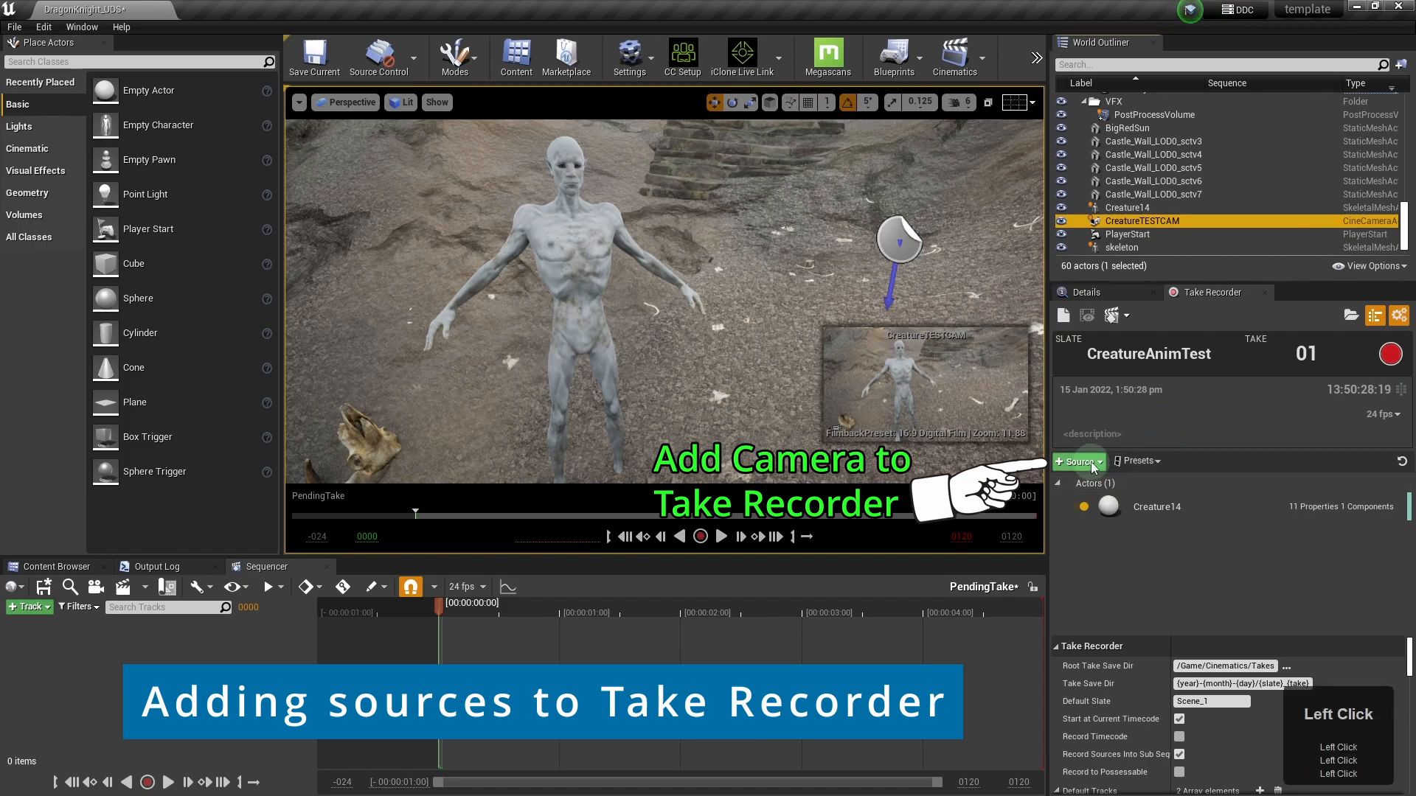
mouse_move(1099, 479)
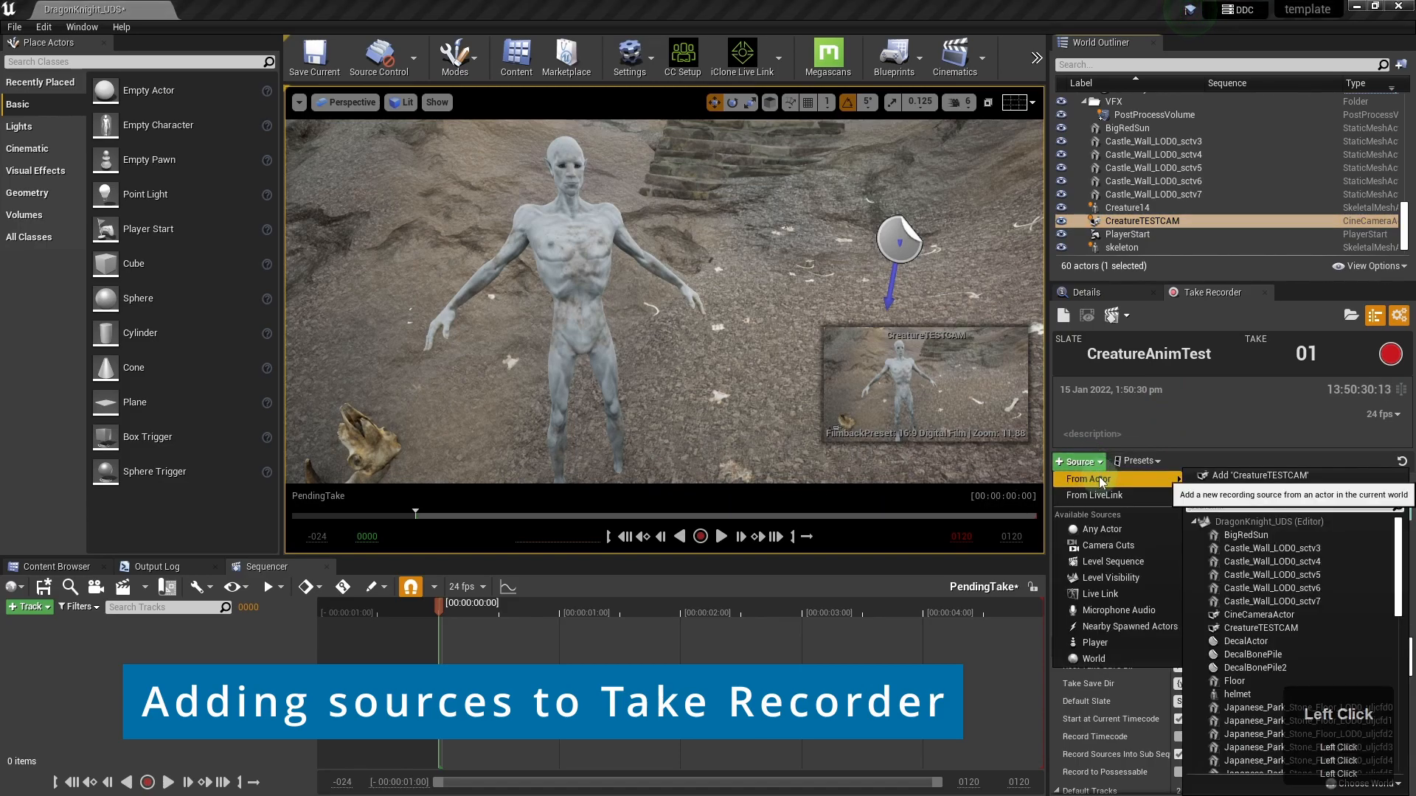
click(1241, 476)
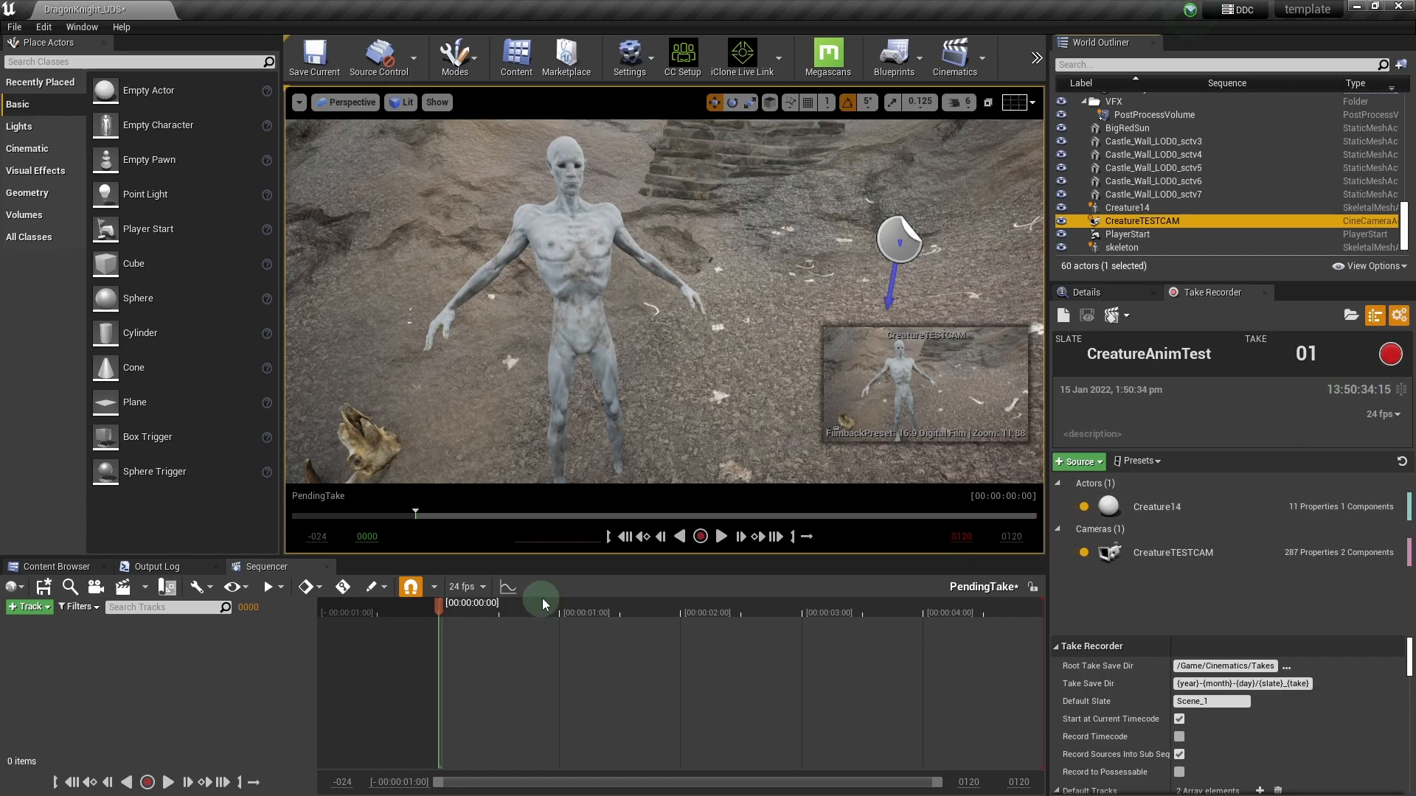
- Check the sequence's frame rate, keep it at 24 fps, and record a take of about 11 seconds with both sources
click(480, 587)
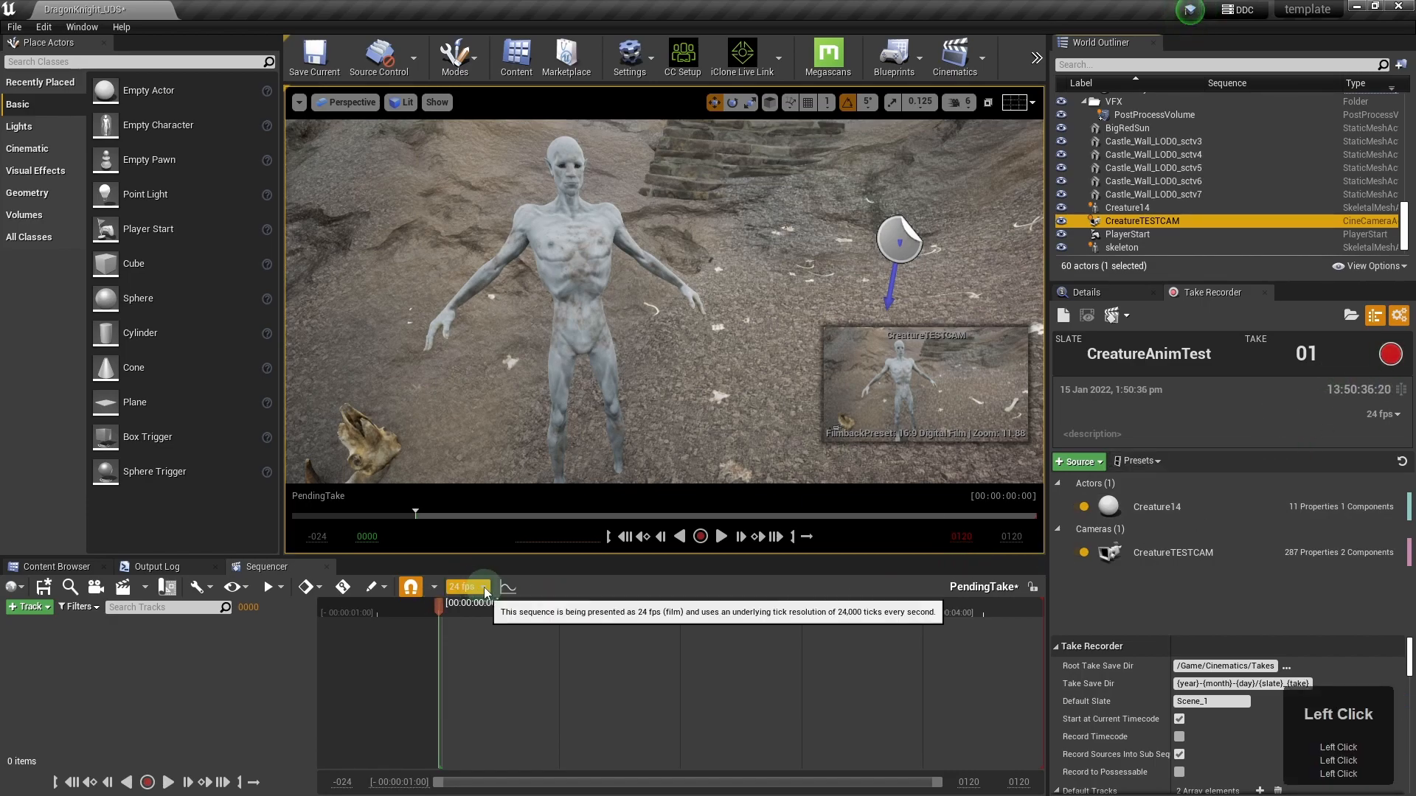
click(455, 419)
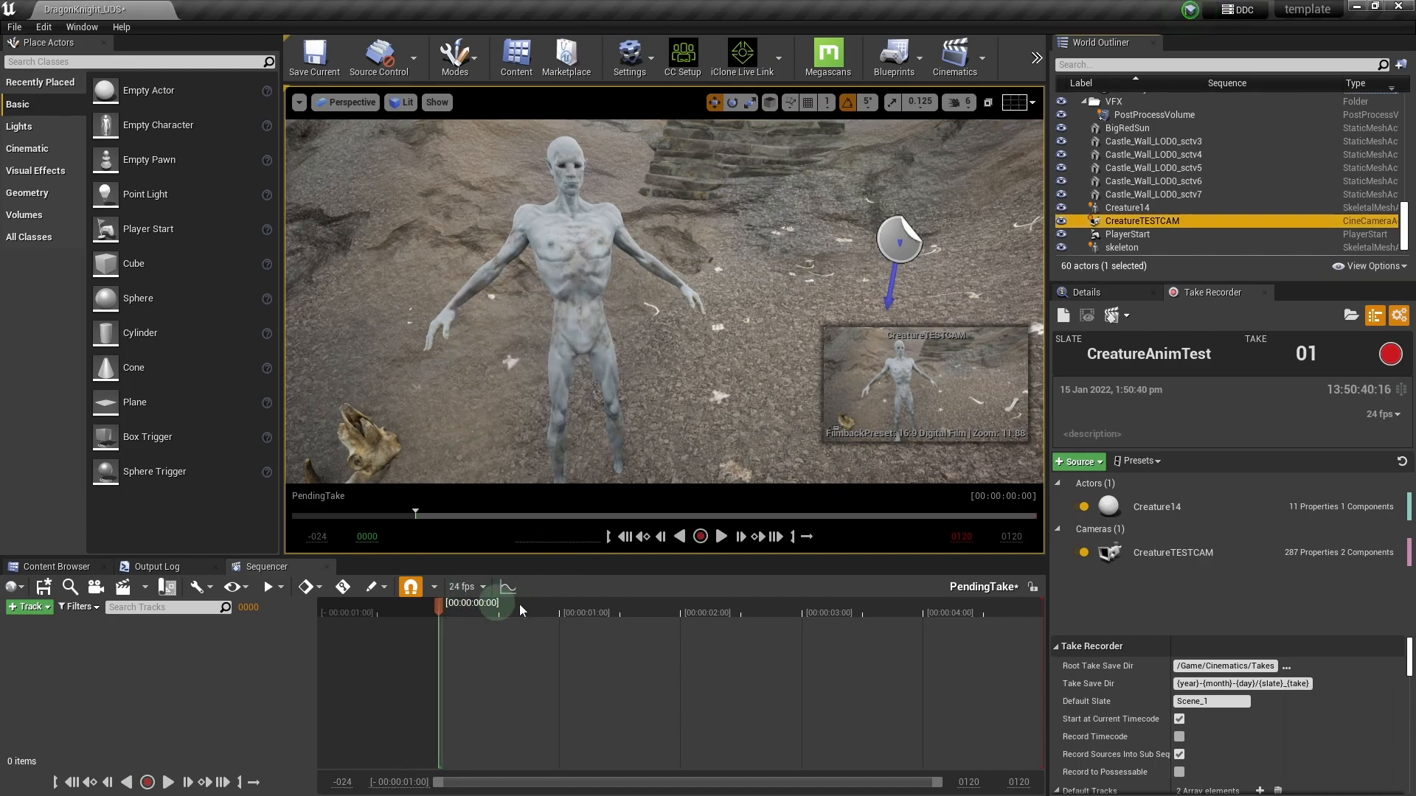
click(1391, 355)
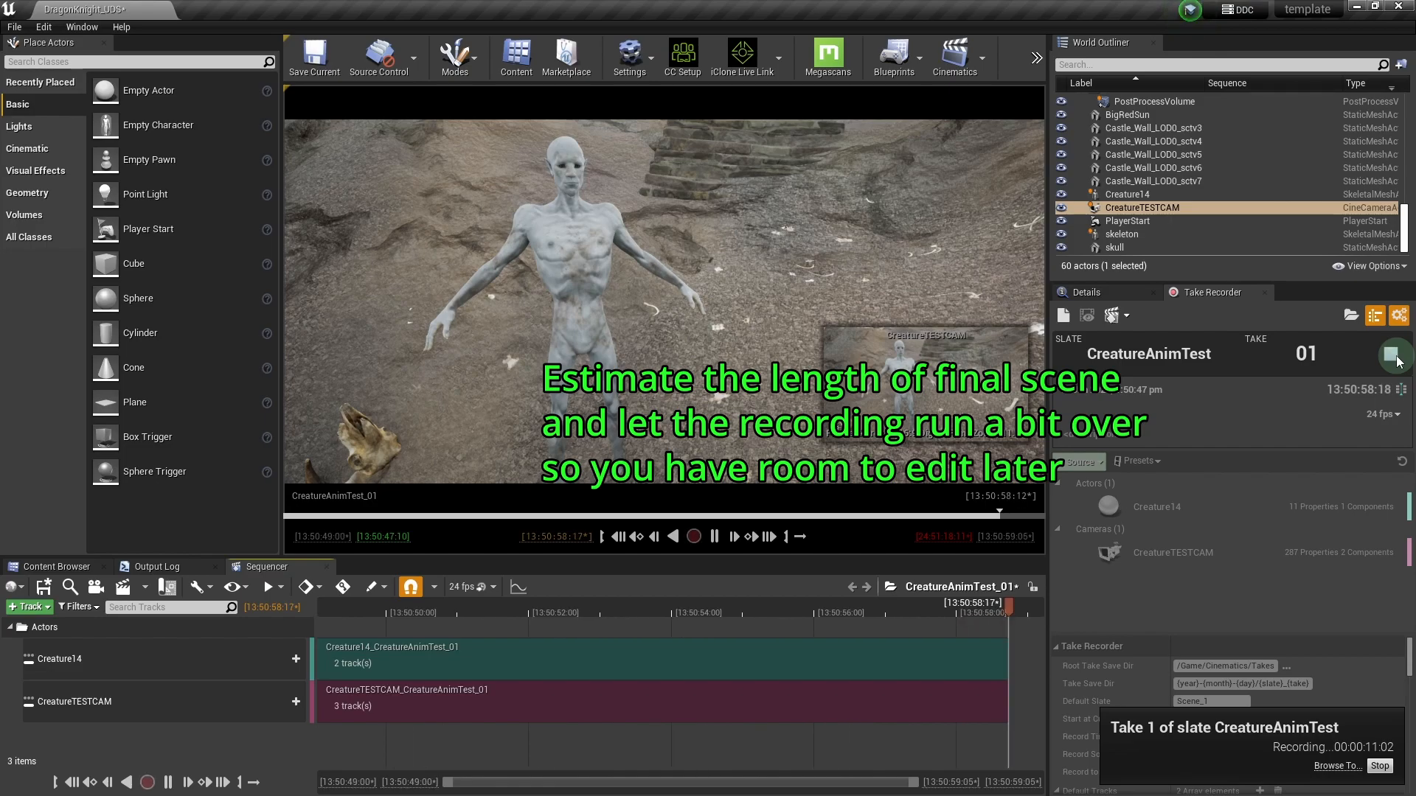
click(1391, 356)
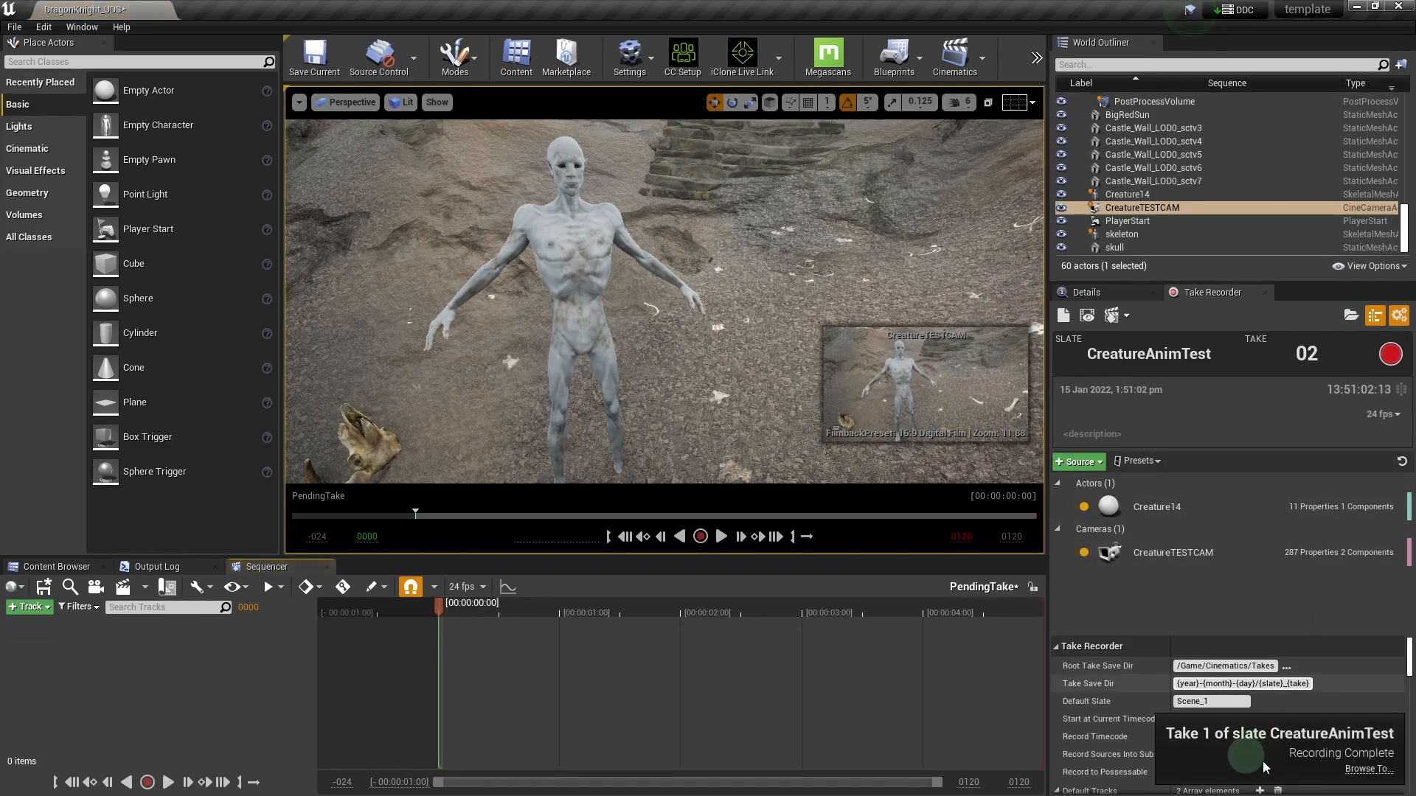
- Browse to the recorded CreatureAnimTest take among the project's content
click(1371, 770)
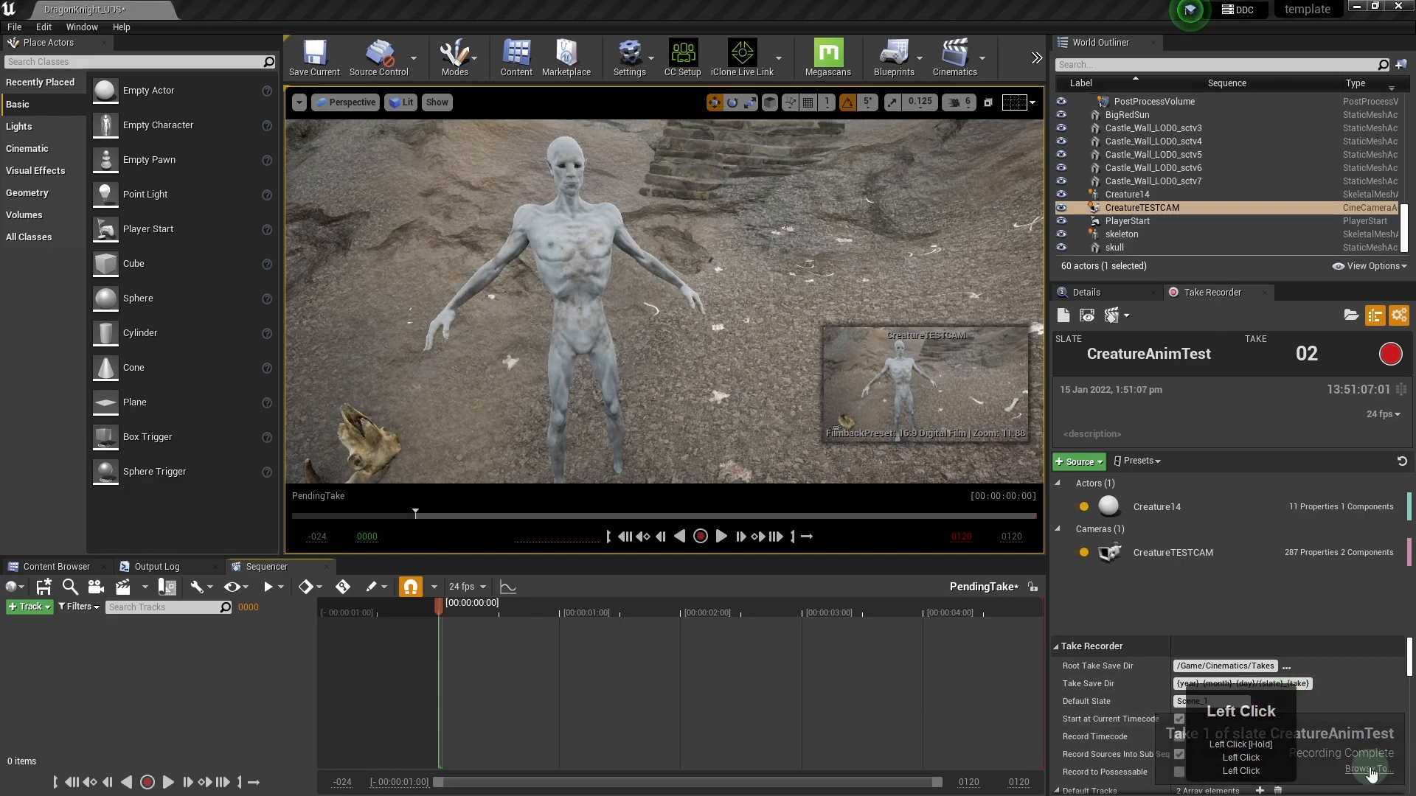
click(1366, 770)
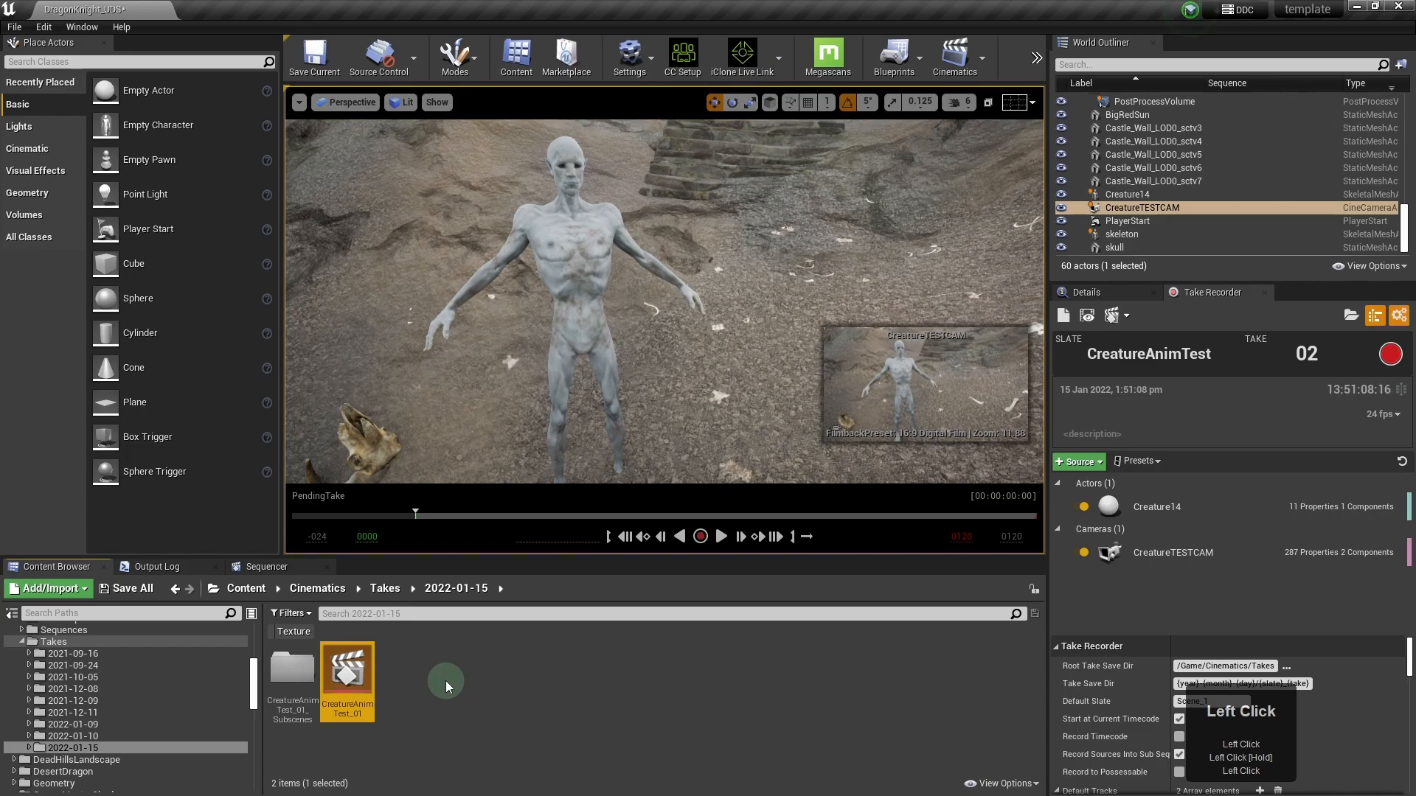
- Open the recorded CreatureAnimTest_01 take in Sequencer and view the scene through its camera cuts
double_click(348, 677)
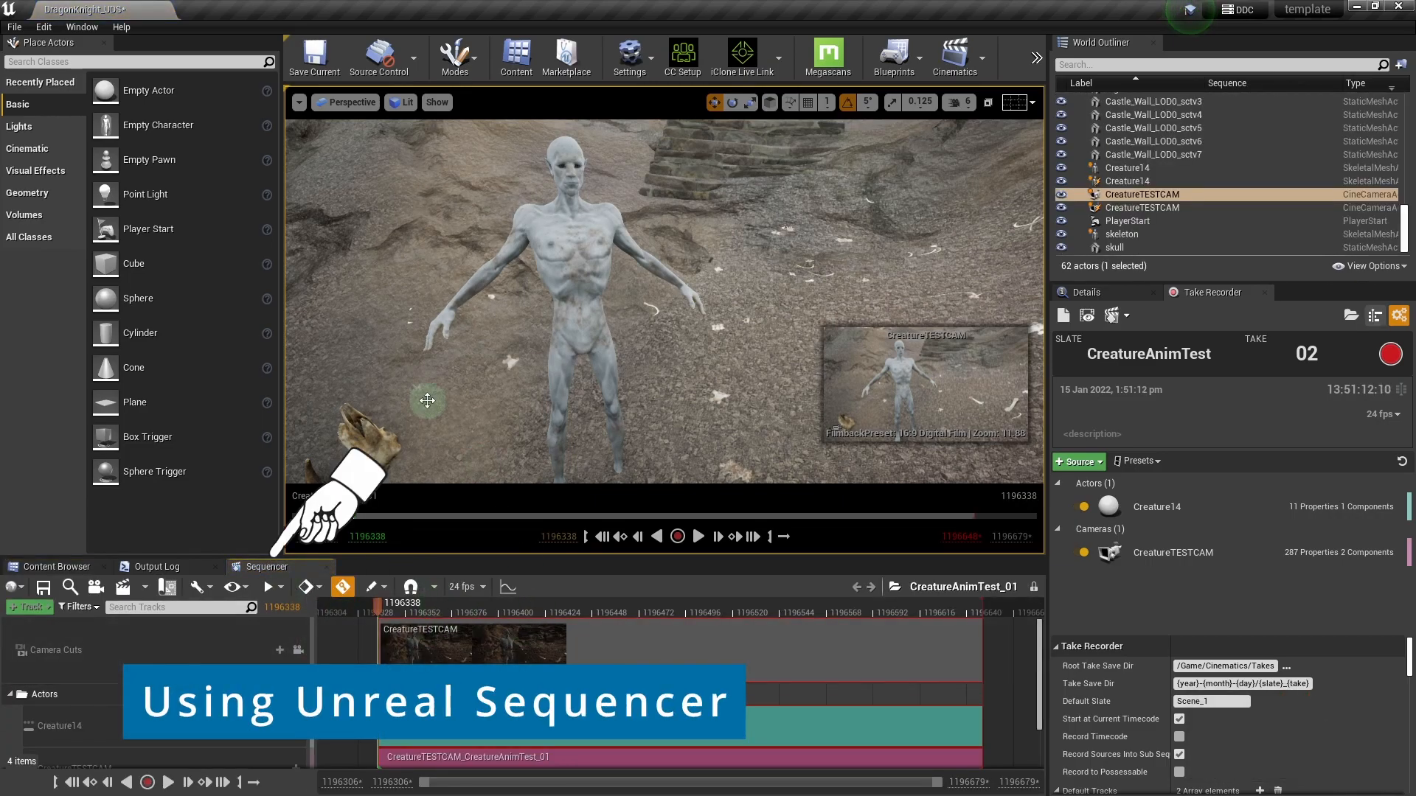
click(338, 103)
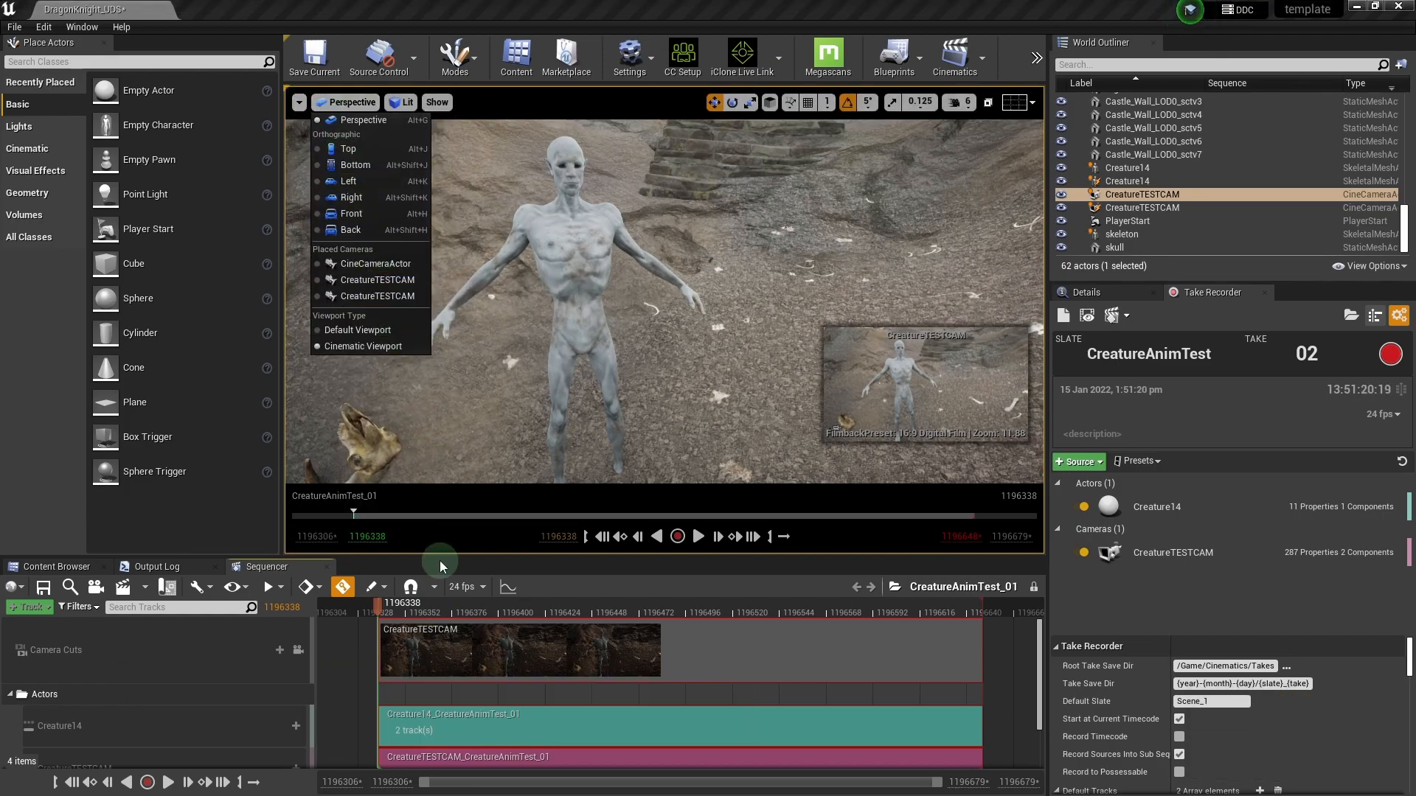
click(298, 651)
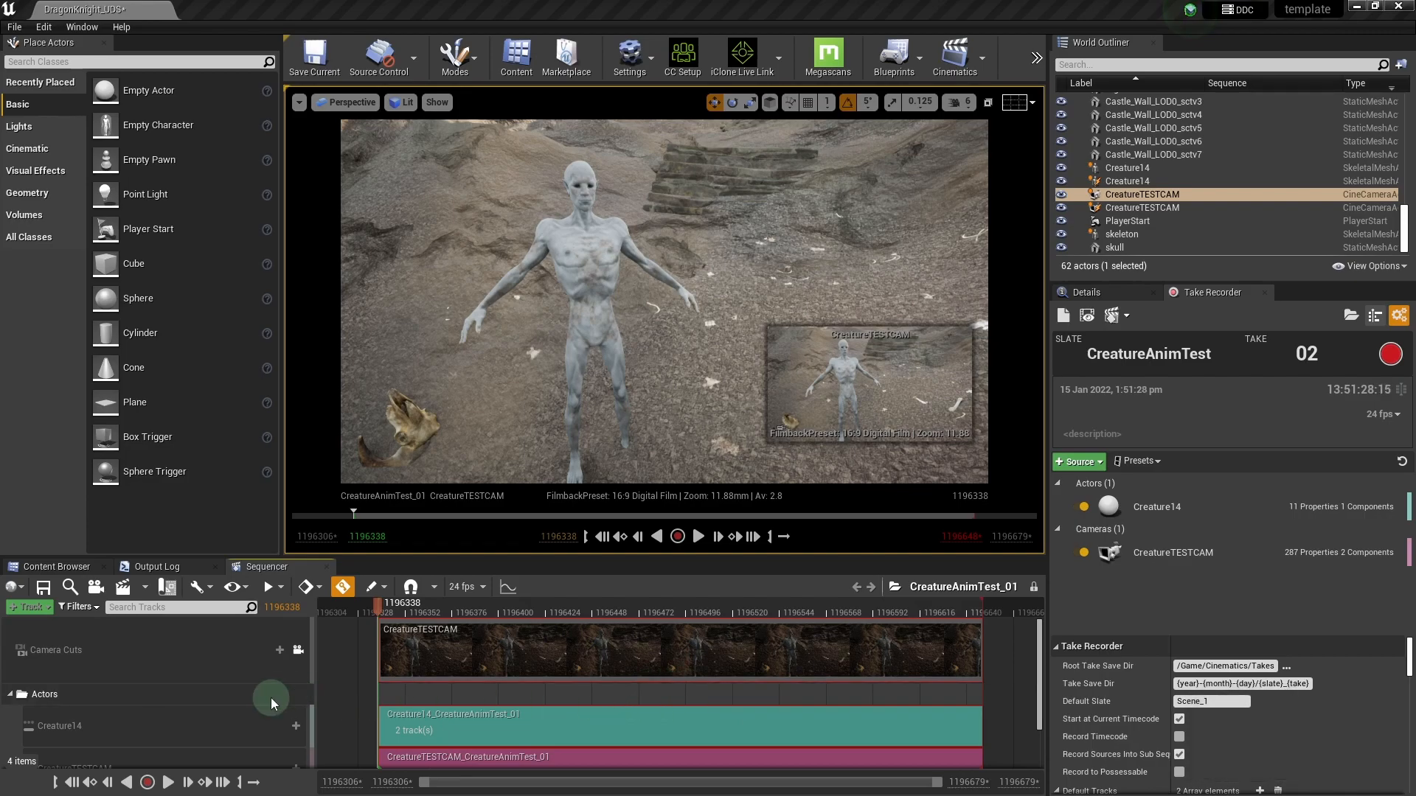
- Open the Creature14 subsequence of the take and unlock it for editing
scroll(264, 719, down, 3)
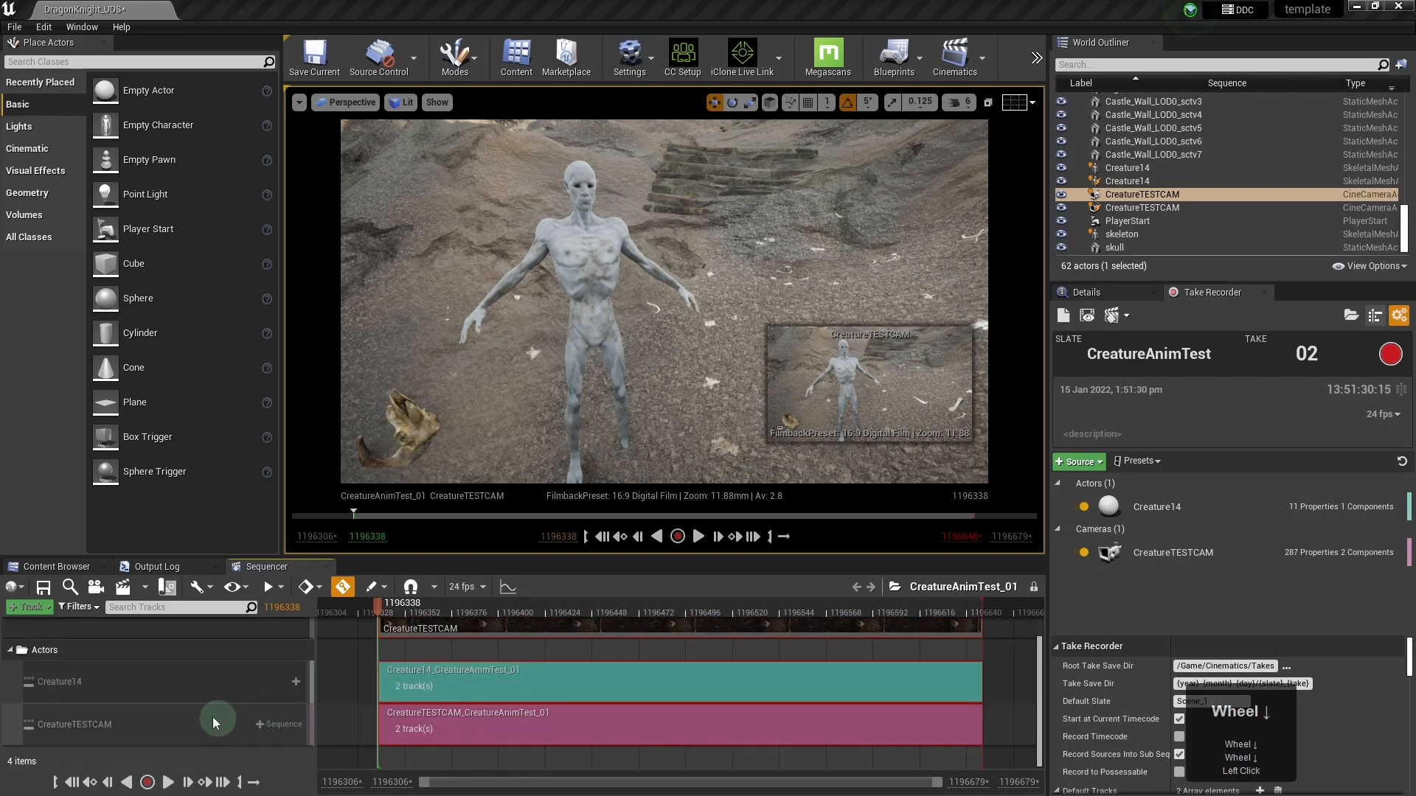
double_click(435, 683)
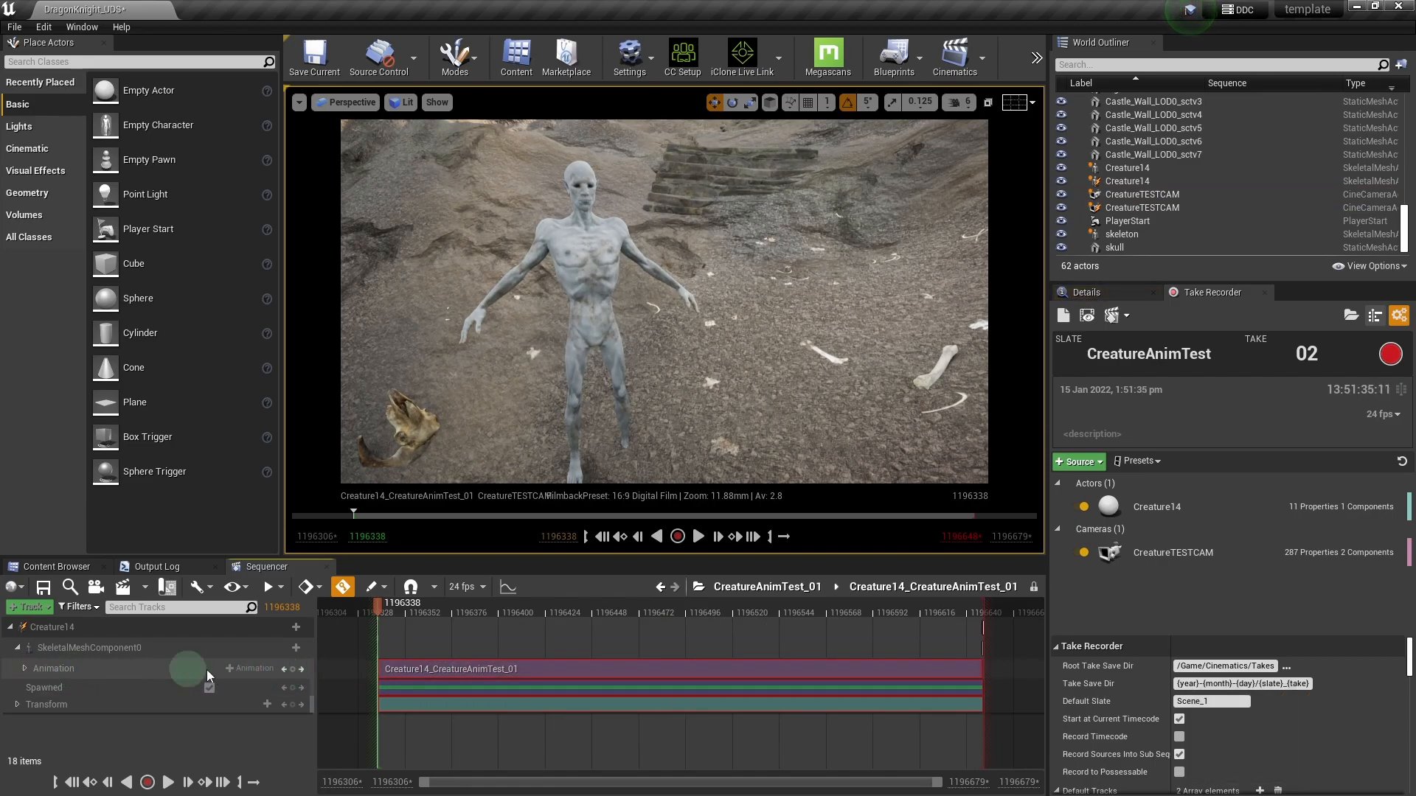
click(230, 669)
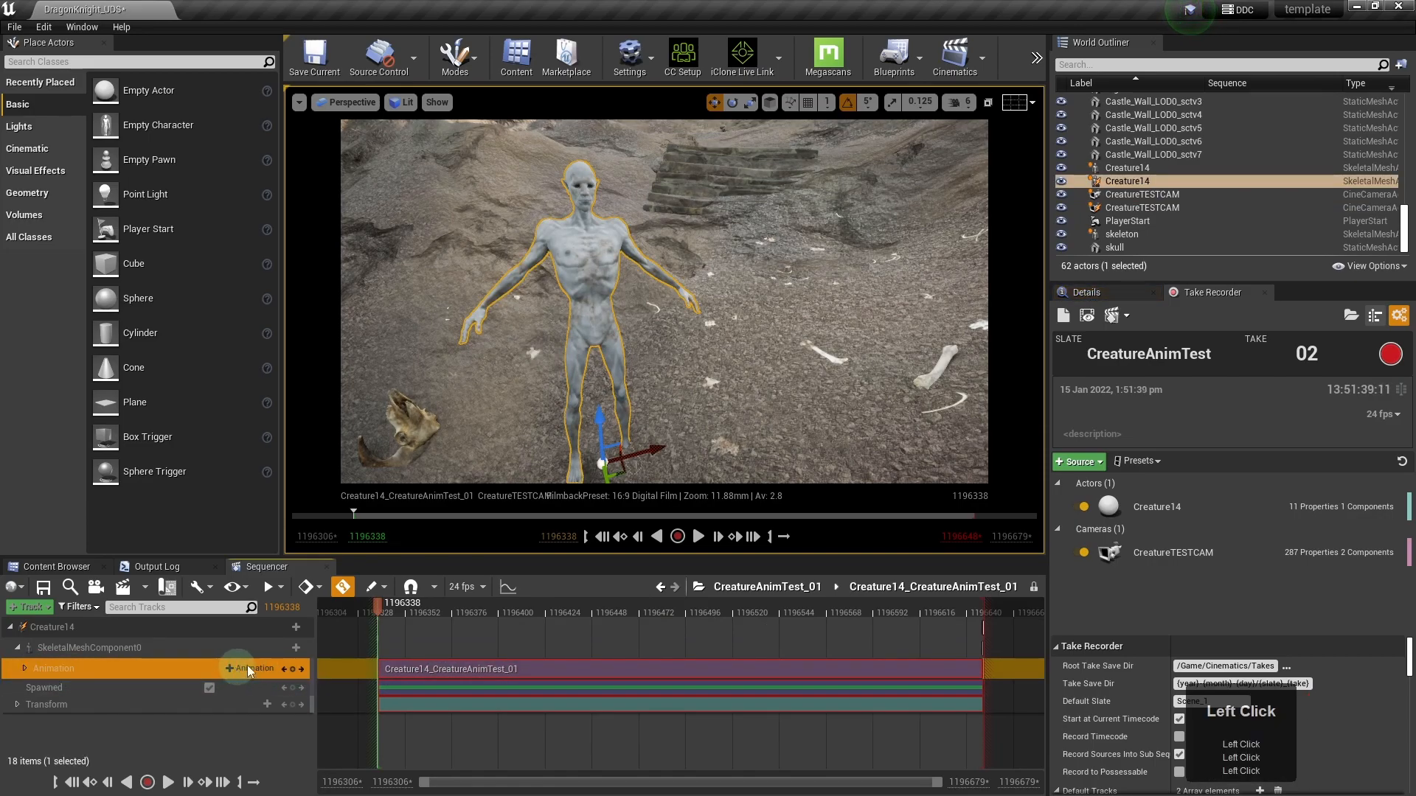
click(230, 667)
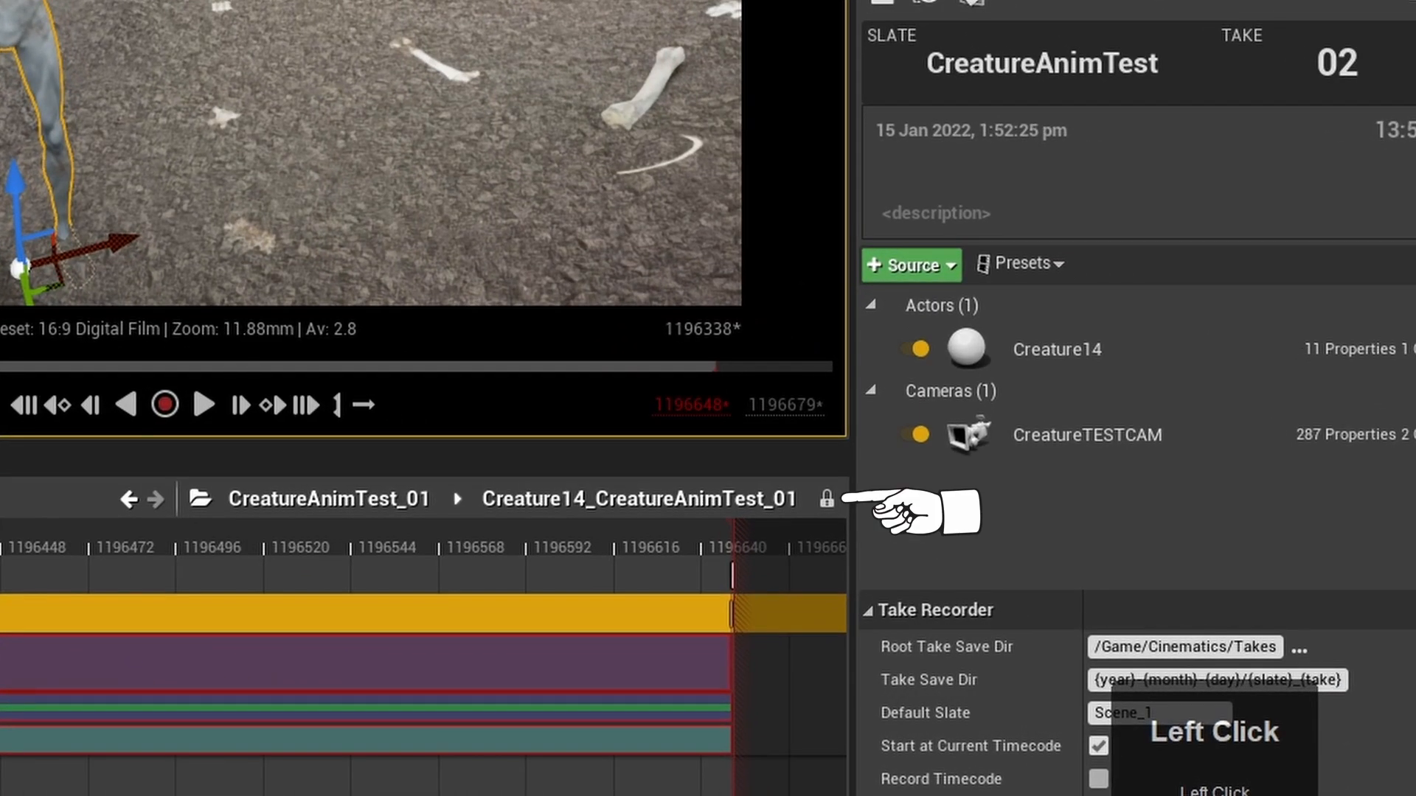
click(827, 499)
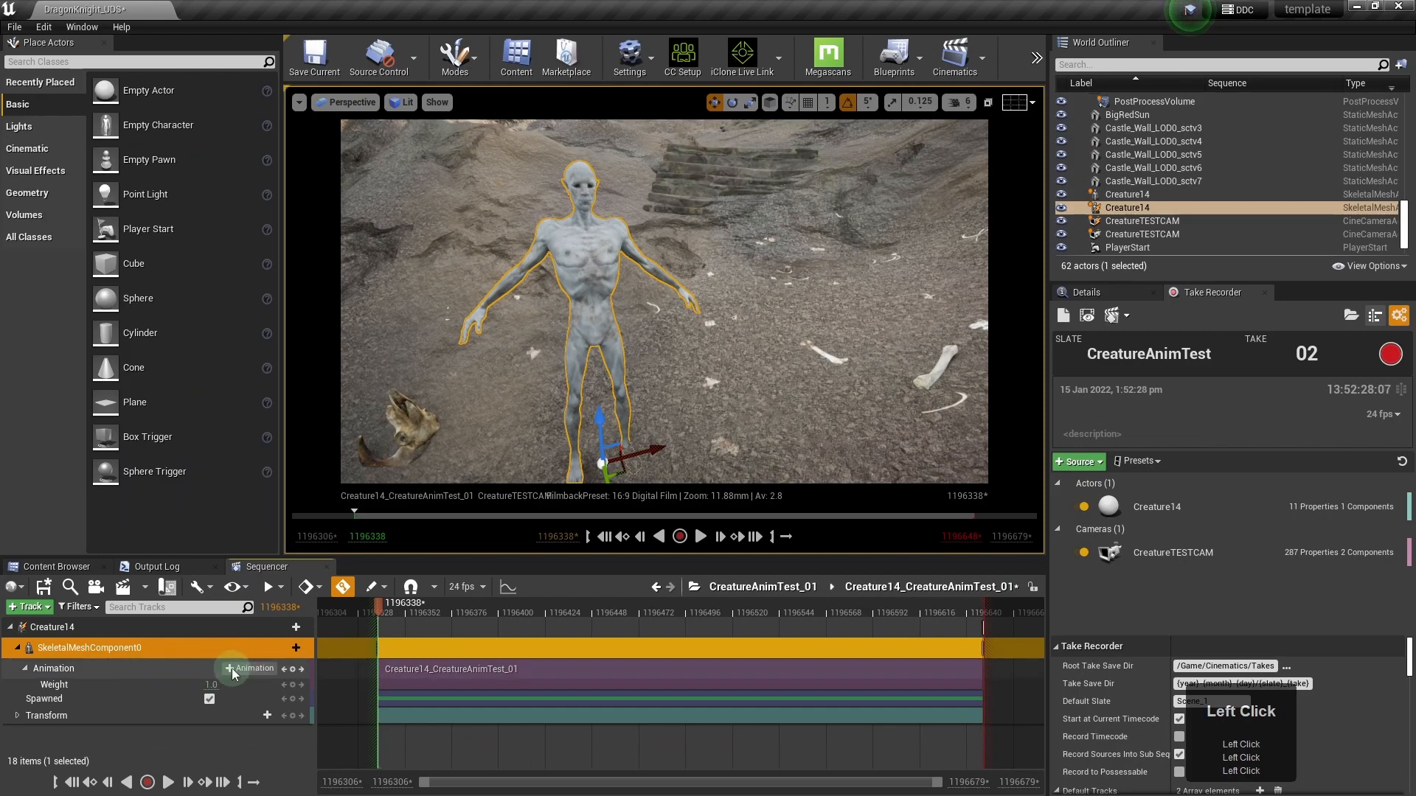
- Add the Creature14_Anim_creature14_TempMotion clip to Creature14's animation and hide the original Creature14 actor in the scene
click(172, 666)
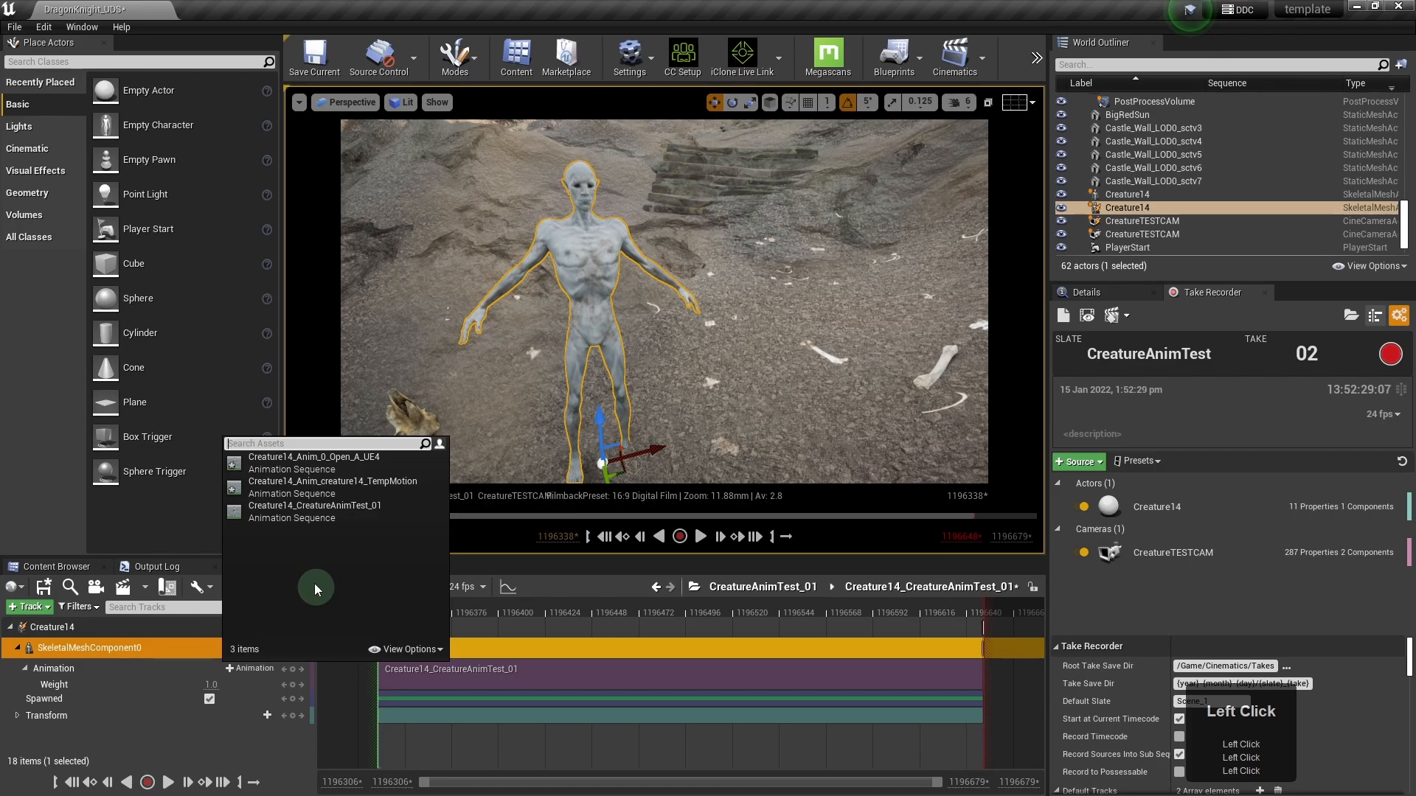
click(329, 484)
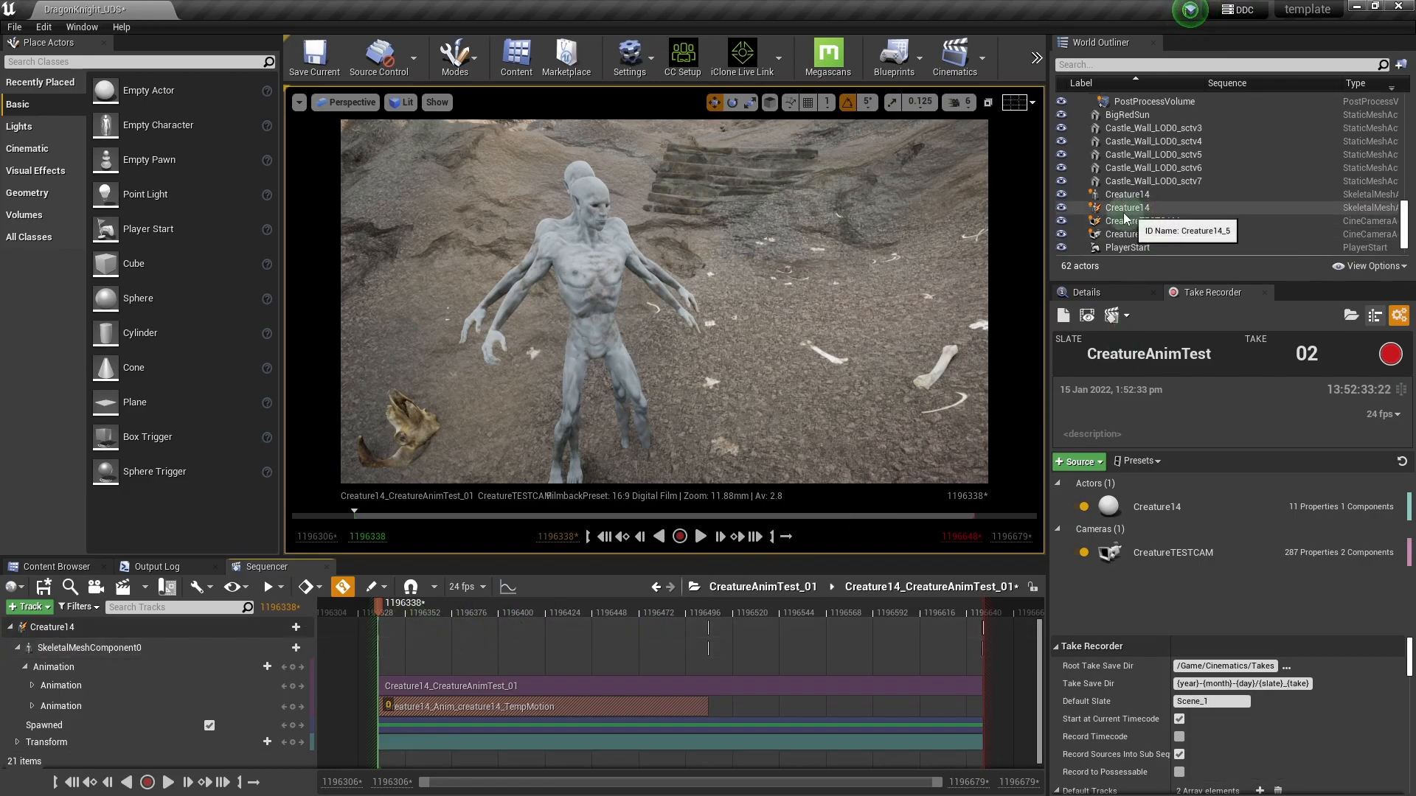
click(1062, 195)
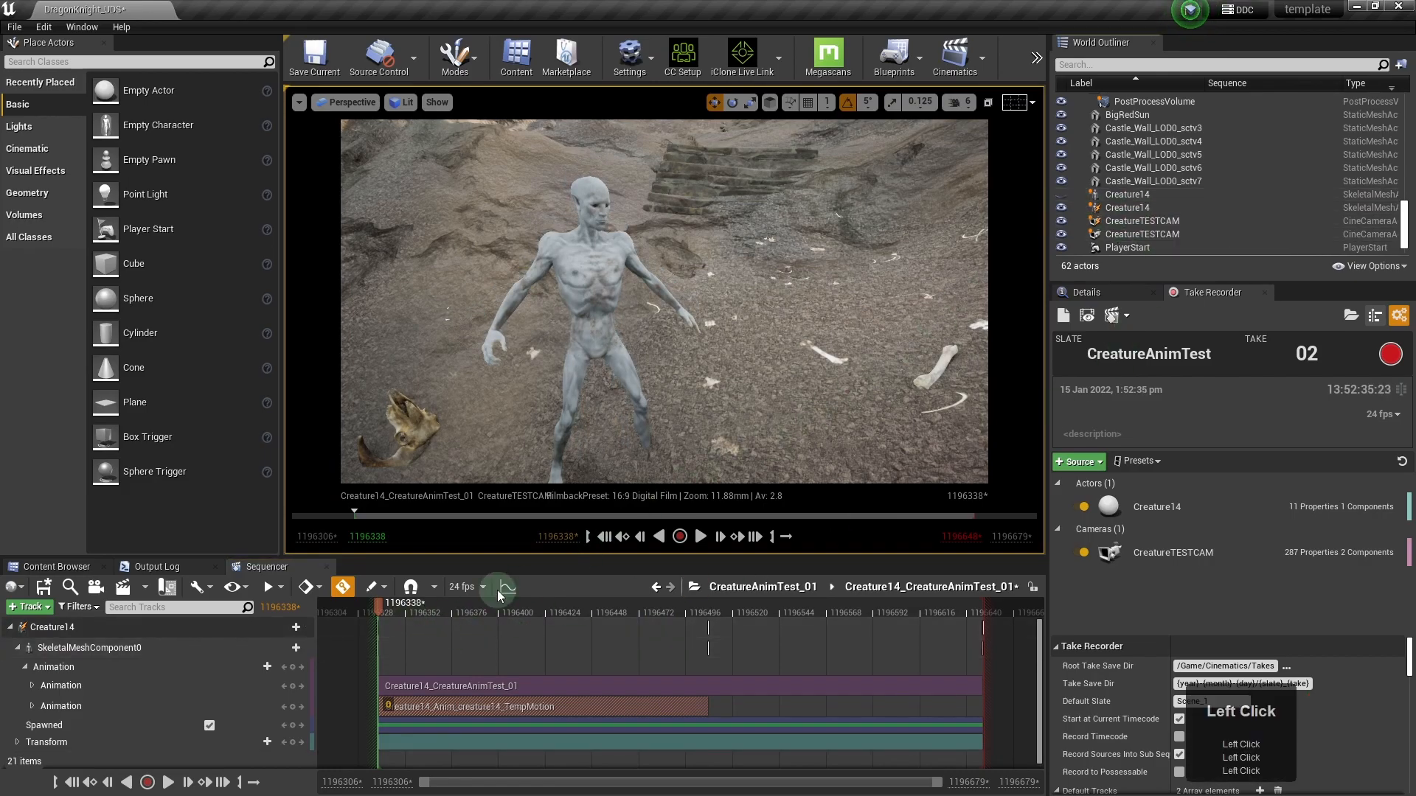
- Shorten the TempMotion clip so it ends at about frame 1196424, and scrub the timeline to check the motion
drag(386, 609, 448, 612)
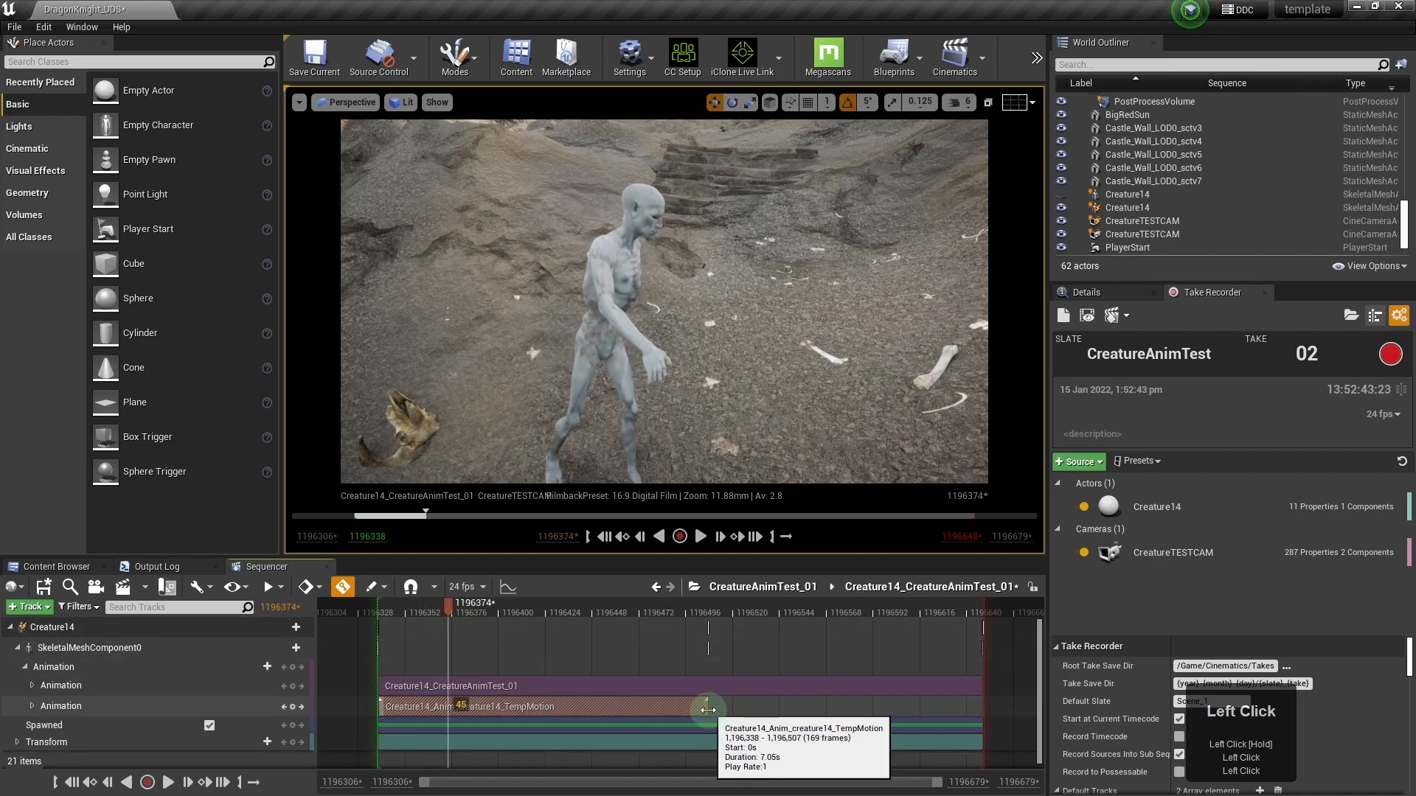
drag(707, 709, 546, 709)
drag(451, 613, 492, 613)
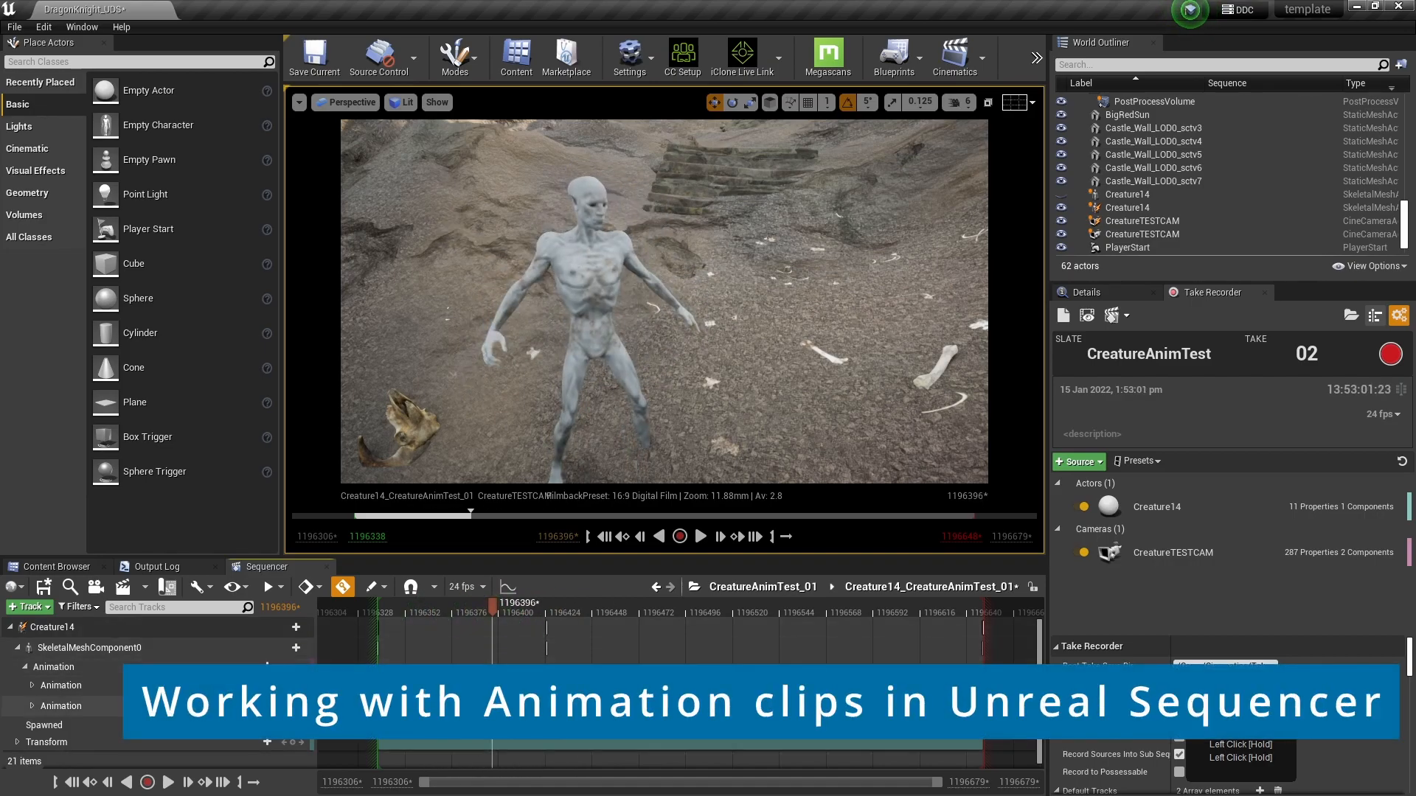
- Extend the TempMotion clip's end in two stages to about frame 1196524, scrubbing through the motion after each
drag(547, 704, 687, 705)
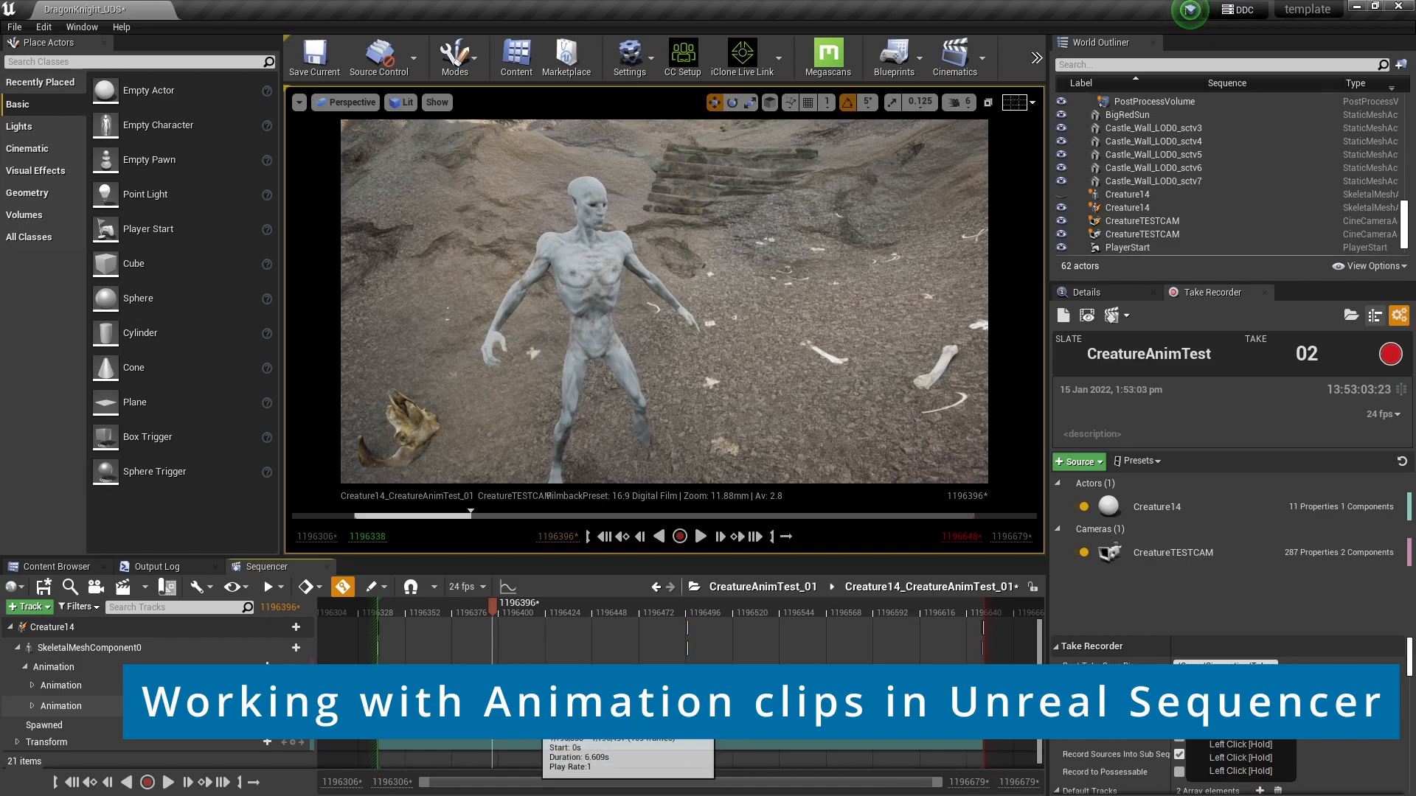
drag(493, 612, 661, 607)
drag(688, 711, 741, 711)
drag(660, 614, 709, 616)
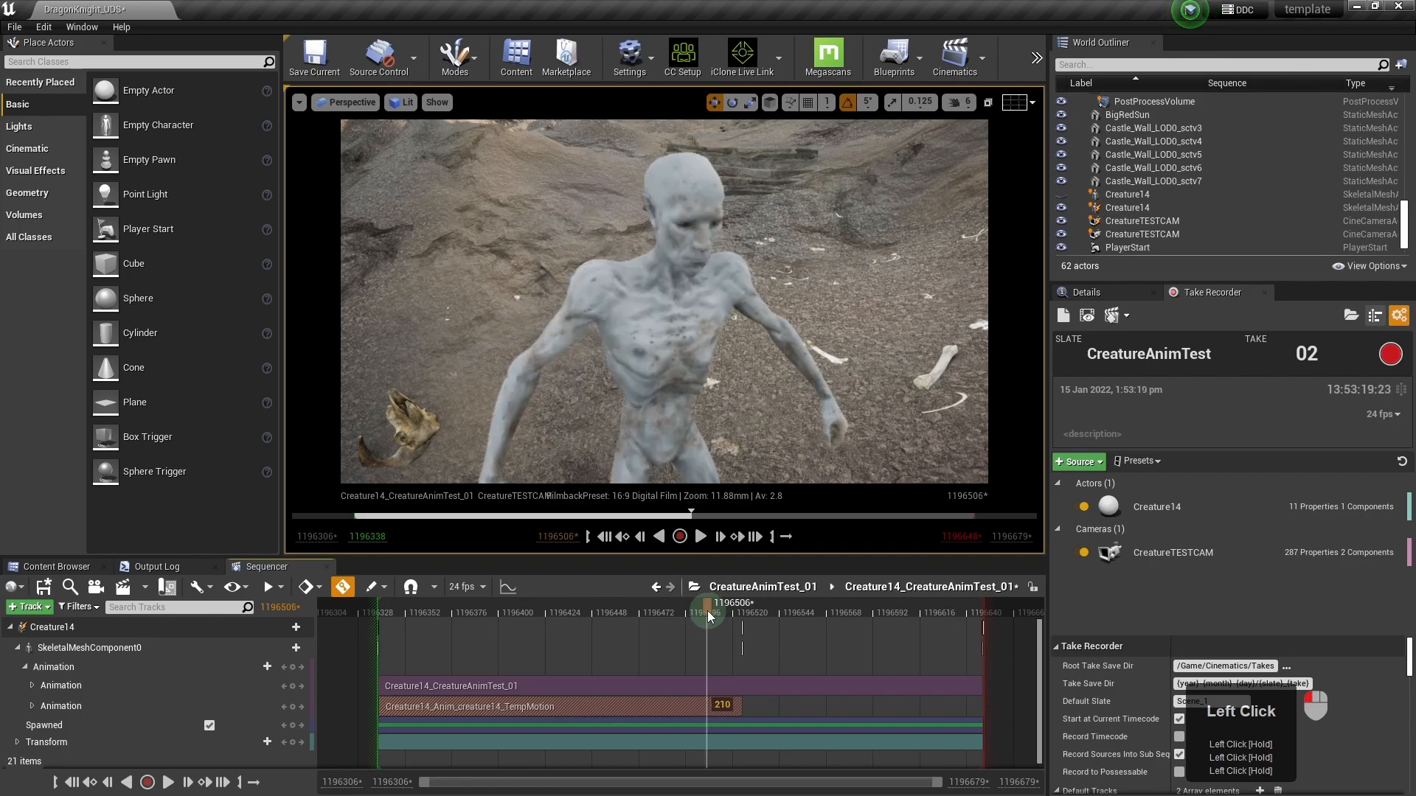
- Trim the TempMotion clip to run from about frame 1196420 to about frame 1196505
drag(741, 707, 705, 706)
drag(710, 612, 539, 636)
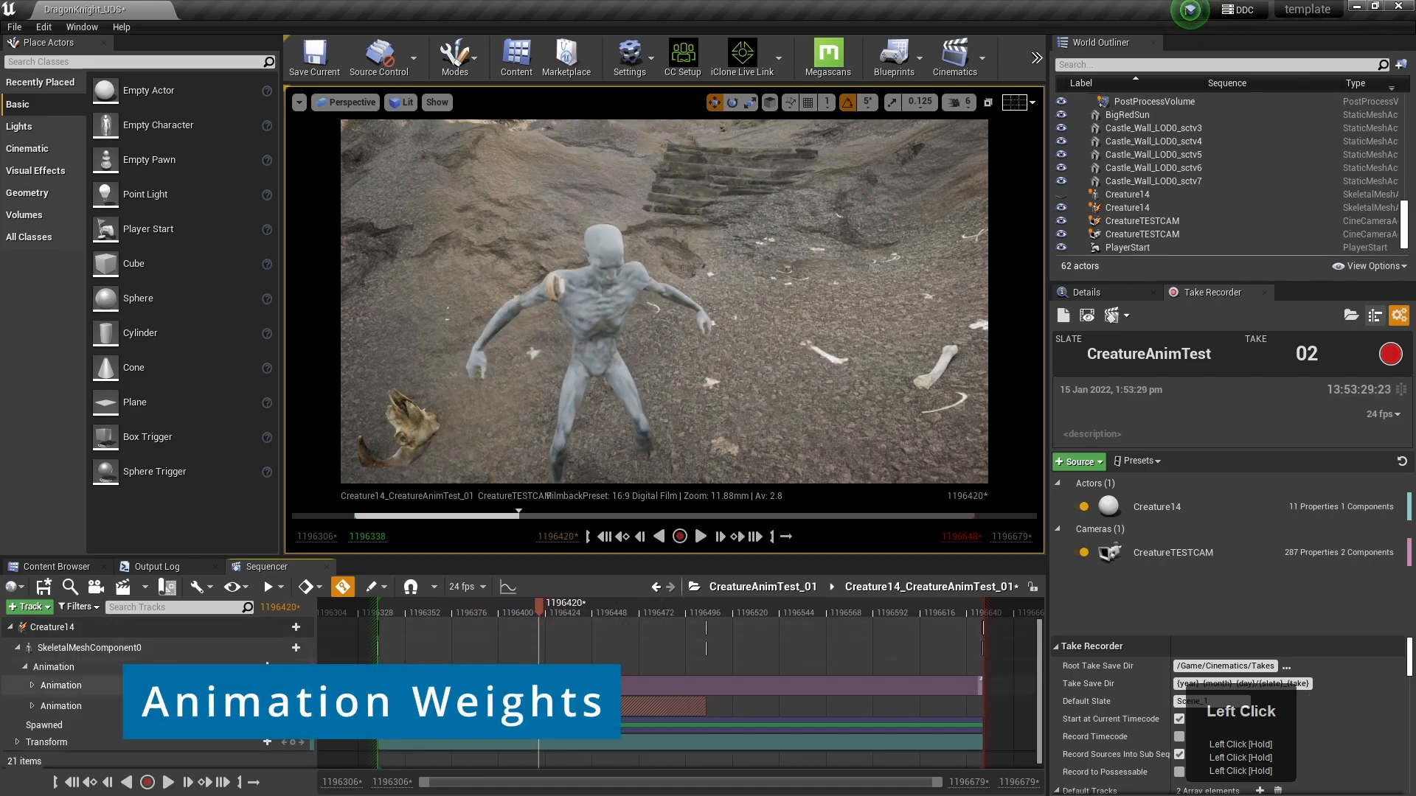
drag(378, 707, 535, 706)
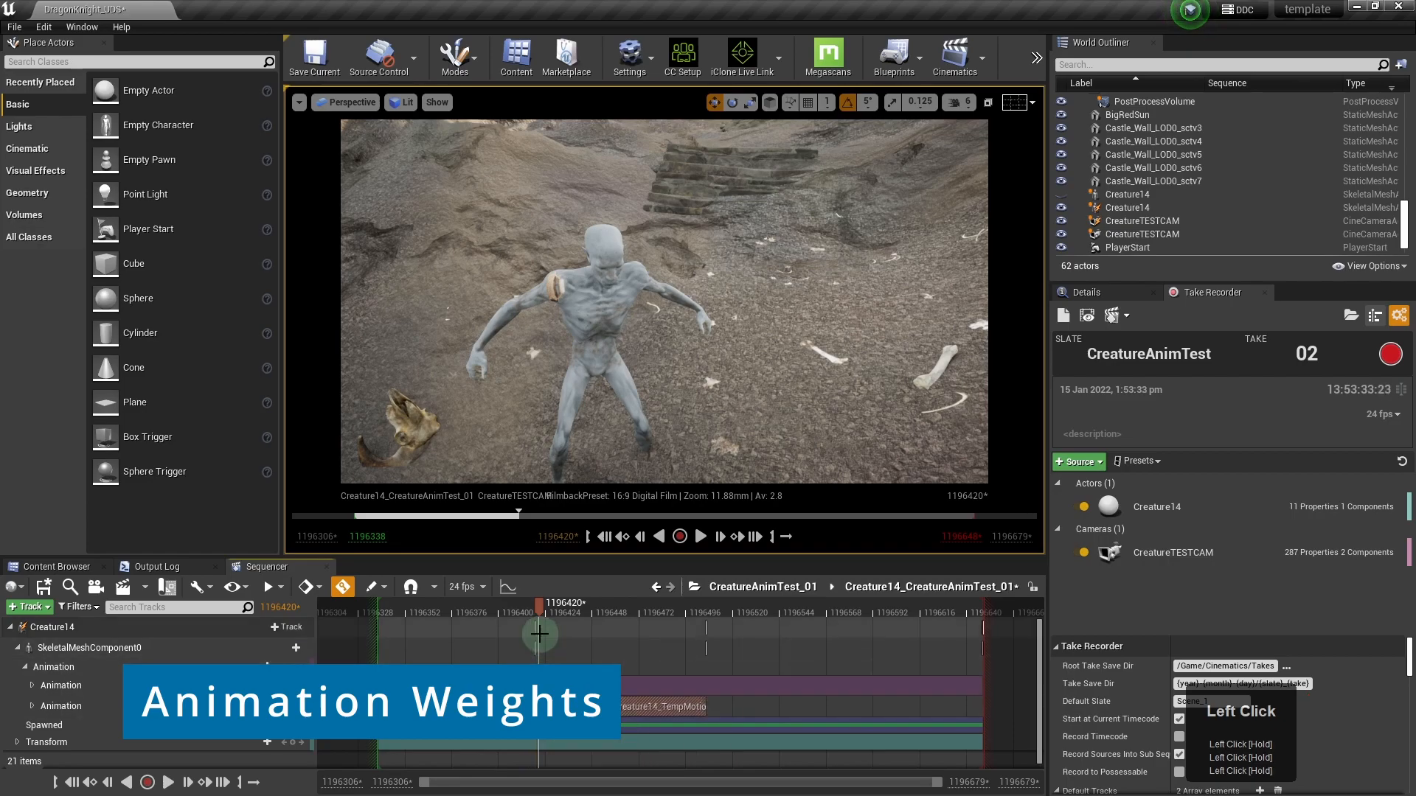
- Try deleting the recorded Creature14_CreatureAnimTest_01 animation track, scrub through the remaining clip, and undo the deletion
click(79, 686)
right_click(79, 686)
click(143, 526)
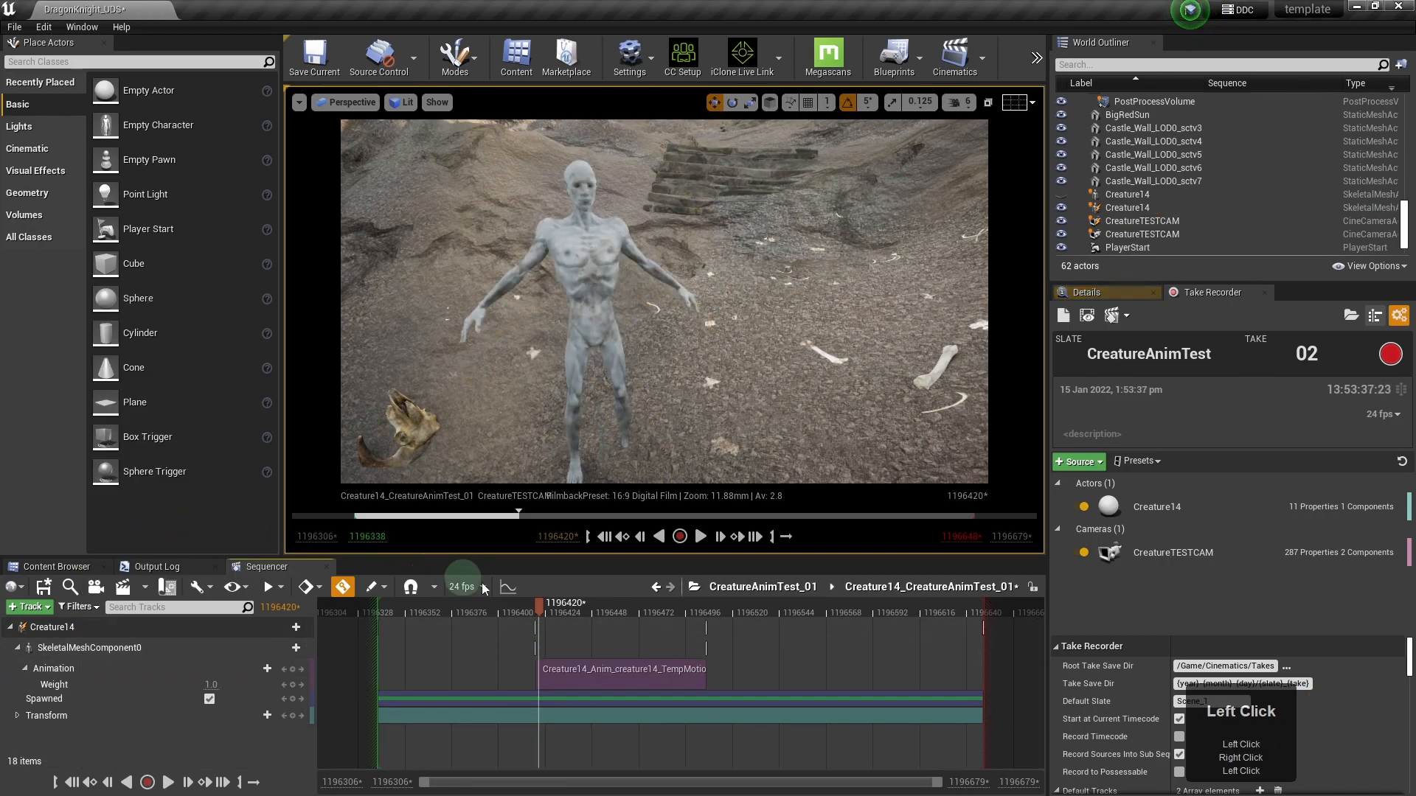
drag(542, 607, 633, 618)
key(ctrl+z)
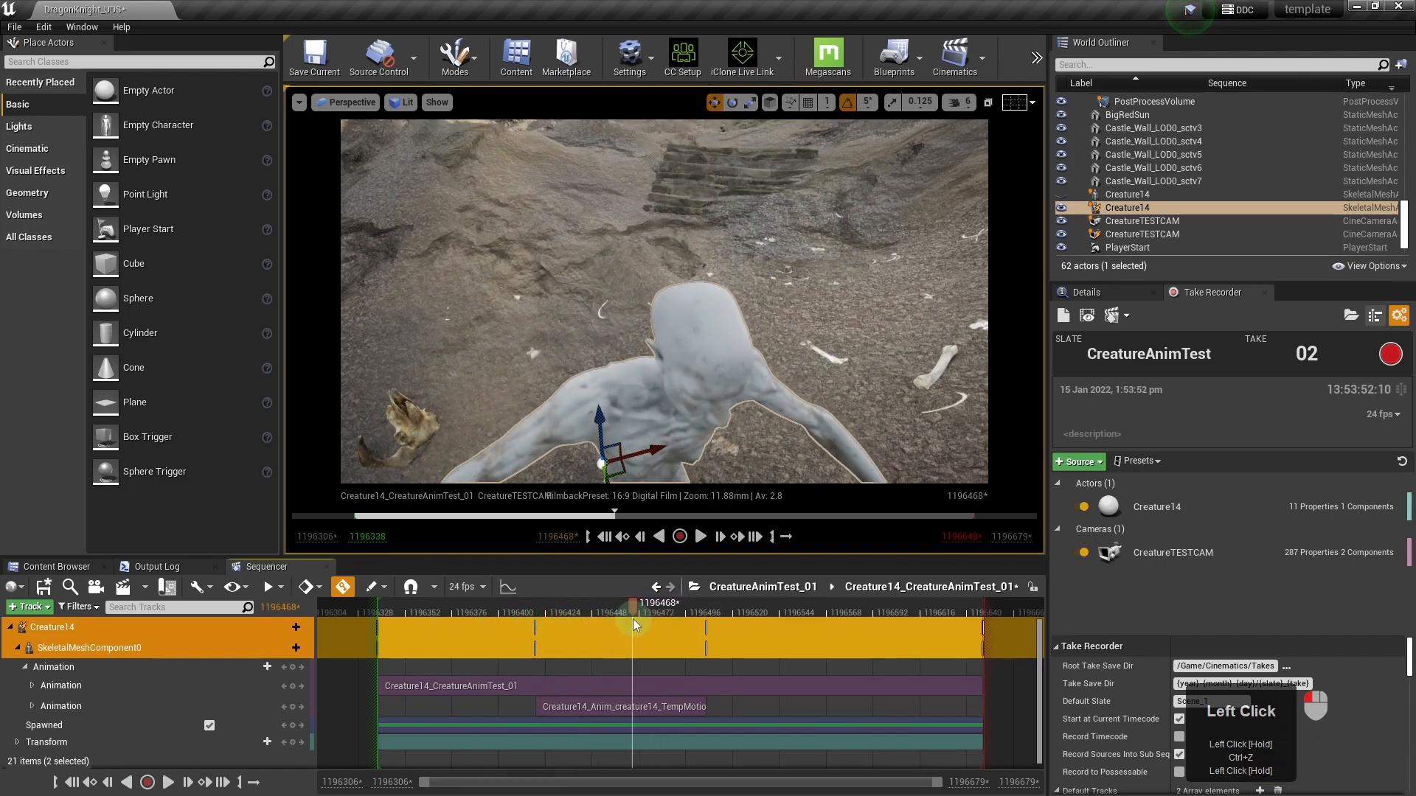
- Try raising the recorded animation's weight to 5.905056, scrub to judge the blend, undo the change, and scrub to frame 1196448
click(32, 686)
click(32, 686)
click(33, 685)
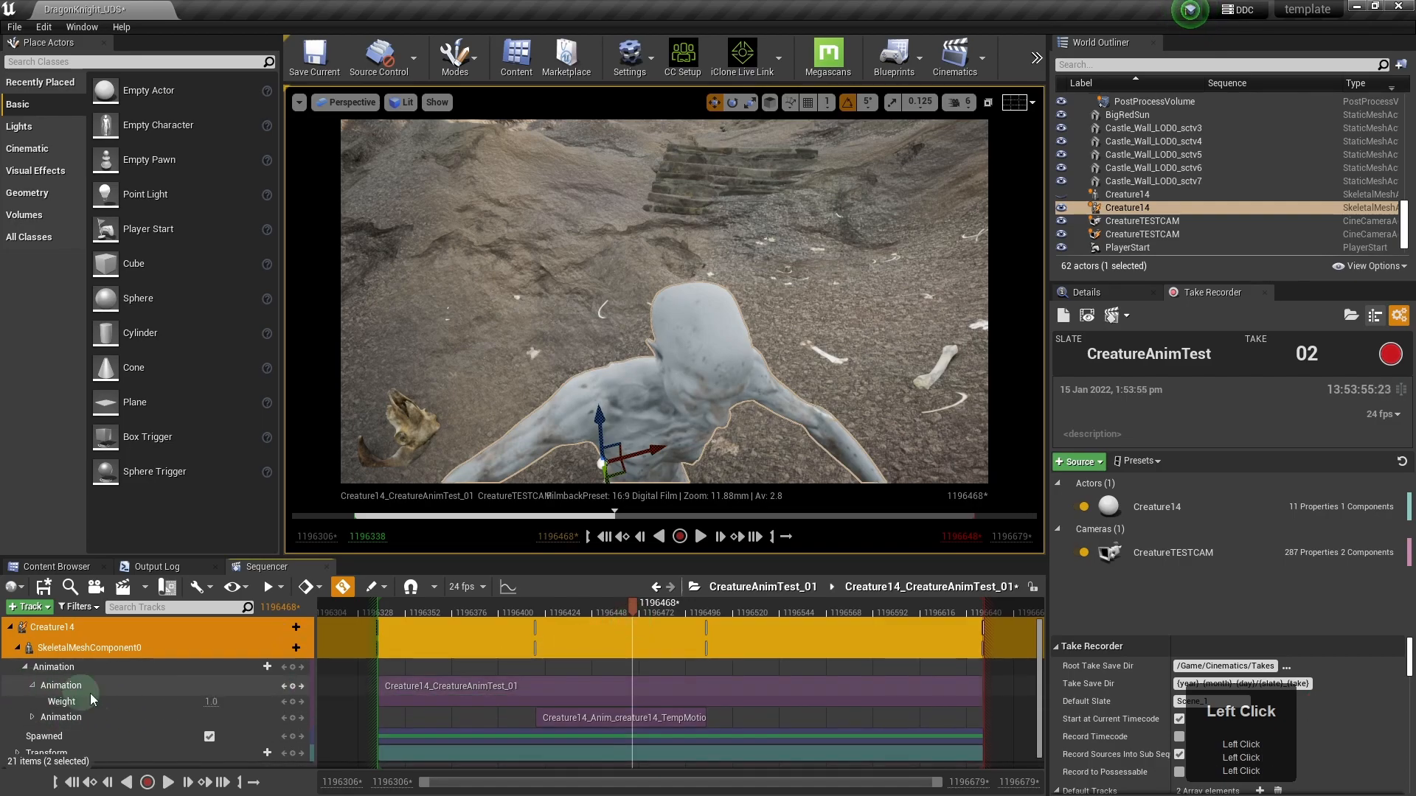
drag(217, 703, 362, 697)
mouse_move(634, 612)
mouse_down()
mouse_move(413, 623)
mouse_move(724, 612)
mouse_move(656, 614)
mouse_up()
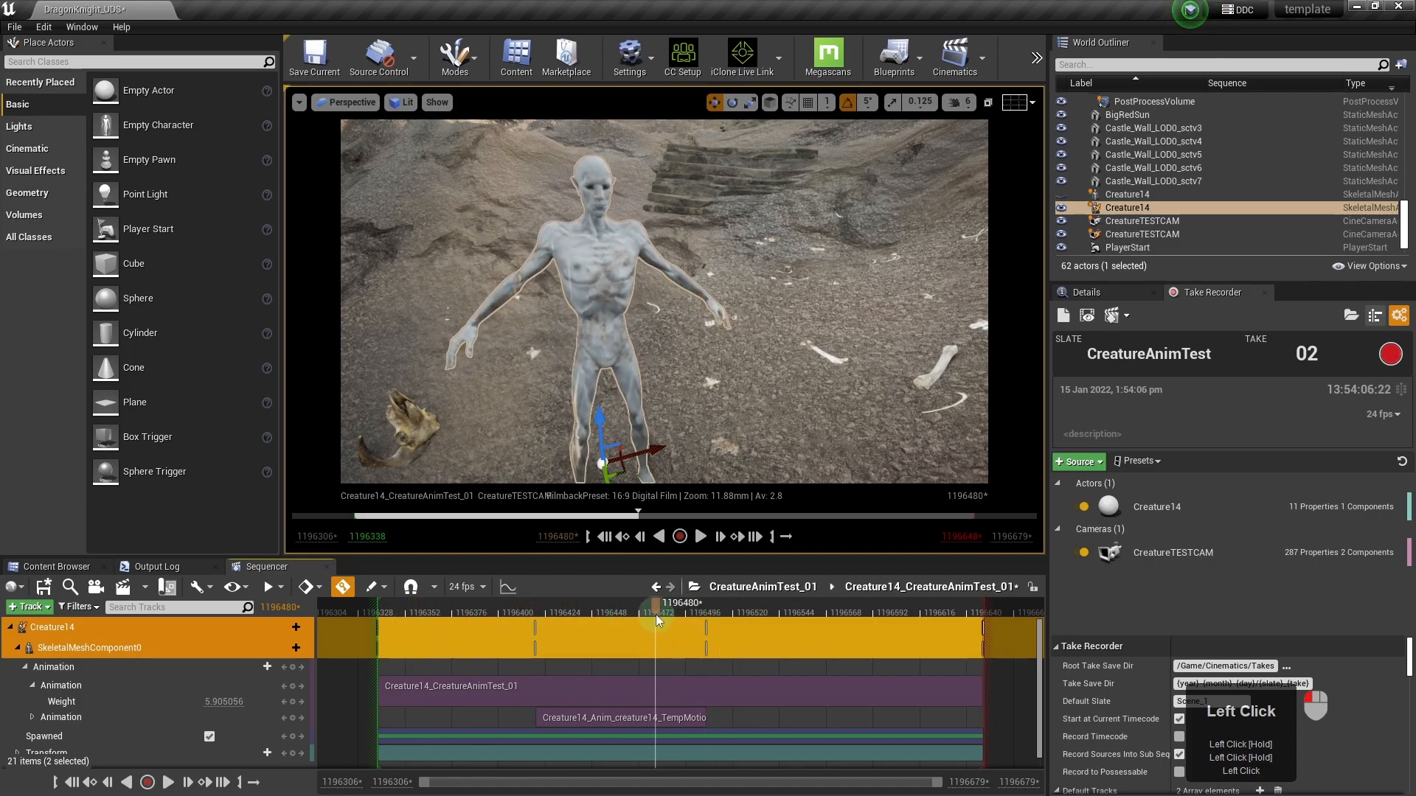
click(82, 687)
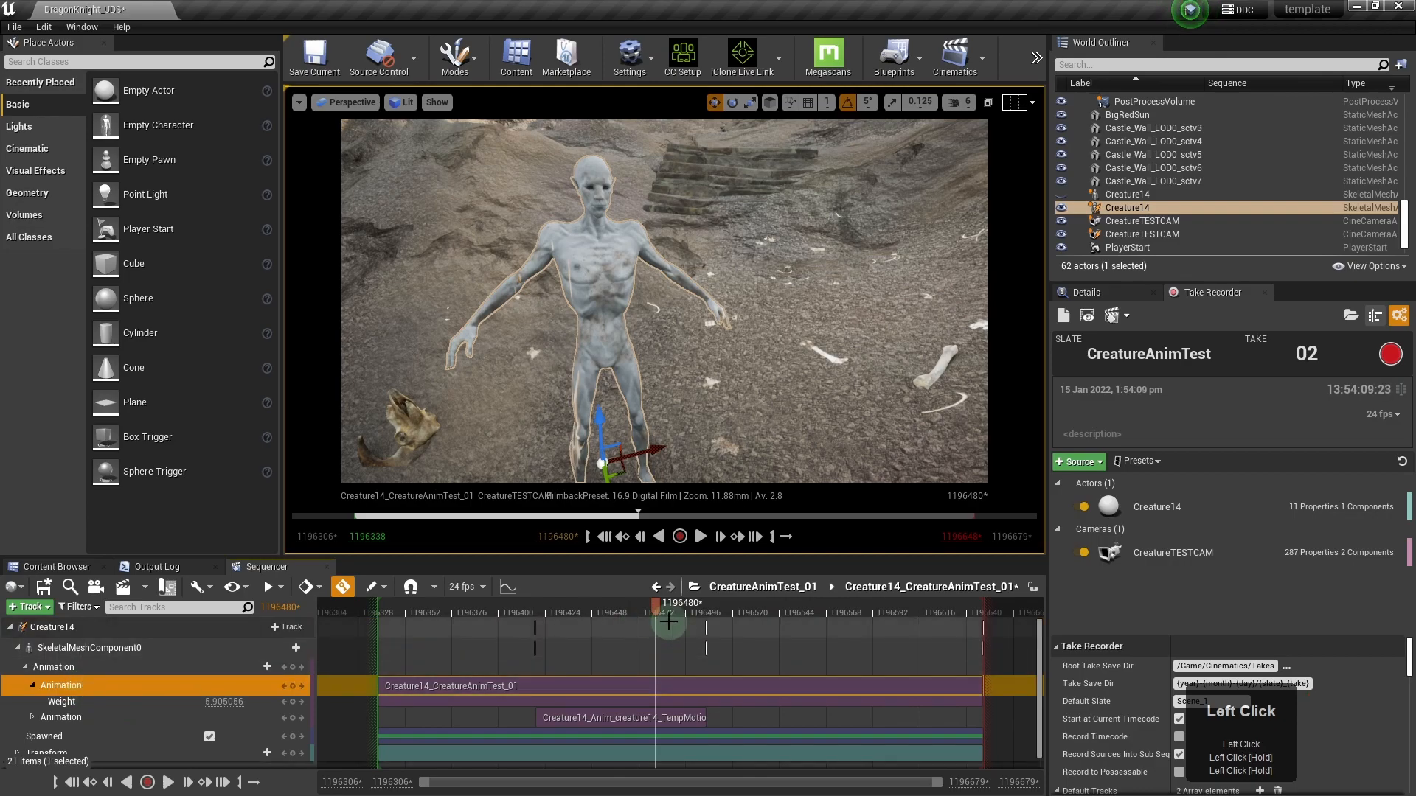
key(ctrl+z)
drag(542, 618, 592, 623)
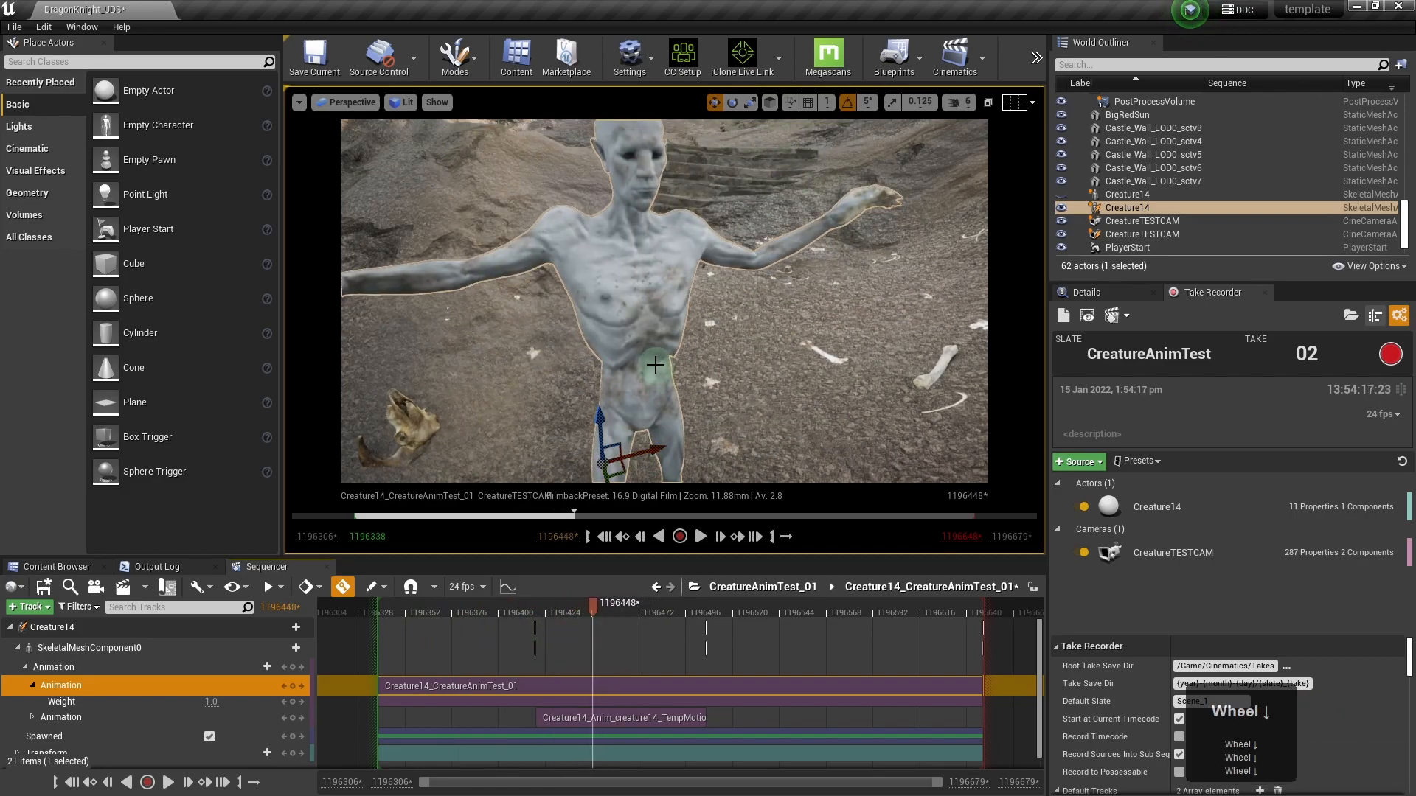
- Set the Creature14 subsequence's display rate to 60 fps
scroll(238, 659, up, 3)
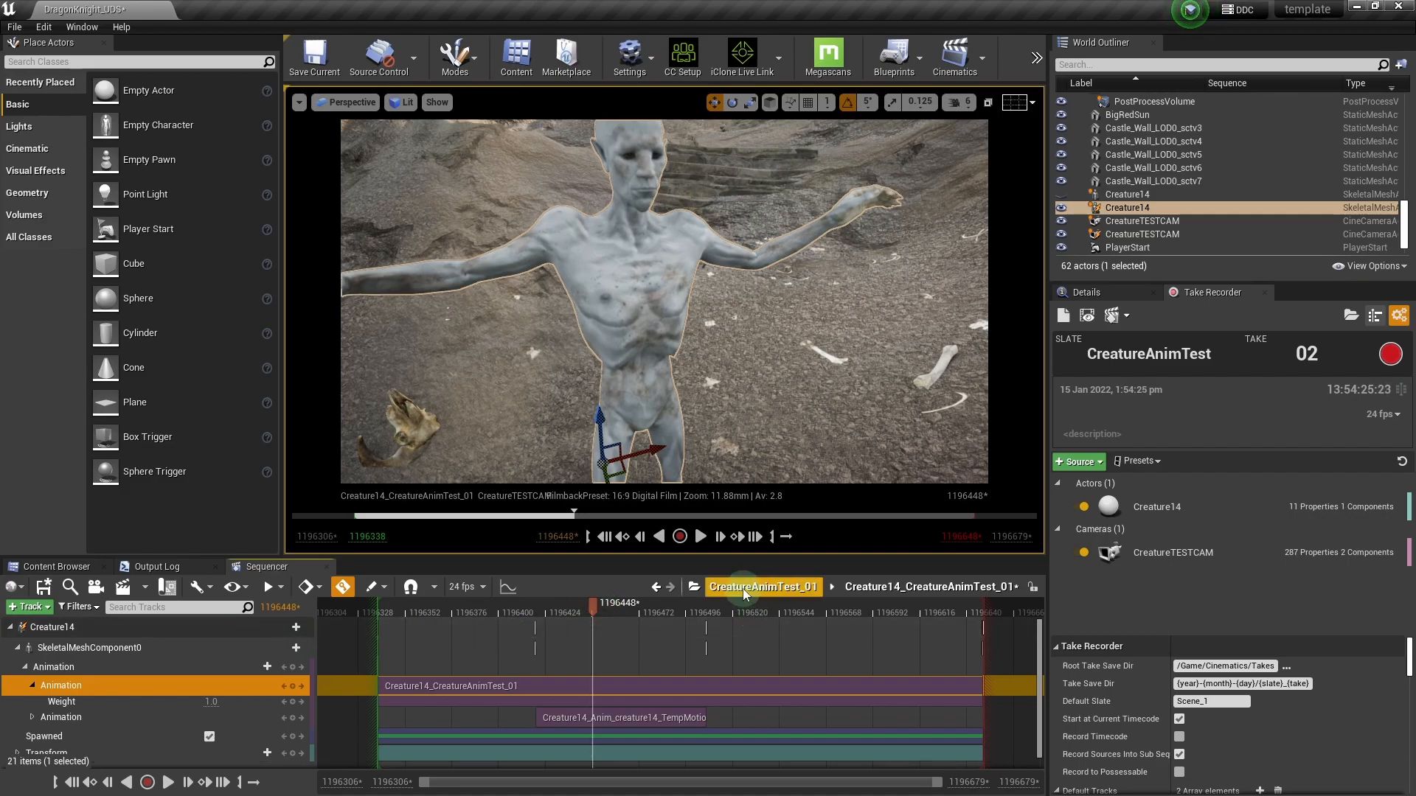
click(465, 587)
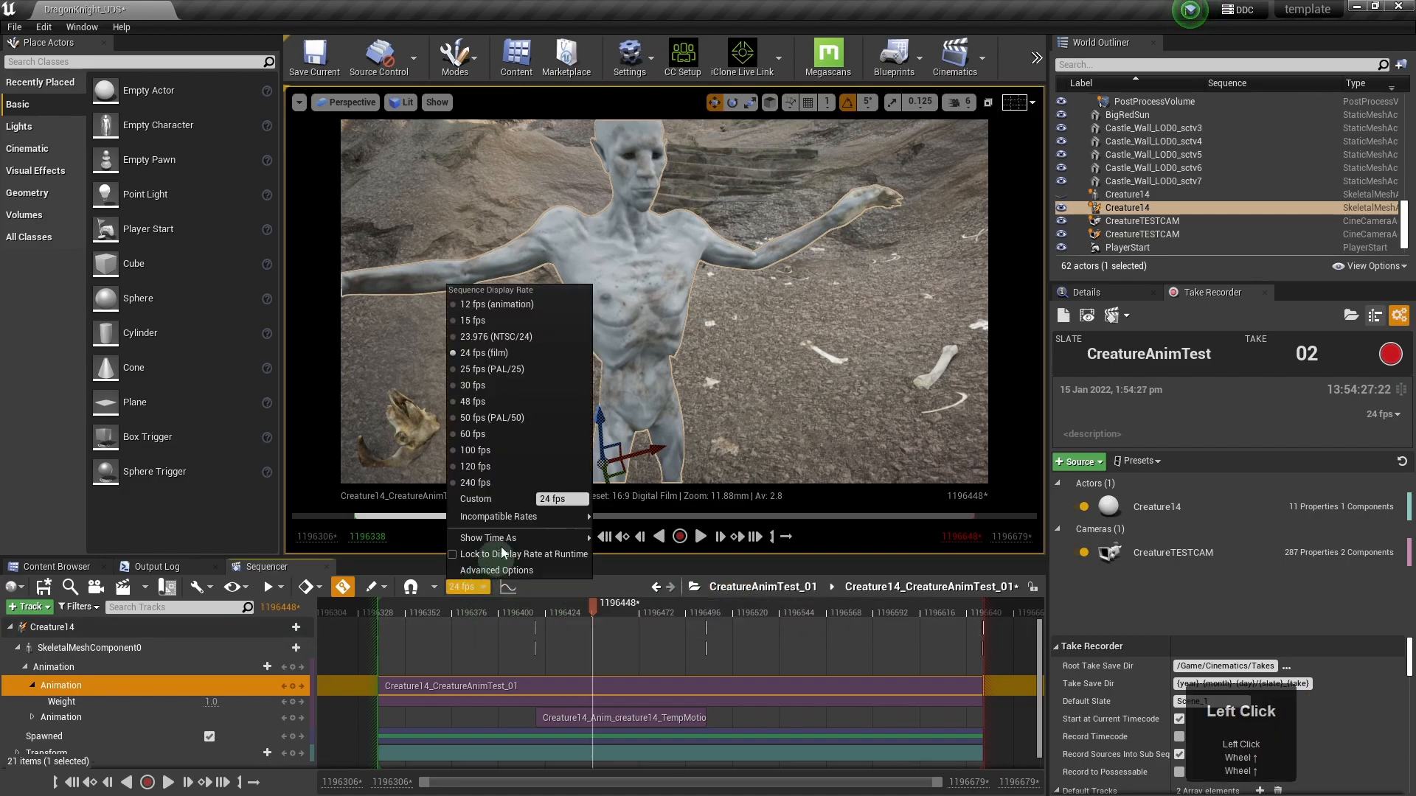
click(458, 434)
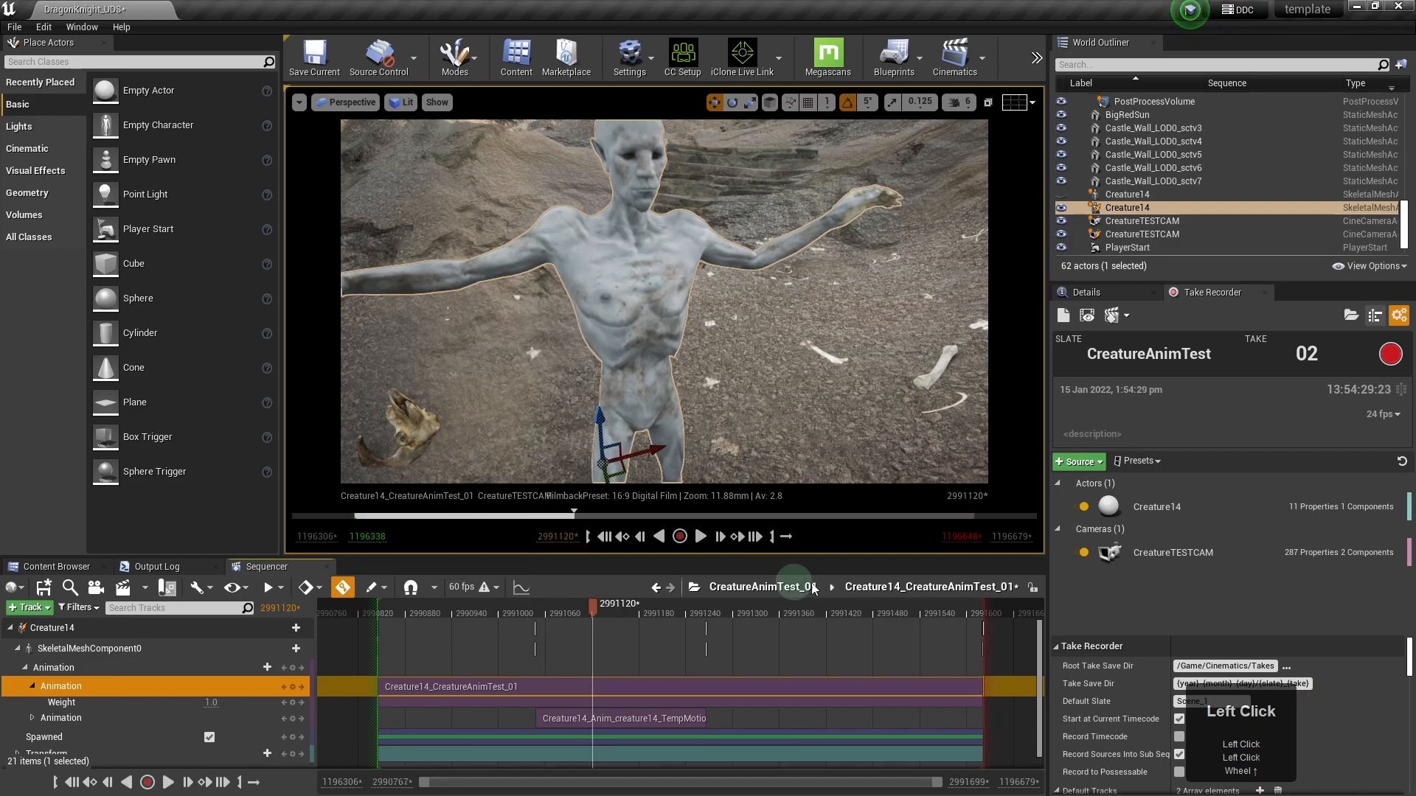
- Unlock the main CreatureAnimTest_01 sequence, set its display rate to 60 fps, and scrub through the animation
click(767, 590)
click(463, 587)
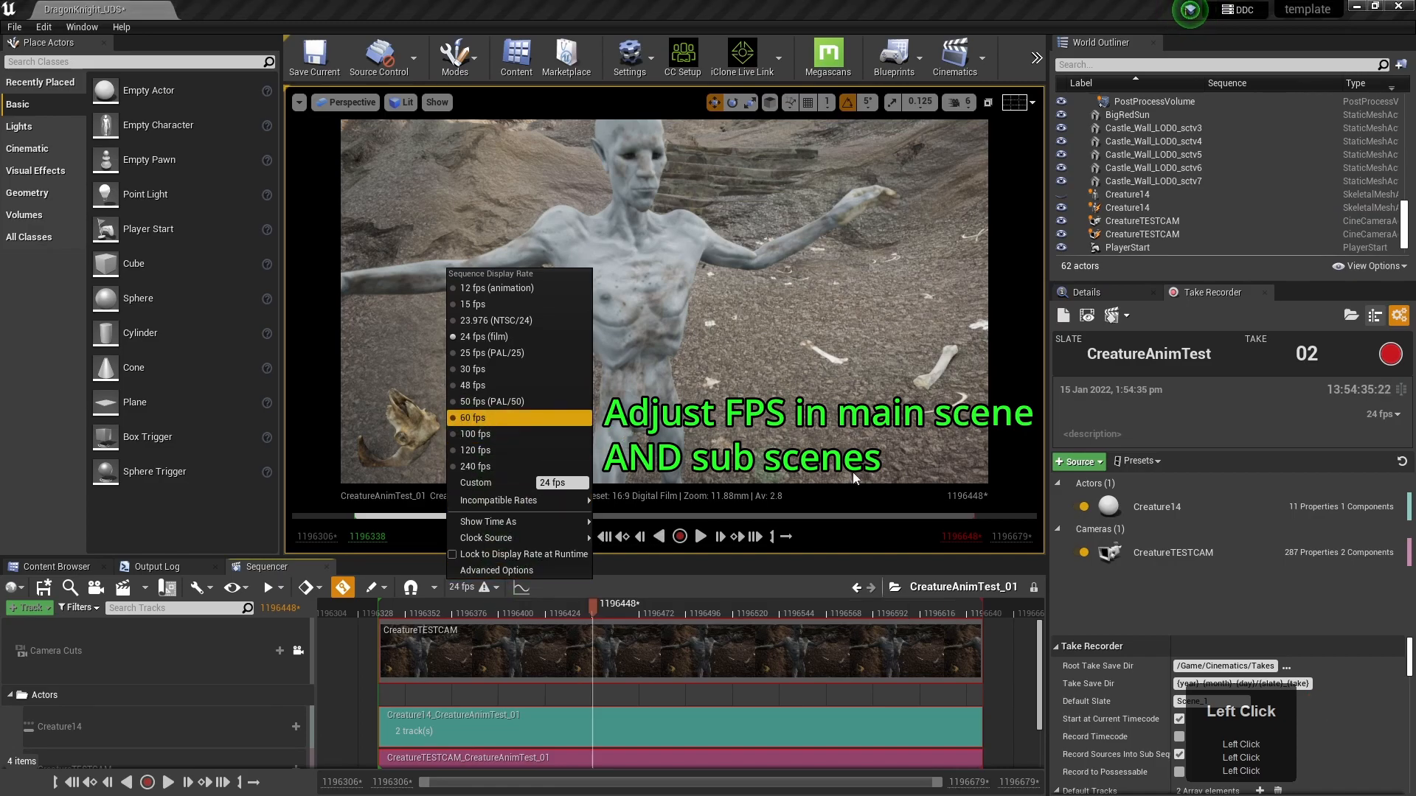
click(1034, 587)
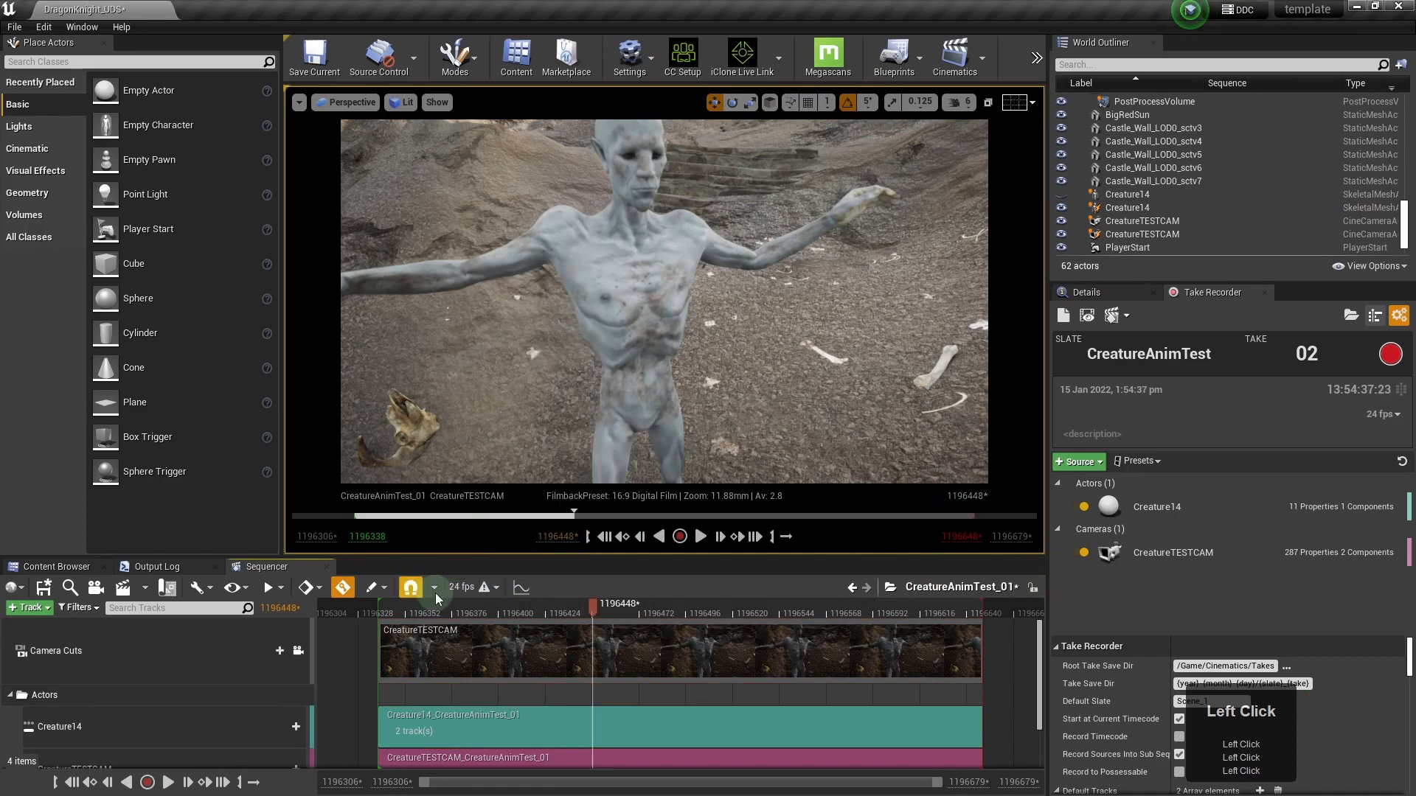
click(461, 590)
click(452, 418)
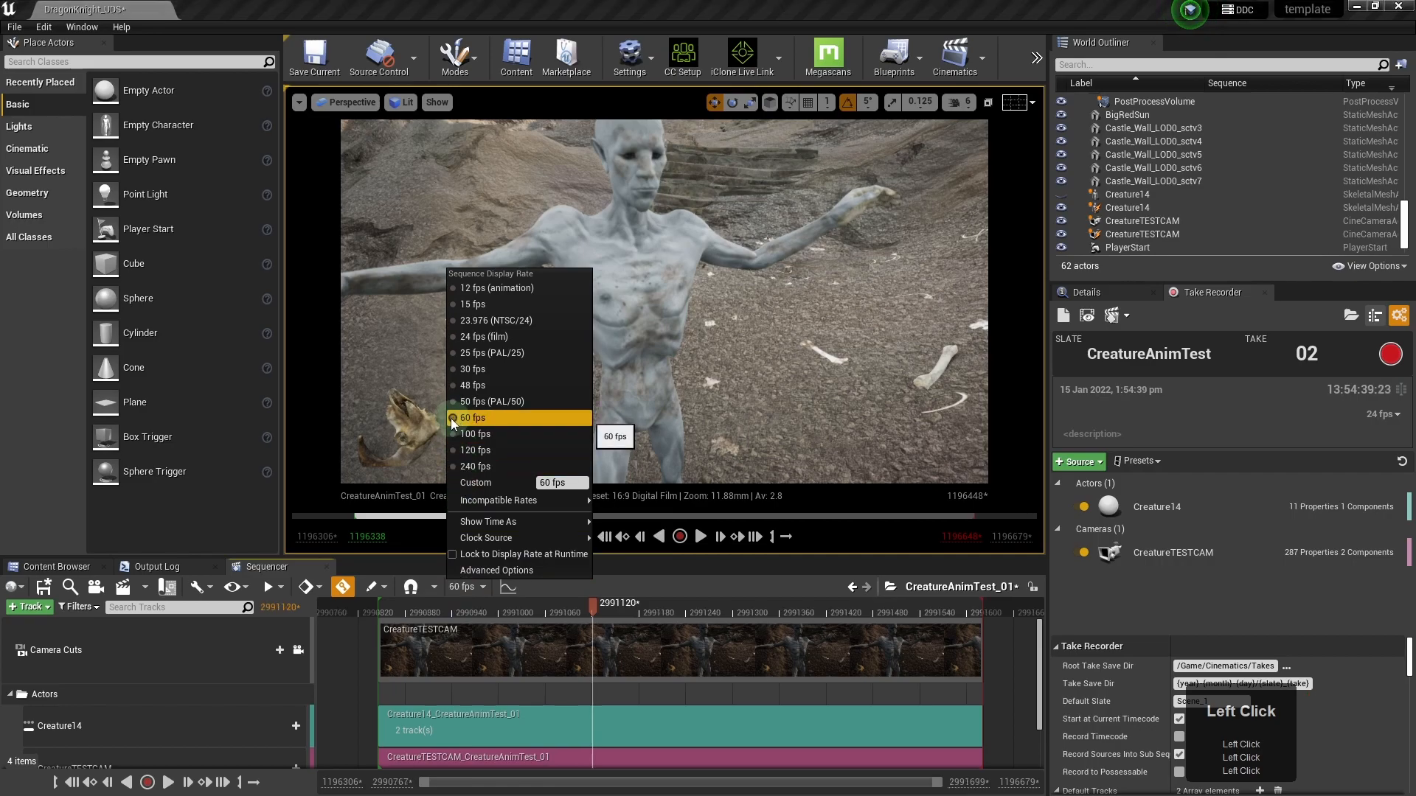
drag(437, 613, 434, 616)
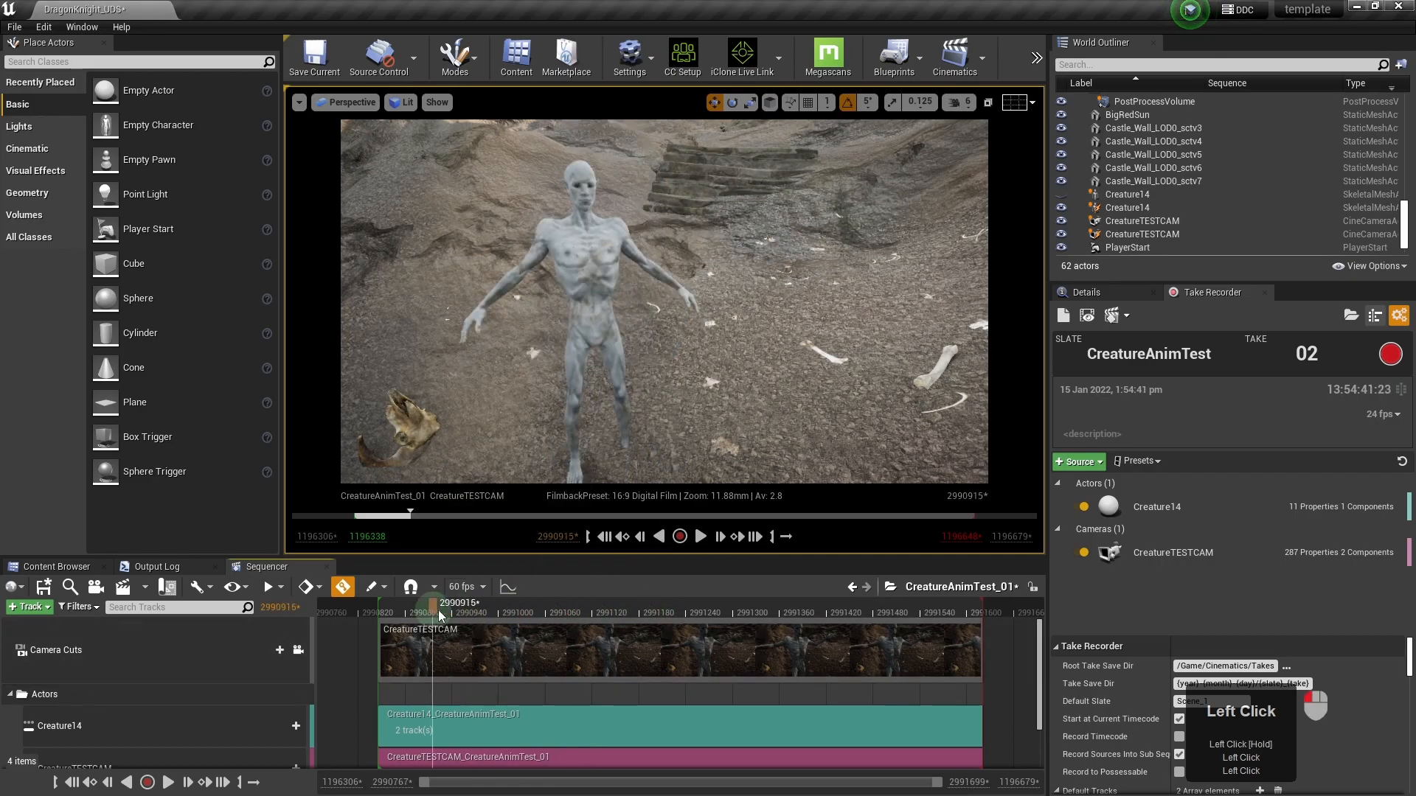
drag(543, 614, 501, 614)
- Open the CreatureTESTCAM subsequence, select its recorded camera, and lock the viewport to pilot that camera
scroll(186, 701, down, 2)
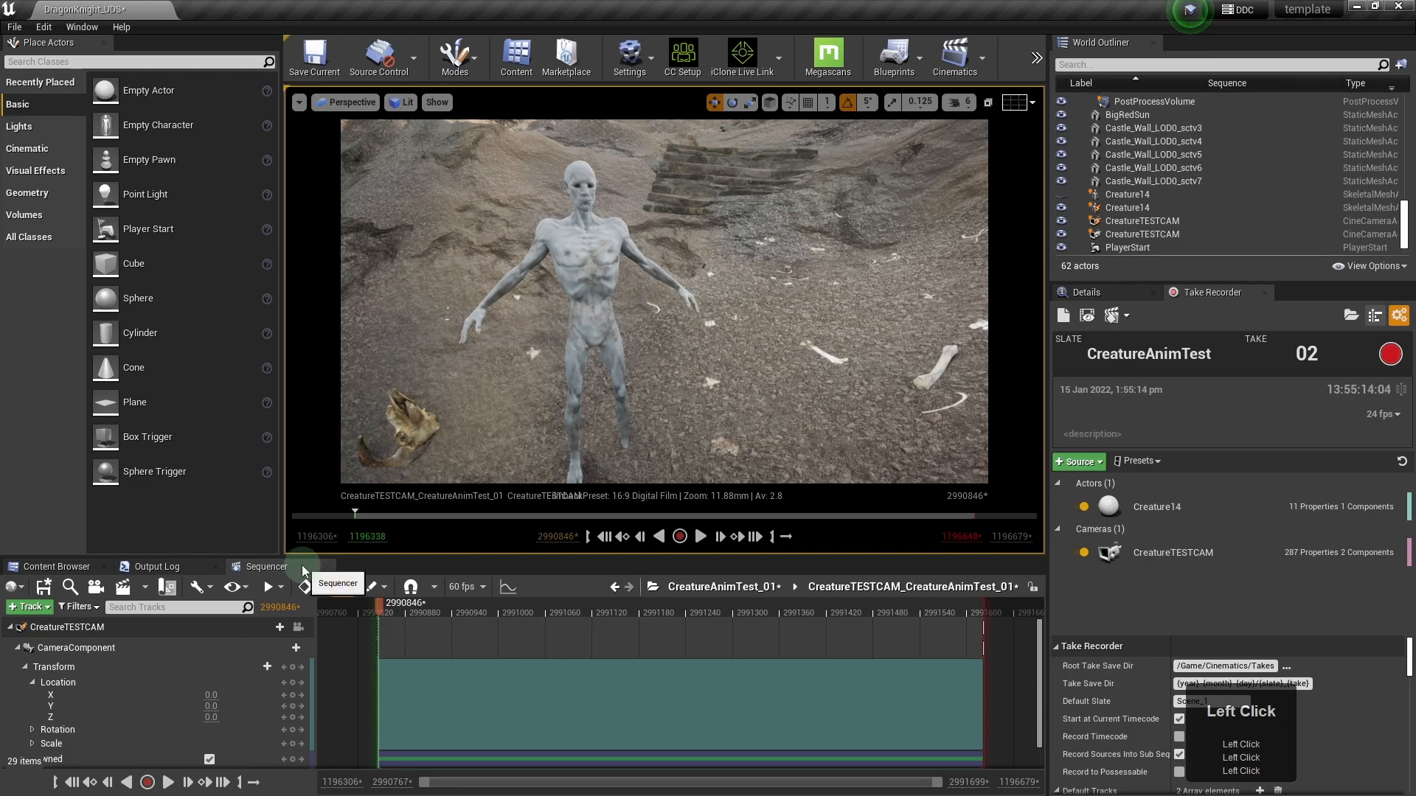
click(1136, 222)
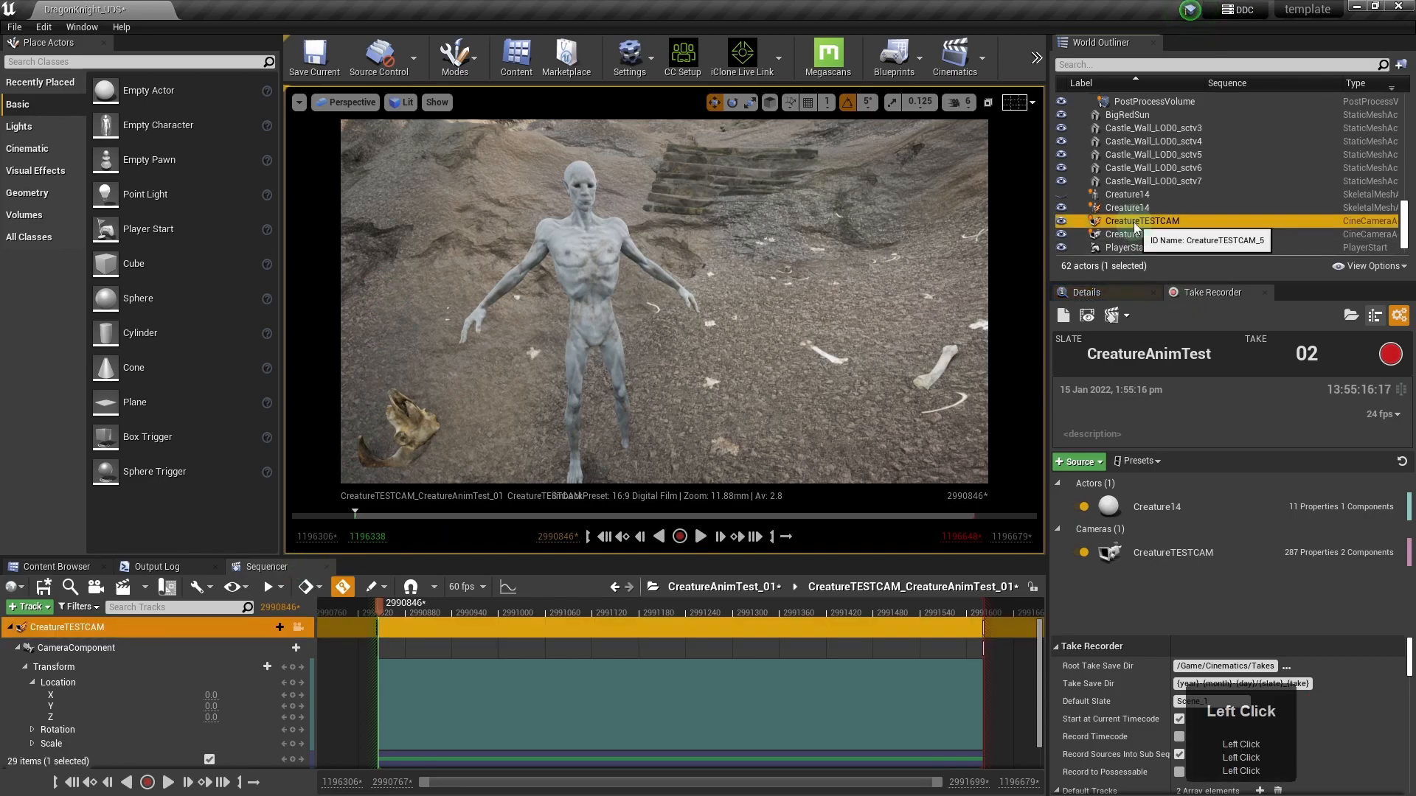
click(298, 627)
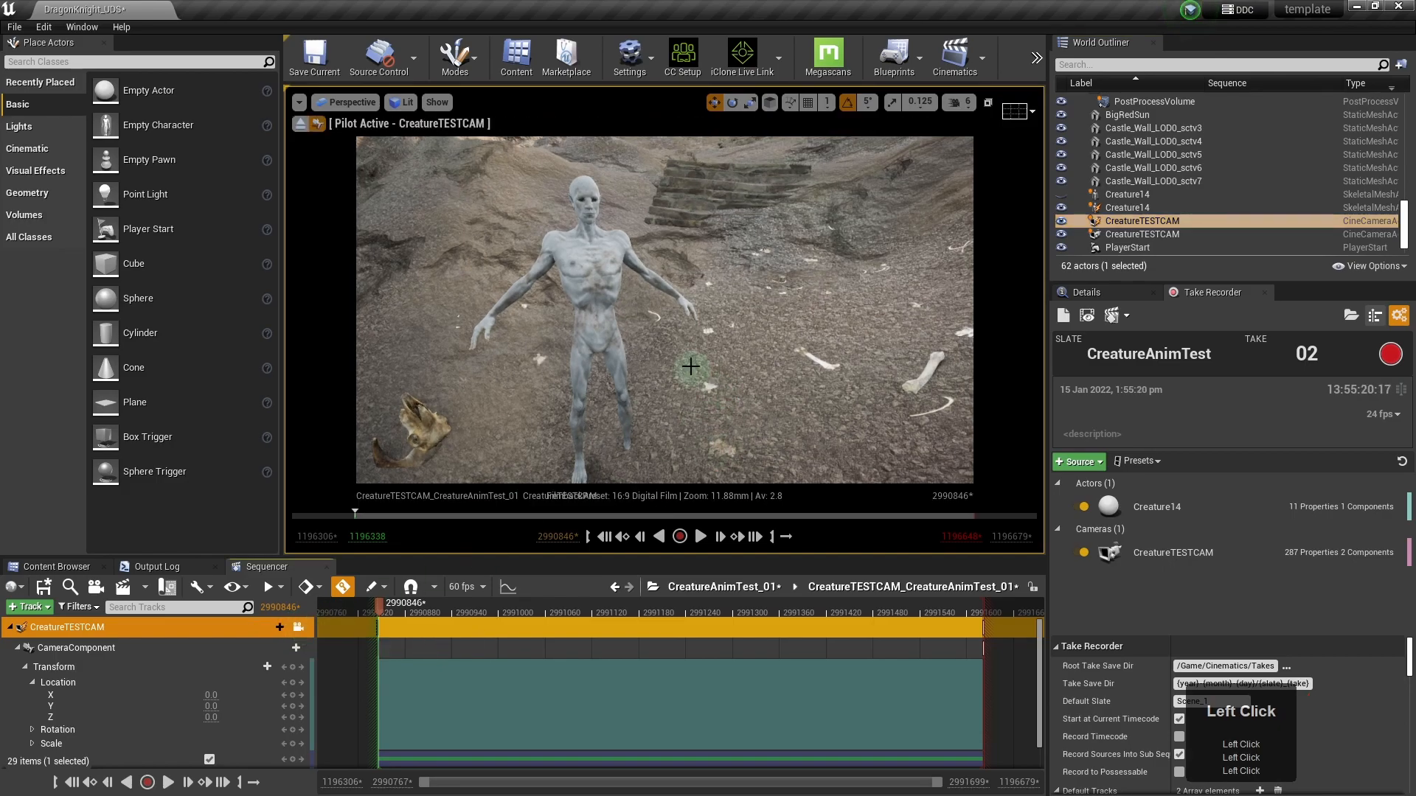
- Pull the camera back from the creature, key its location at the sequence start, and advance to frame 2990888
right_drag(658, 347, 670, 350)
key(s)
key(w)
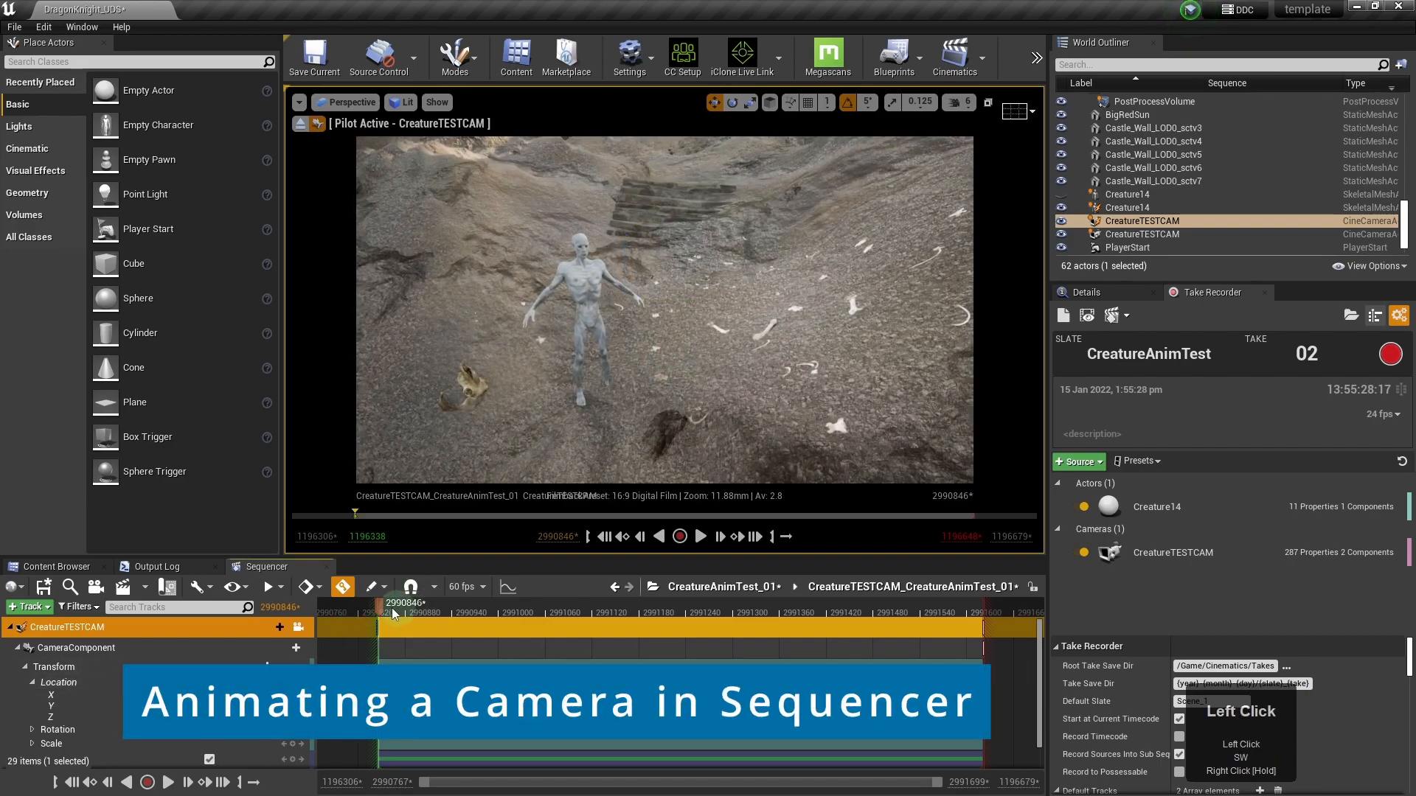
drag(382, 605, 411, 603)
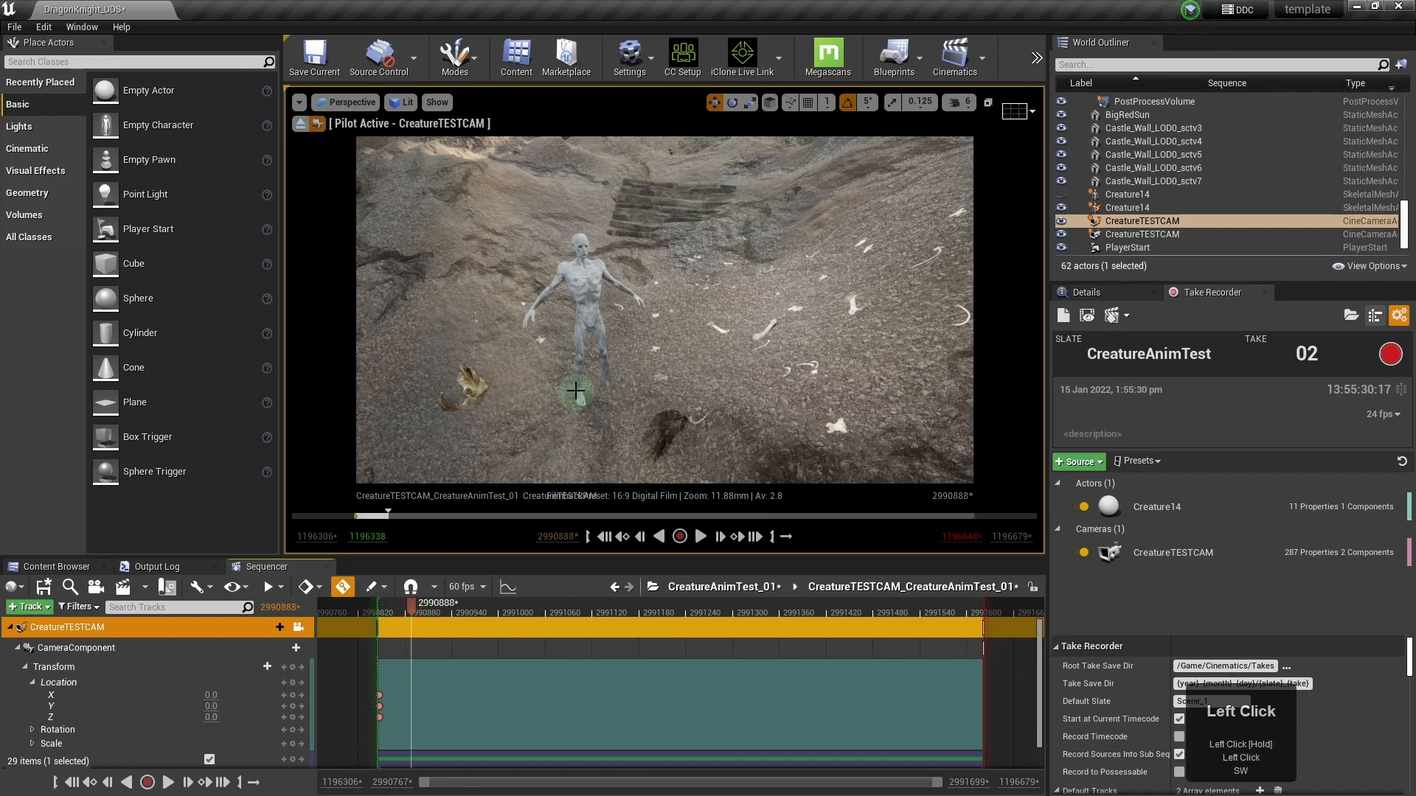
- Move the piloted camera closer to the creature and try keying only its location at frame 2990944
scroll(600, 359, up, 3)
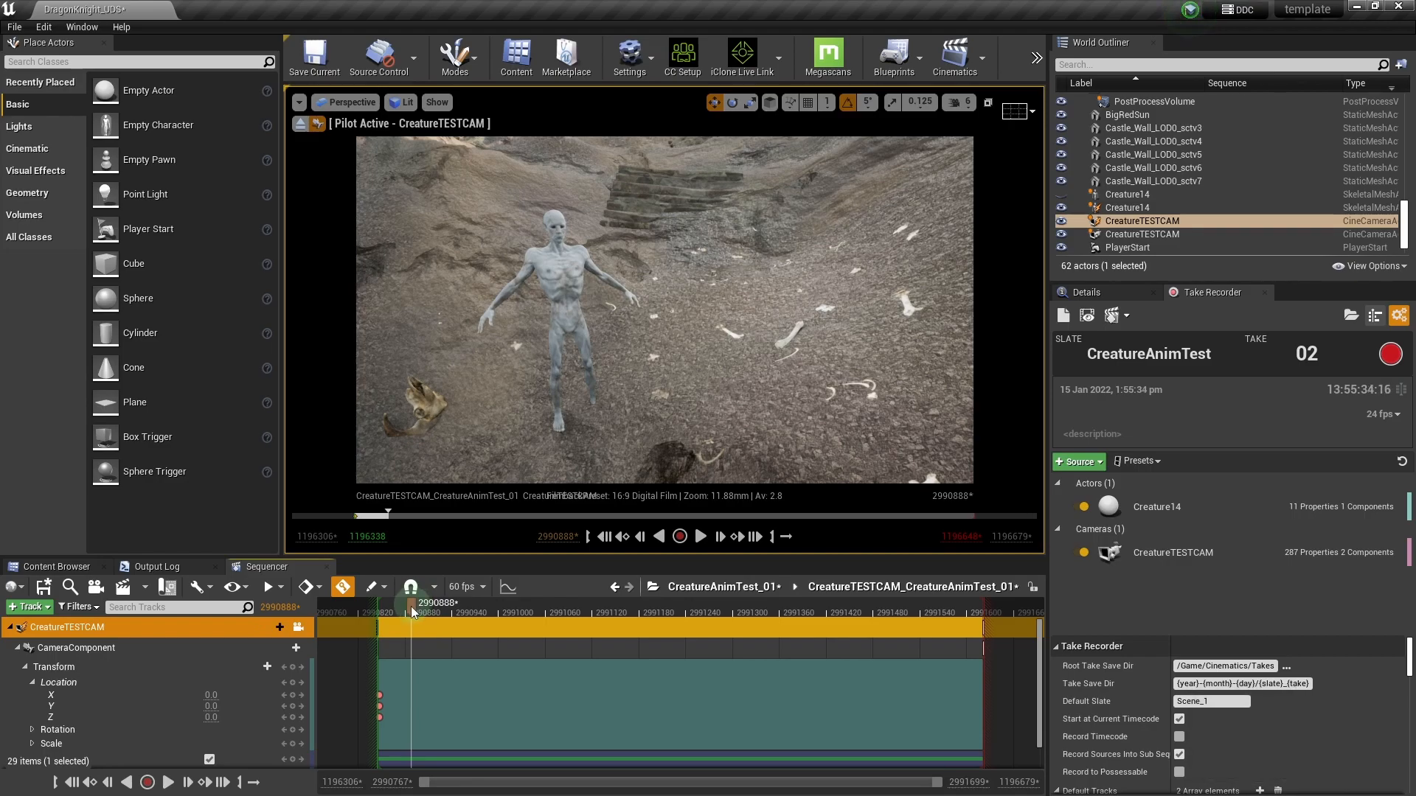
drag(409, 606, 455, 607)
scroll(586, 374, up, 2)
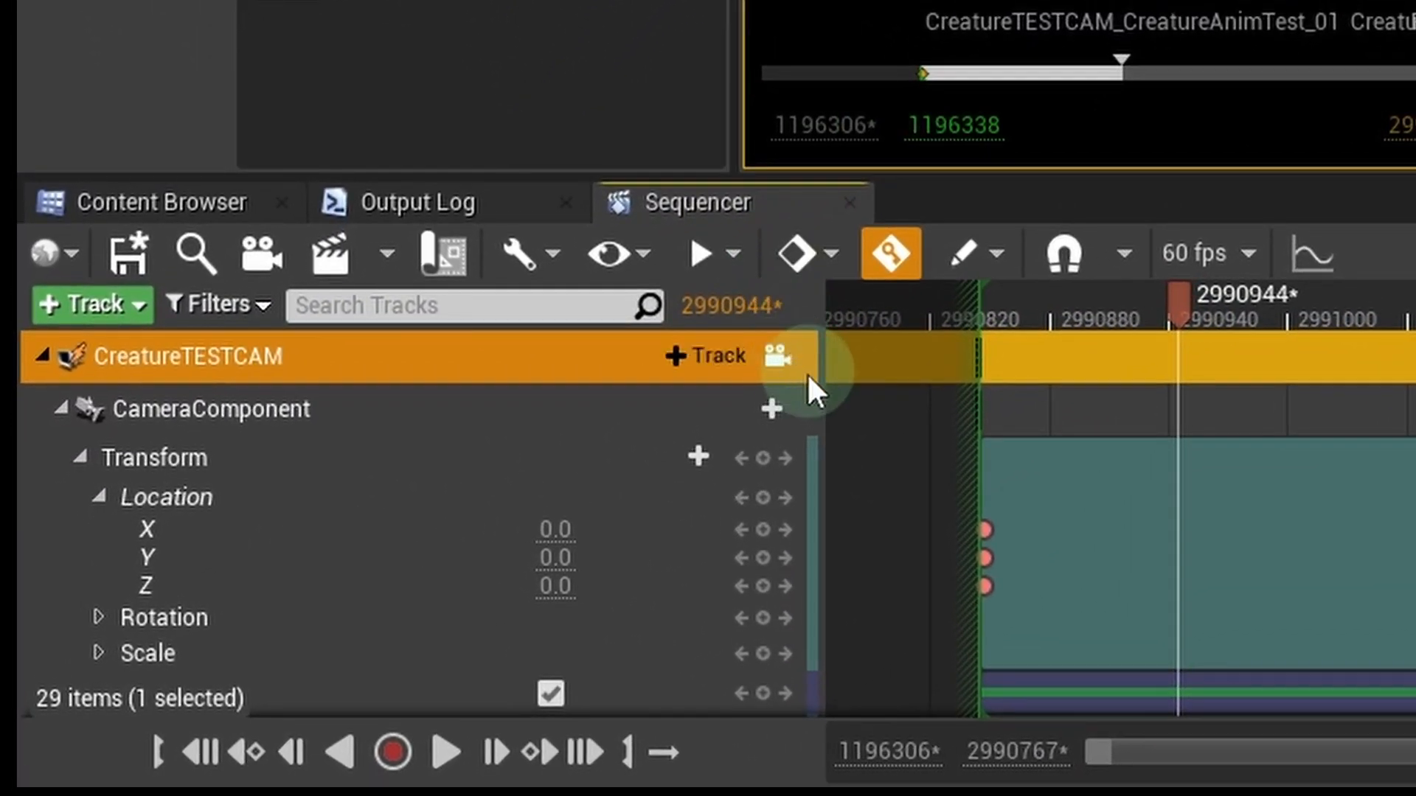
click(763, 457)
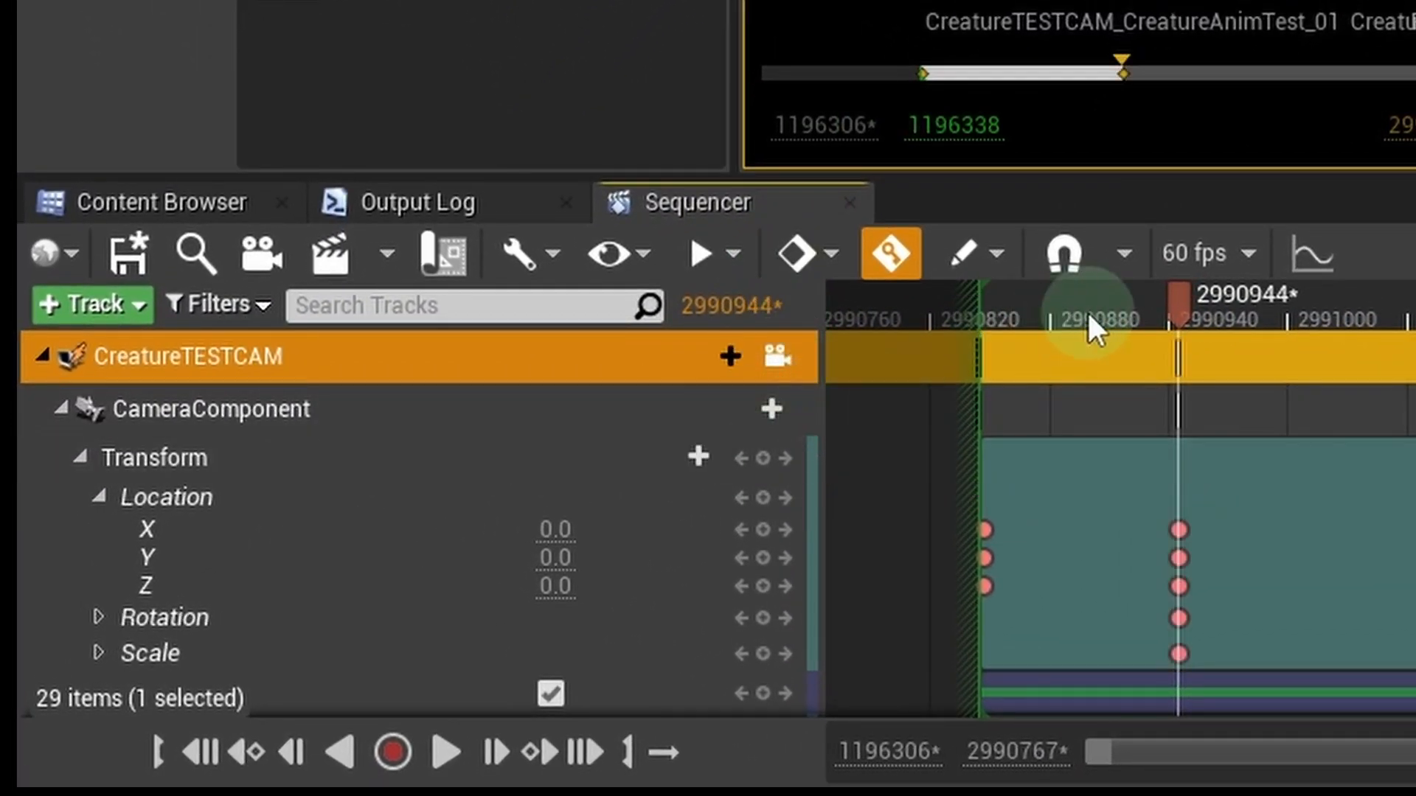
key(ctrl+z)
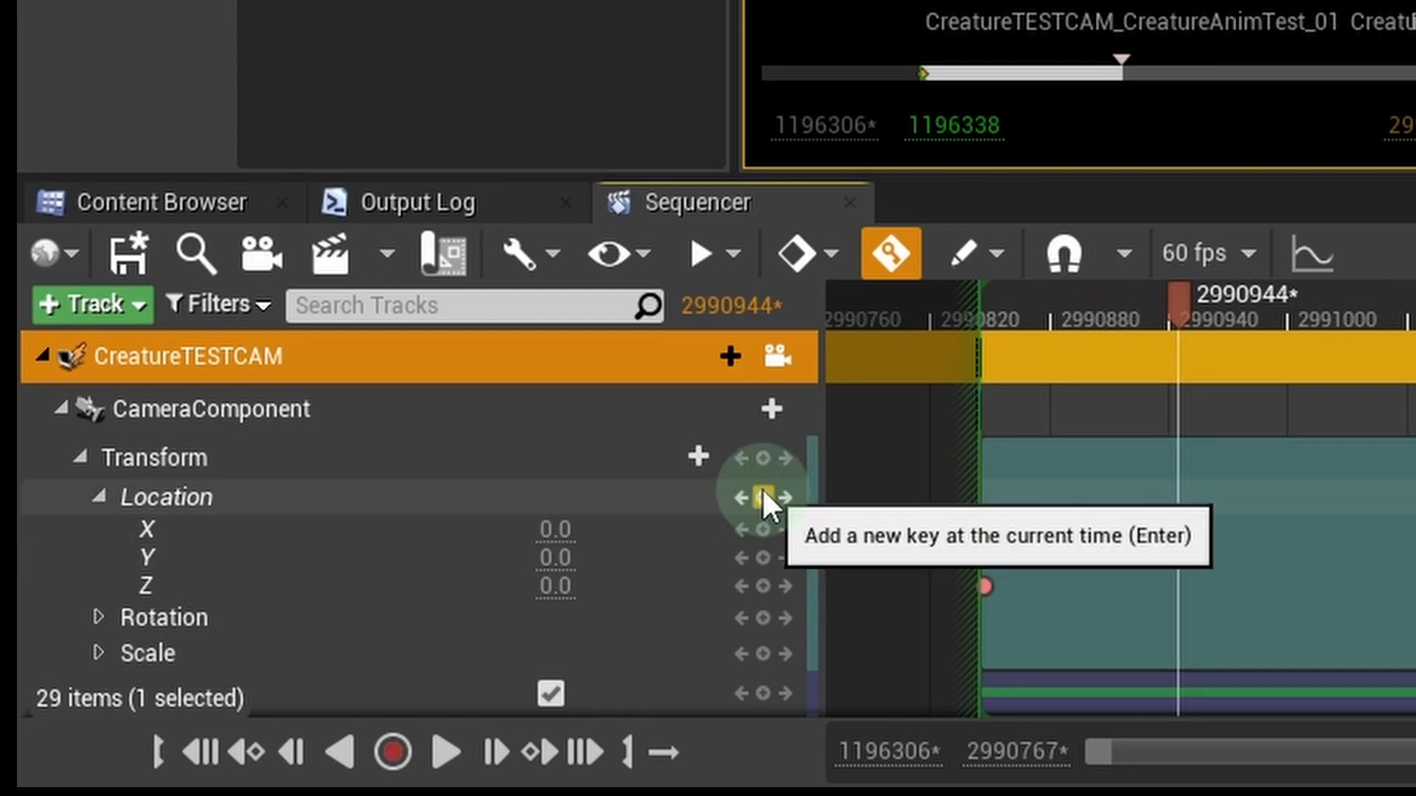
click(762, 498)
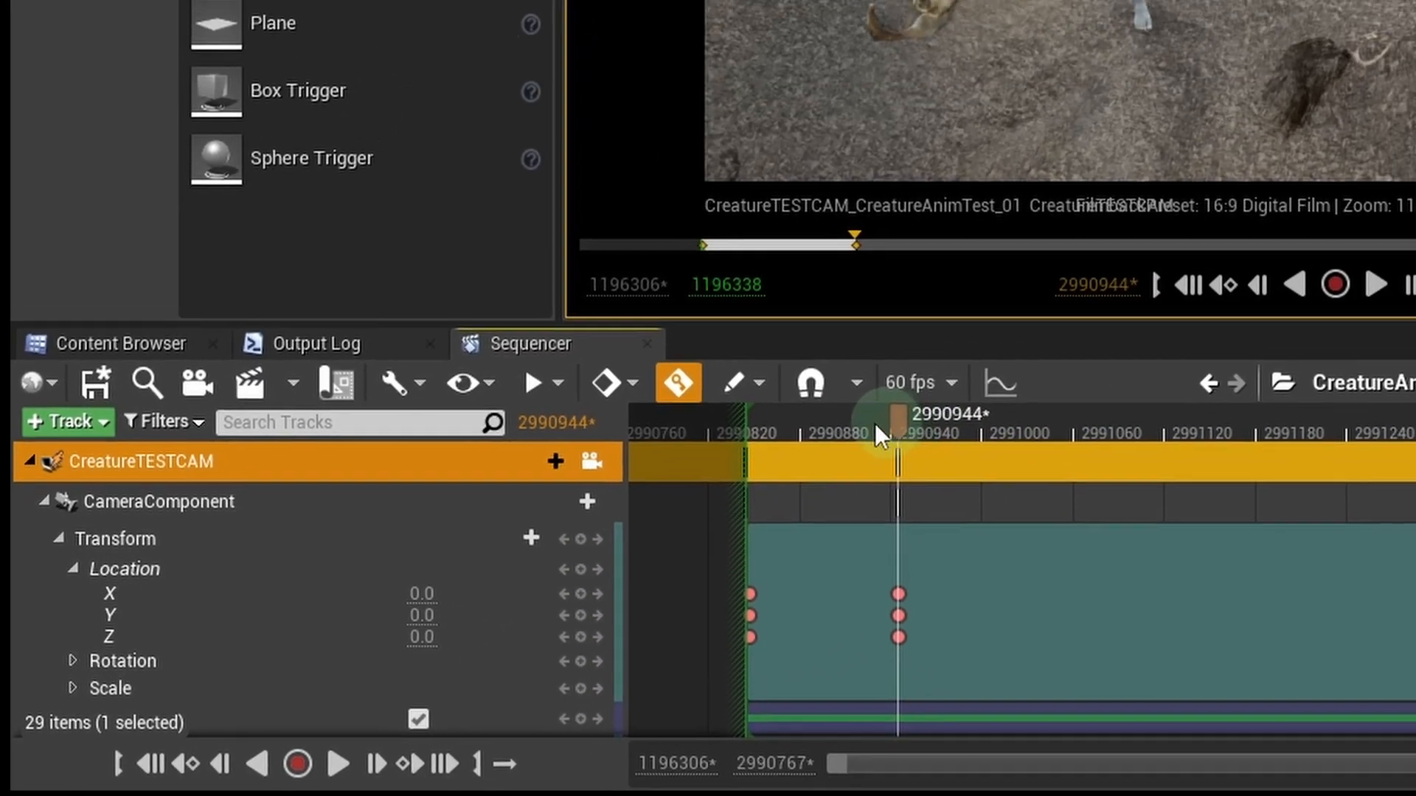
- Scrub through the keyed camera move and undo the location key at frame 2990944
drag(1177, 299, 1042, 302)
drag(600, 515, 575, 516)
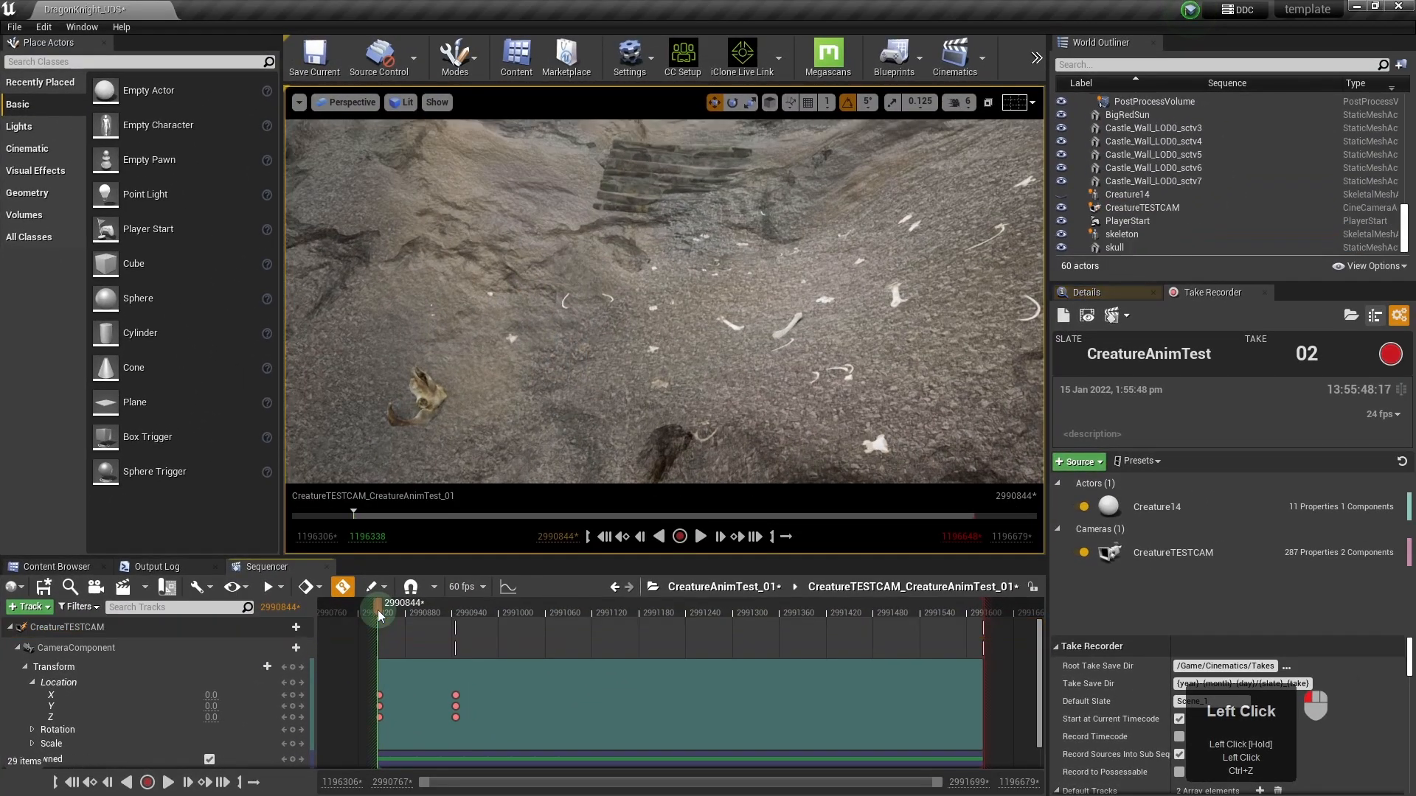
drag(382, 609, 453, 612)
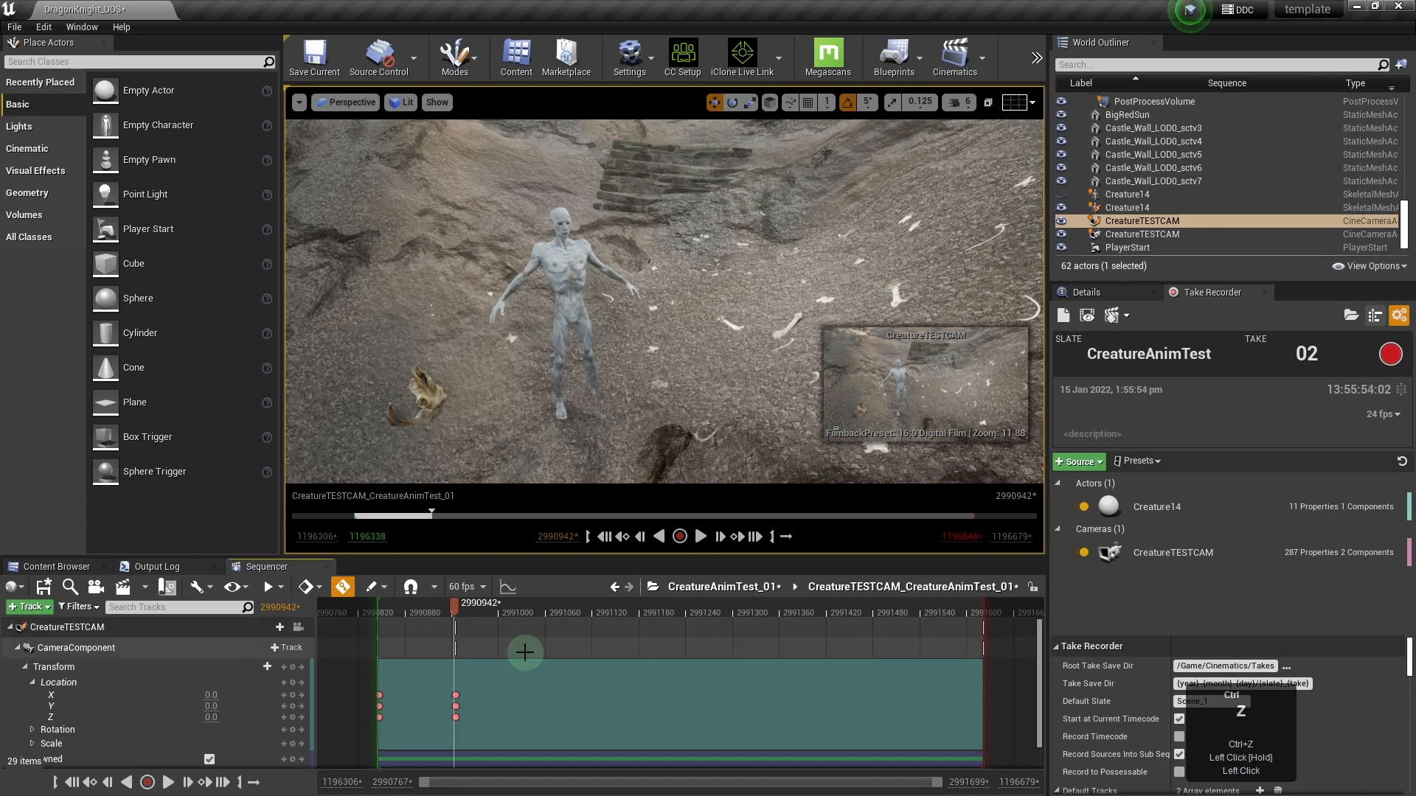
key(ctrl+z)
- Go to frame 2990932, pilot the recorded CreatureTESTCAM again, and try moving it closer to the creature and keying its location
mouse_move(453, 610)
mouse_down()
mouse_move(381, 623)
mouse_move(447, 615)
mouse_up()
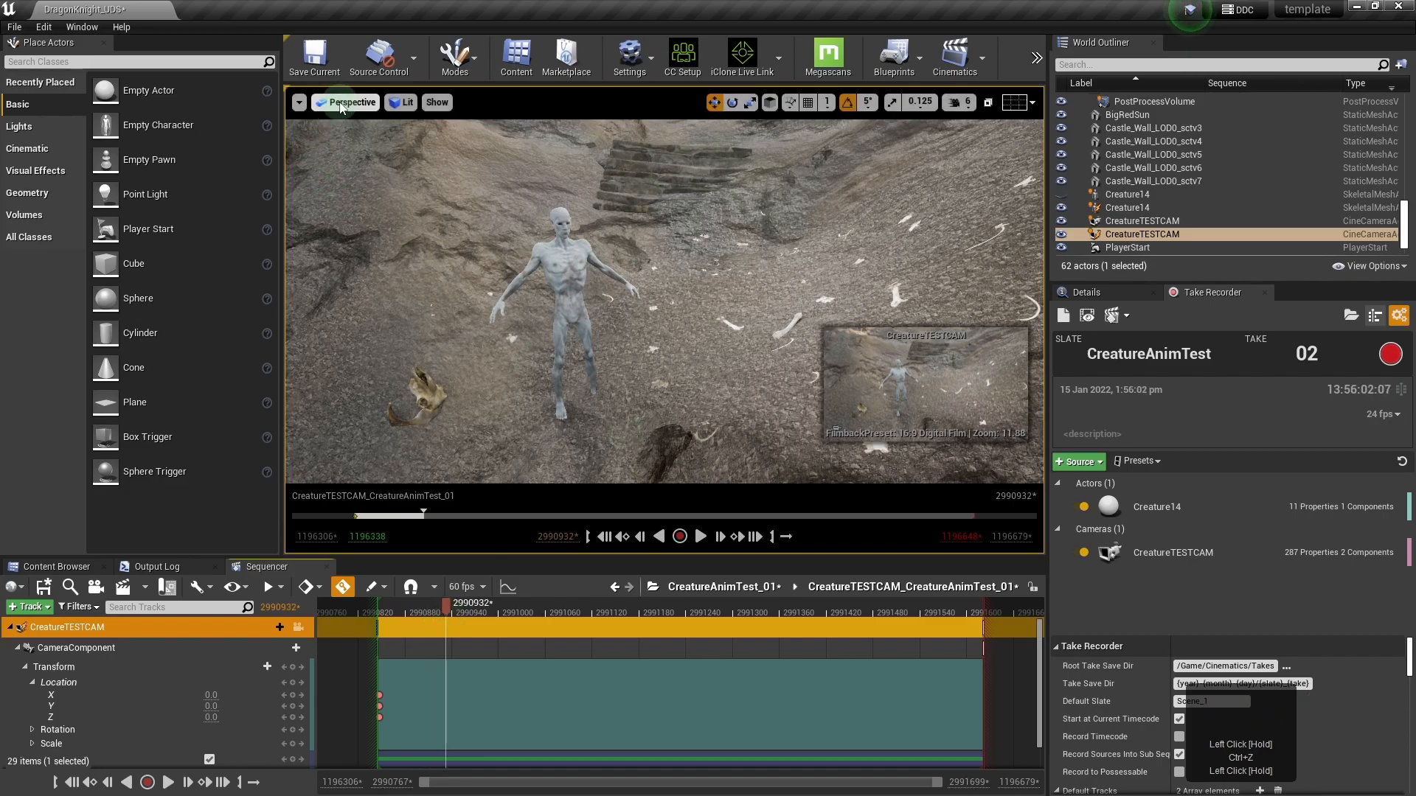
click(298, 627)
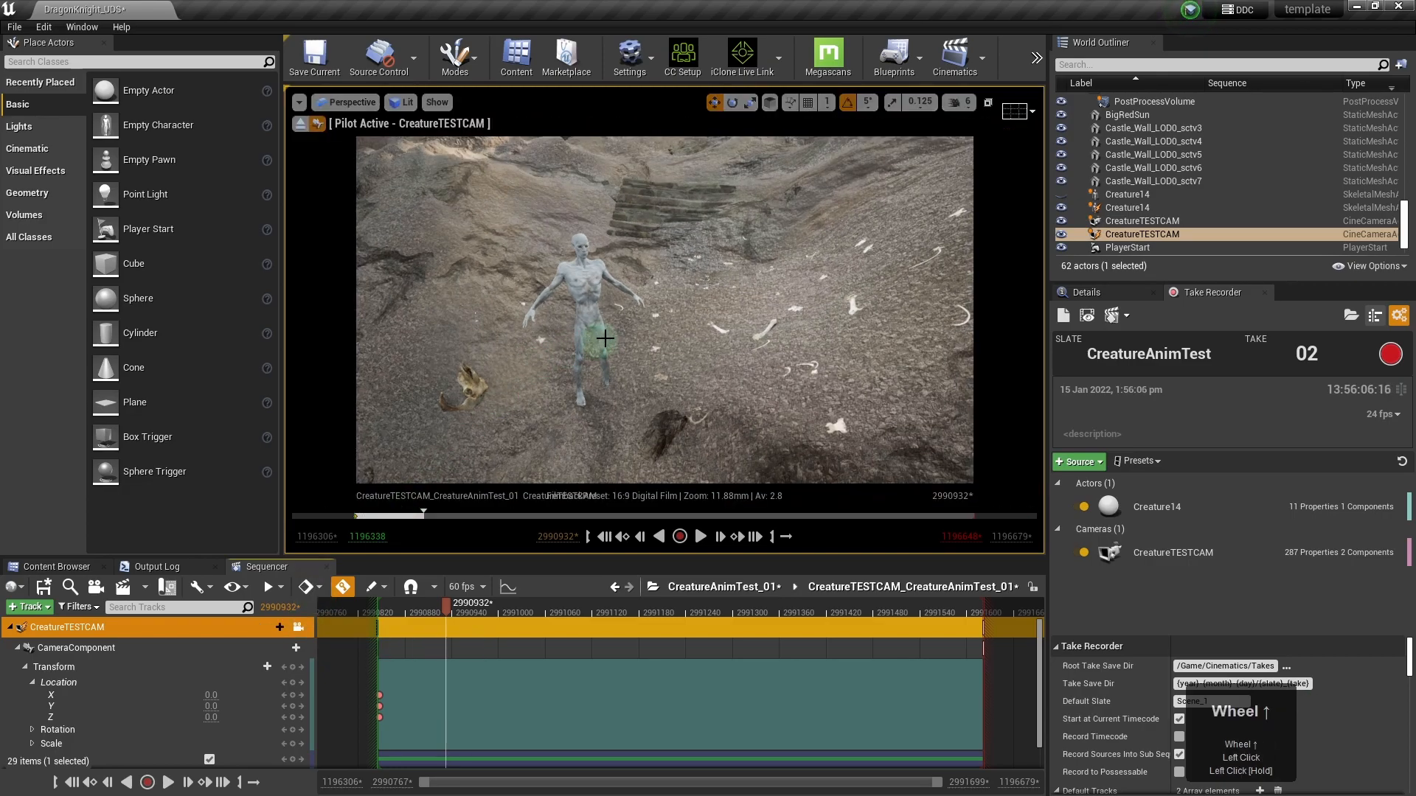
scroll(604, 338, up, 2)
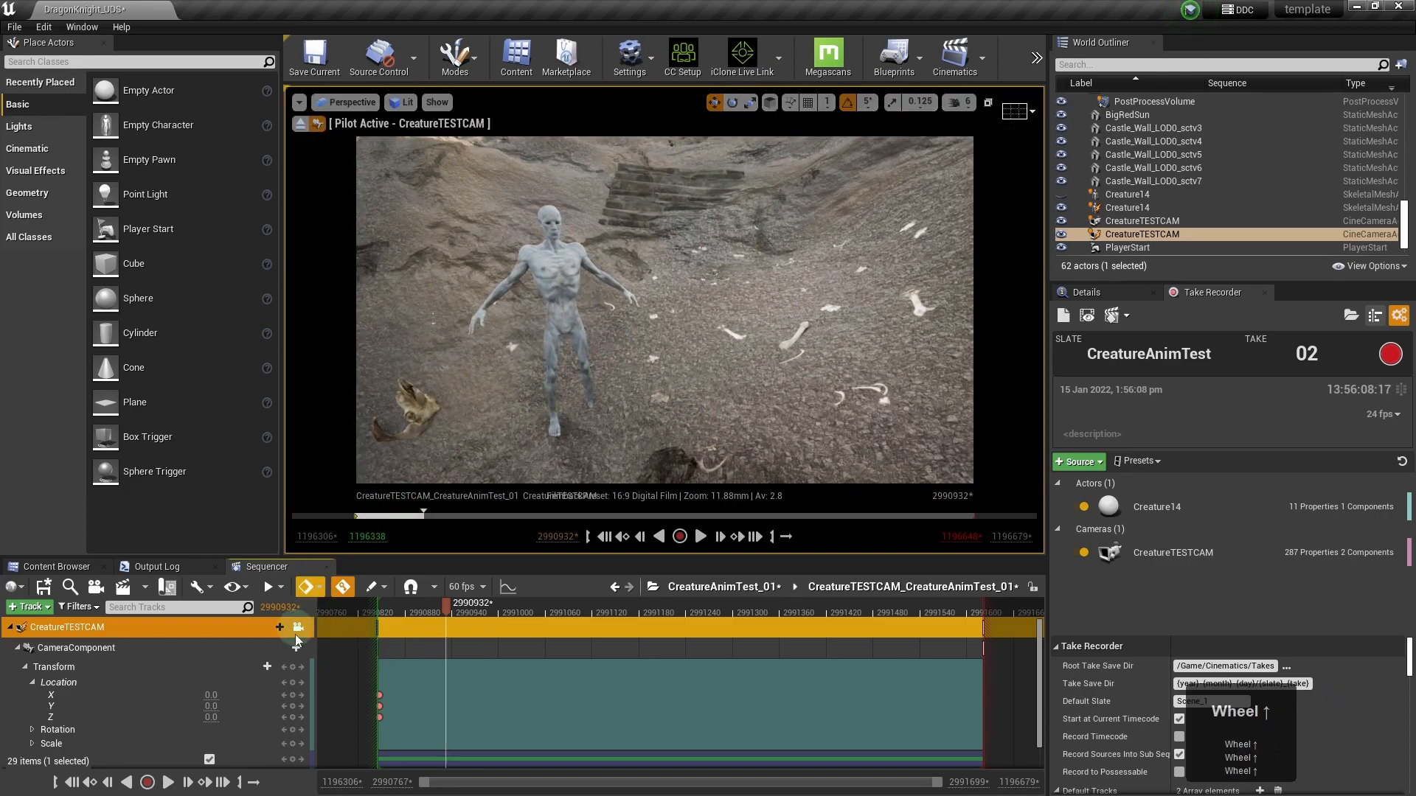
click(292, 684)
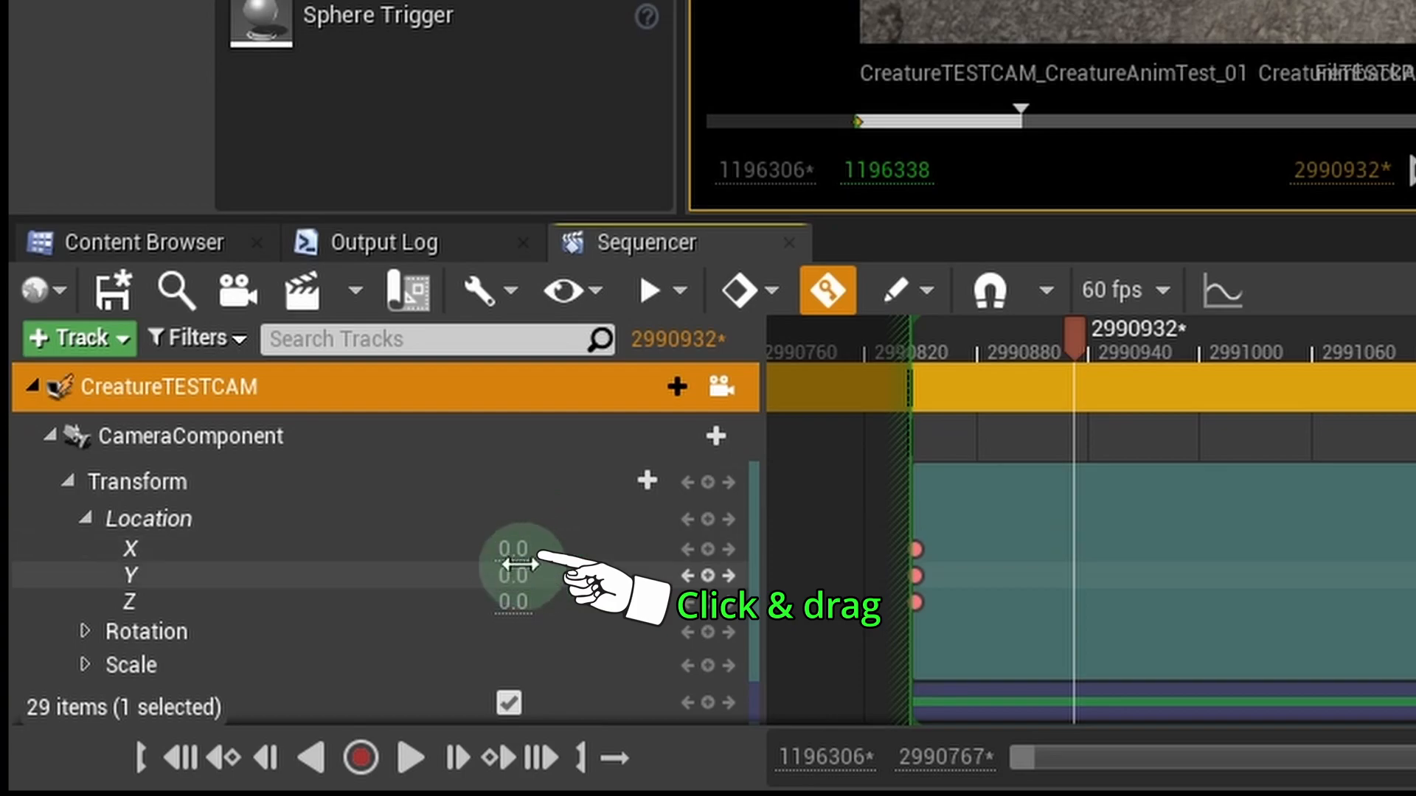
- Set and key the camera's Location X to about 100.9 at frame 2990932, and scrub back through the move
drag(509, 548, 1415, 471)
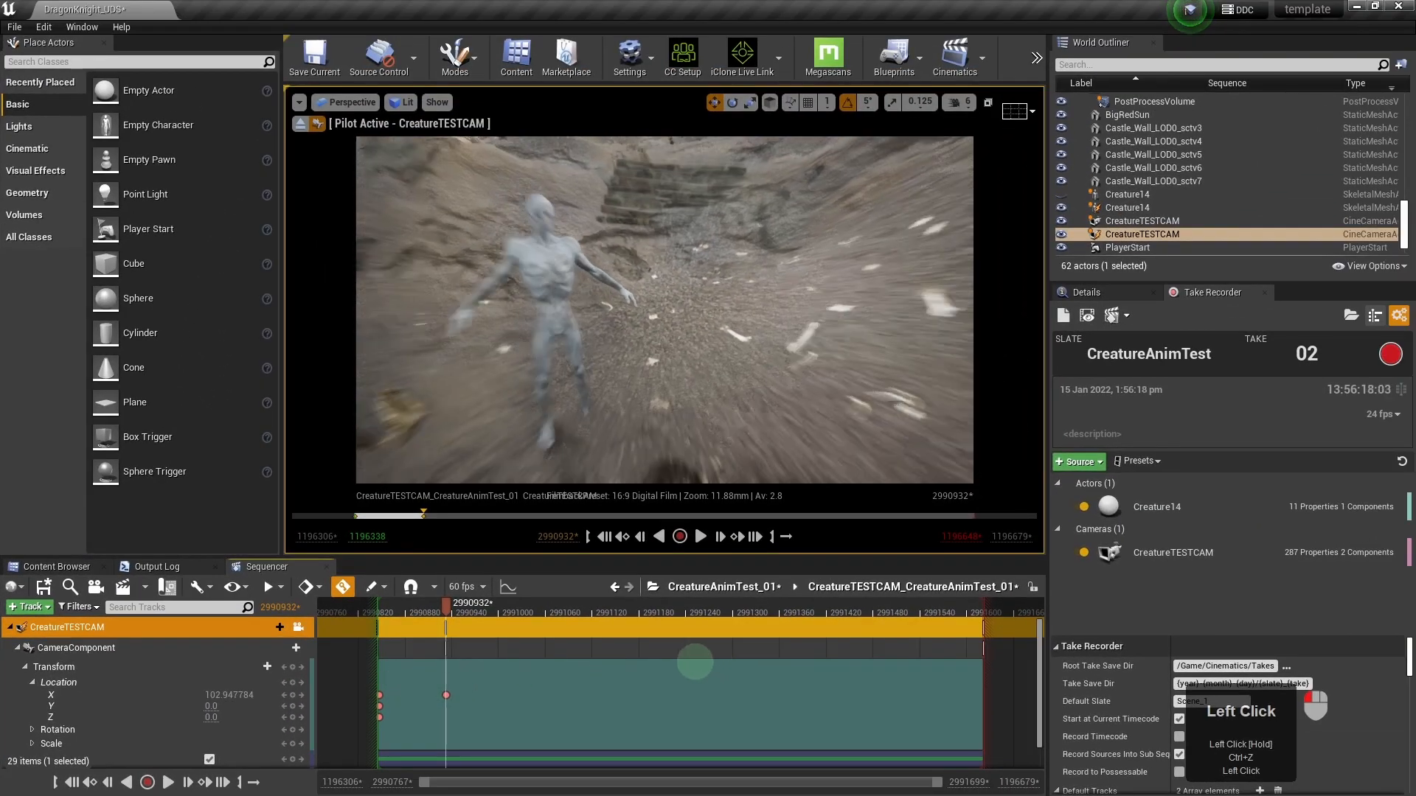
drag(694, 662, 694, 662)
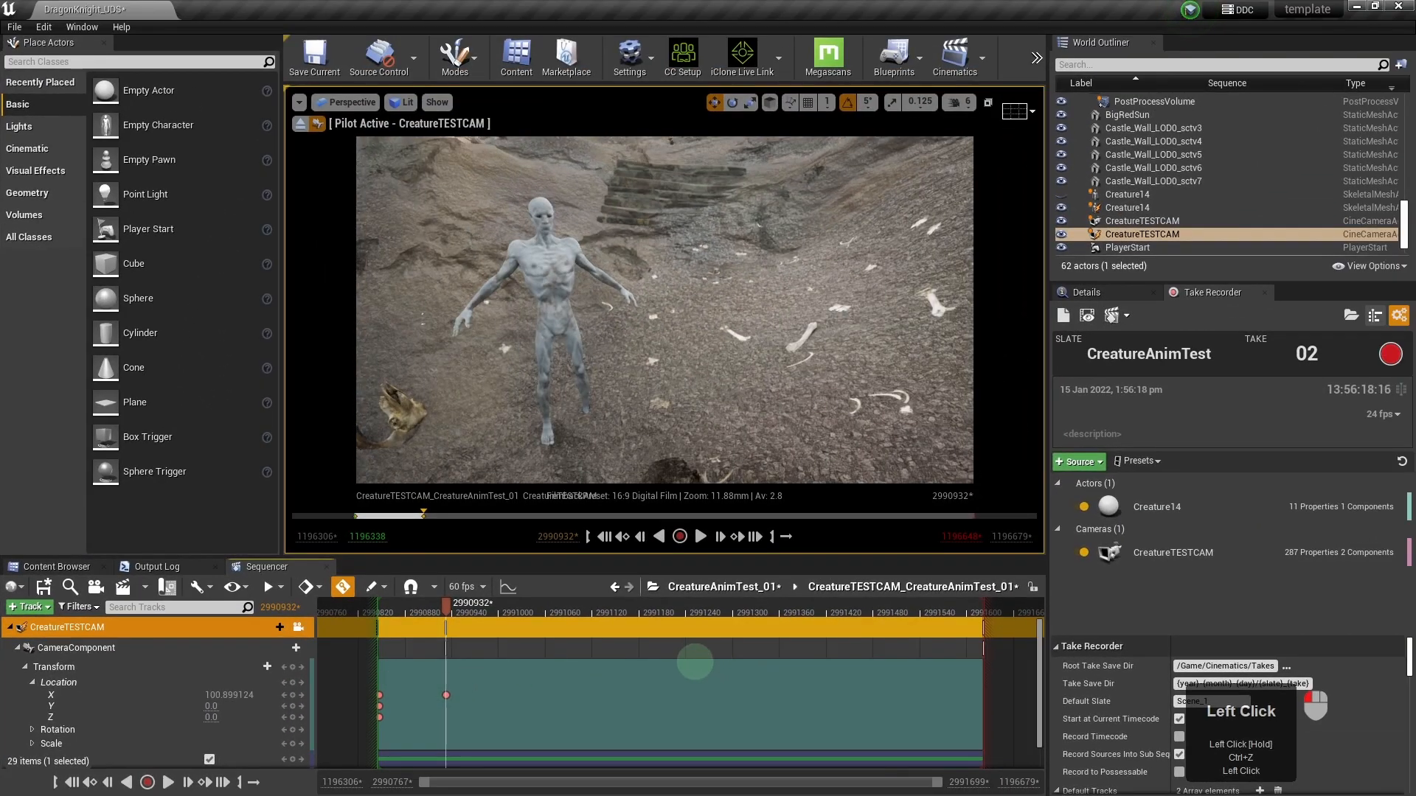
drag(446, 608, 401, 620)
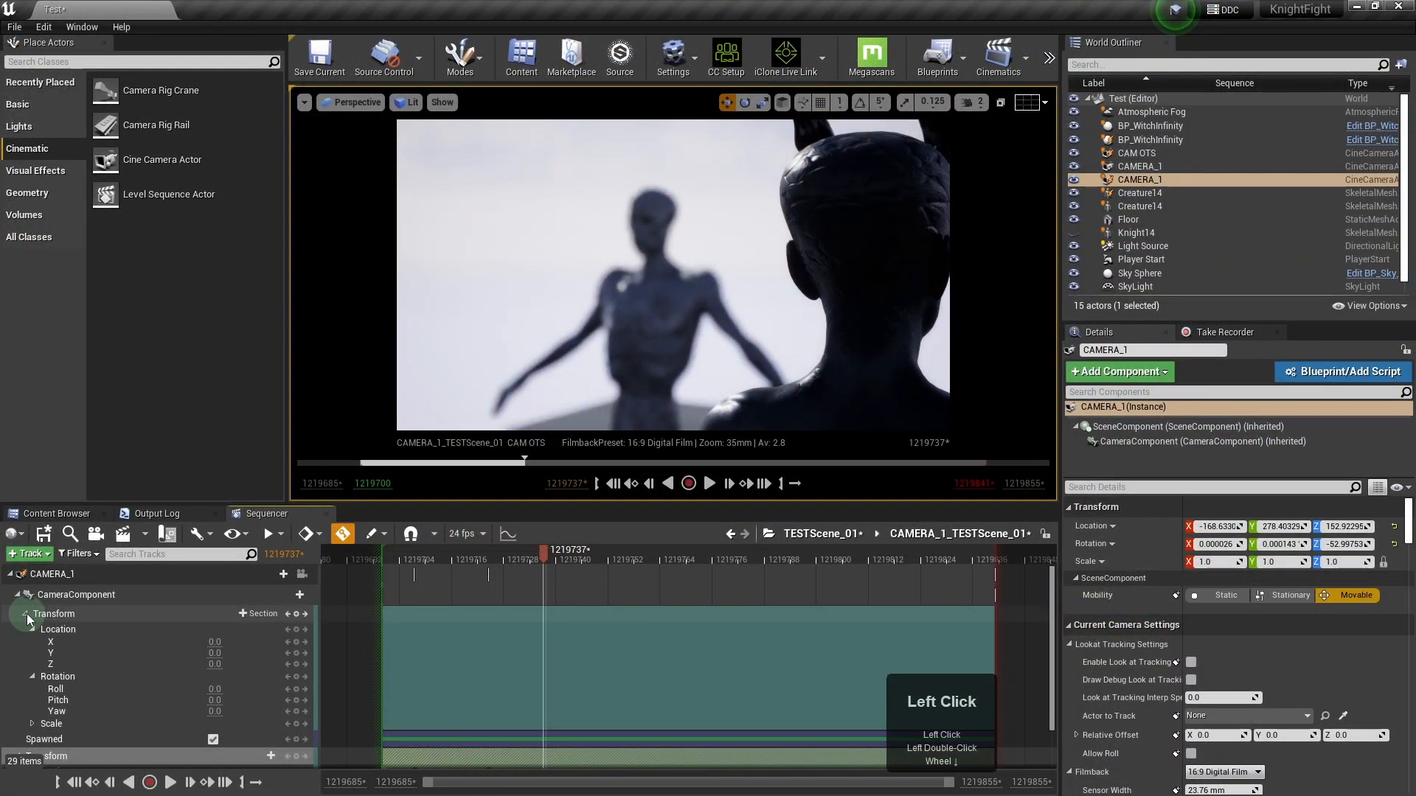
- Create a new camera as the current camera cut in the TESTScene_01 sequence and name it CAM OTS
click(27, 614)
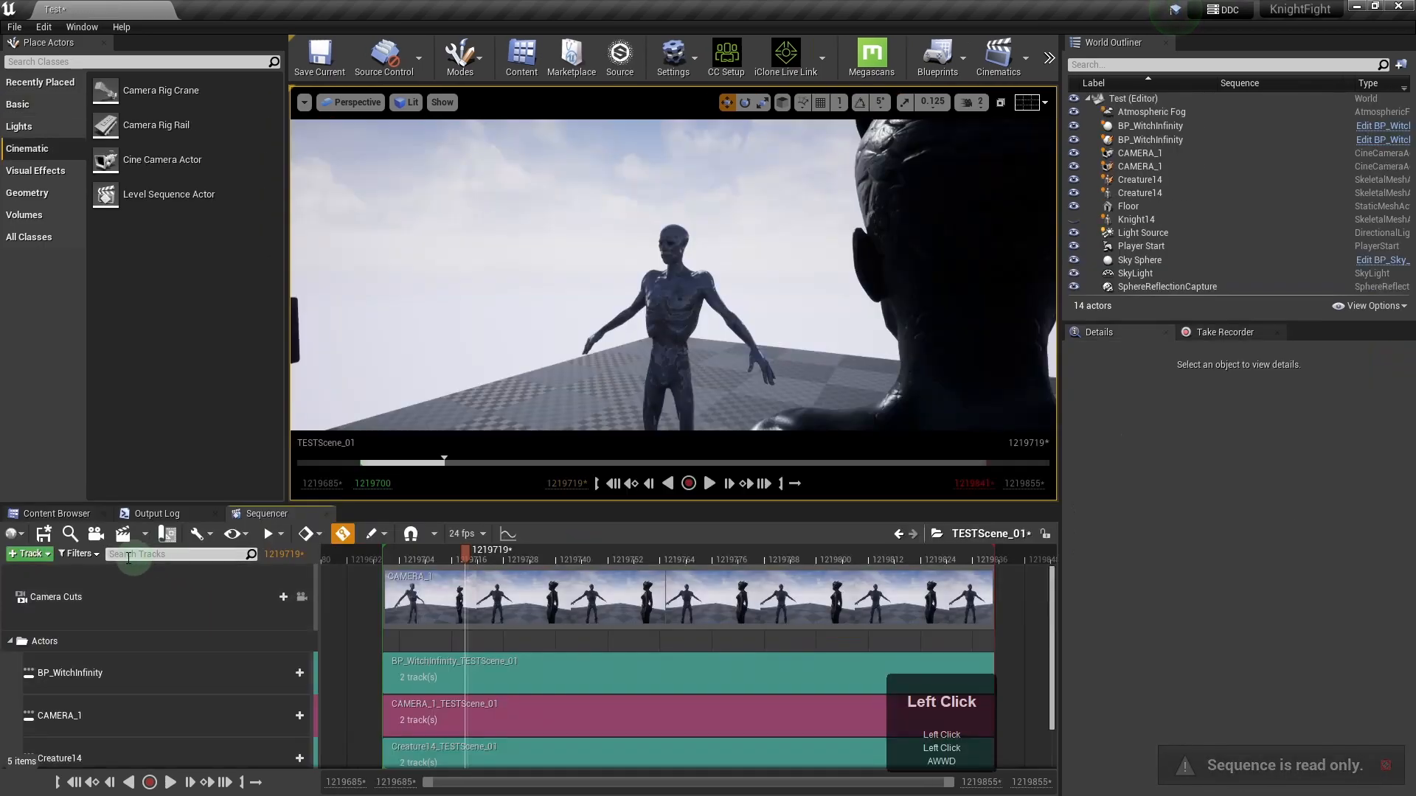
click(95, 534)
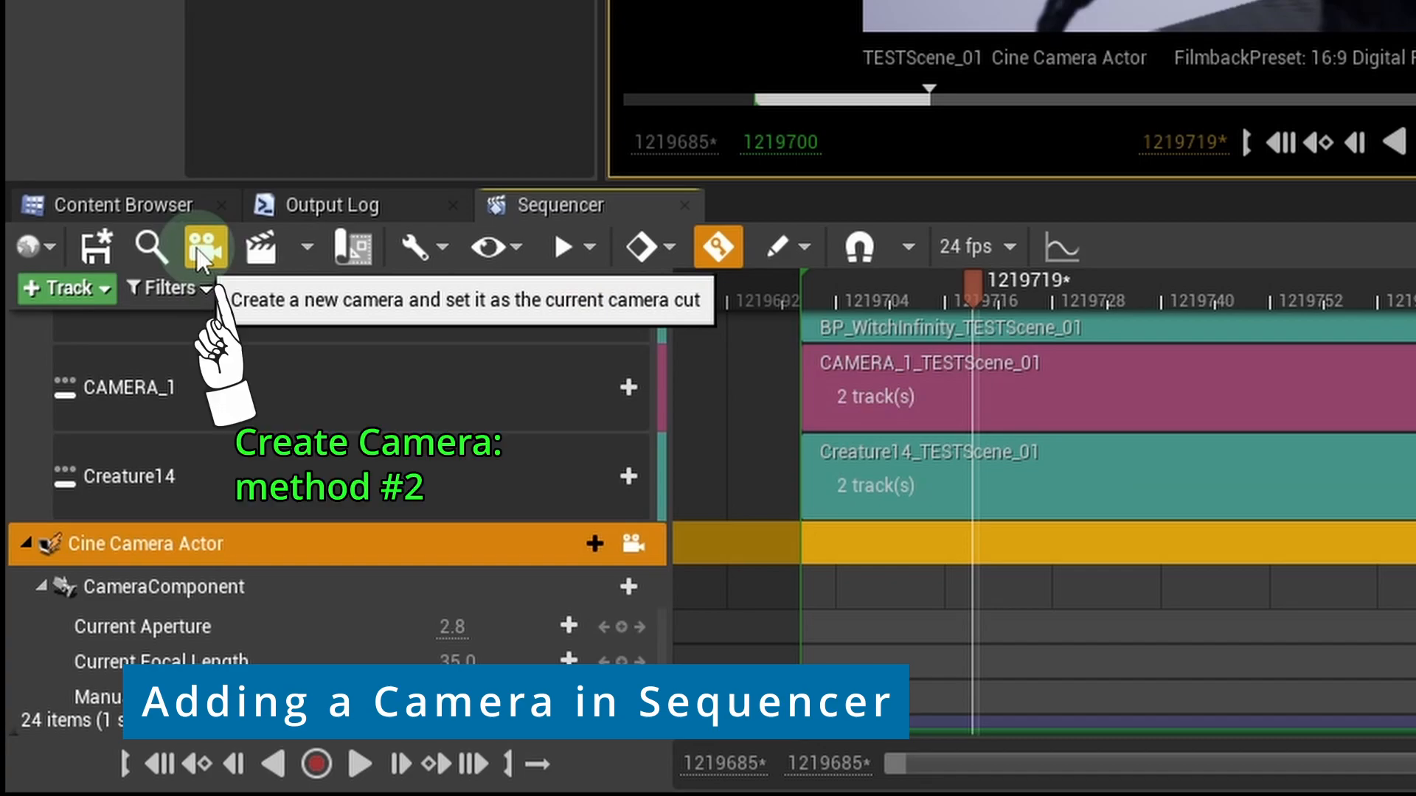
click(201, 253)
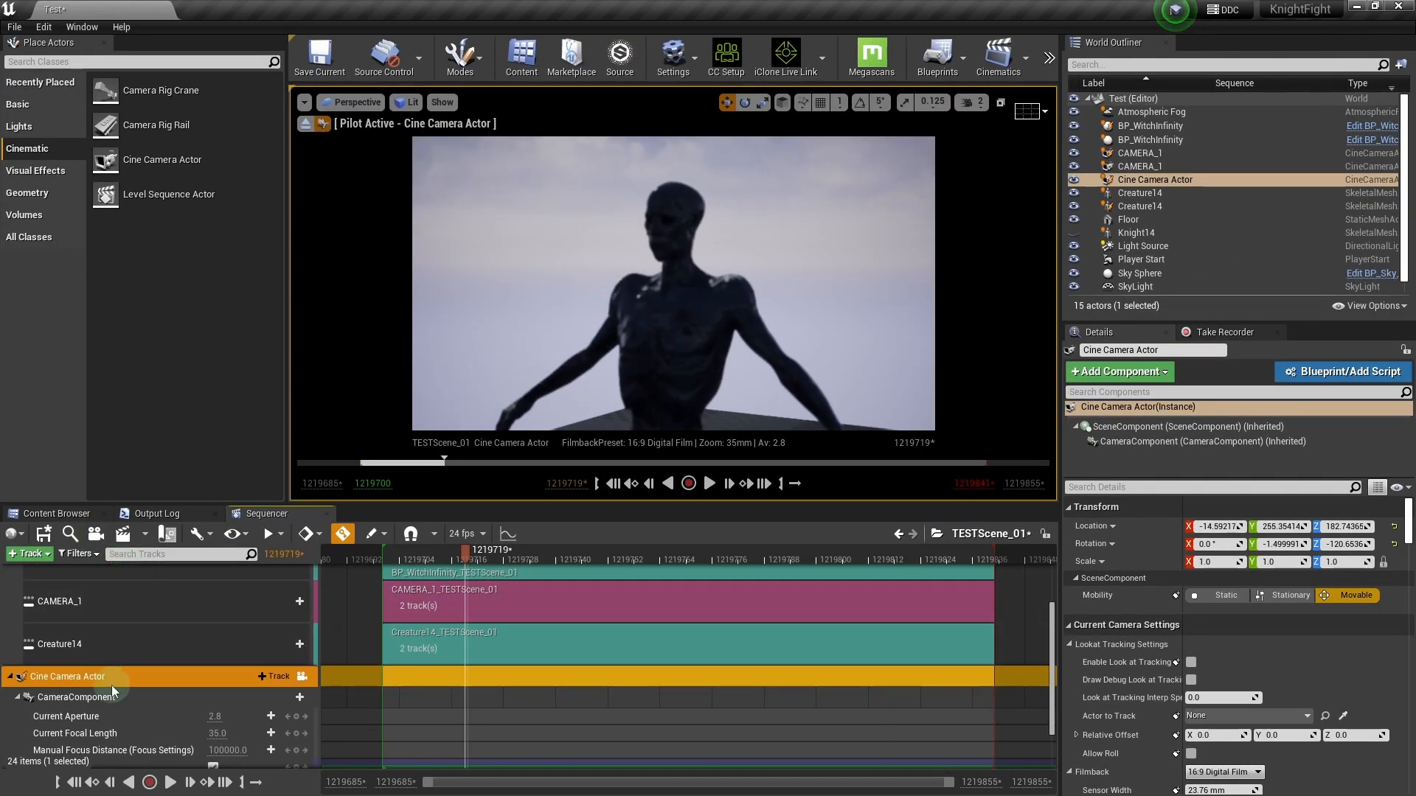
click(87, 684)
key(F2)
text(CAM O)
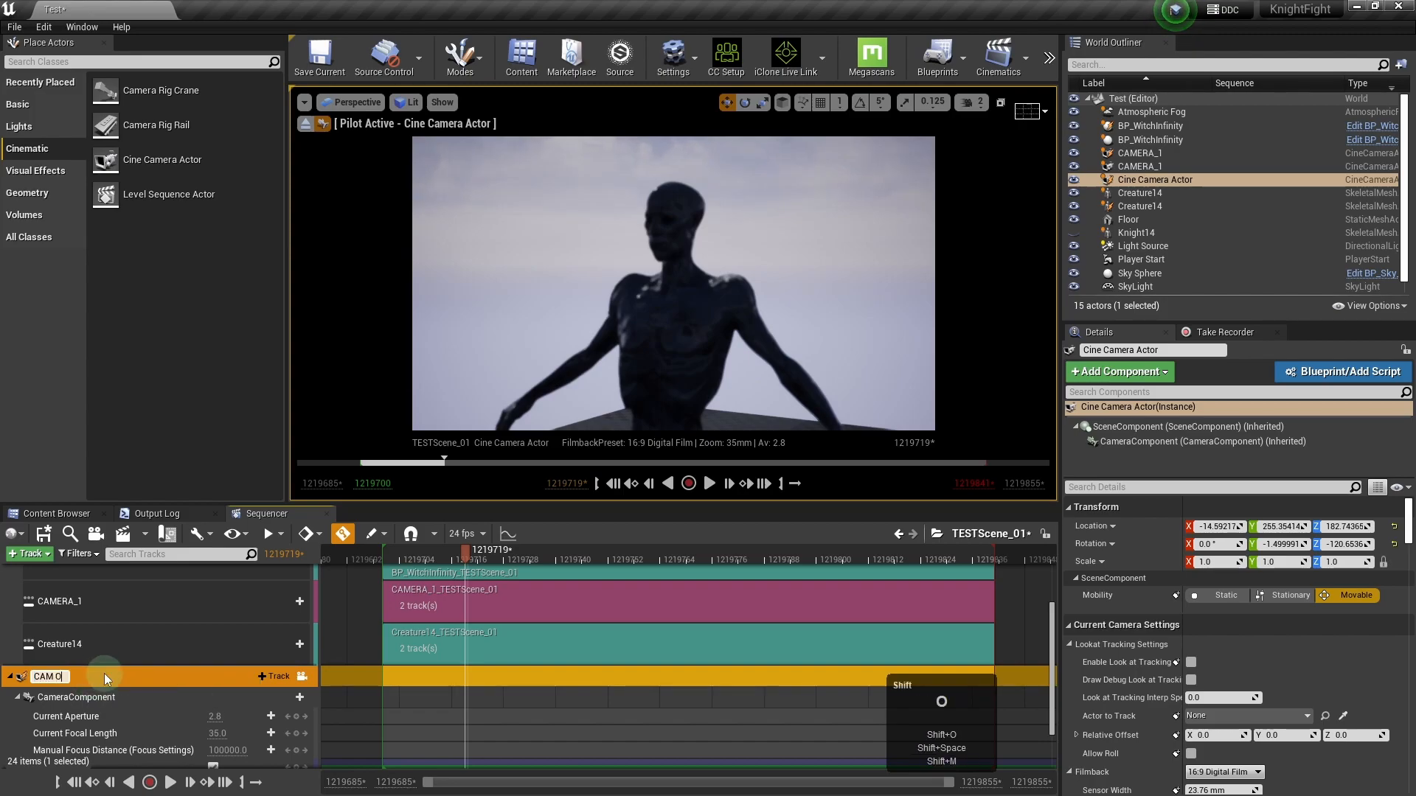
key(Return)
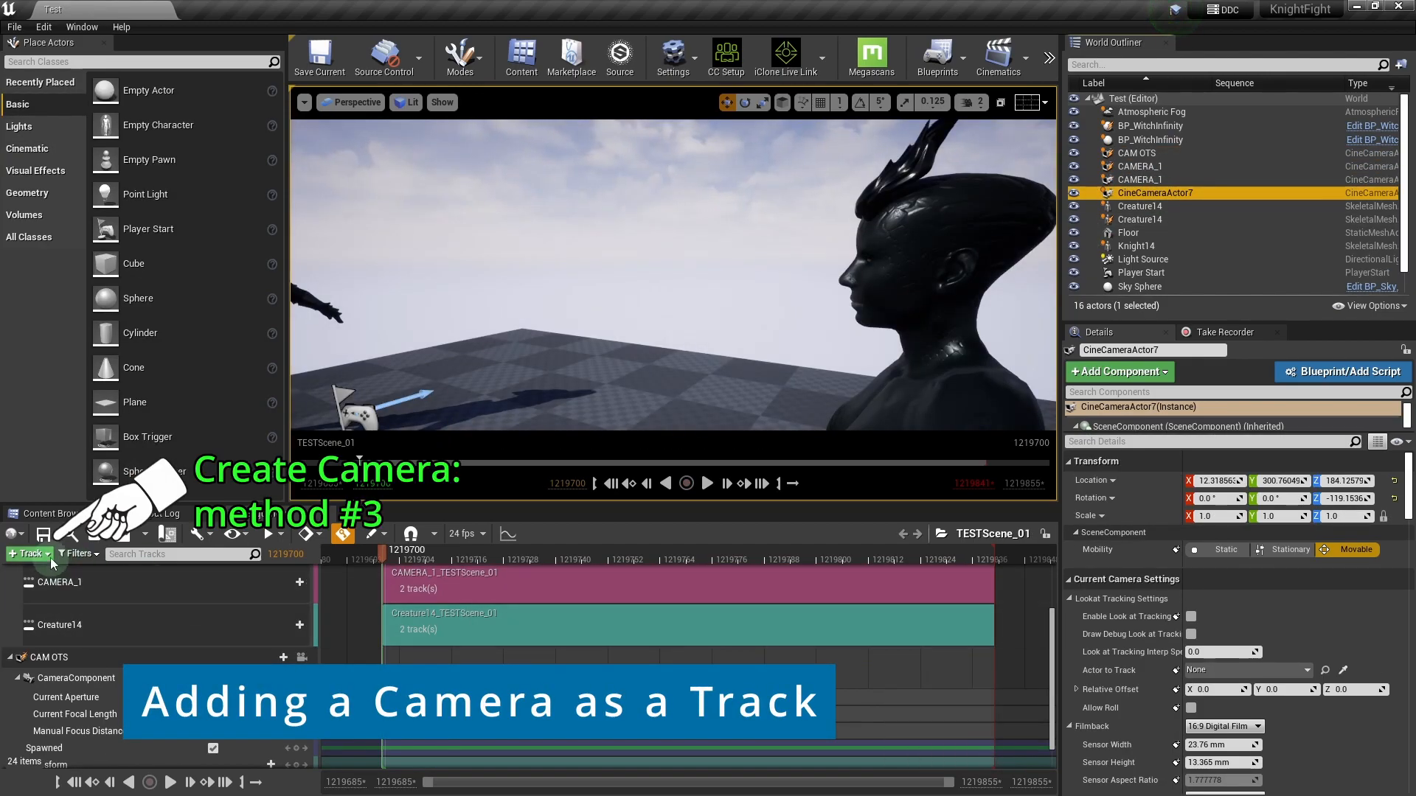
- Add the existing CineCameraActor7 to the TESTScene_01 sequence as an actor track
click(46, 554)
mouse_move(74, 569)
click(294, 508)
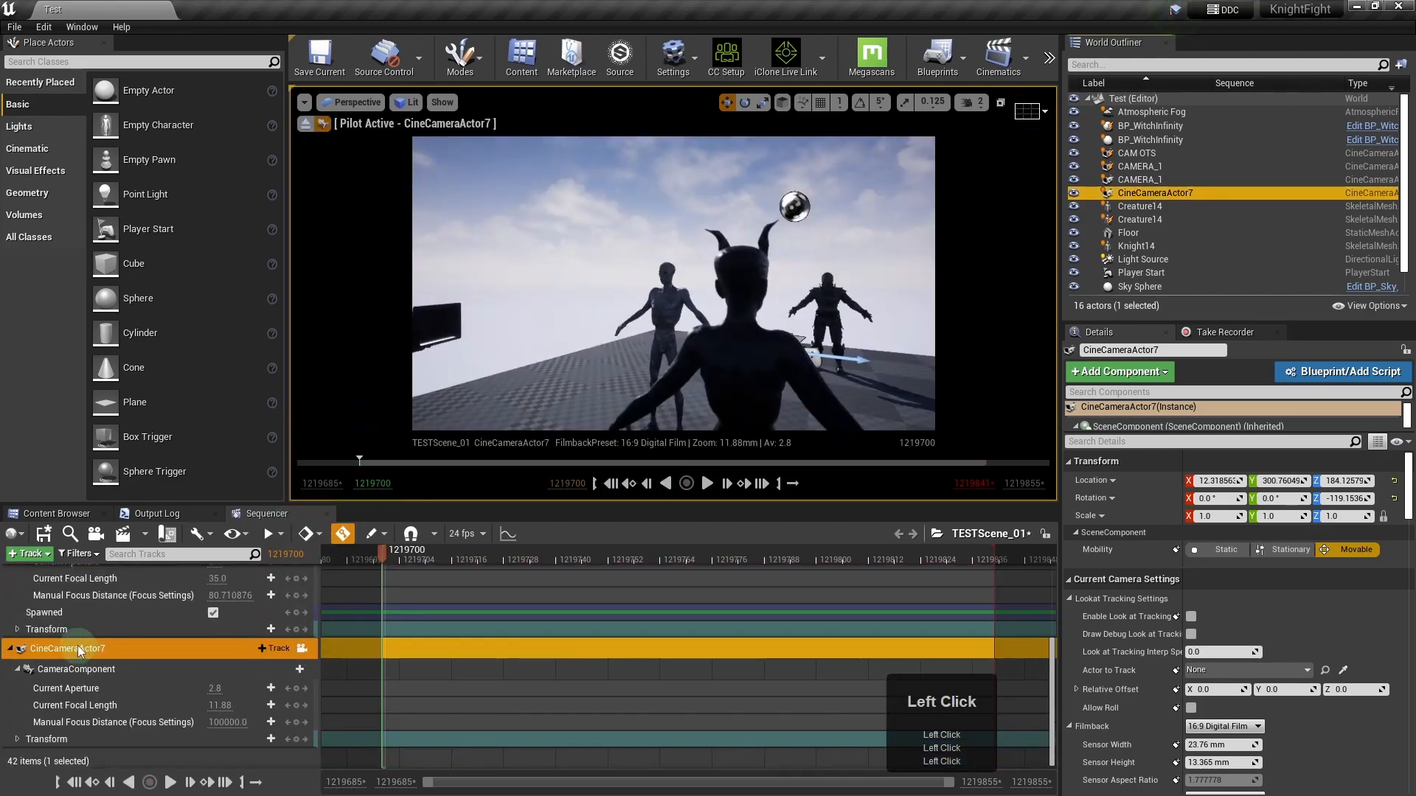
click(79, 648)
scroll(161, 670, down, 3)
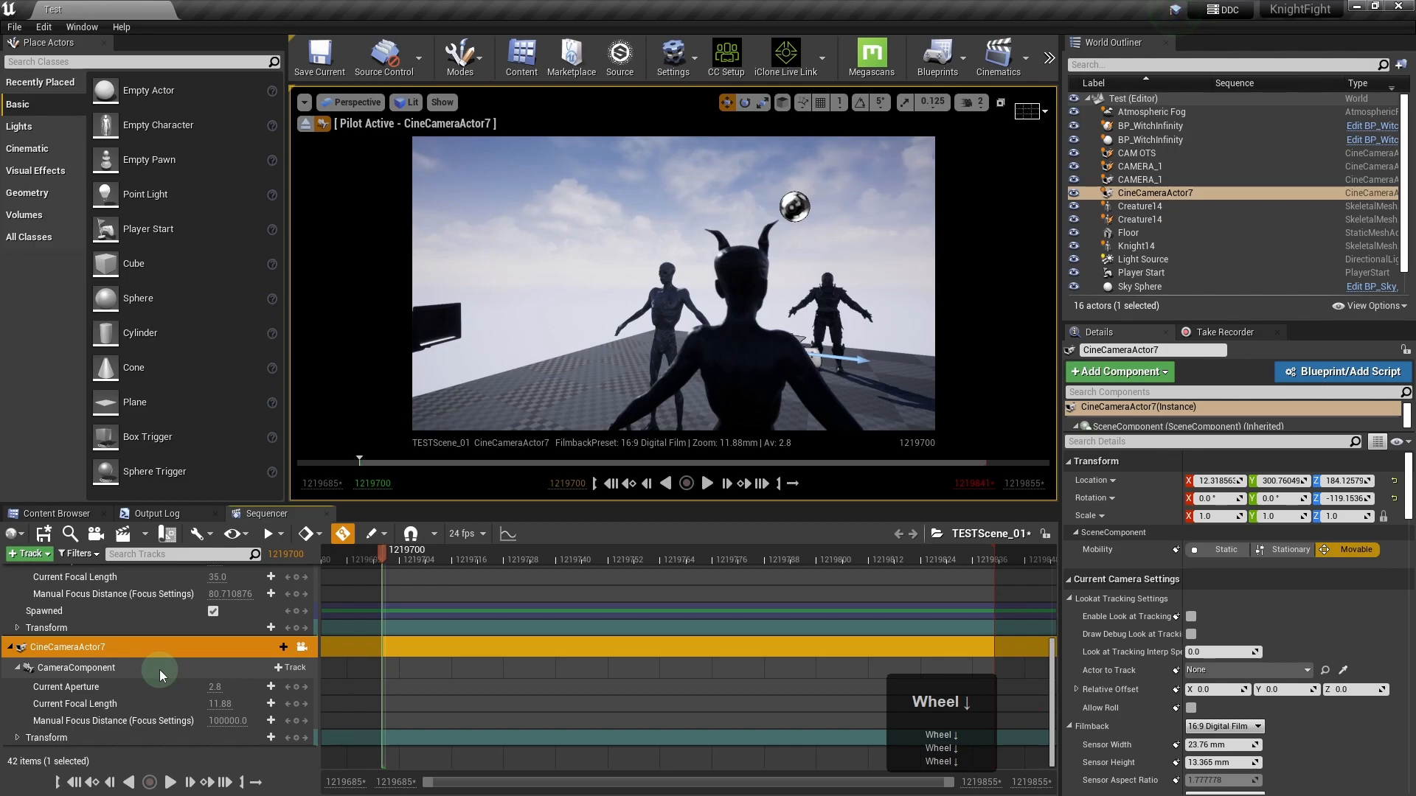
- Switch the viewport between the CineCameraActor7 view and the Camera Cuts view, and unlock it from the cuts
click(300, 647)
click(301, 648)
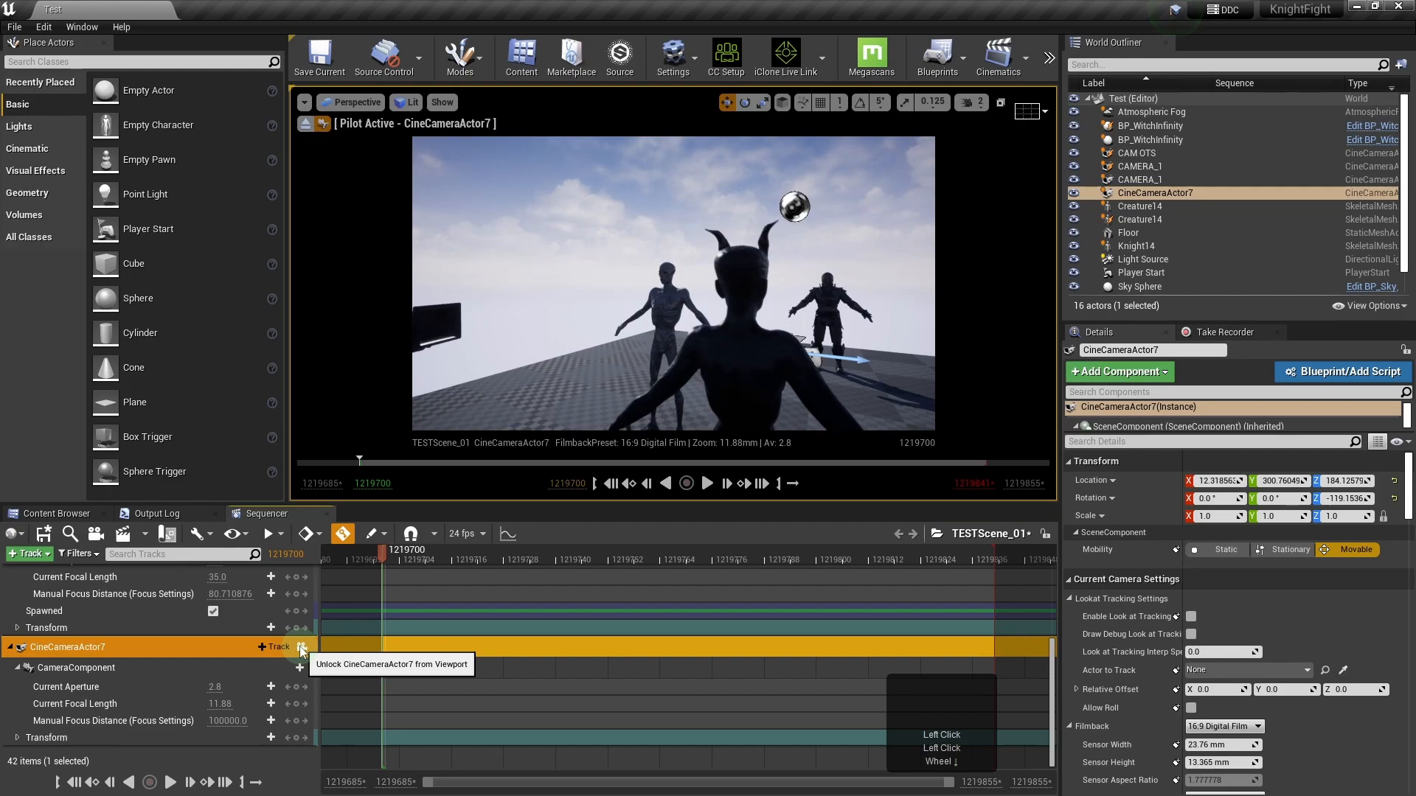
scroll(263, 642, up, 5)
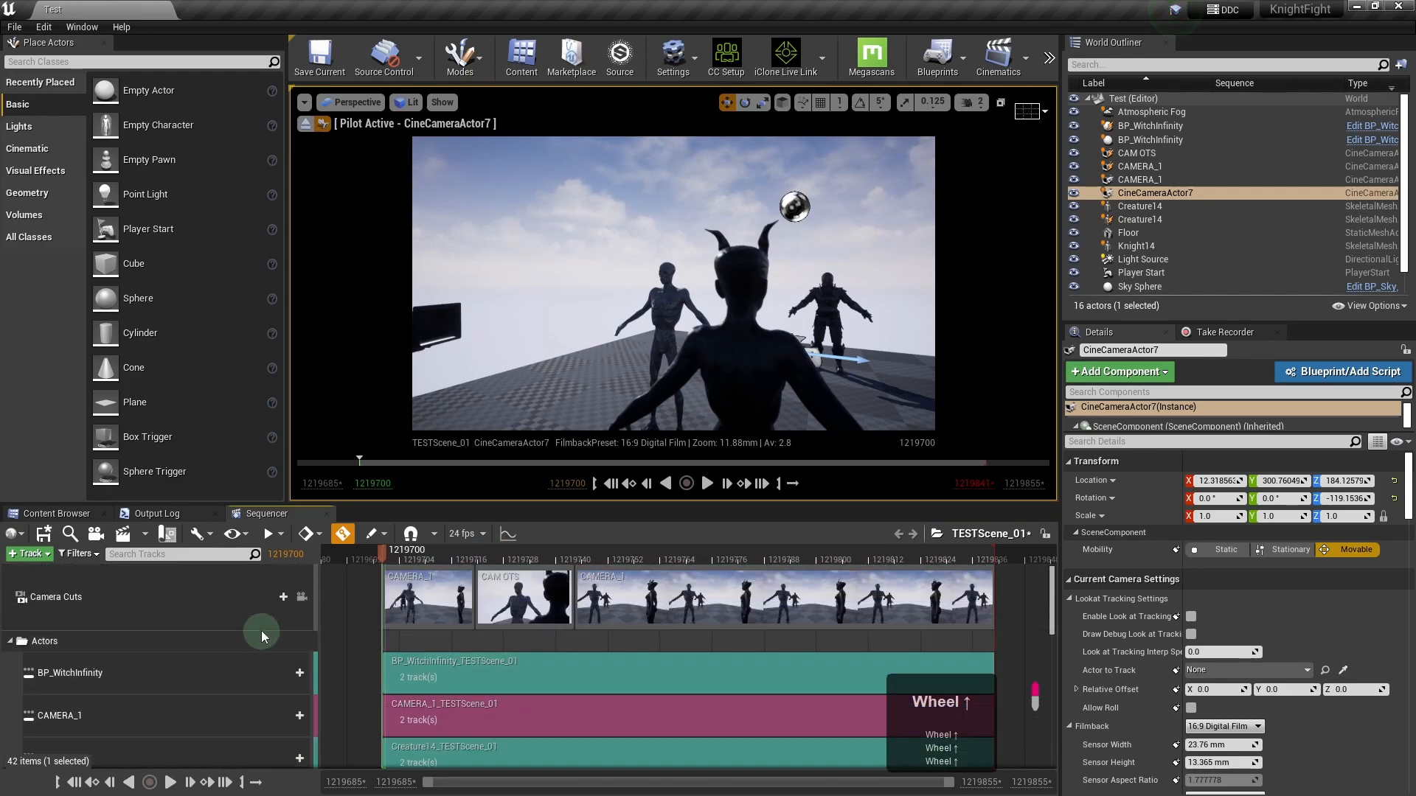
click(303, 599)
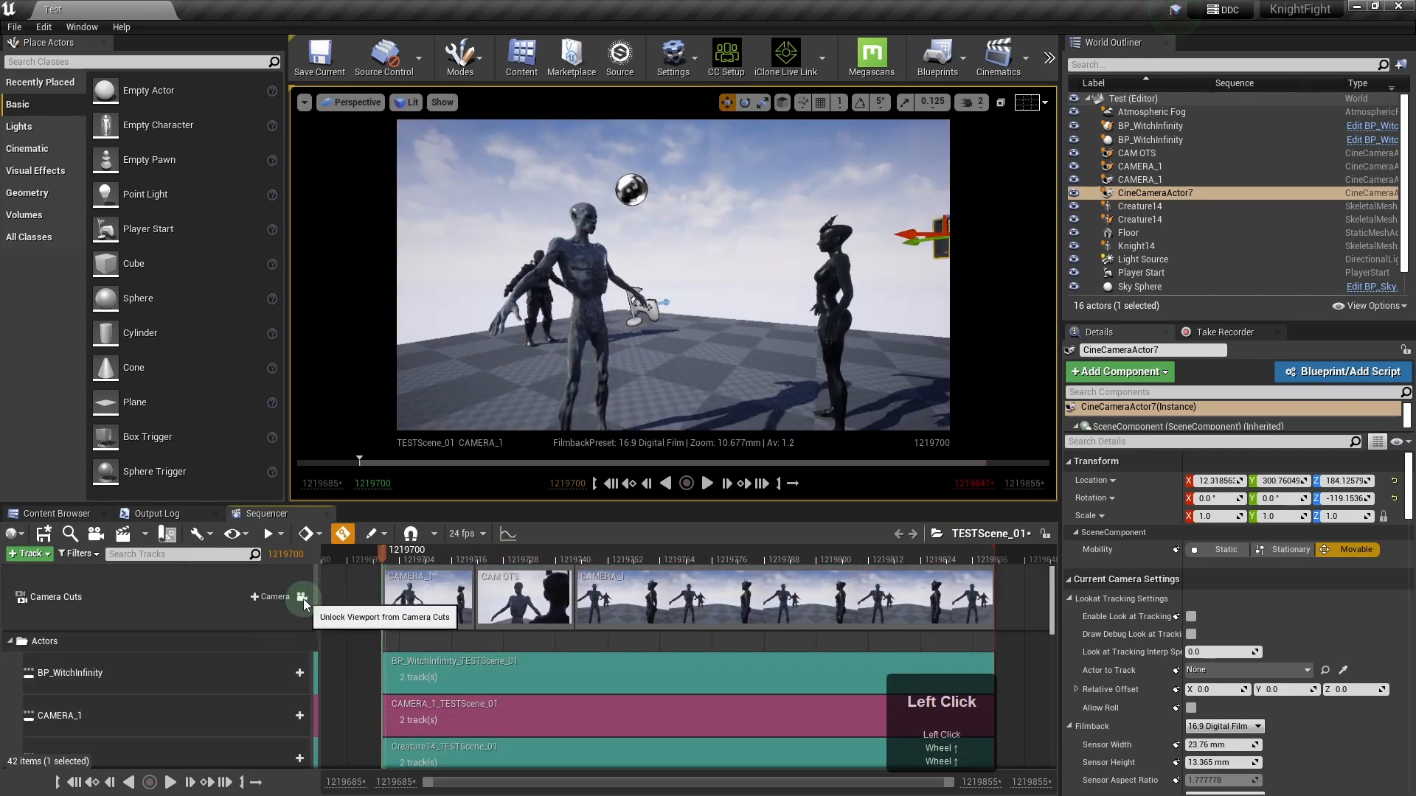
click(304, 599)
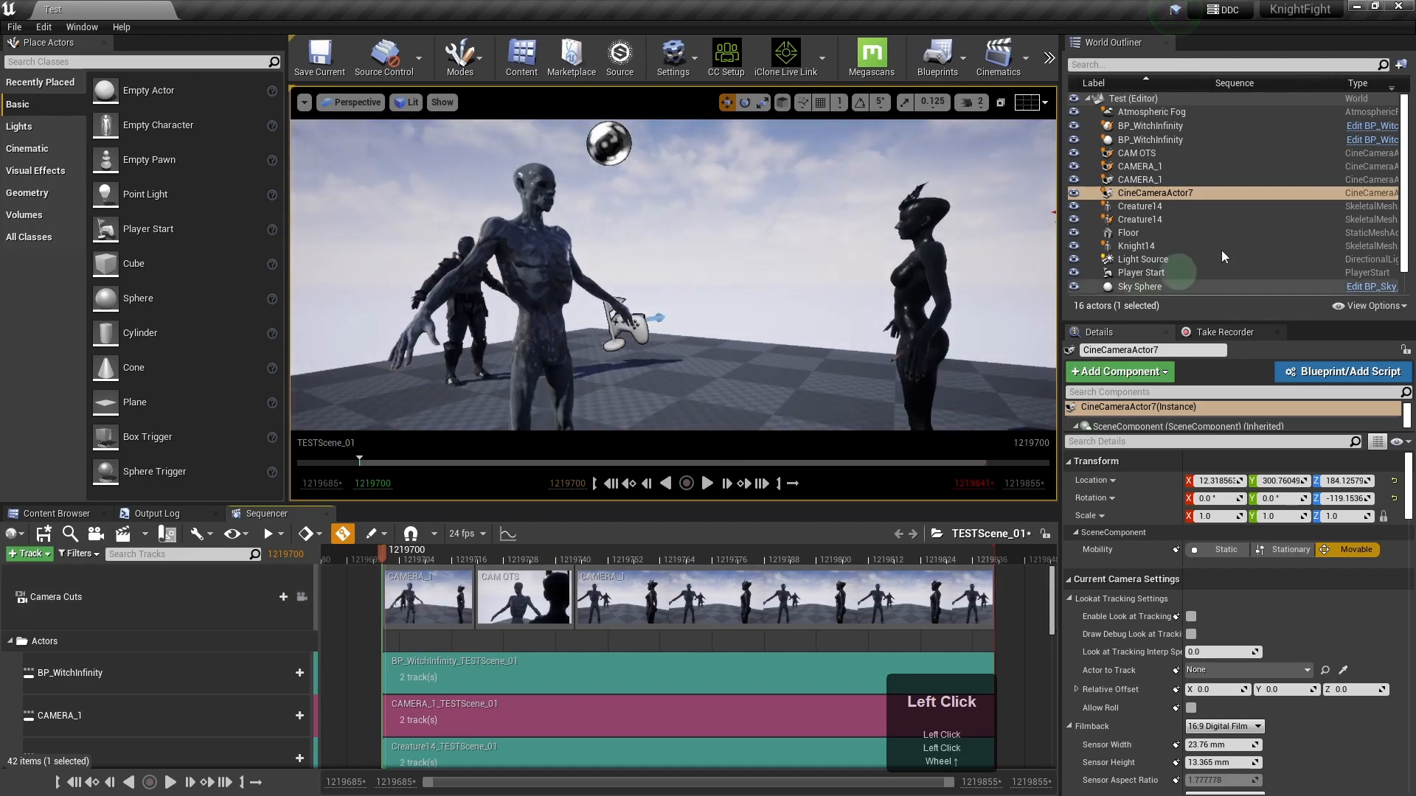
- Pilot CineCameraActor7 in the viewport and reposition it for a close side view of the horned character
click(1167, 199)
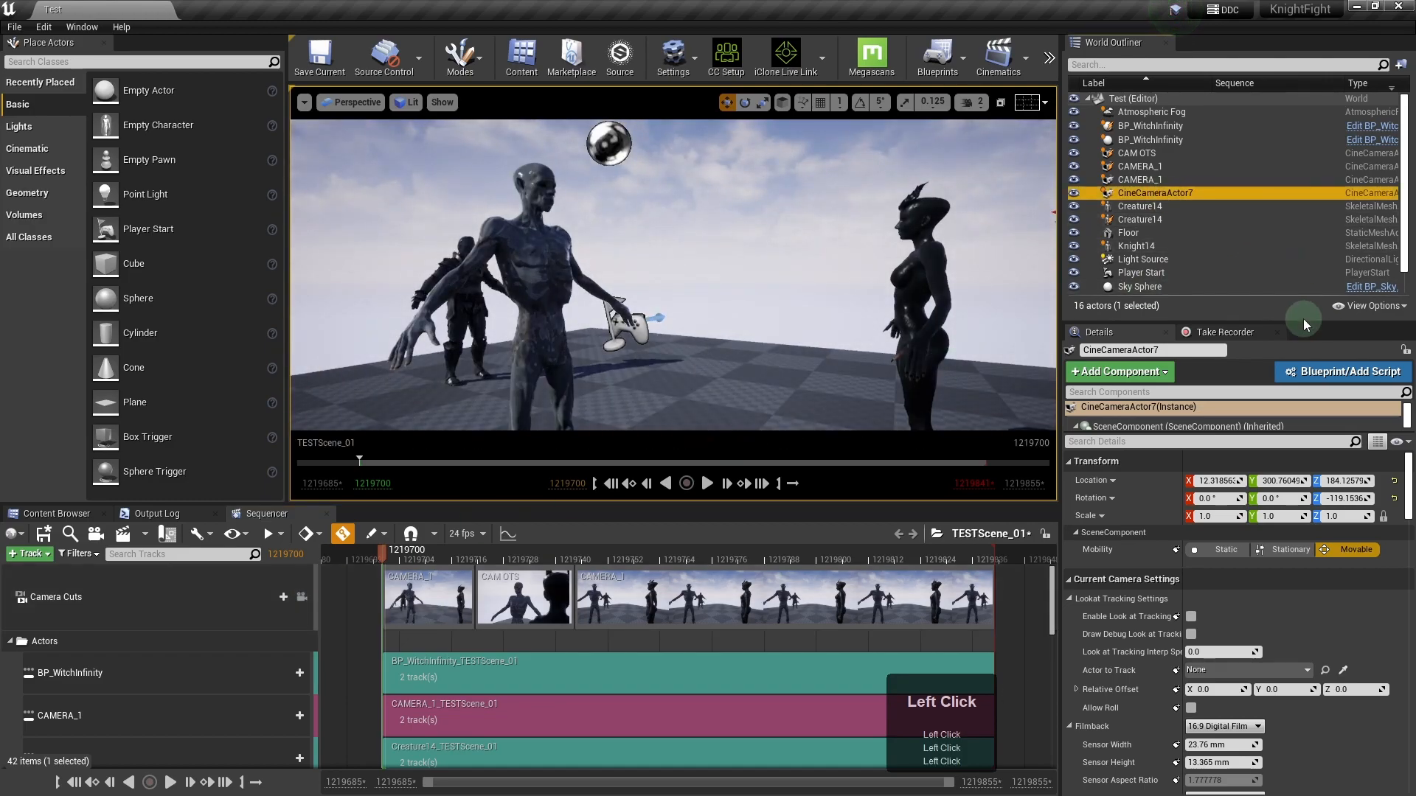
scroll(151, 621, down, 10)
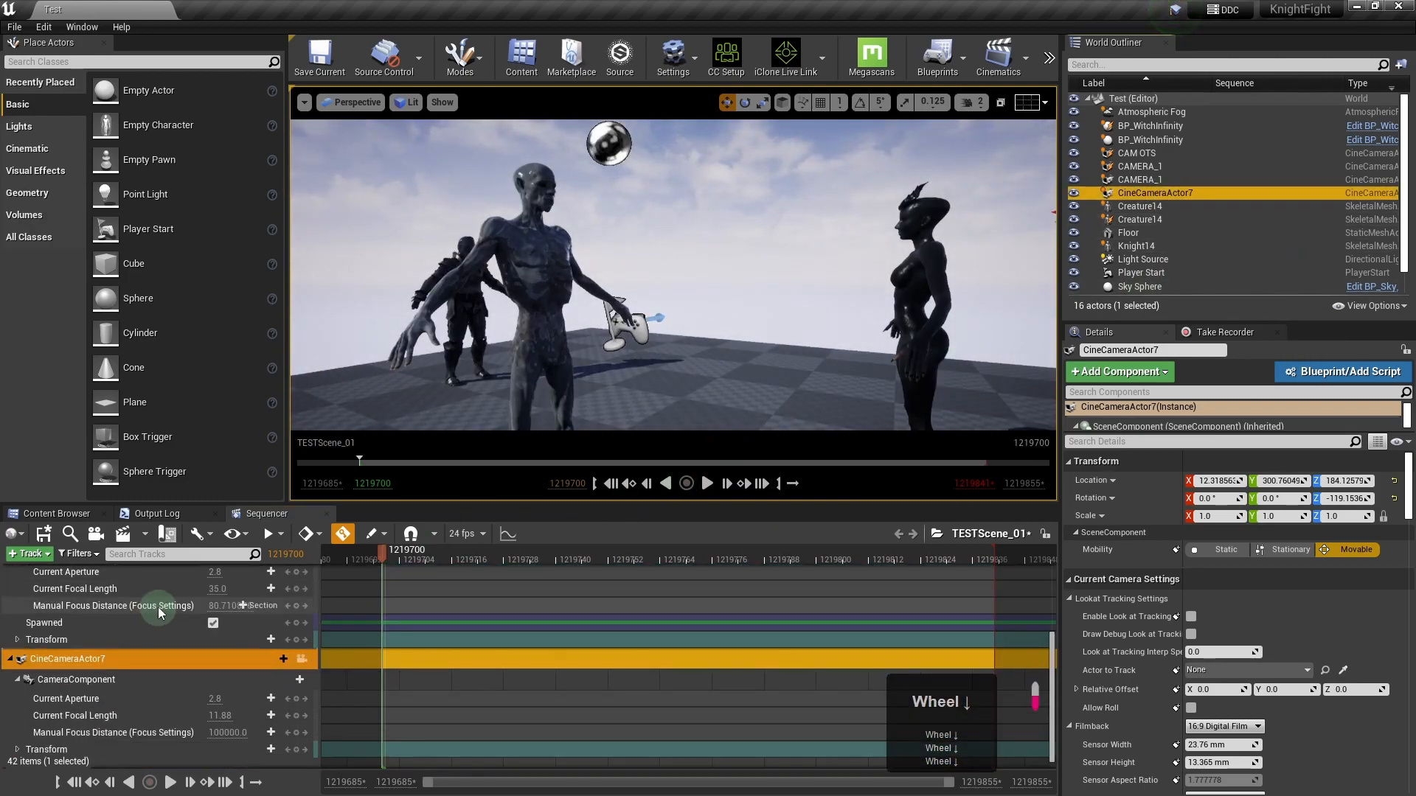
click(199, 653)
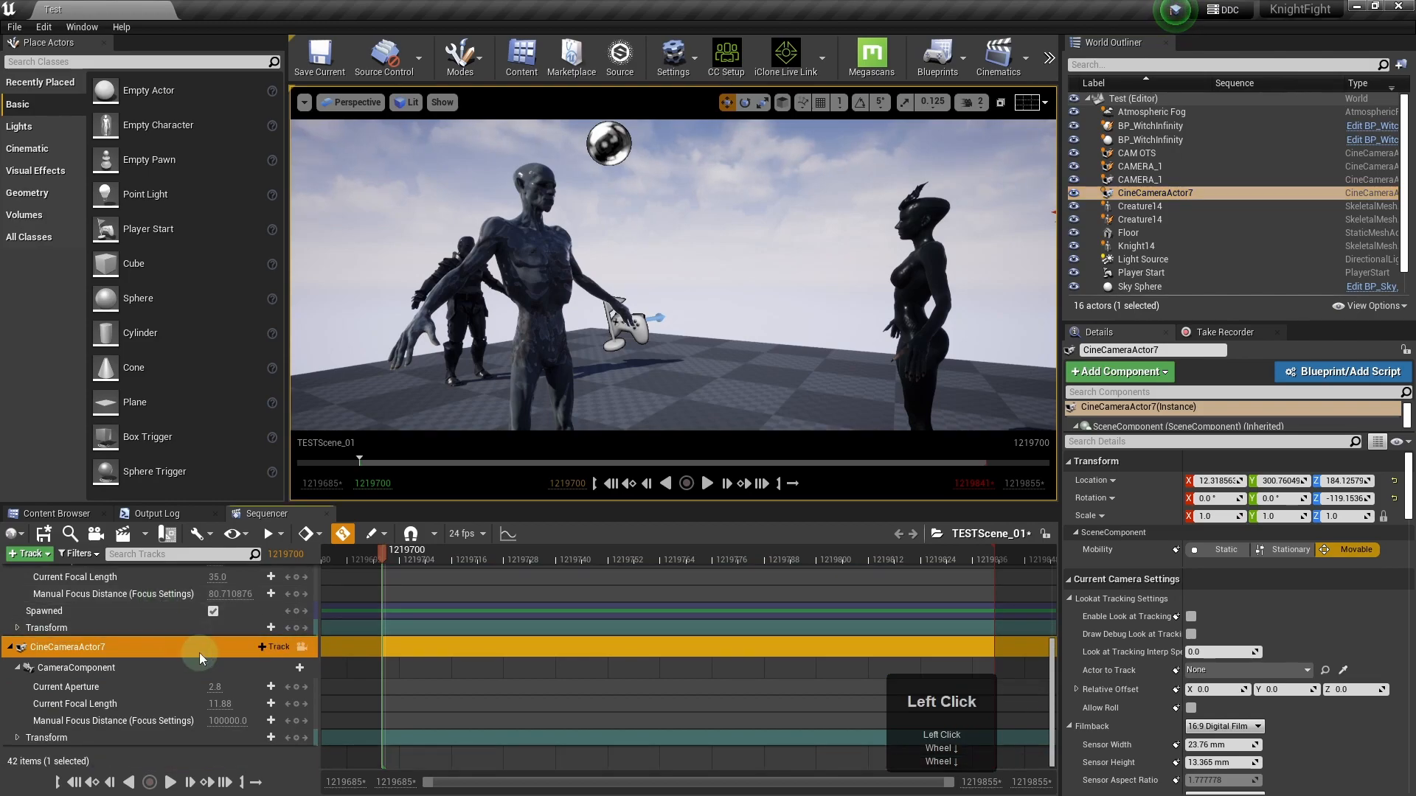
click(302, 646)
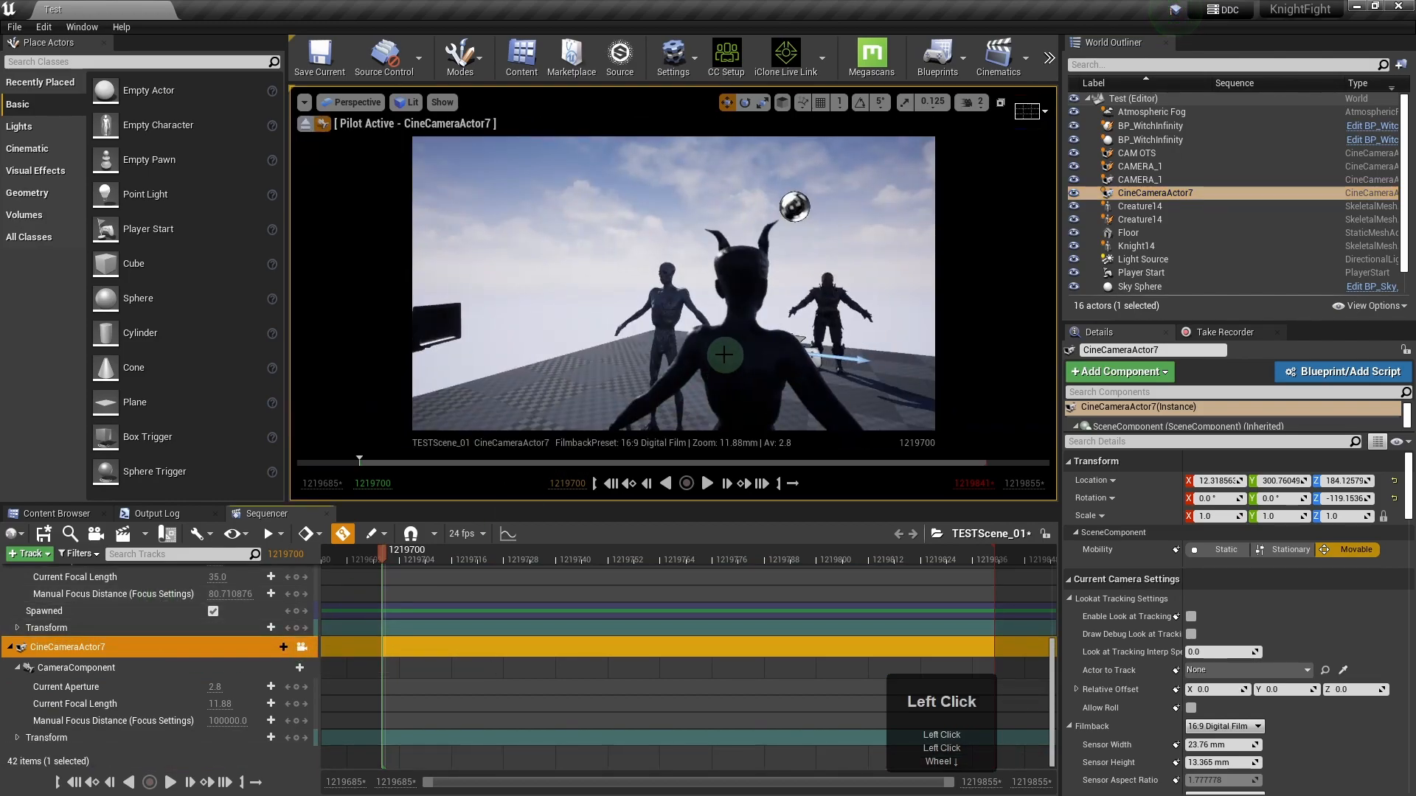
key(a)
right_drag(647, 330, 825, 325)
key(w)
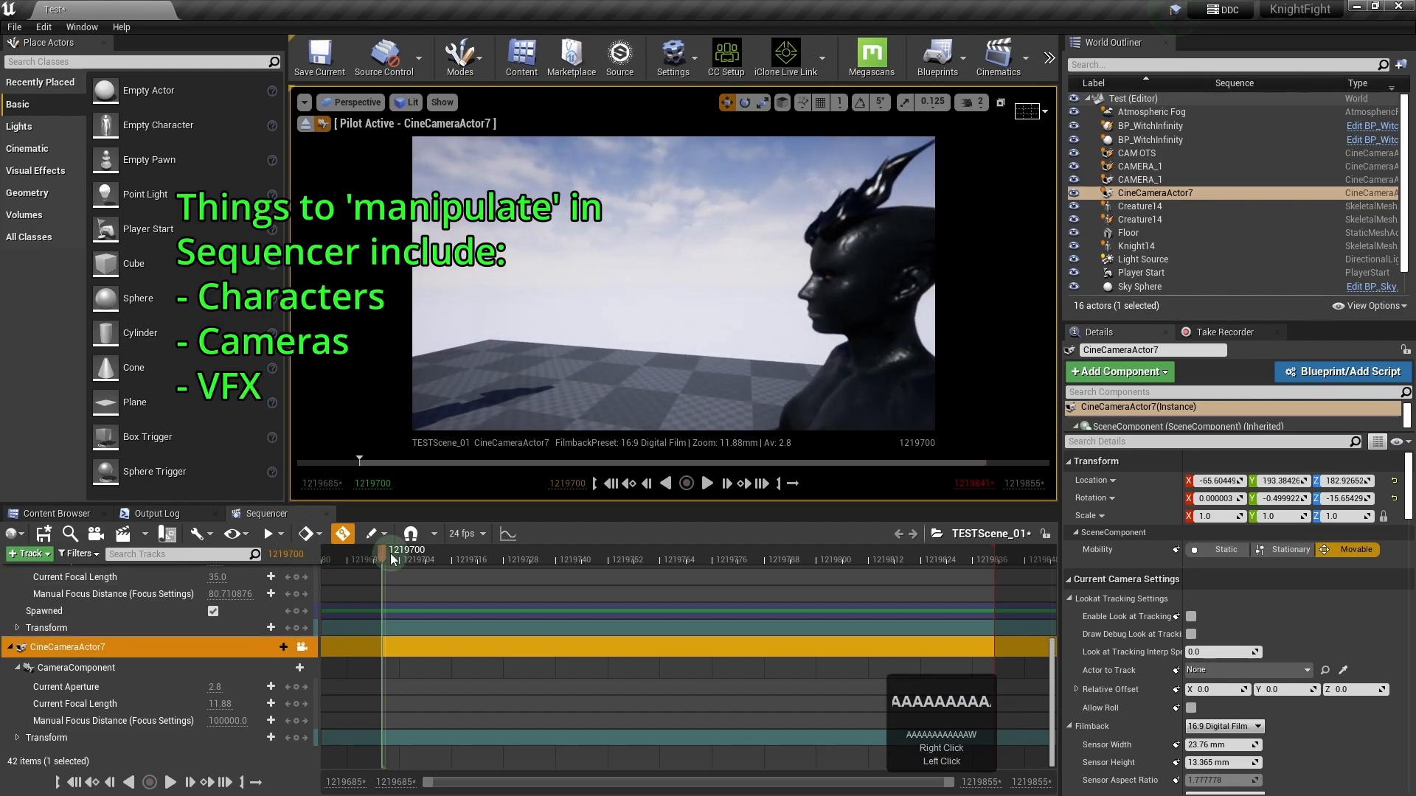
- Scrub to frame 1219740, and toggle the viewport's lock to CineCameraActor7 off and back on
drag(387, 558, 557, 560)
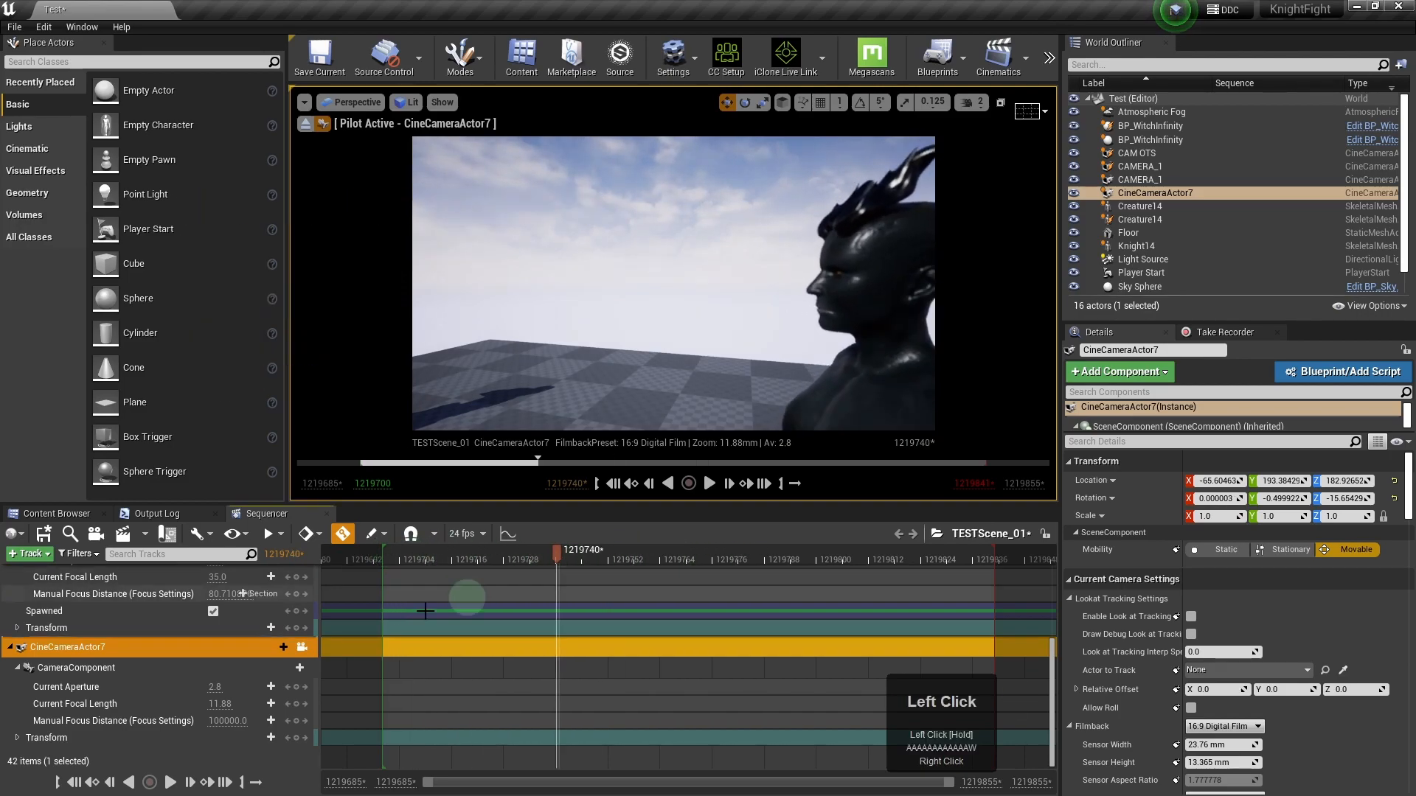
click(302, 648)
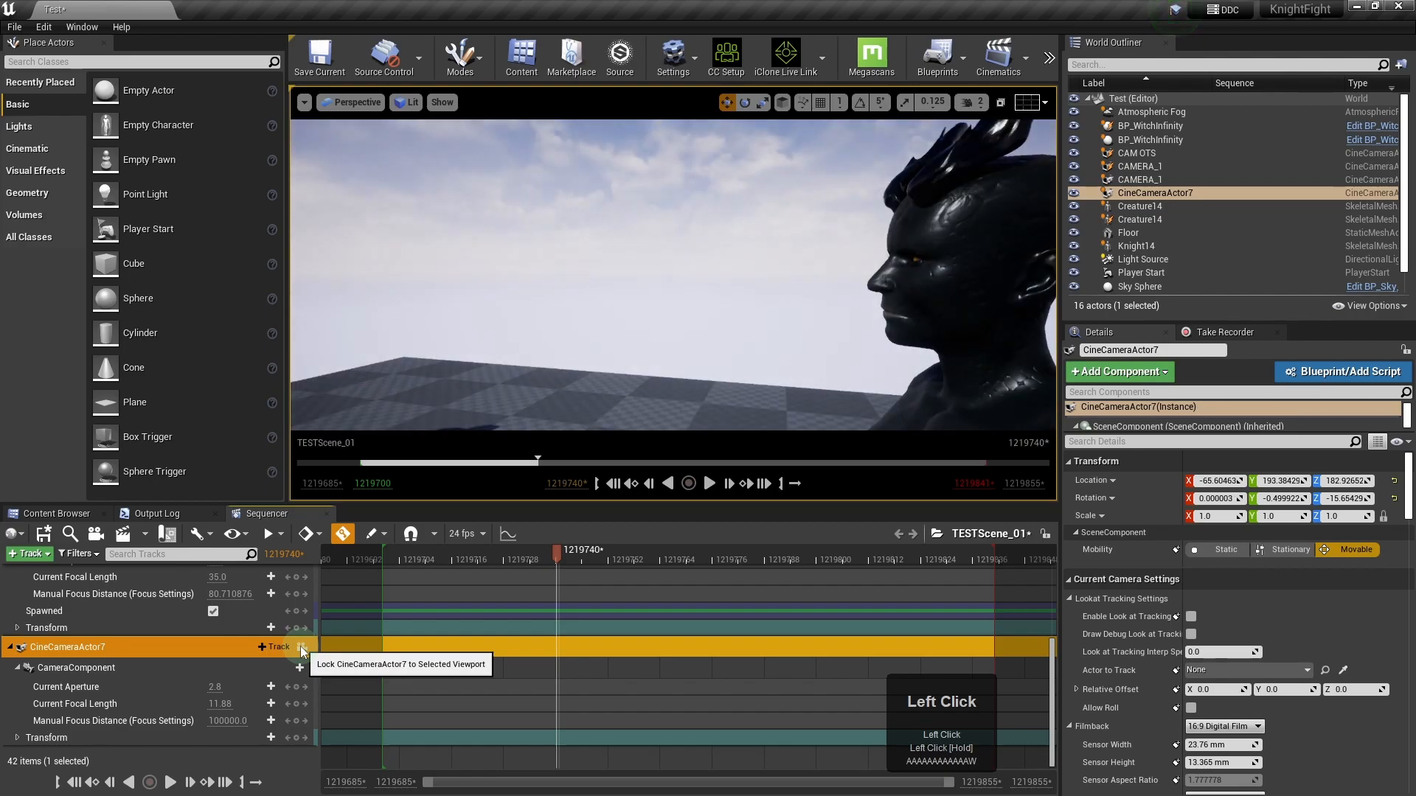
click(303, 648)
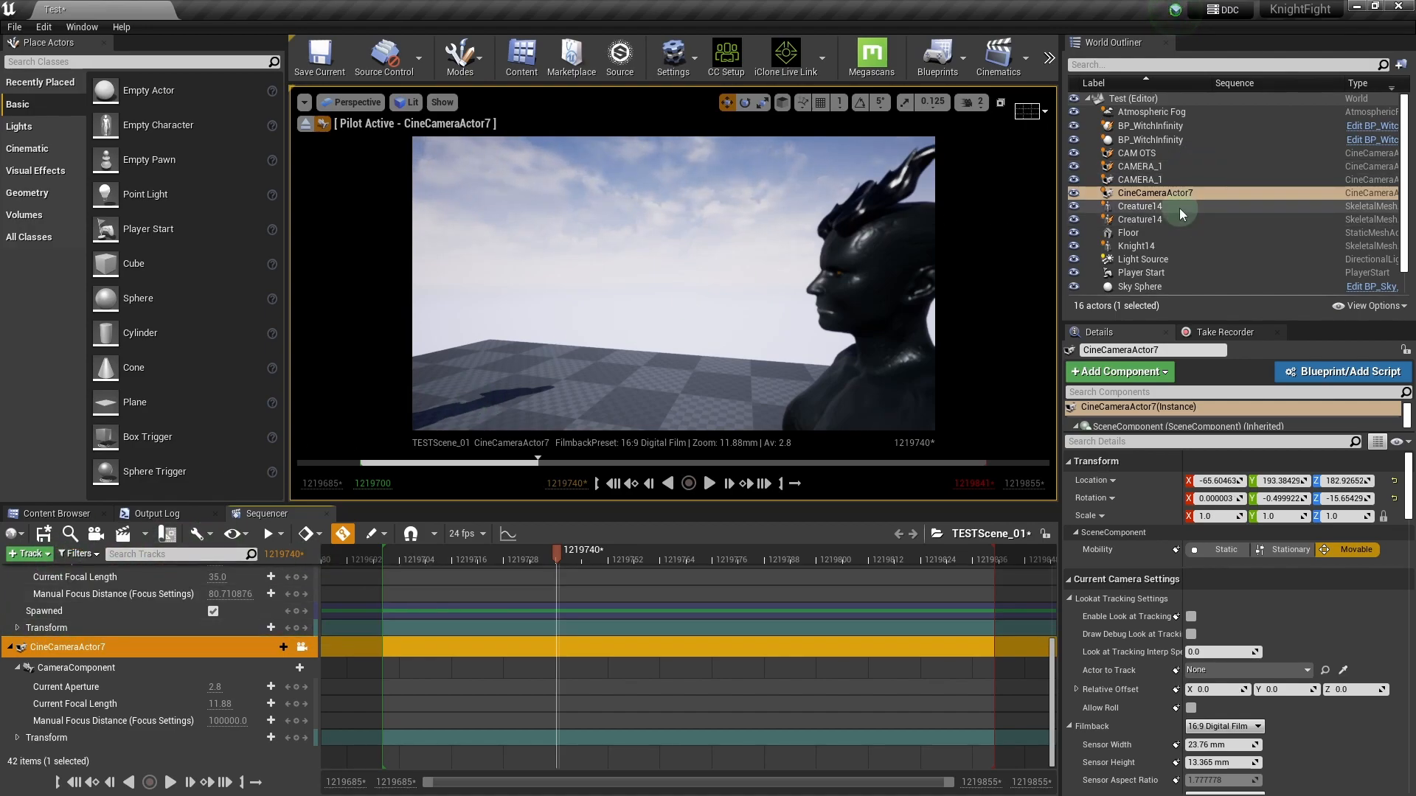
- Add the existing Knight14 actor to the TESTScene_01 sequence as an actor track
click(1186, 247)
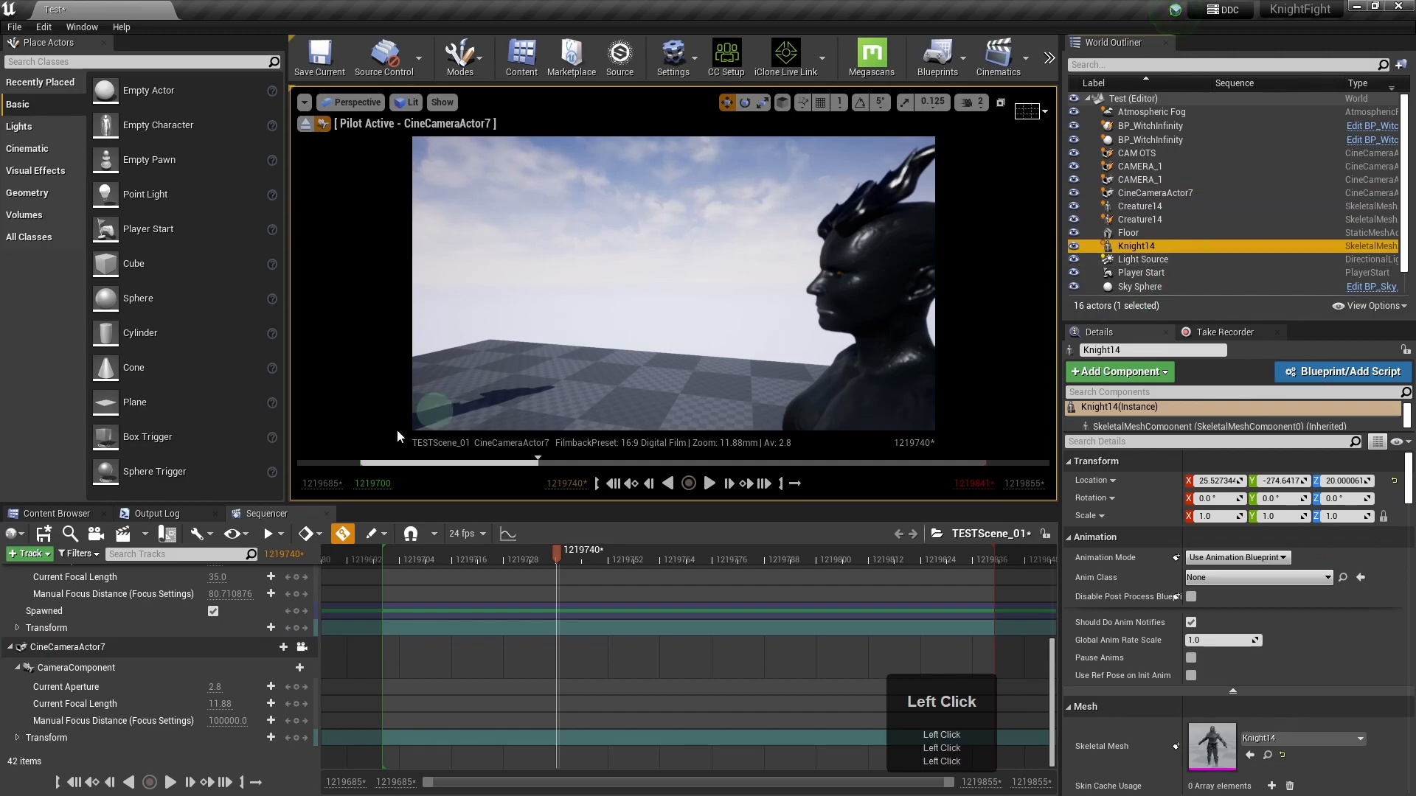
click(46, 559)
mouse_move(59, 578)
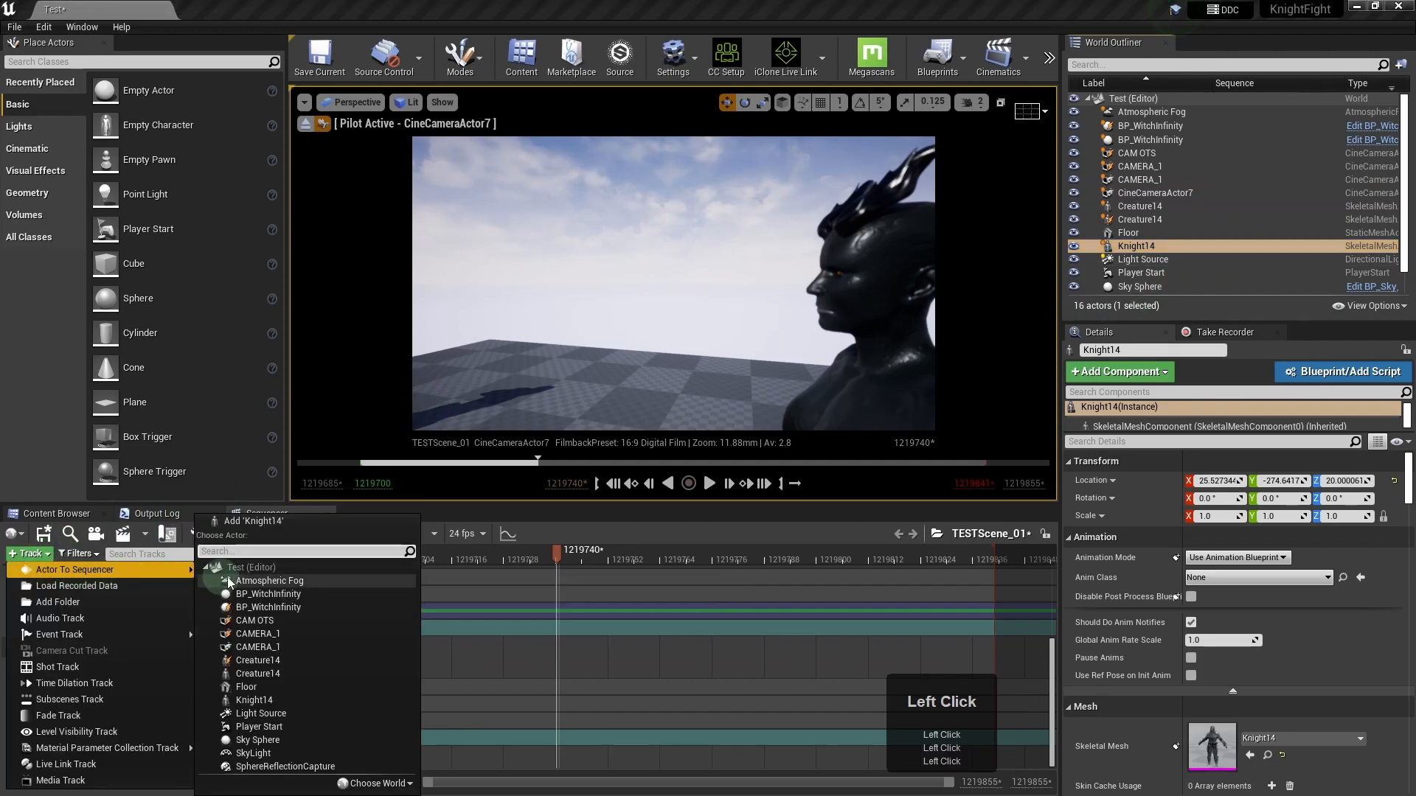
click(284, 519)
scroll(184, 671, down, 3)
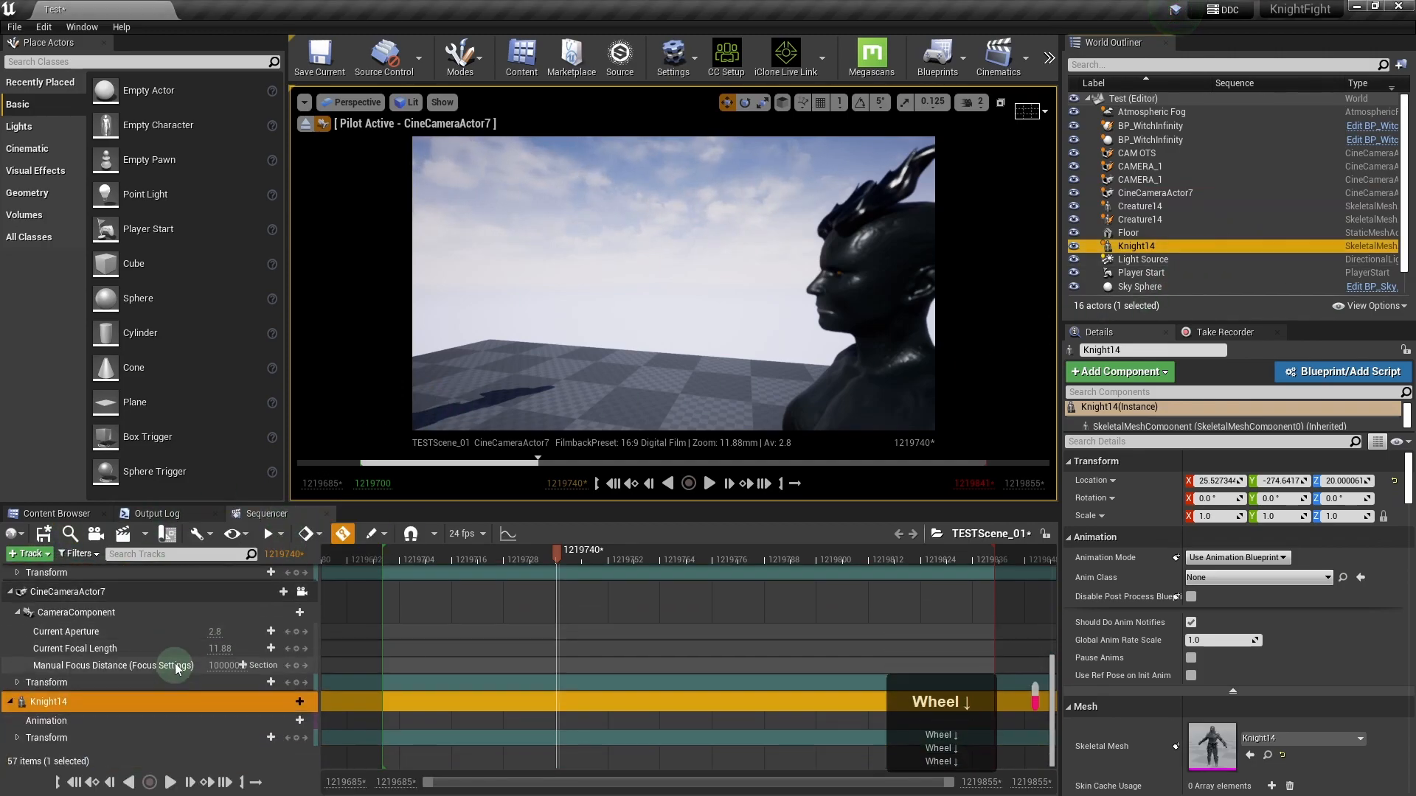
- Enlarge the Sequencer area and select the CineCameraActor7 and Knight14 tracks in turn
drag(388, 503, 419, 364)
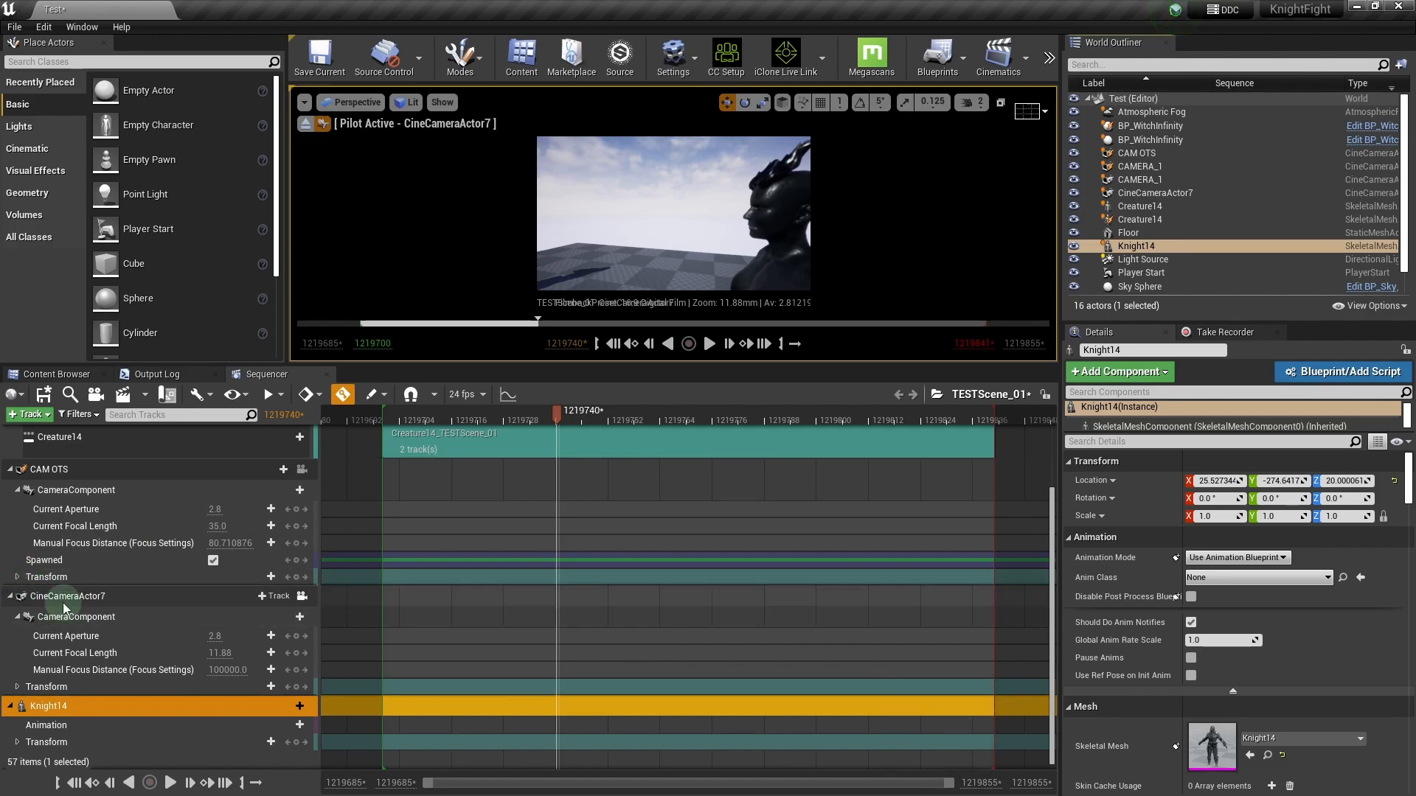
click(165, 600)
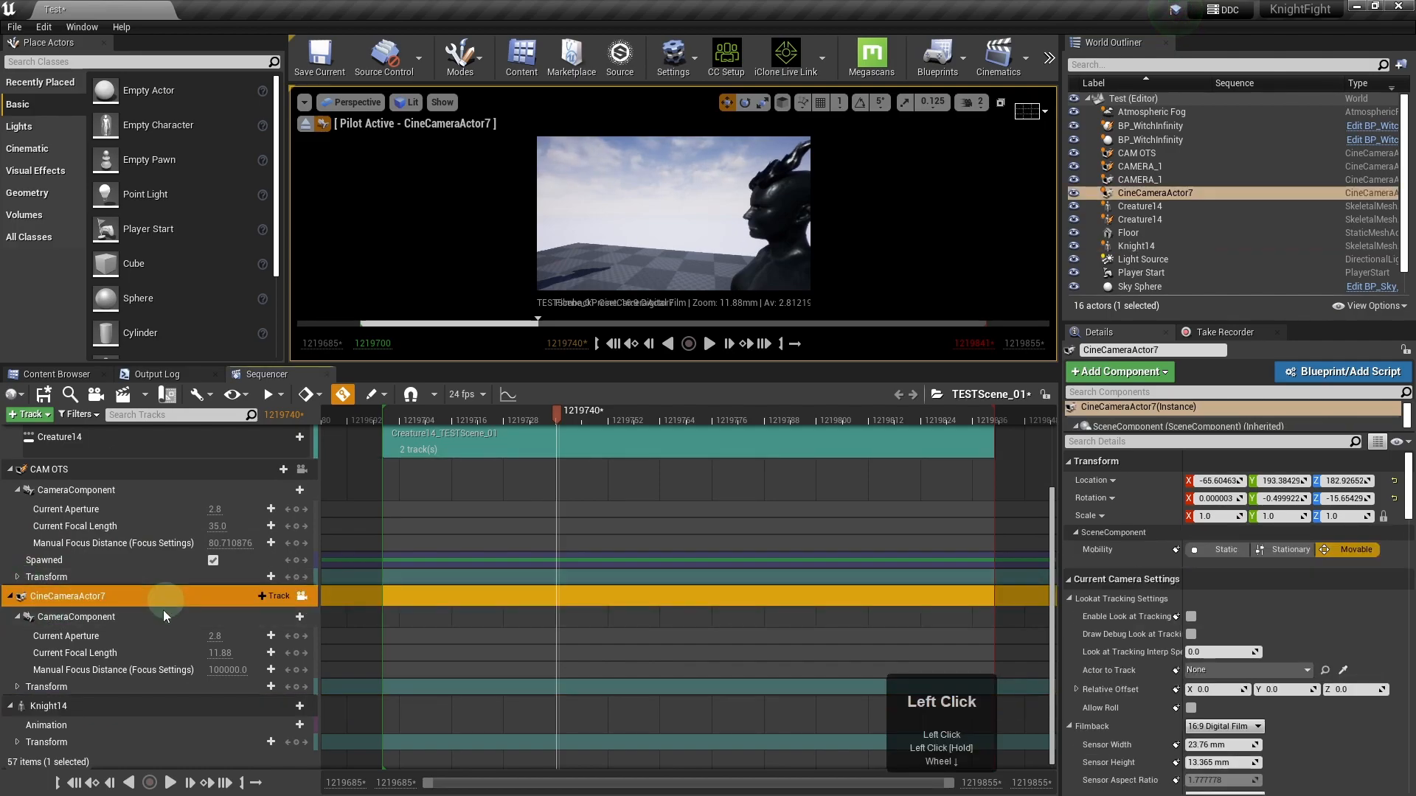
click(94, 704)
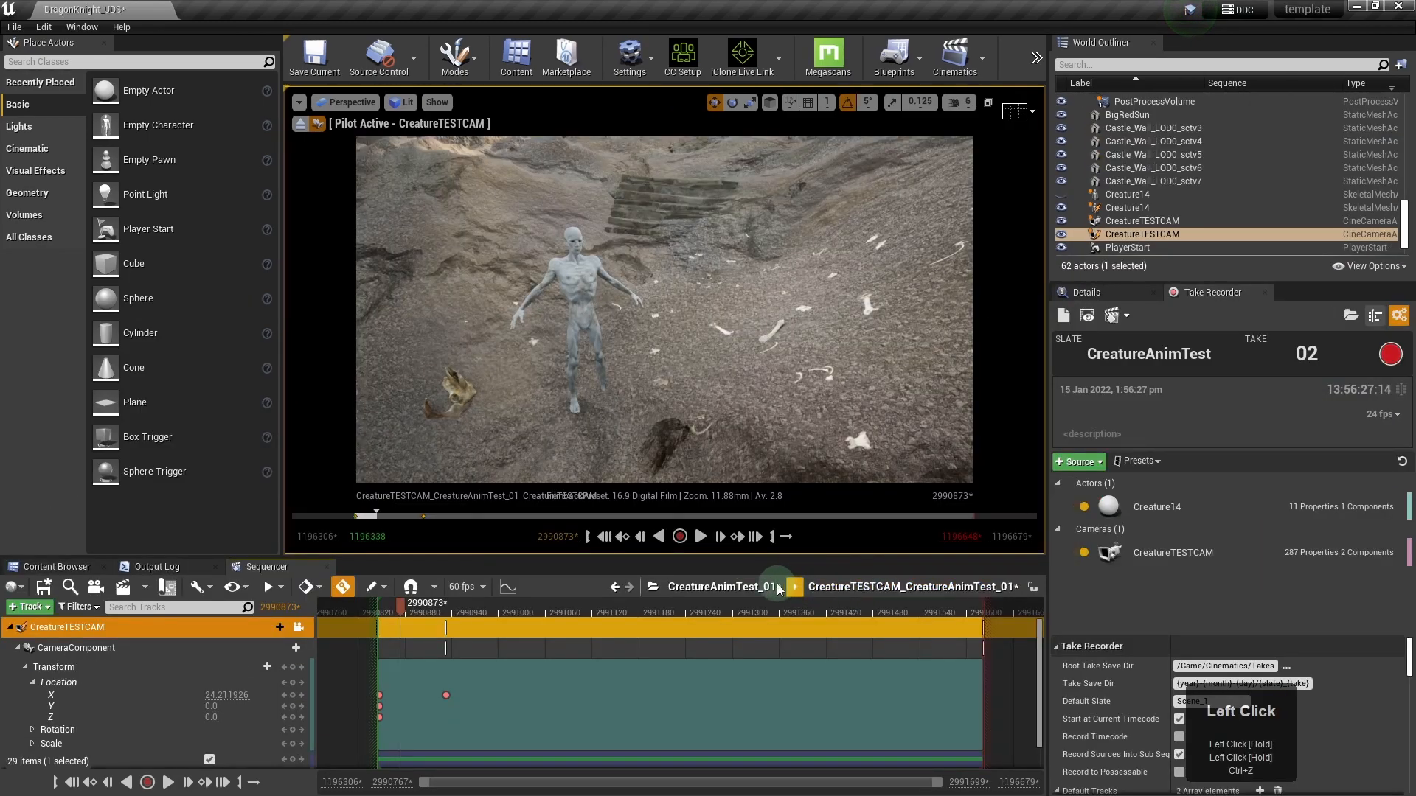
- Return to the CreatureAnimTest_01 master sequence, view it through the Camera Cuts track, and scrub to frame 2991111
click(755, 586)
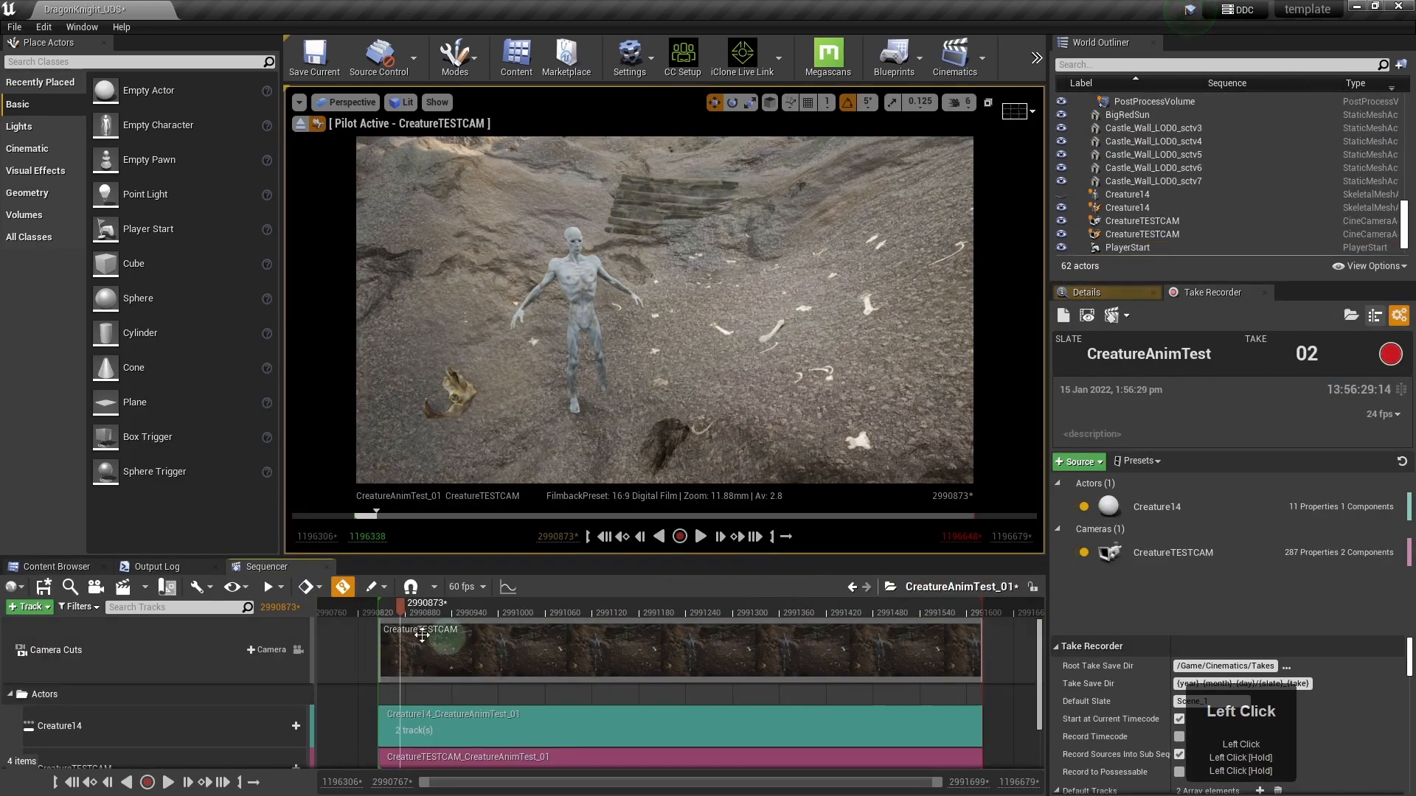
click(306, 652)
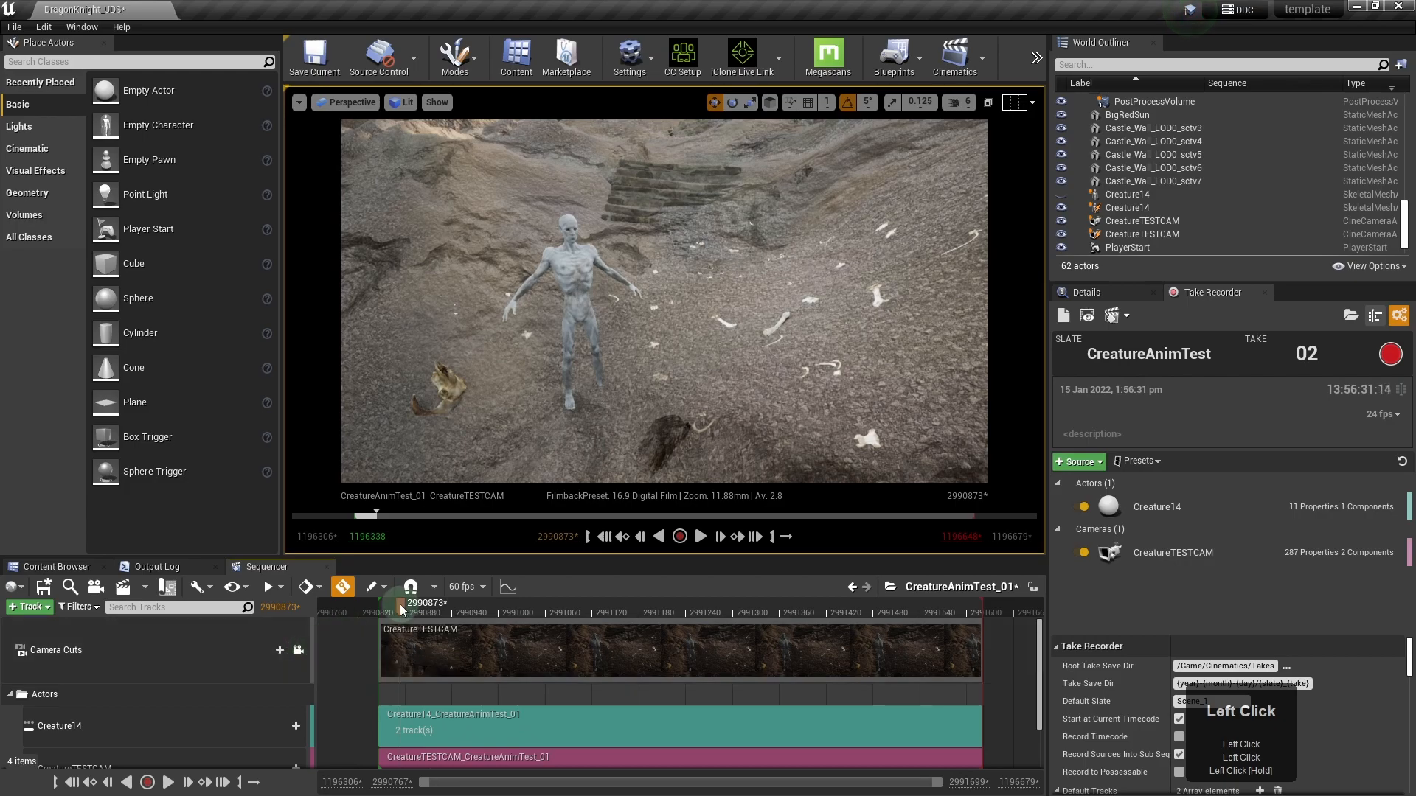
click(421, 612)
drag(420, 612, 585, 588)
scroll(223, 708, down, 3)
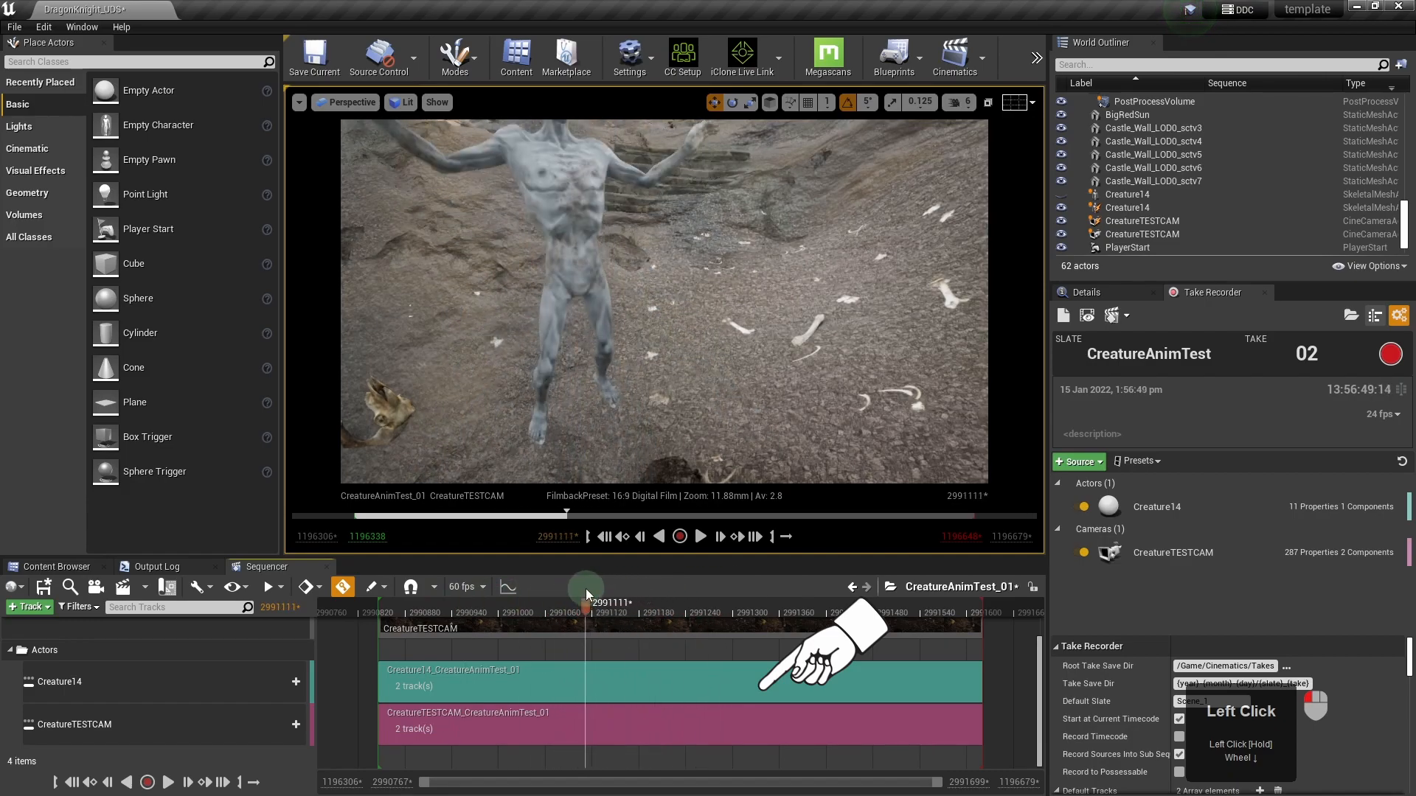
- Open the Creature14 subsequence and lower the recorded animation's Weight to 0.68 at frame 2991092
double_click(466, 685)
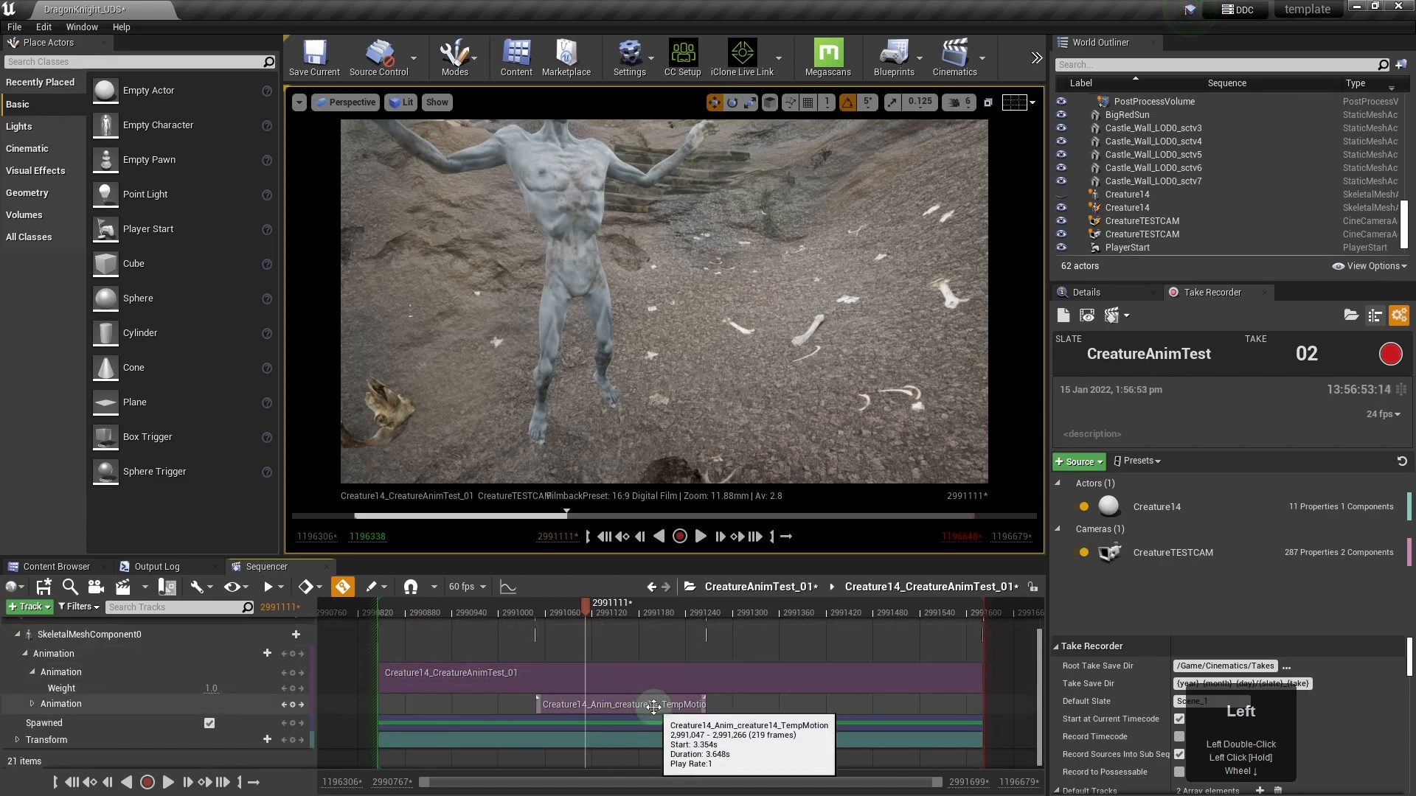
drag(586, 608, 571, 607)
click(521, 675)
drag(210, 688, 169, 688)
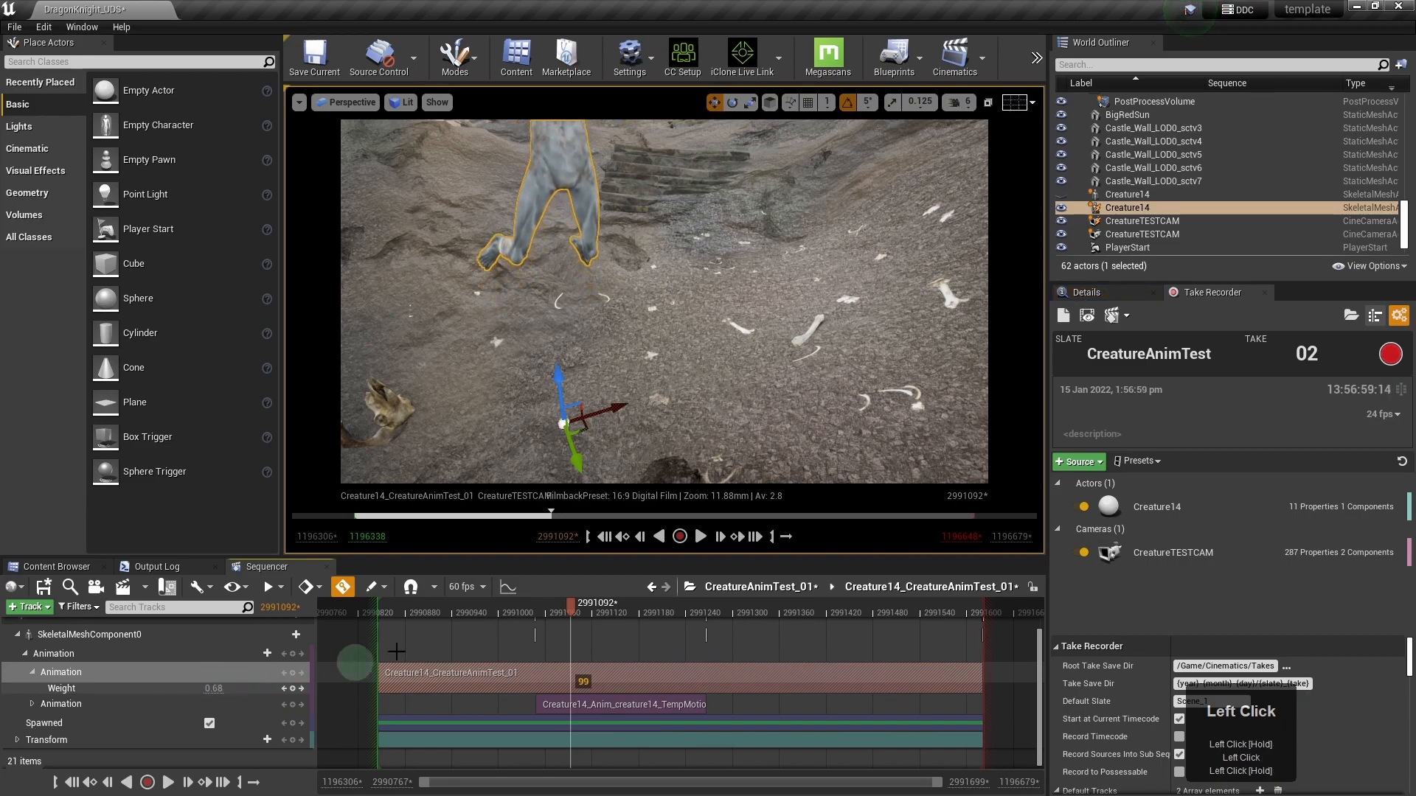
- Play back the blend of the recorded animation and the TempMotion clip, and stop at frame 2991144
drag(571, 609, 489, 613)
key(space)
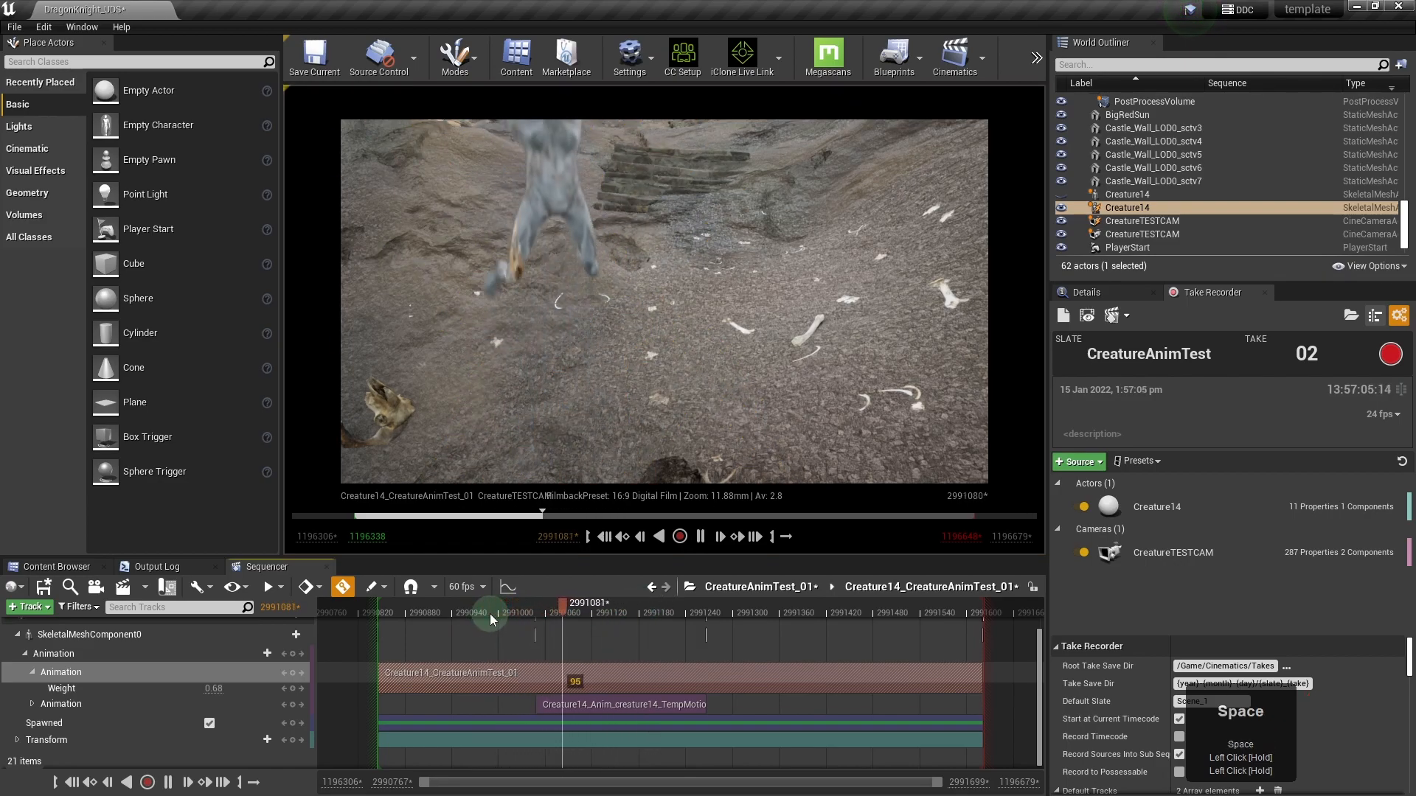
key(space)
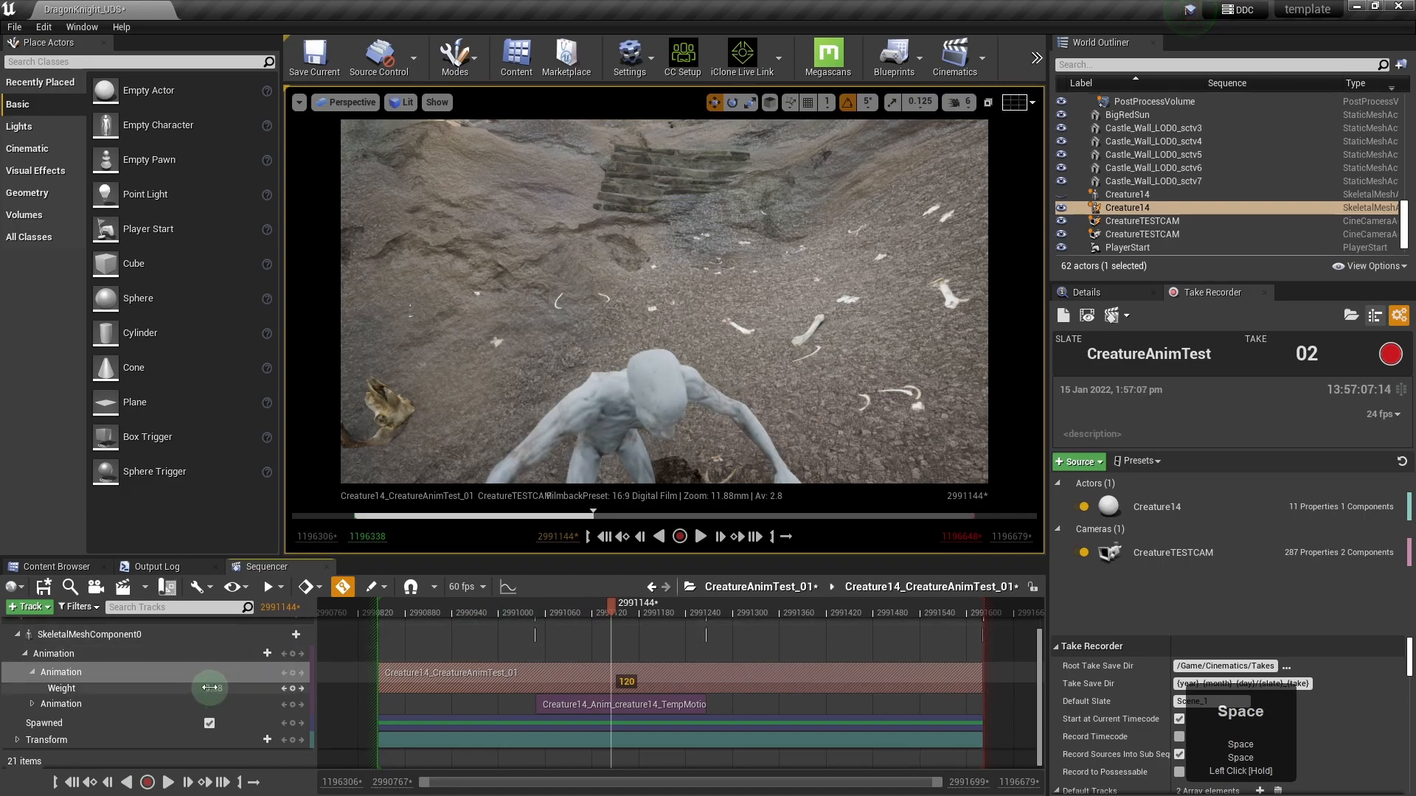
- Set the recorded animation's Weight back to 1.0 and play through the overlap with the TempMotion clip
click(218, 671)
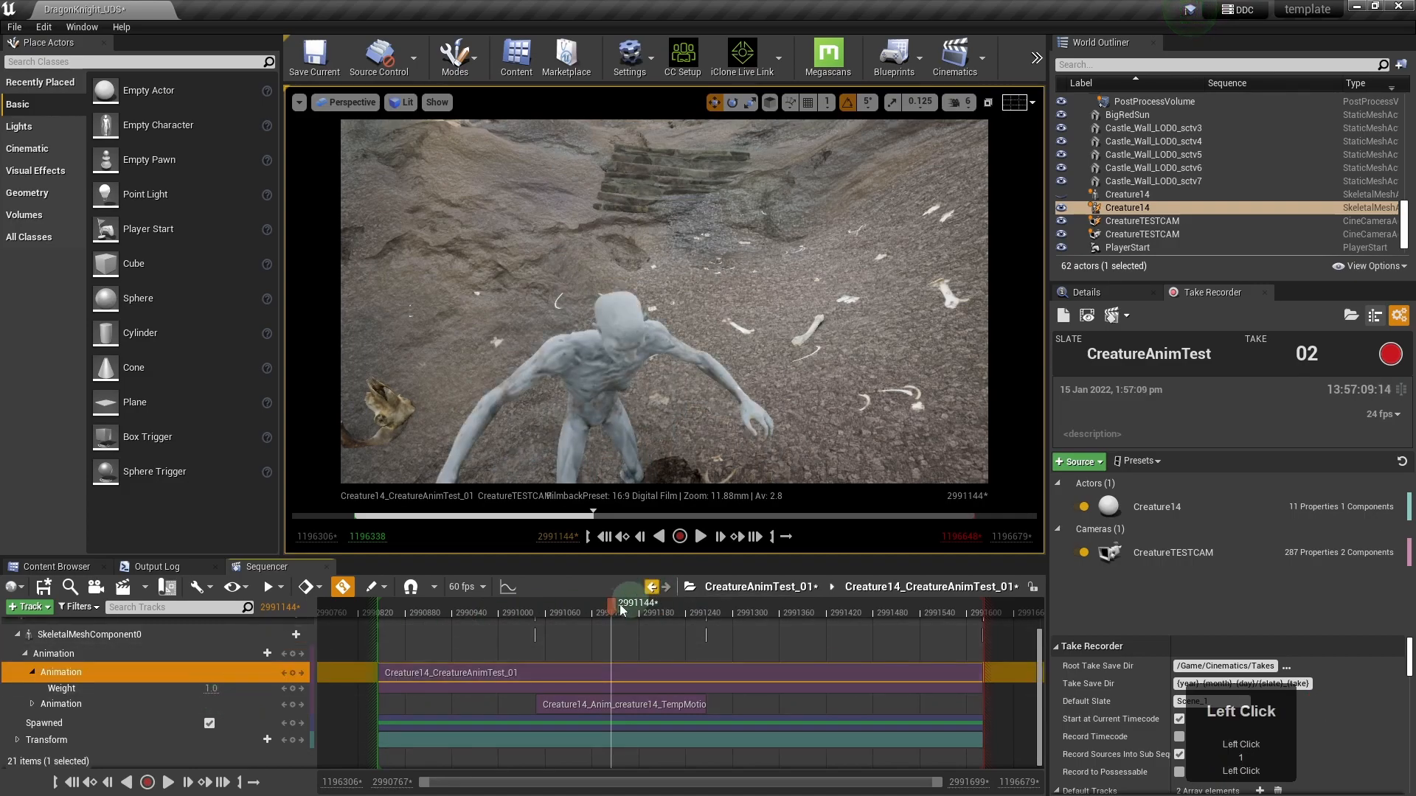
drag(612, 605, 532, 612)
key(space)
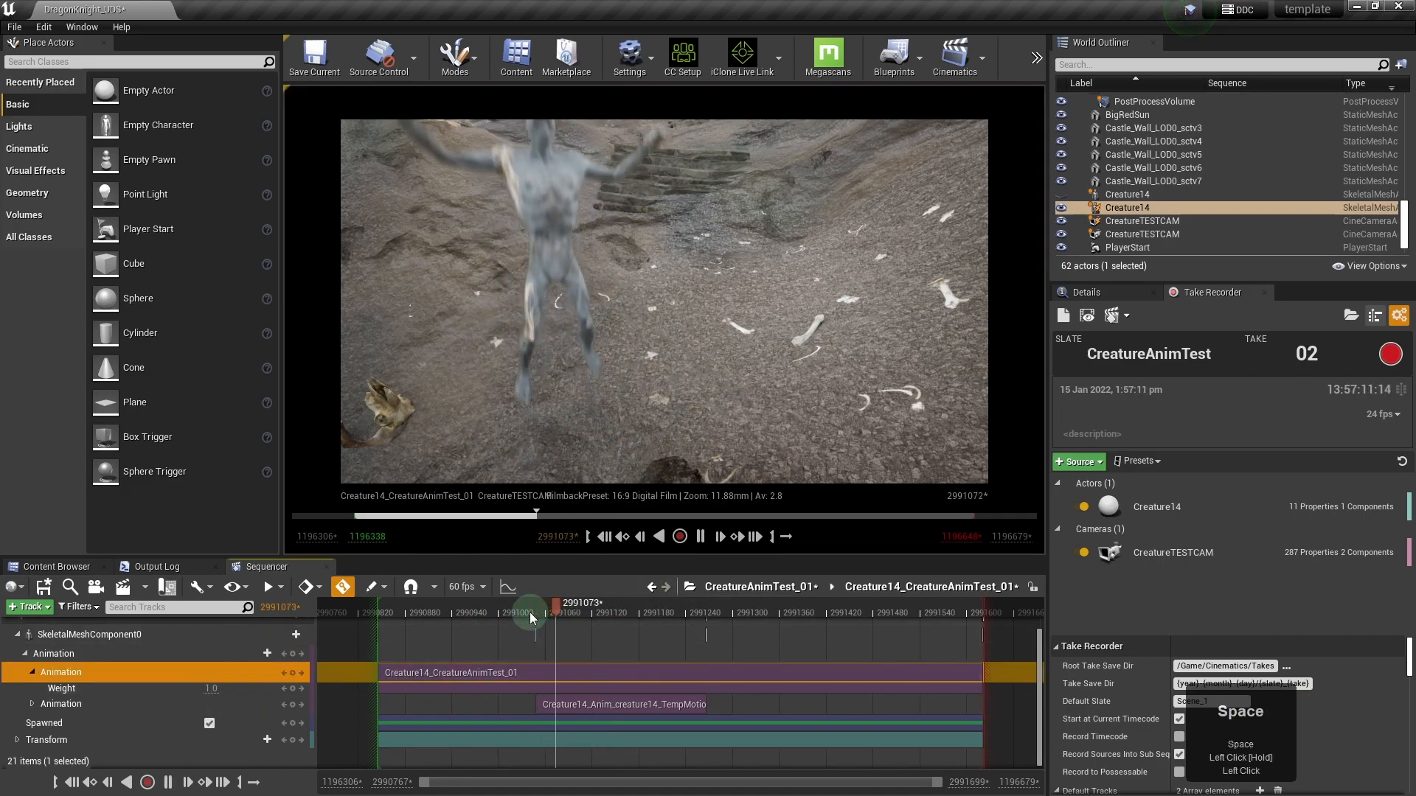
key(space)
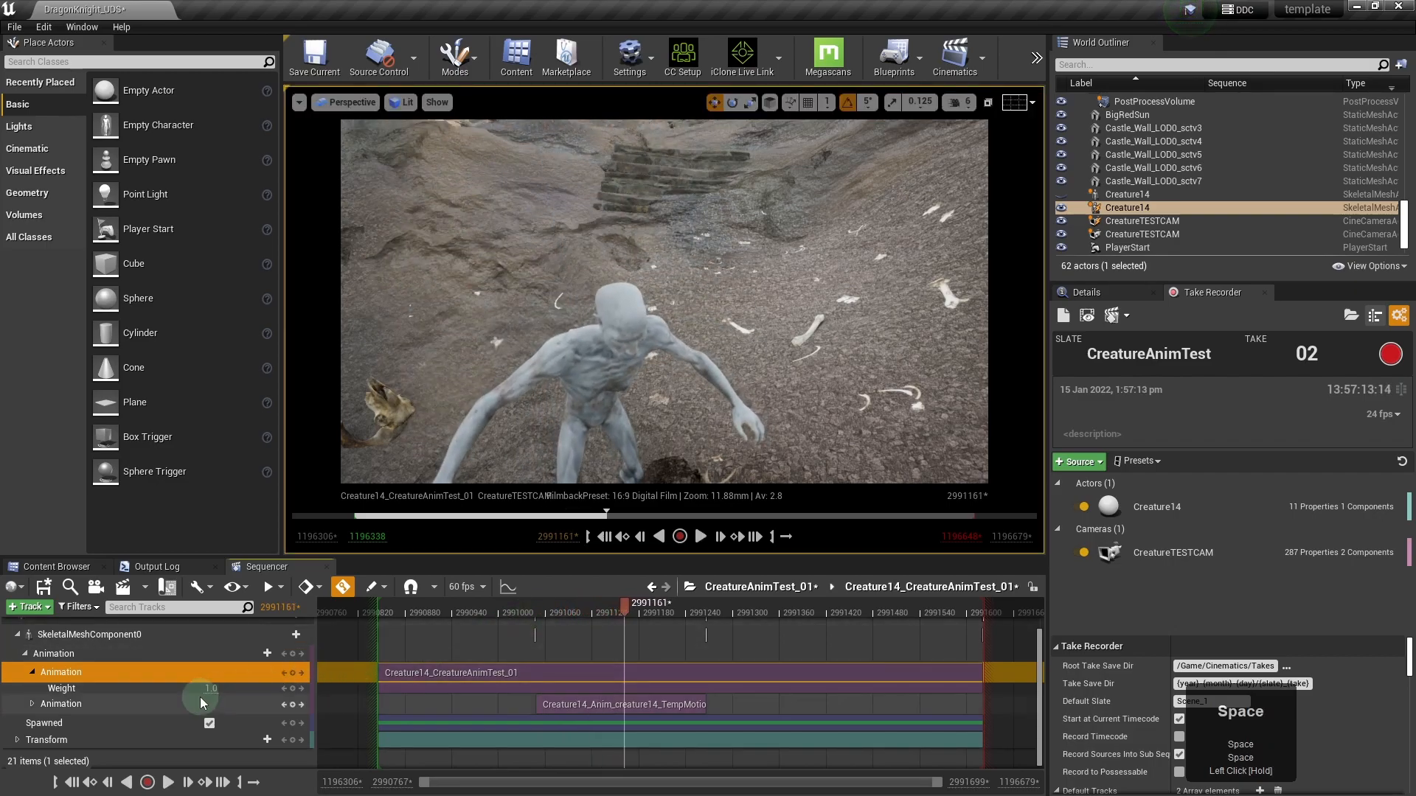
- Set the recorded animation's Weight to 0 so that only the TempMotion clip drives the creature
text(0)
click(184, 667)
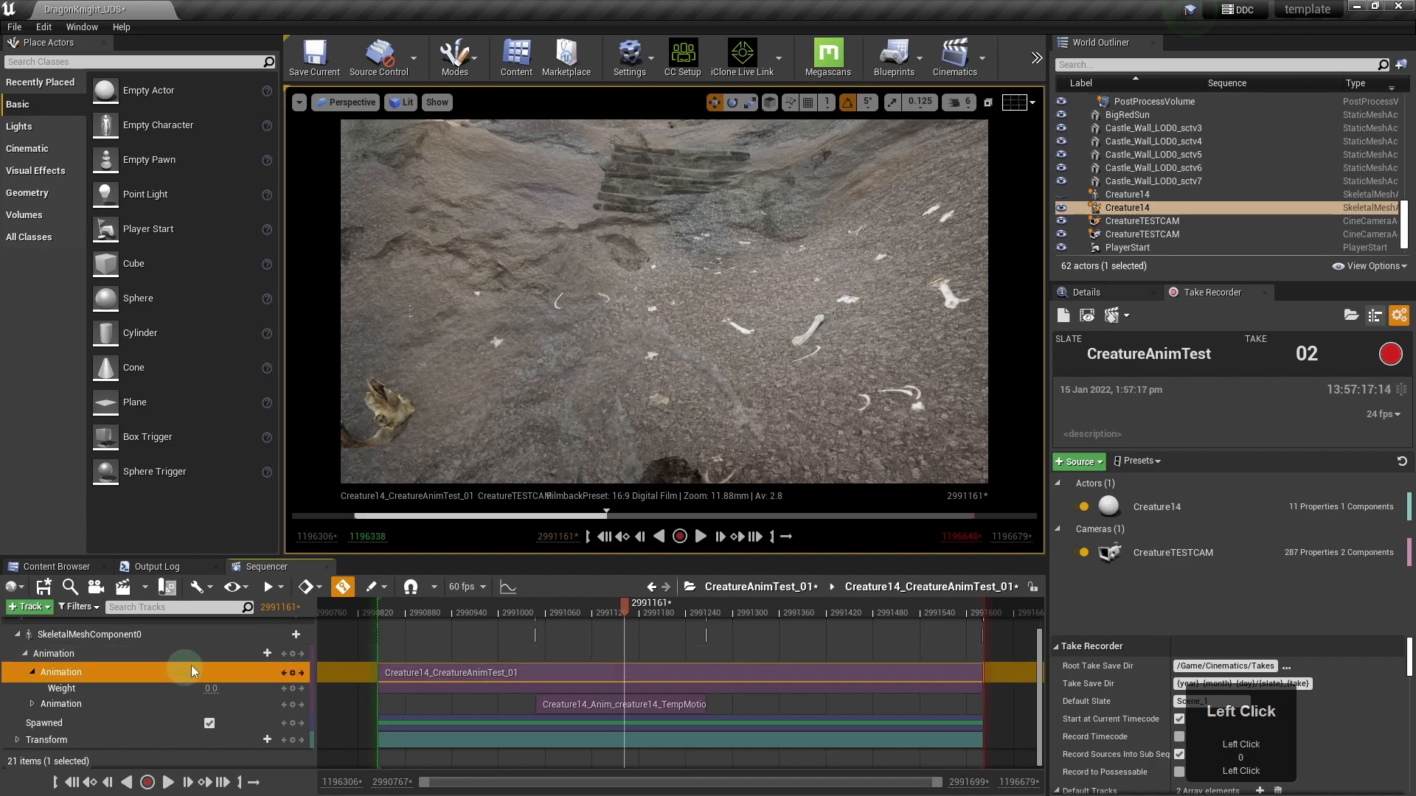
mouse_move(626, 603)
mouse_down()
mouse_move(548, 611)
mouse_move(662, 606)
mouse_move(615, 606)
mouse_up()
- Move the TempMotion animation clip earlier to start at about frame 2990916, and scrub through it to frame 2991011
drag(581, 701, 491, 702)
drag(613, 607, 417, 624)
mouse_move(452, 629)
mouse_down()
mouse_move(546, 617)
mouse_move(379, 628)
mouse_move(433, 628)
mouse_up()
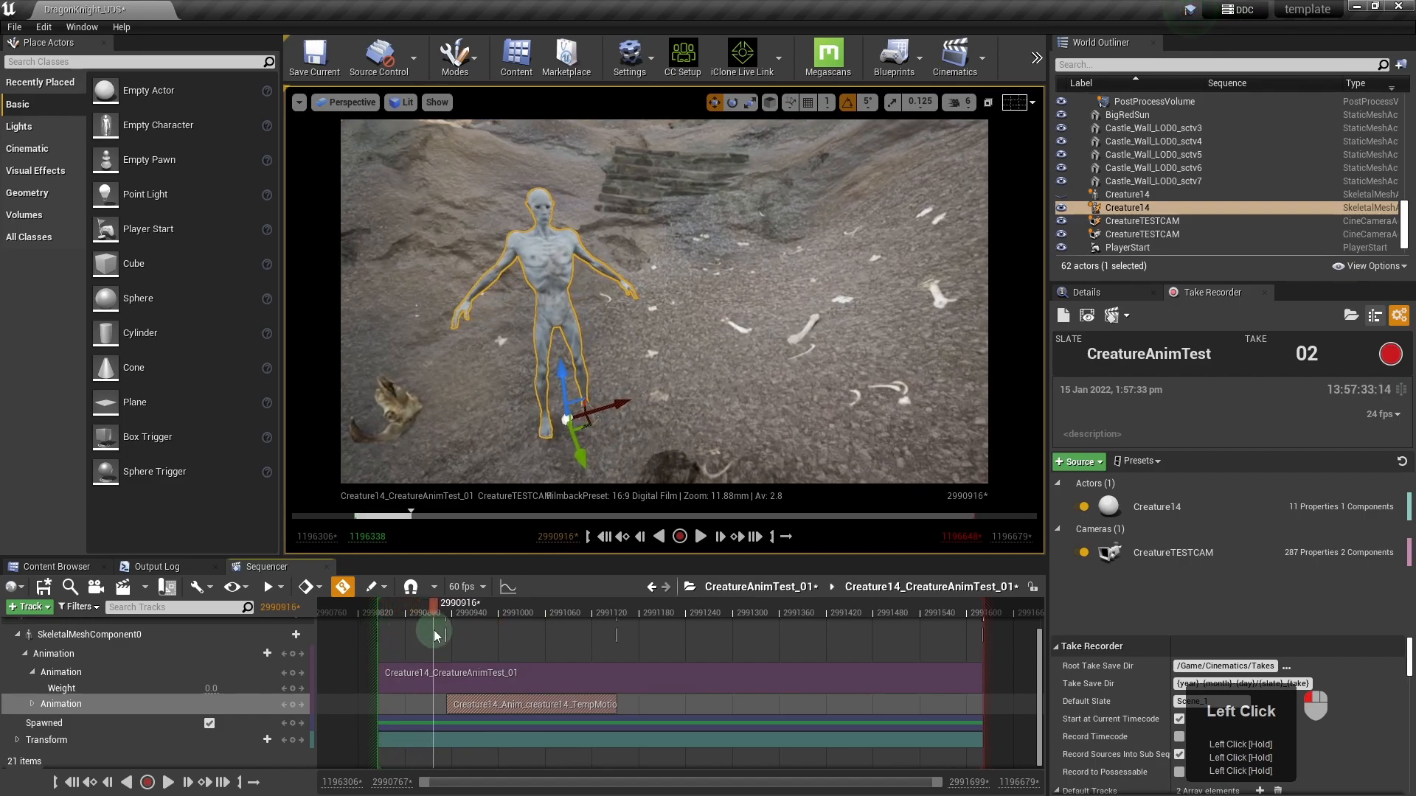
mouse_move(506, 701)
mouse_down()
mouse_move(492, 701)
mouse_move(506, 701)
mouse_up()
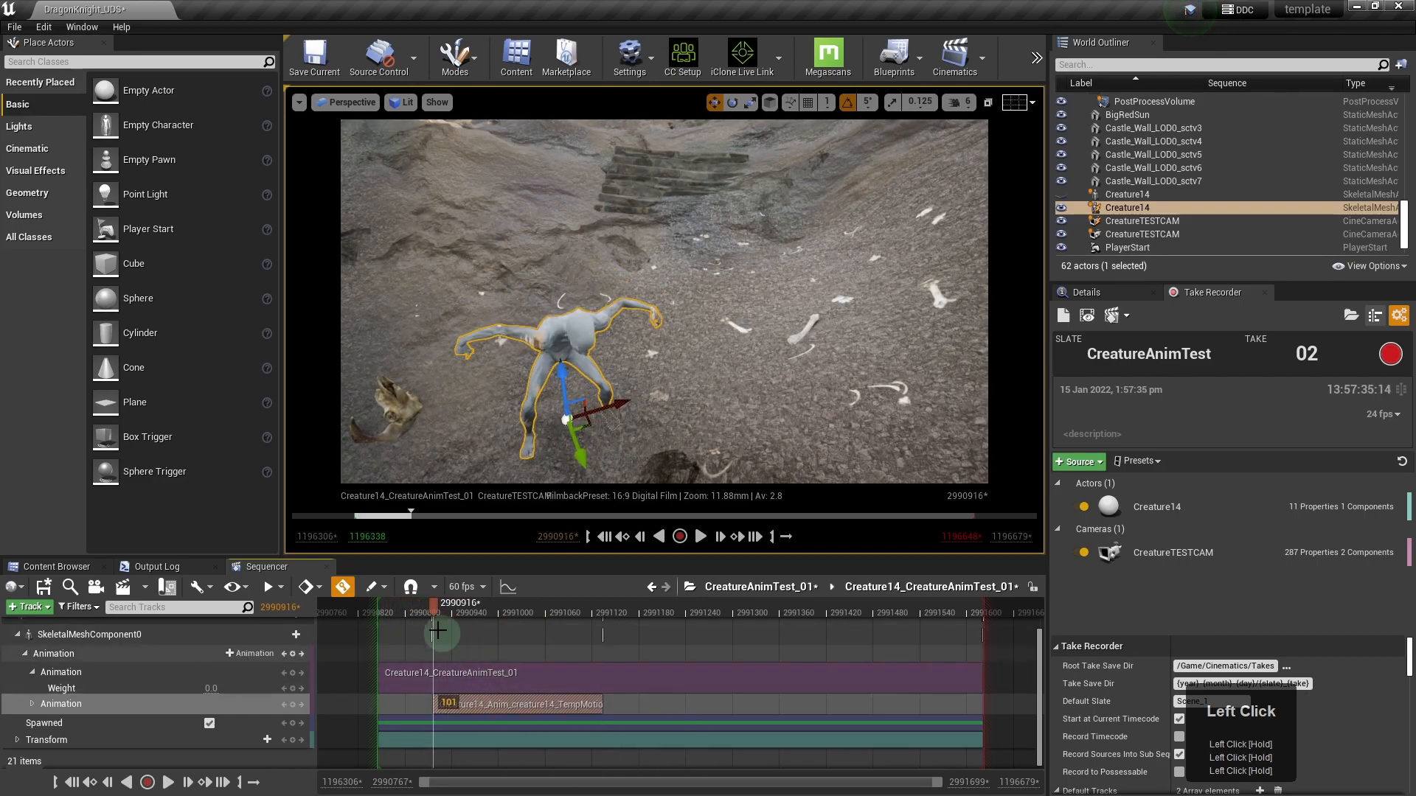
click(391, 608)
drag(410, 614, 510, 614)
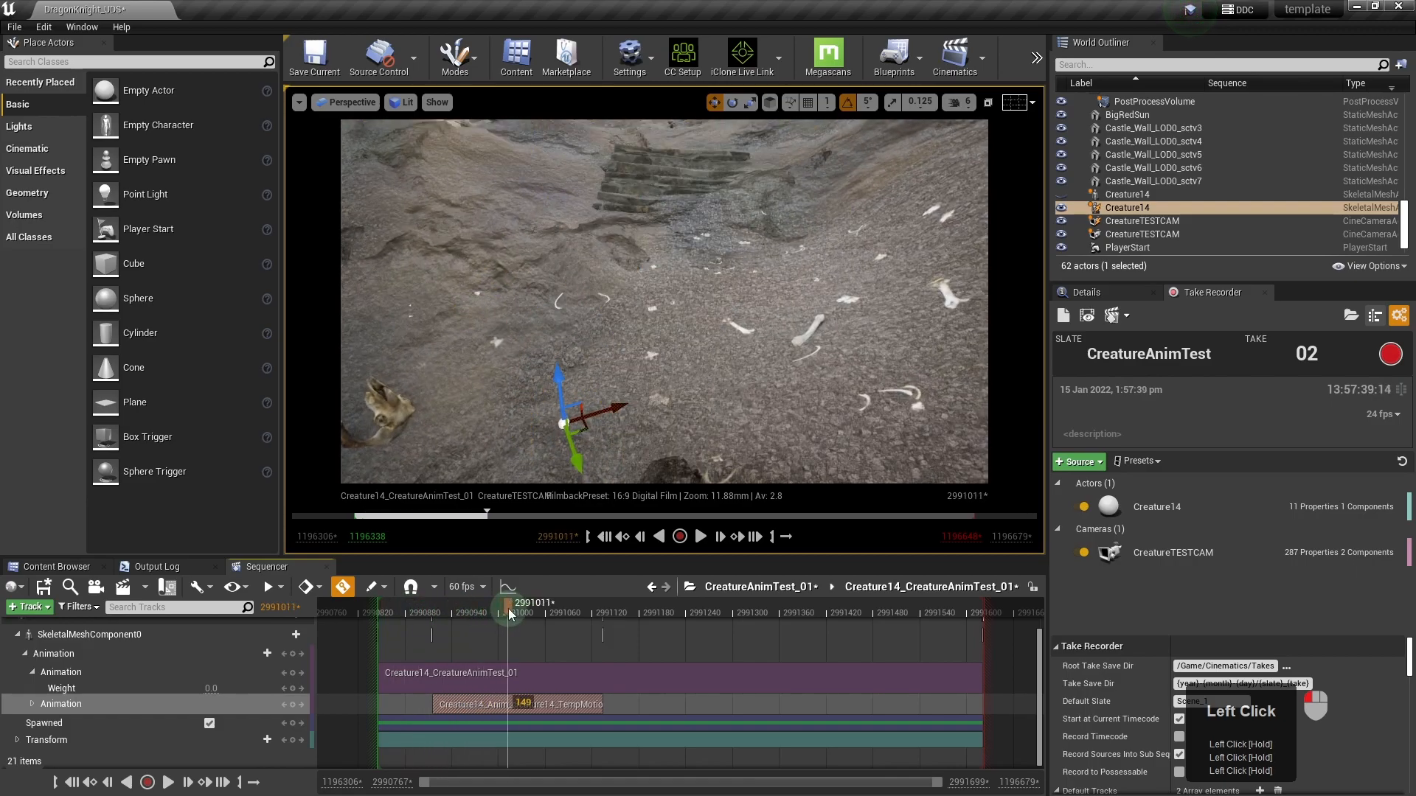
- Return to CreatureAnimTest_01, toggle the viewport's Camera Cuts lock off and back on, and scrub to frame 2990860
click(750, 588)
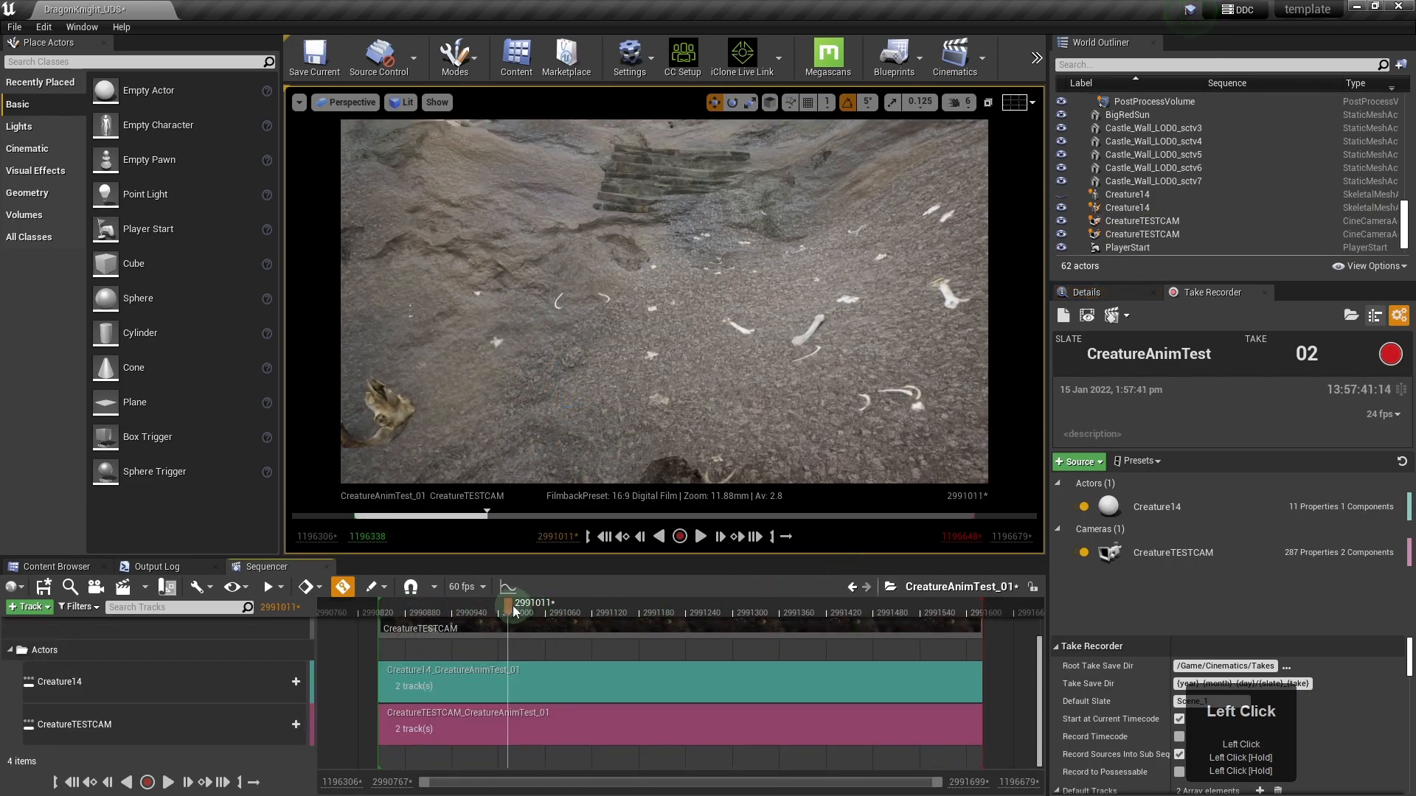
scroll(228, 676, up, 3)
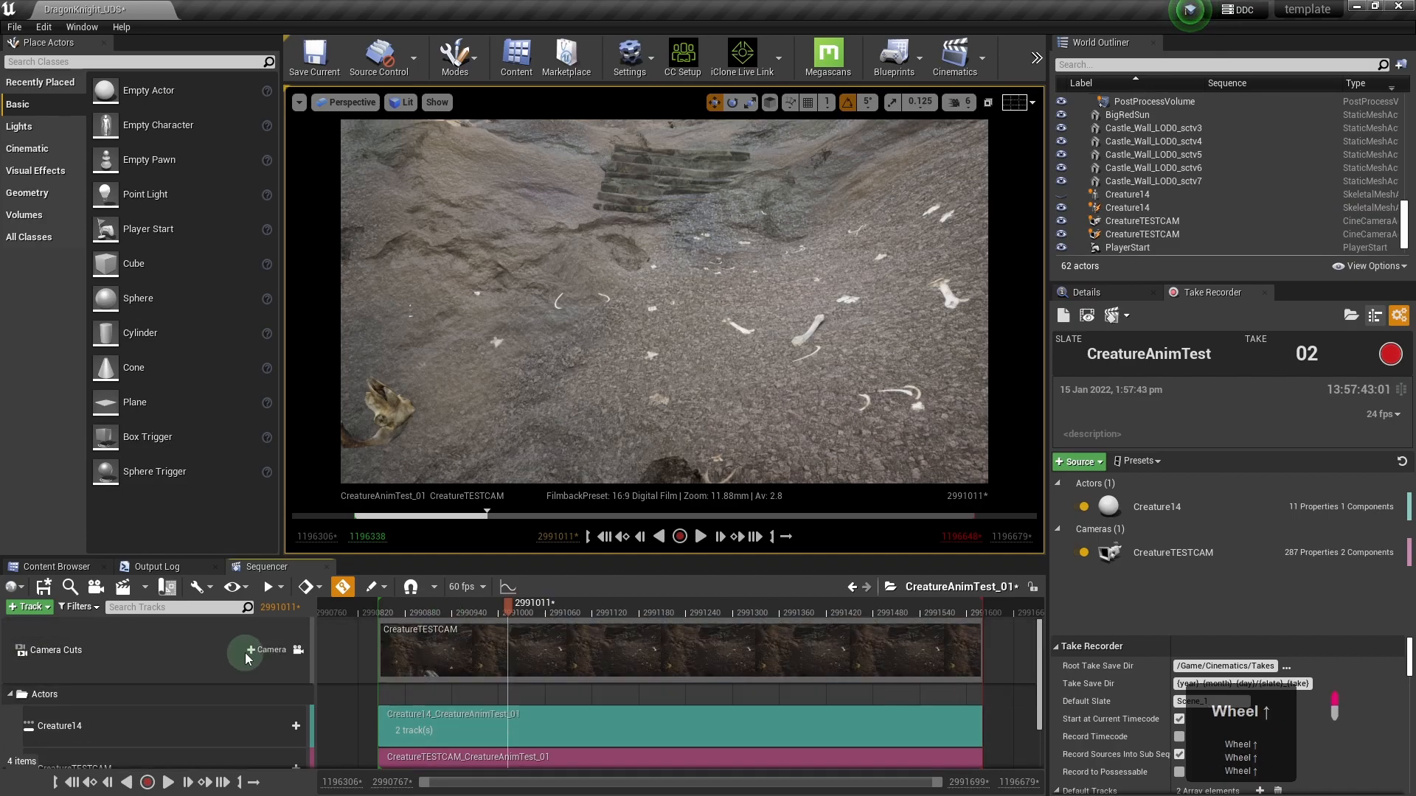
click(298, 651)
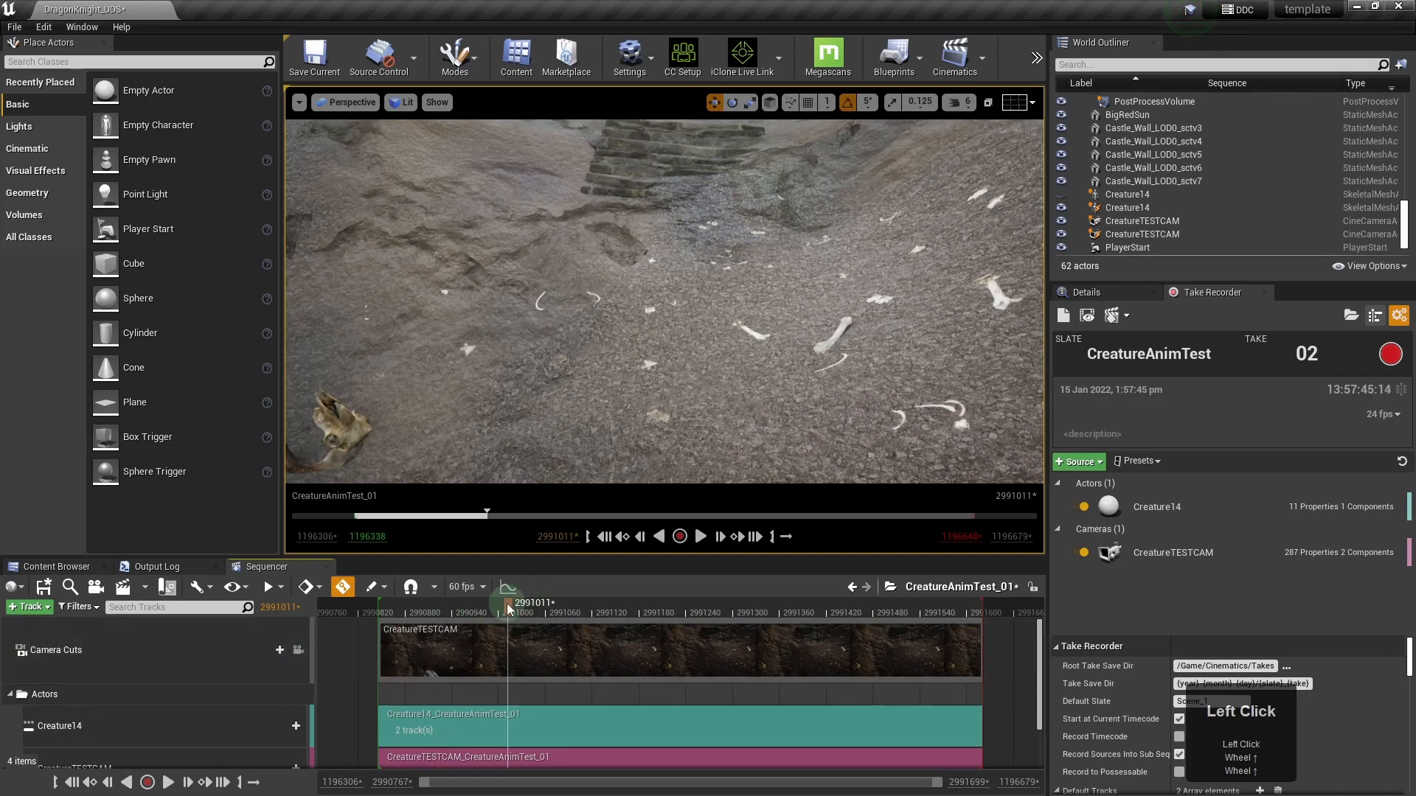
click(298, 649)
drag(507, 611, 389, 616)
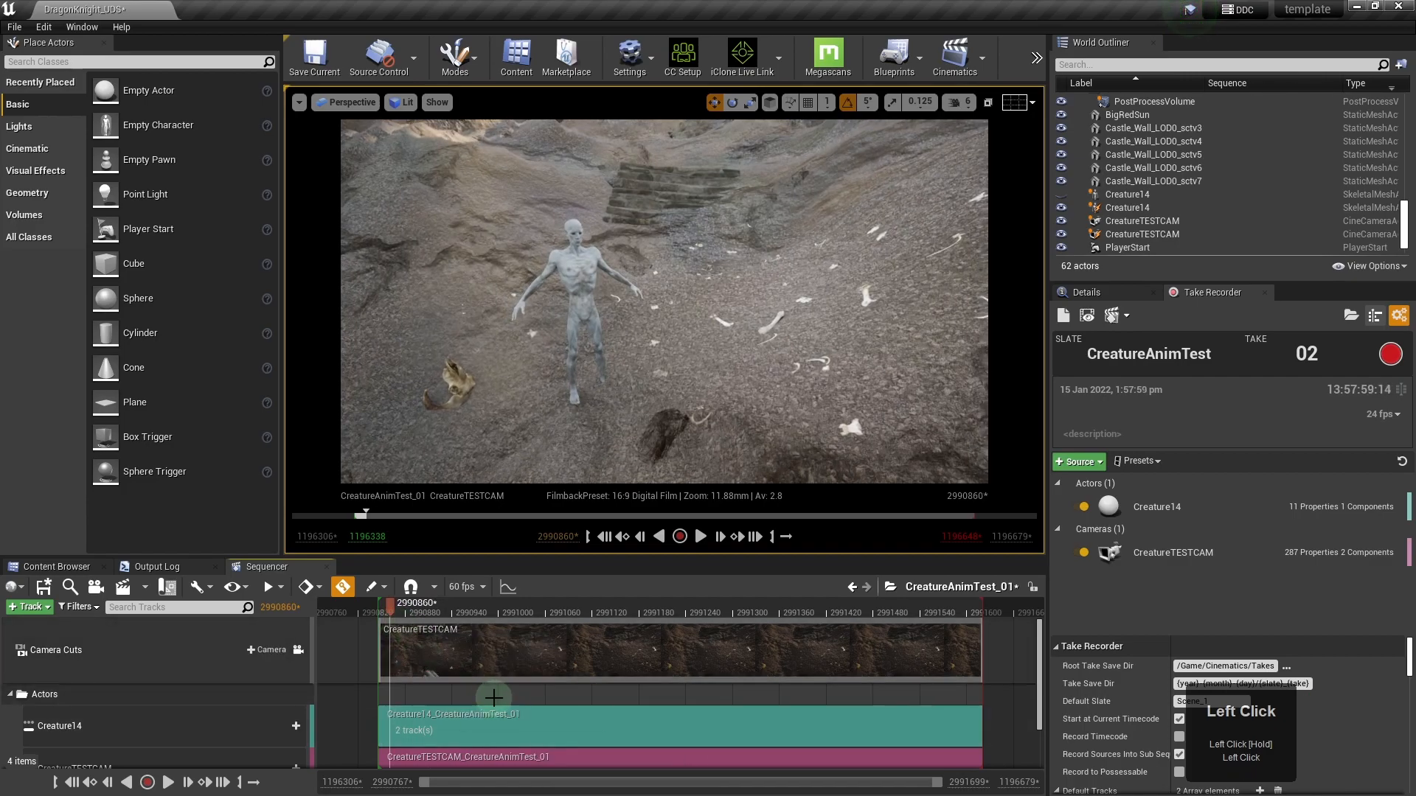
- Open the CreatureTESTCAM subsequence and remove the camera's X location keyframe at frame 2990932
scroll(515, 721, down, 2)
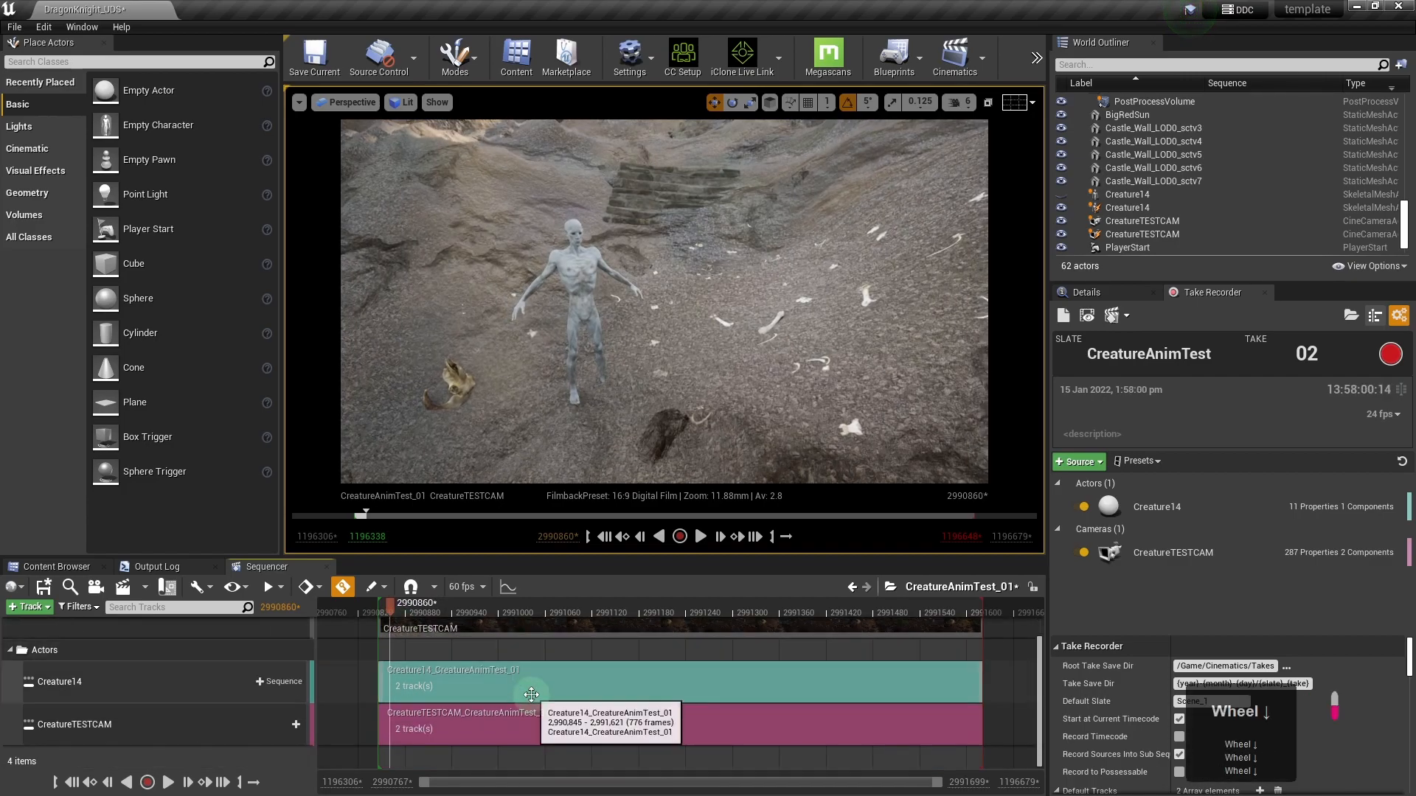
double_click(508, 727)
mouse_move(388, 604)
mouse_down()
mouse_move(448, 611)
mouse_move(382, 613)
mouse_up()
click(445, 681)
click(444, 682)
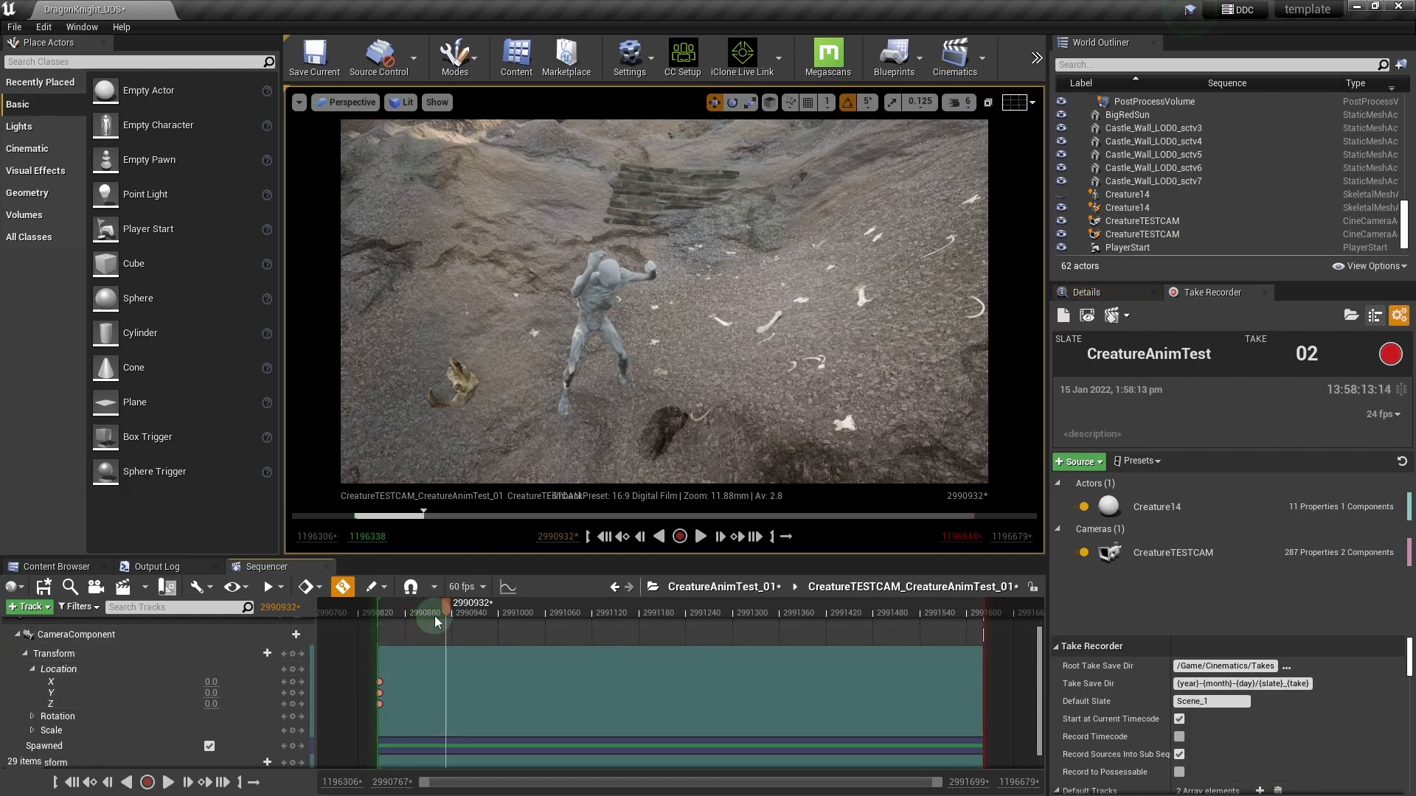
- Move the camera's three starting location keyframes to frame 2991032 and set the X location there to -181.858905
drag(446, 611, 393, 604)
drag(390, 679, 526, 683)
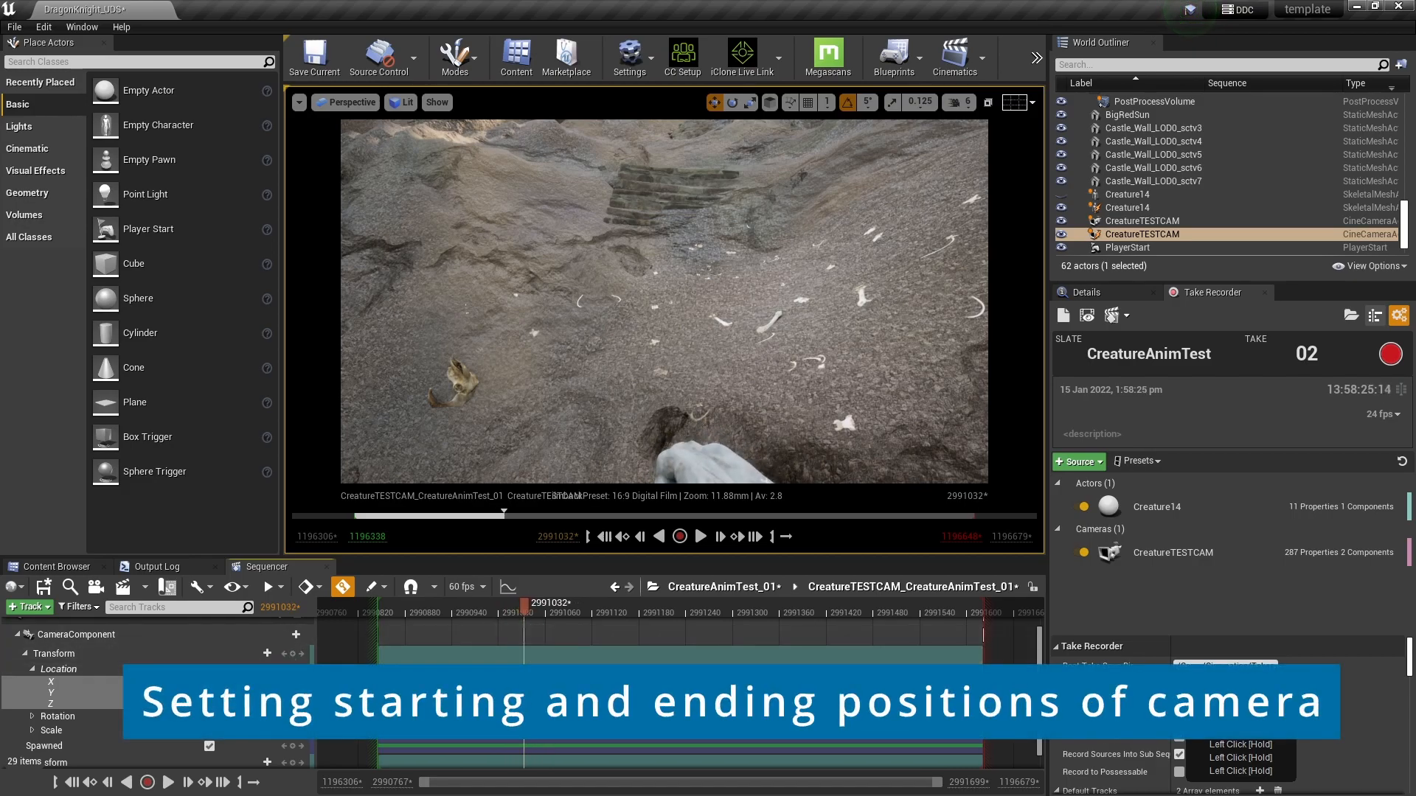
mouse_move(231, 682)
mouse_down()
mouse_move(159, 682)
mouse_move(214, 682)
mouse_up()
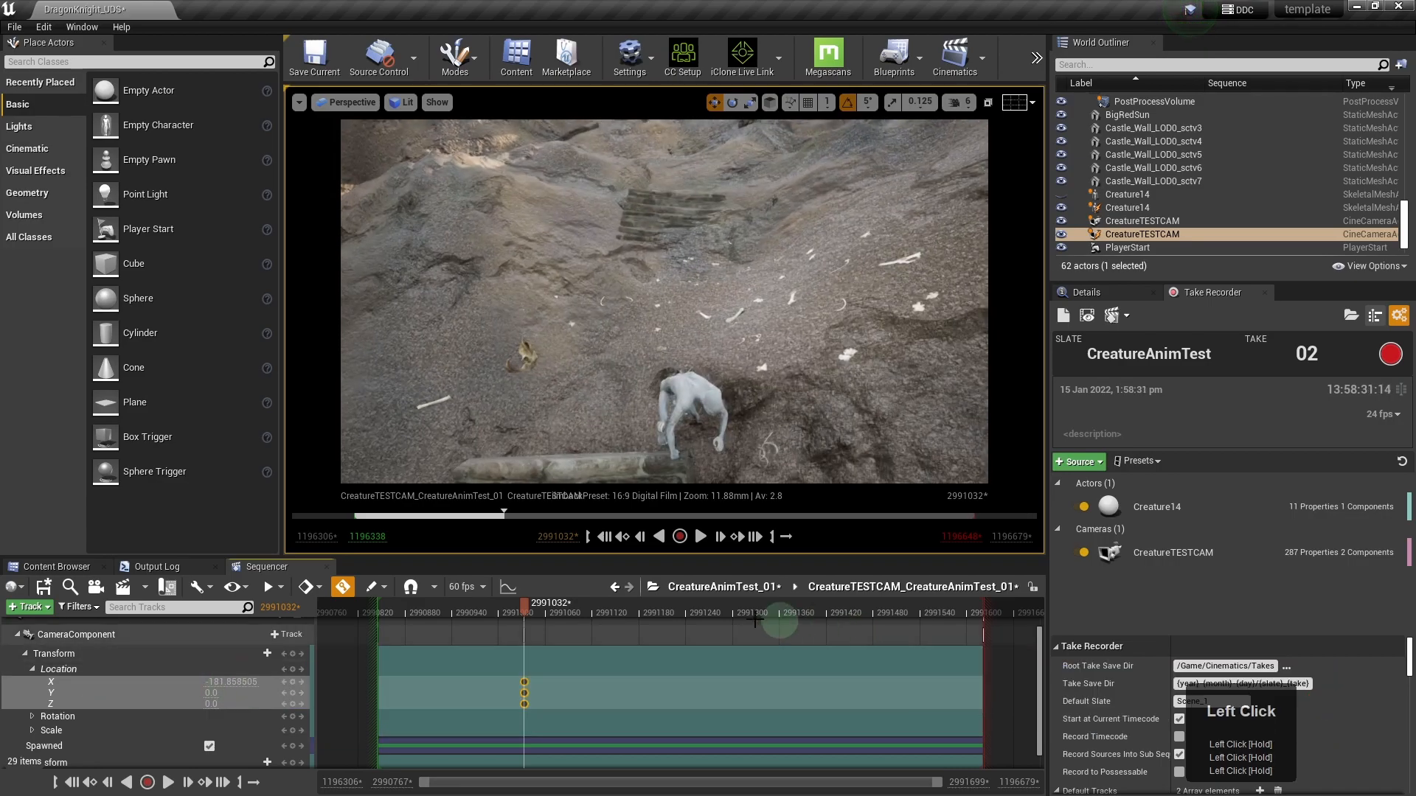
- Key the camera's X location at the starting frame 2990845 with a value of 131.107742
drag(526, 614, 447, 614)
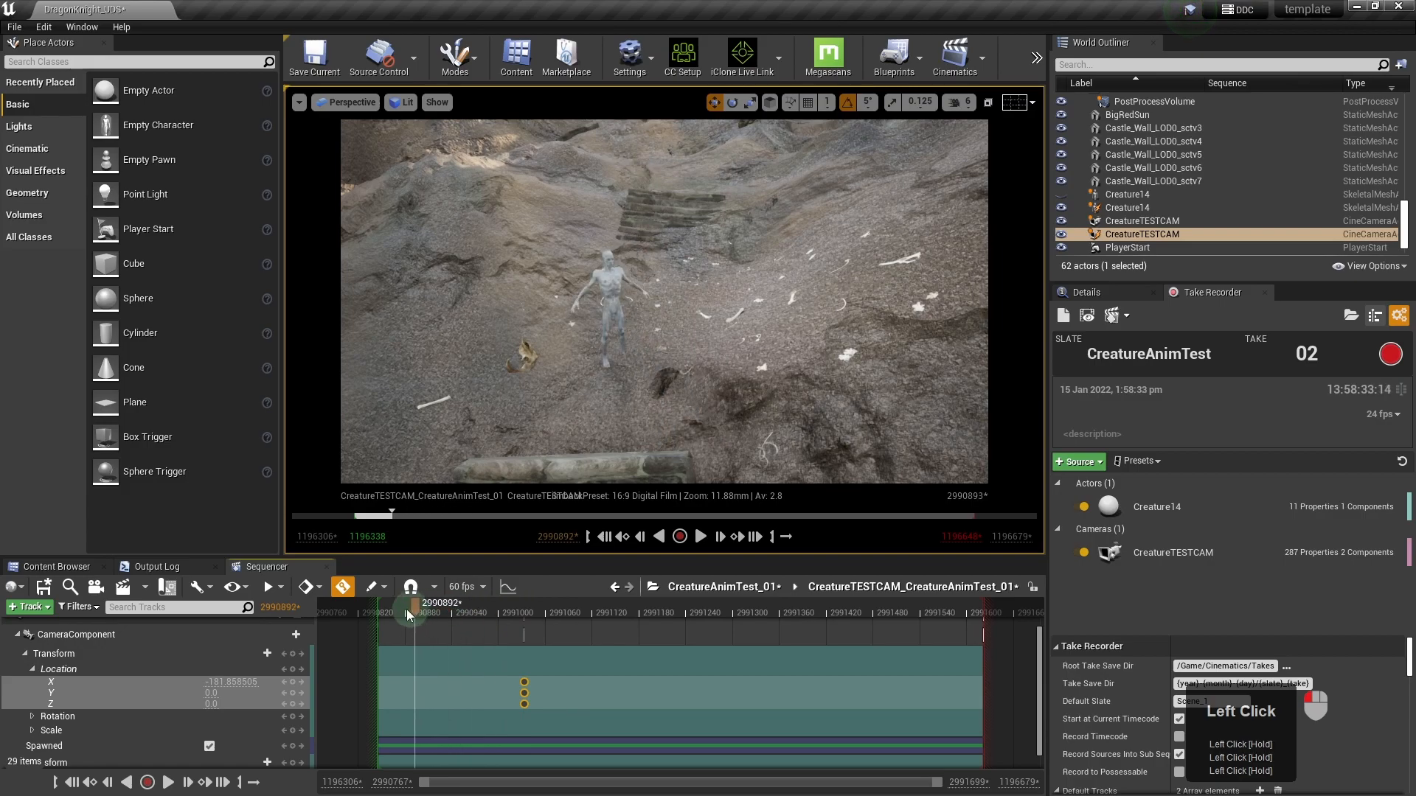
click(378, 609)
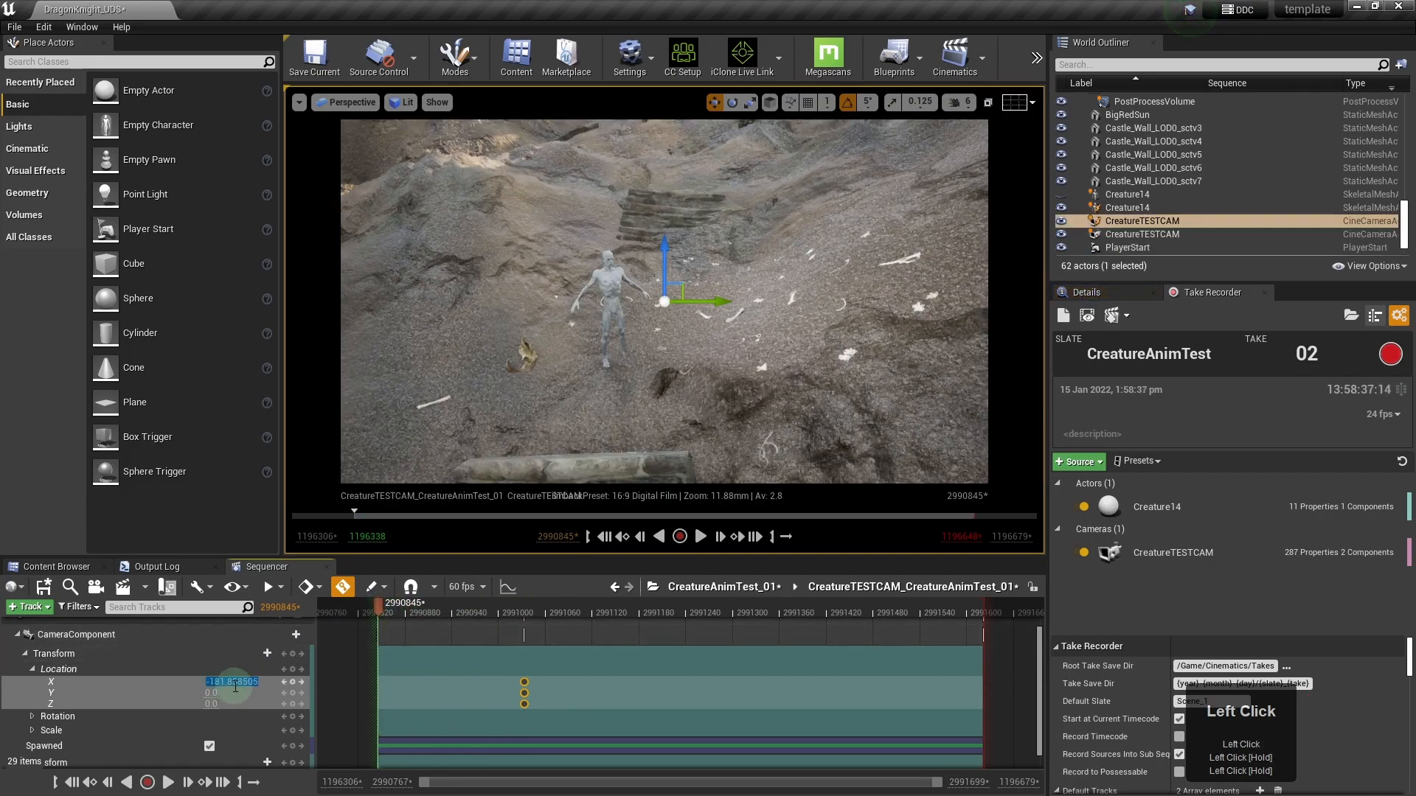
key(Return)
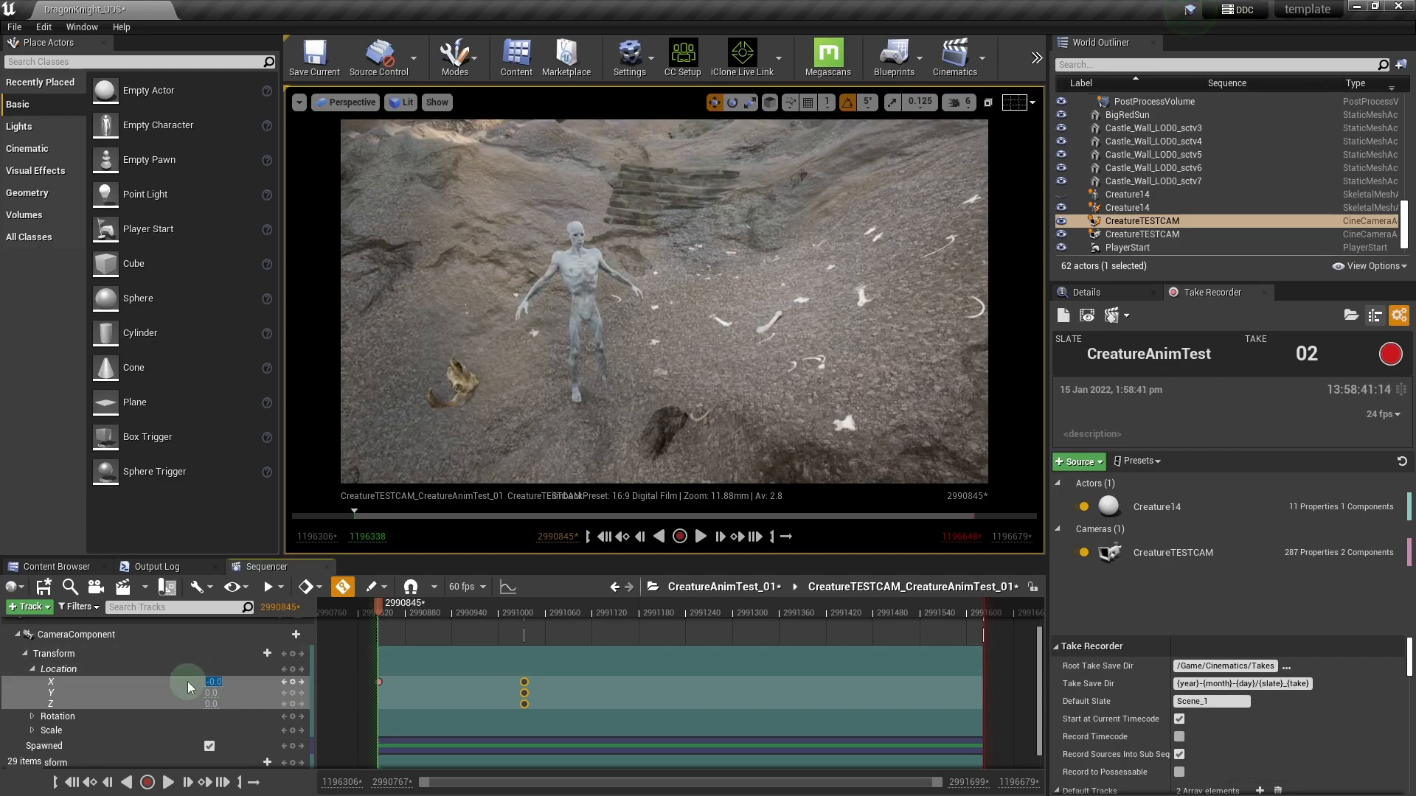
click(162, 682)
drag(78, 684, 217, 687)
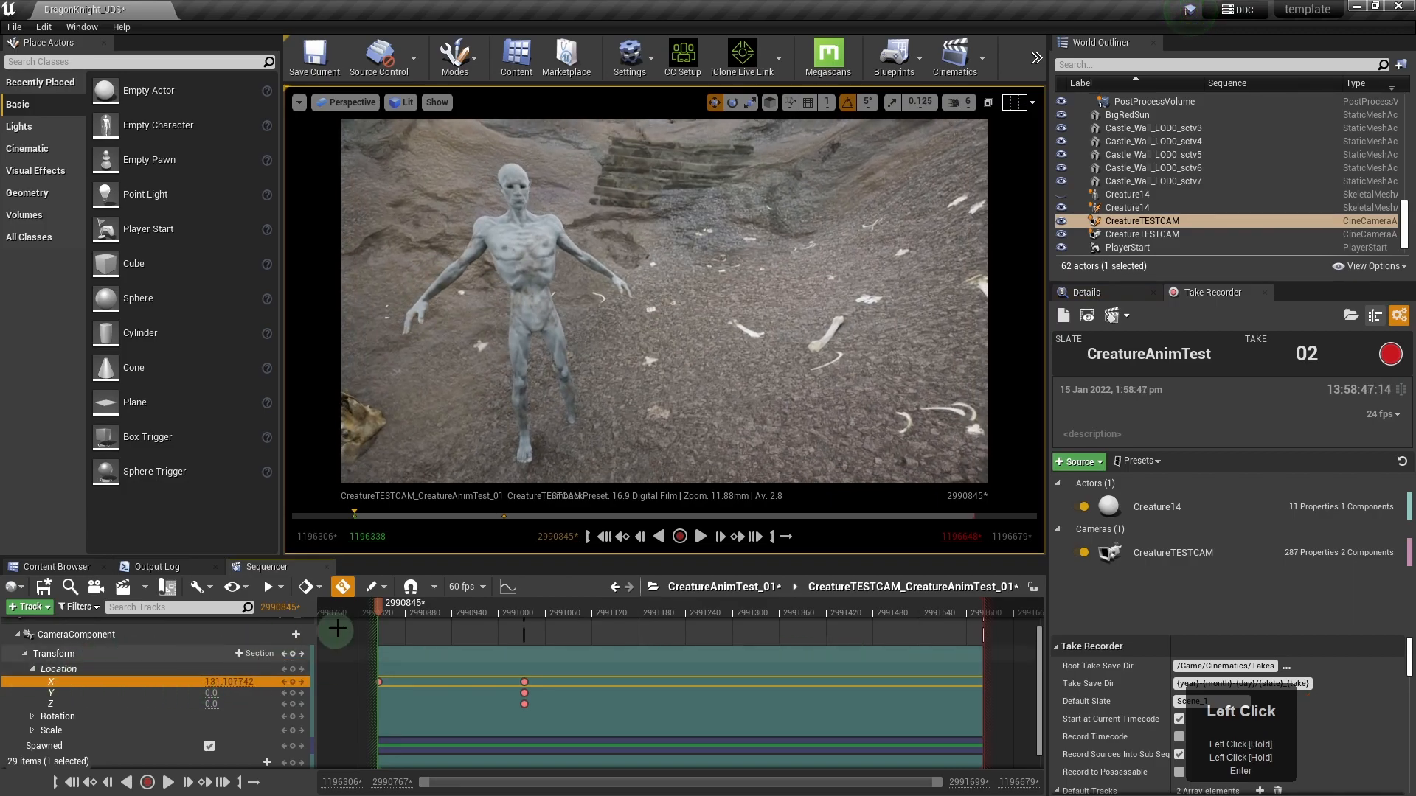
- Shift the camera's starting X location keyframe later, to about frame 2990891
drag(382, 605, 414, 616)
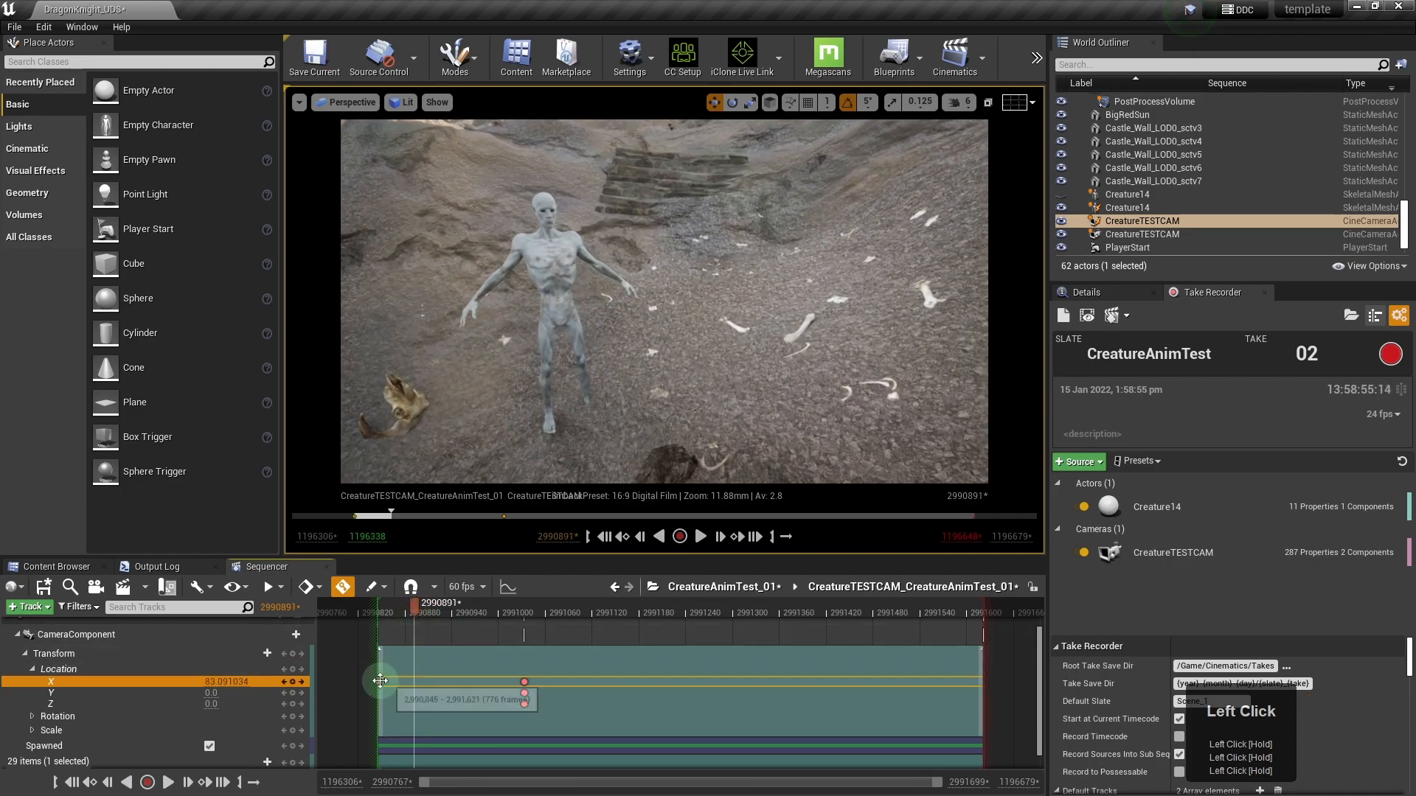
drag(380, 683, 418, 682)
click(418, 608)
- Return to the CreatureAnimTest_01 master sequence and scrub to frame 2991094 to review the camera move
drag(418, 607, 462, 615)
click(727, 587)
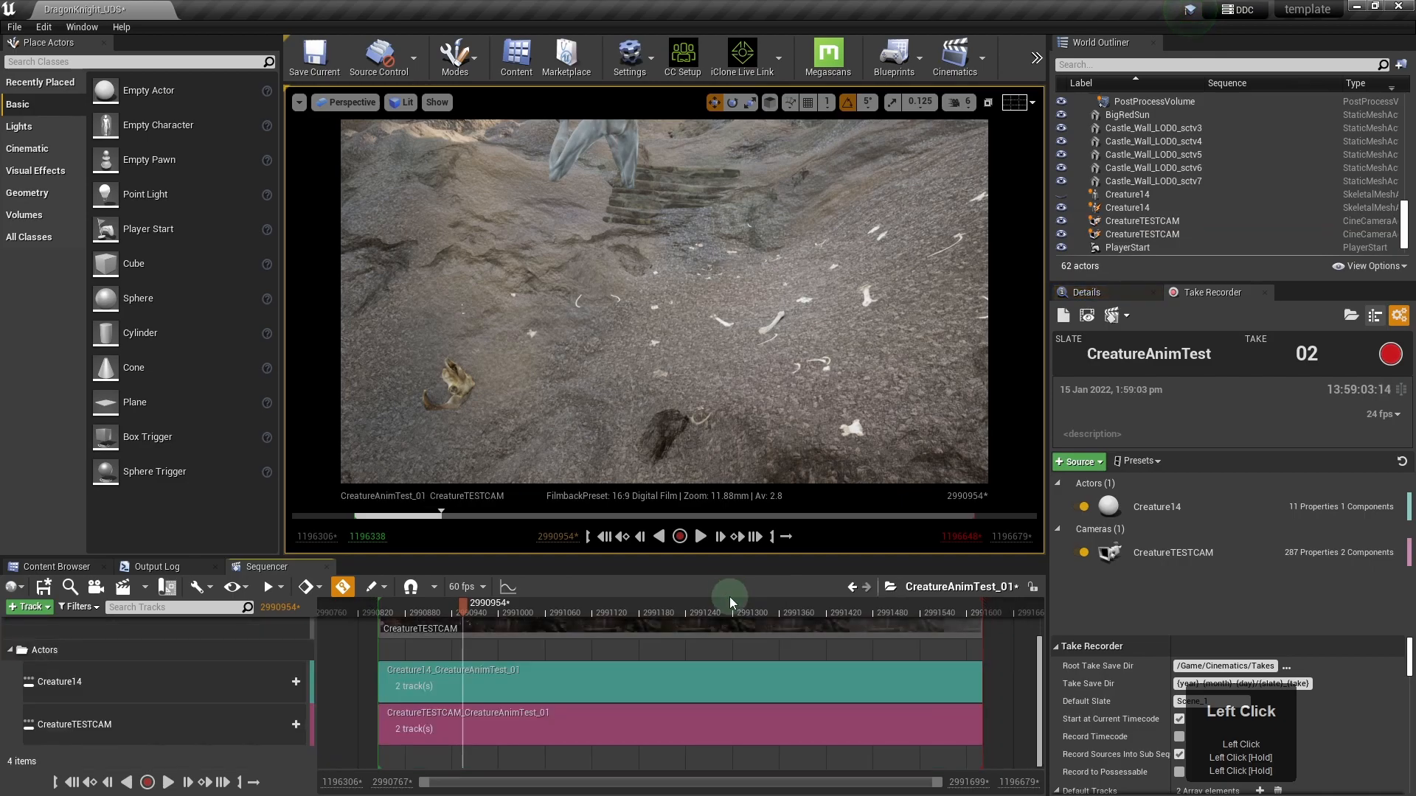
mouse_move(465, 610)
mouse_down()
mouse_move(401, 615)
mouse_move(626, 606)
mouse_move(572, 607)
mouse_up()
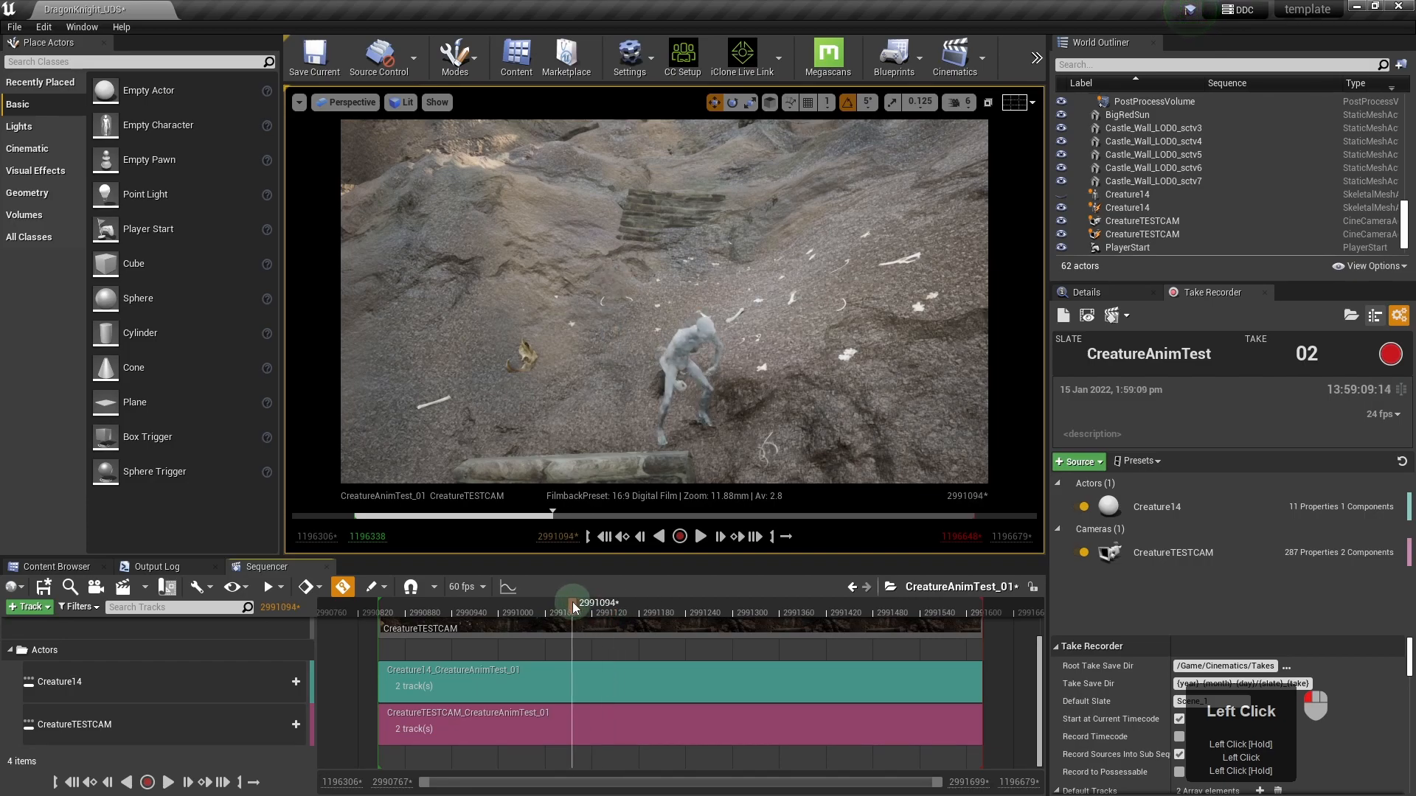
- Inspect the location keyframes in the CreatureTESTCAM subsequence and return to the CreatureAnimTest_01 master sequence
double_click(473, 728)
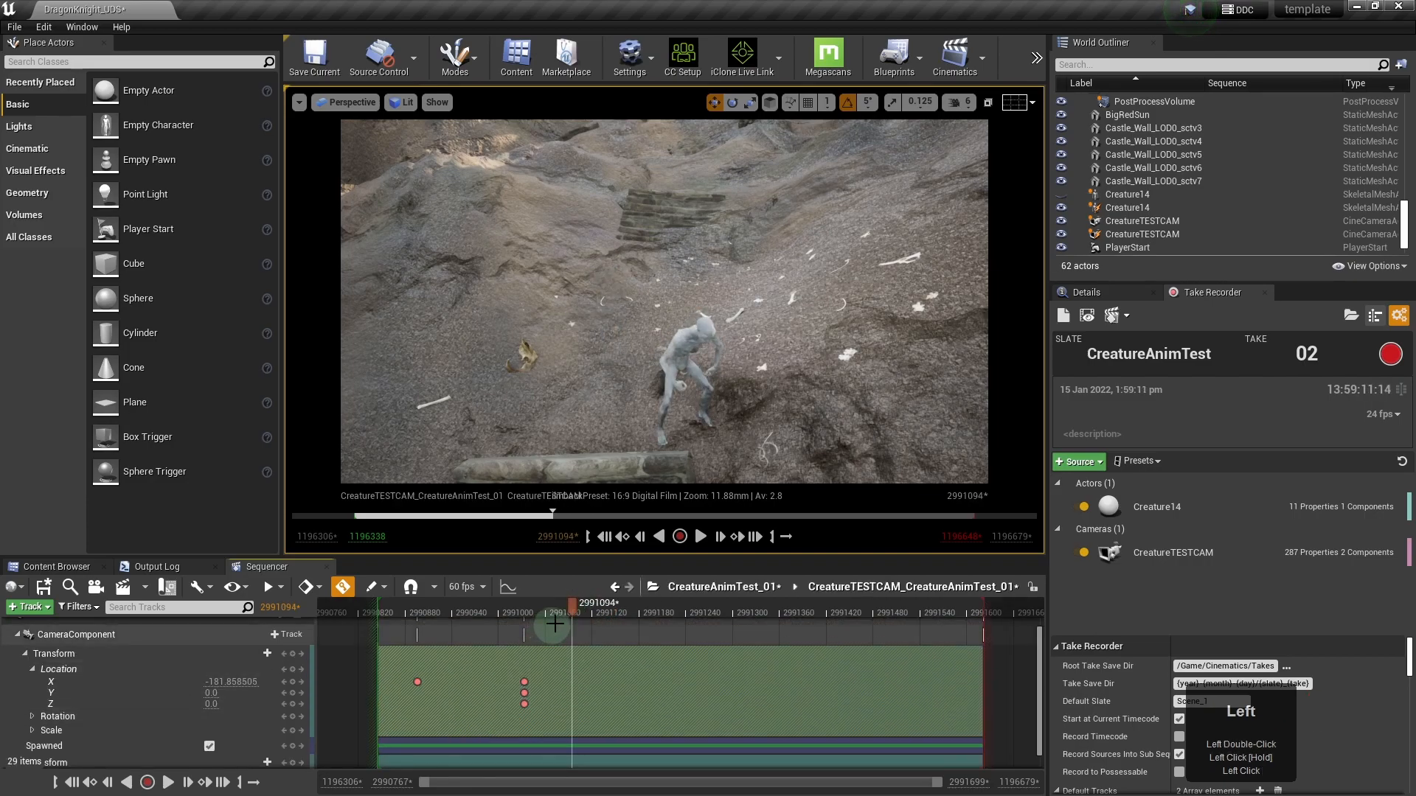
scroll(541, 677, down, 2)
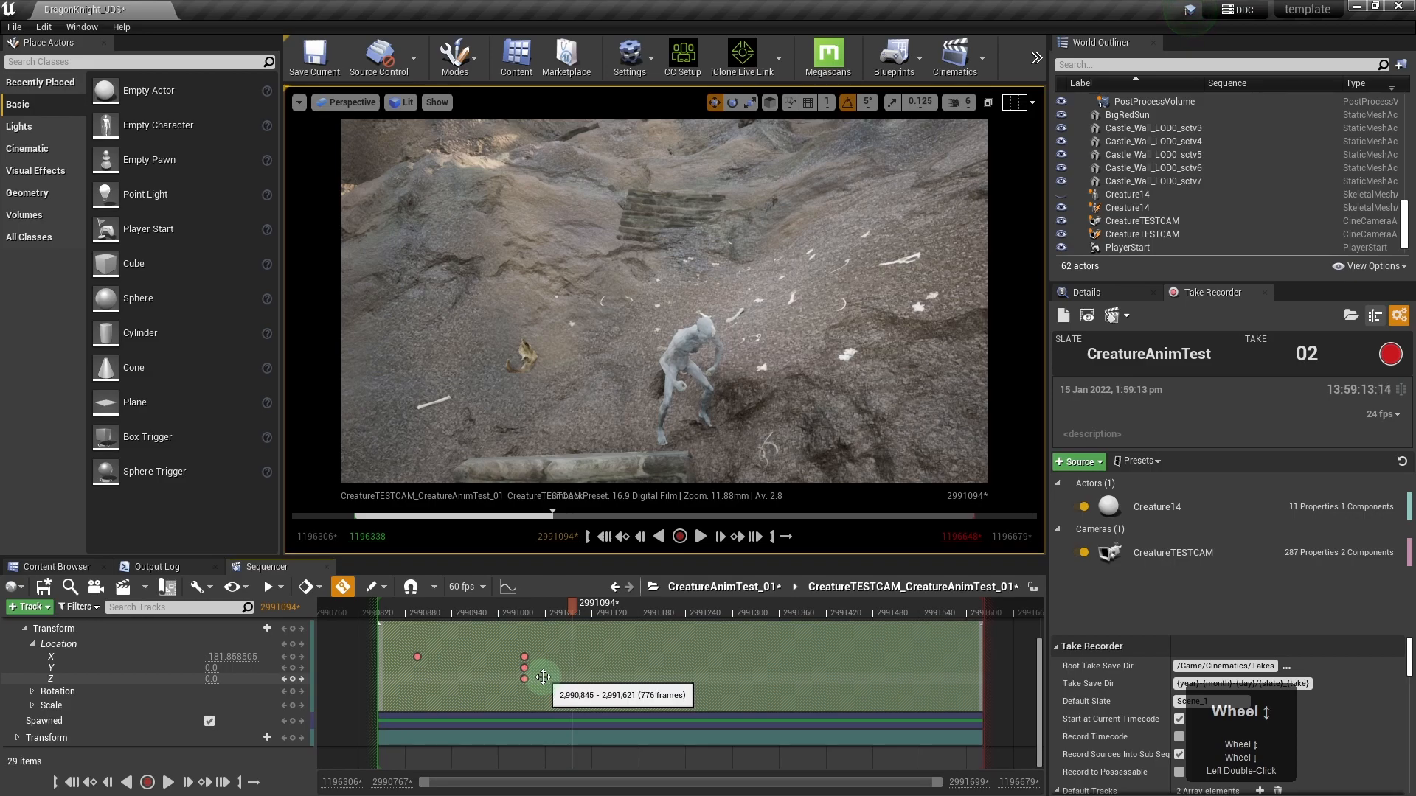
scroll(543, 677, up, 3)
click(723, 586)
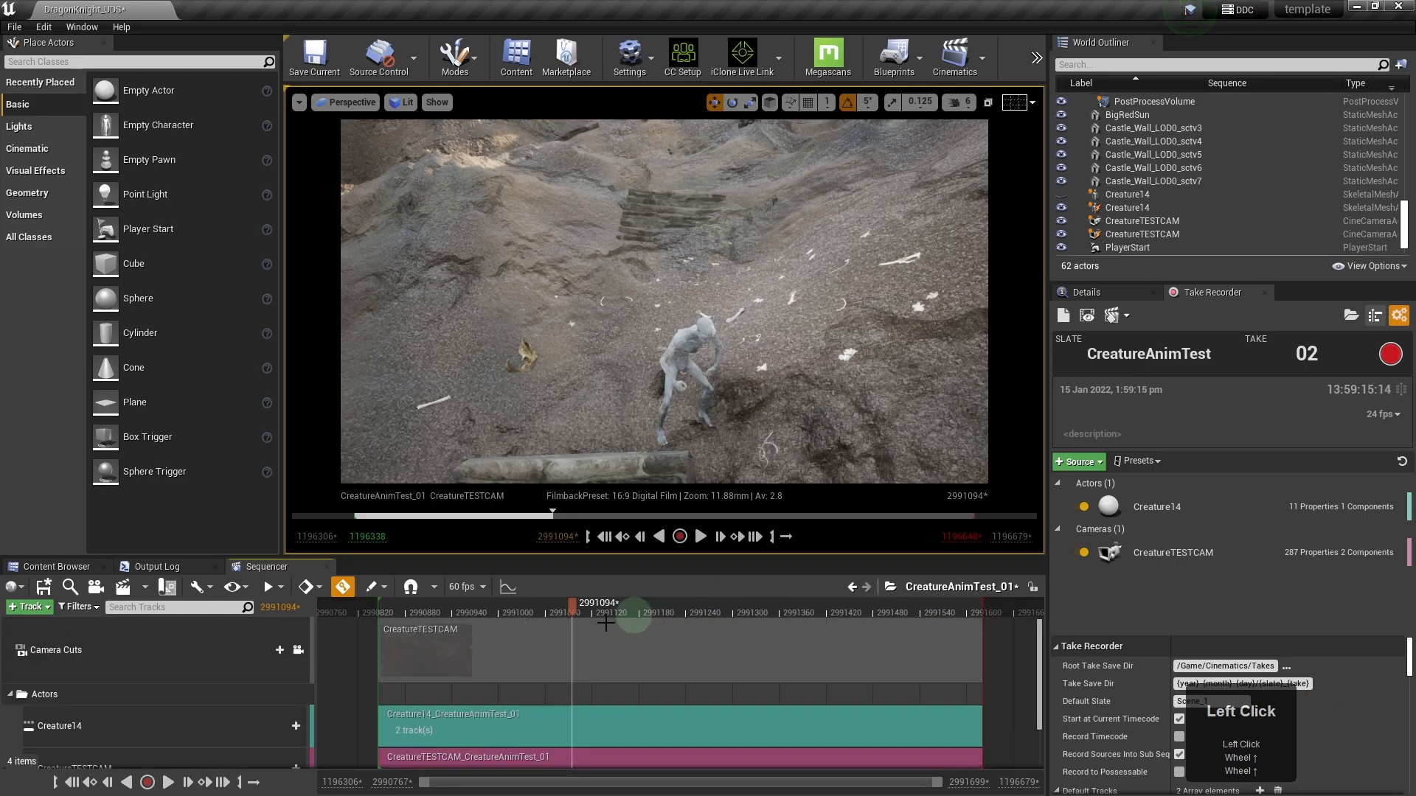
- In the Creature14 subsequence, set the When Finished property of the creature14_TempMotion animation clip to Keep State
double_click(453, 725)
click(450, 720)
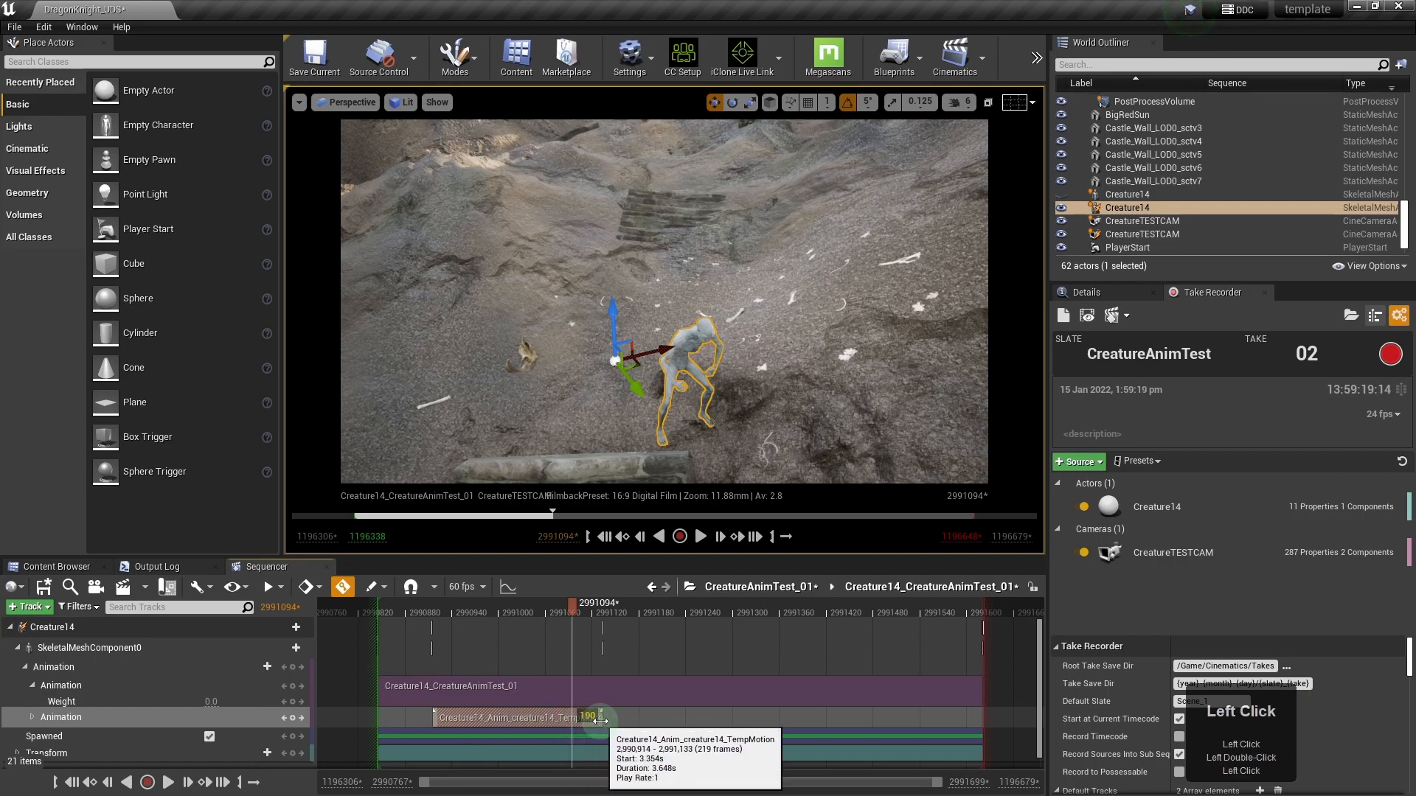
right_click(562, 719)
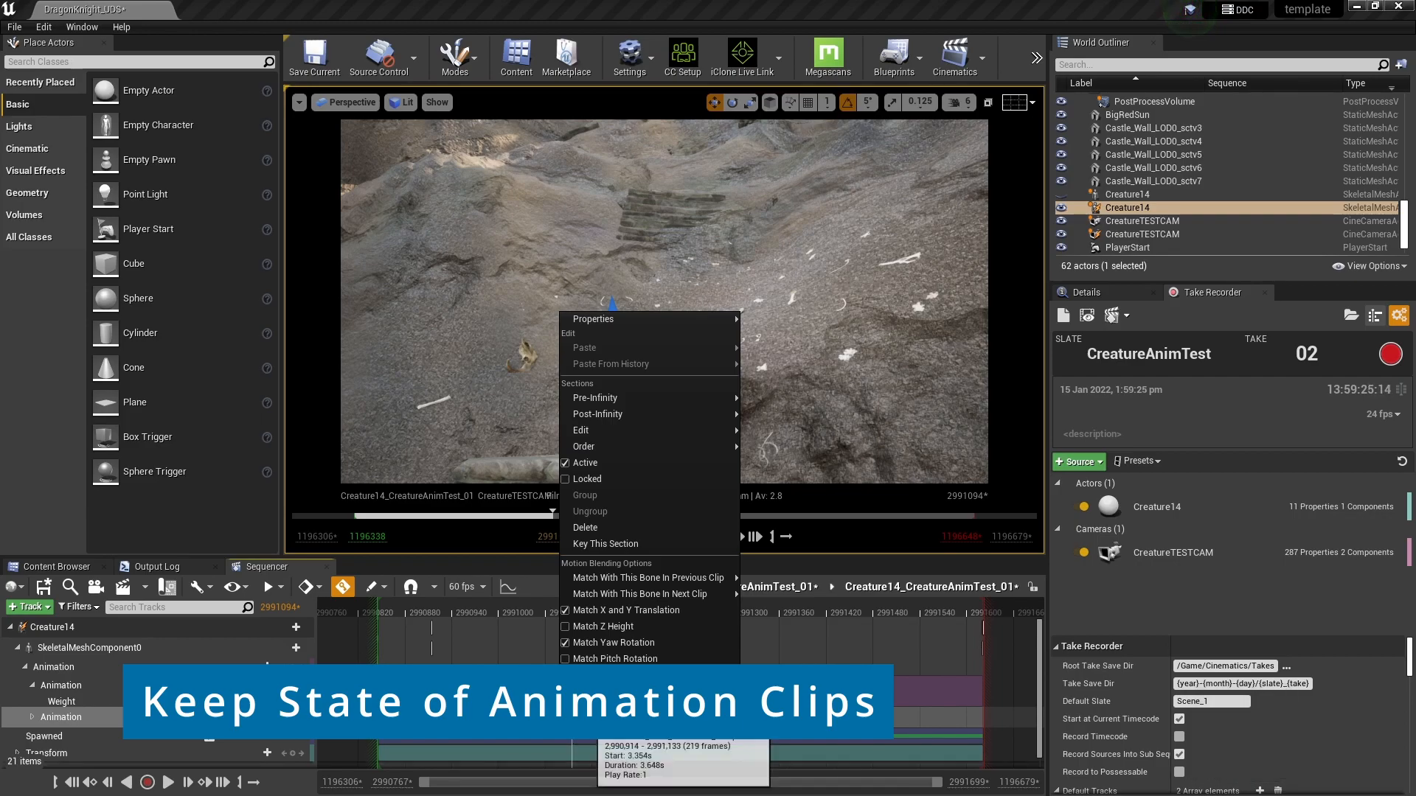
mouse_move(653, 322)
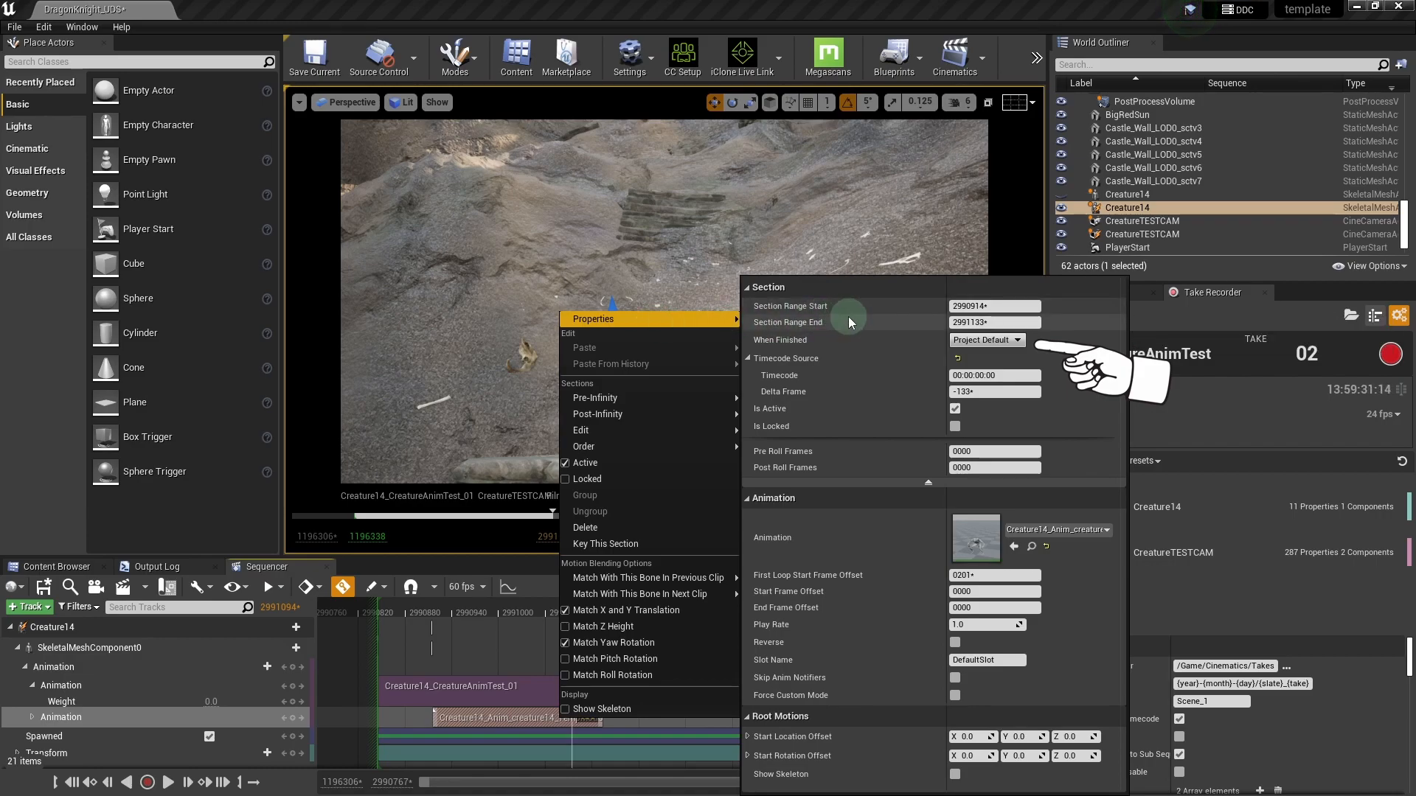
click(1016, 342)
click(1000, 353)
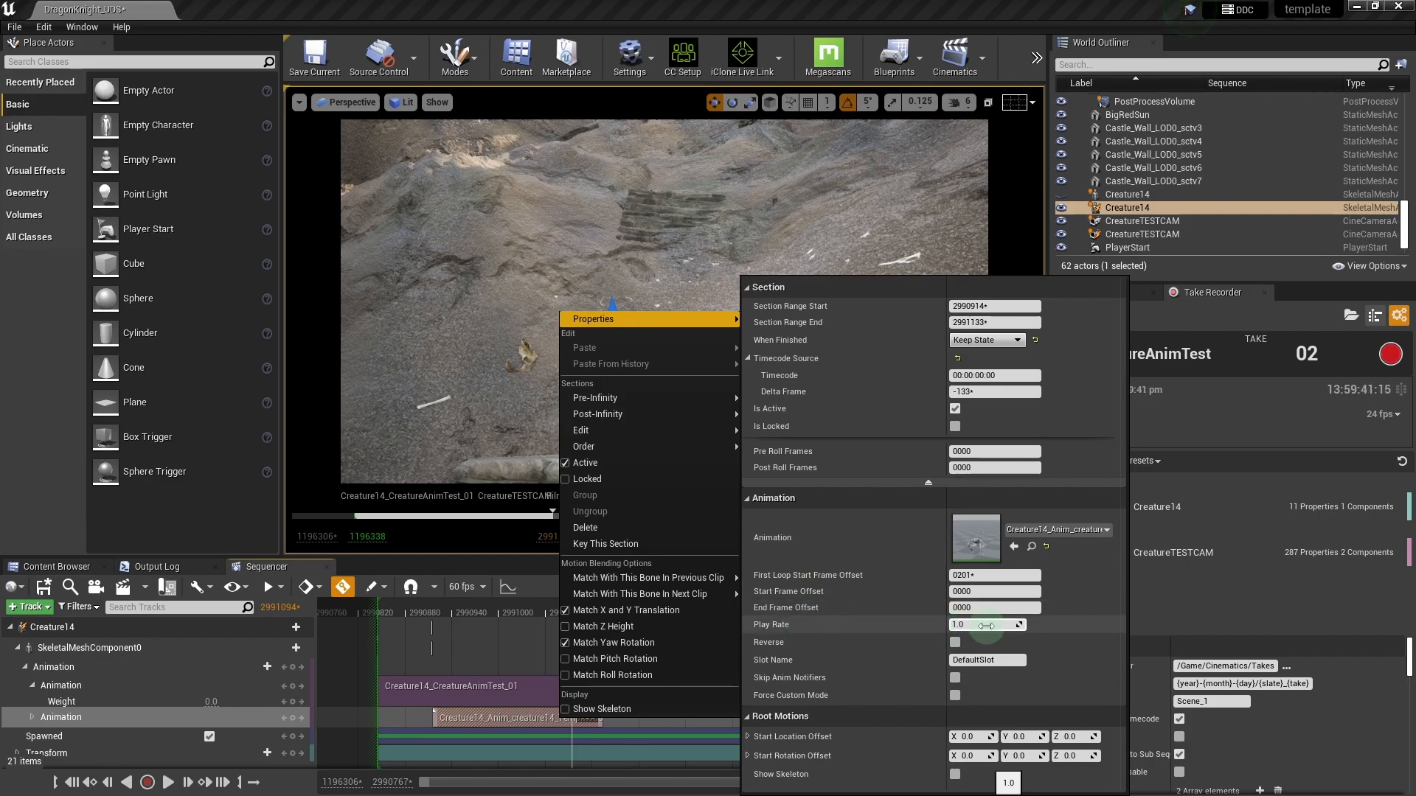
click(472, 563)
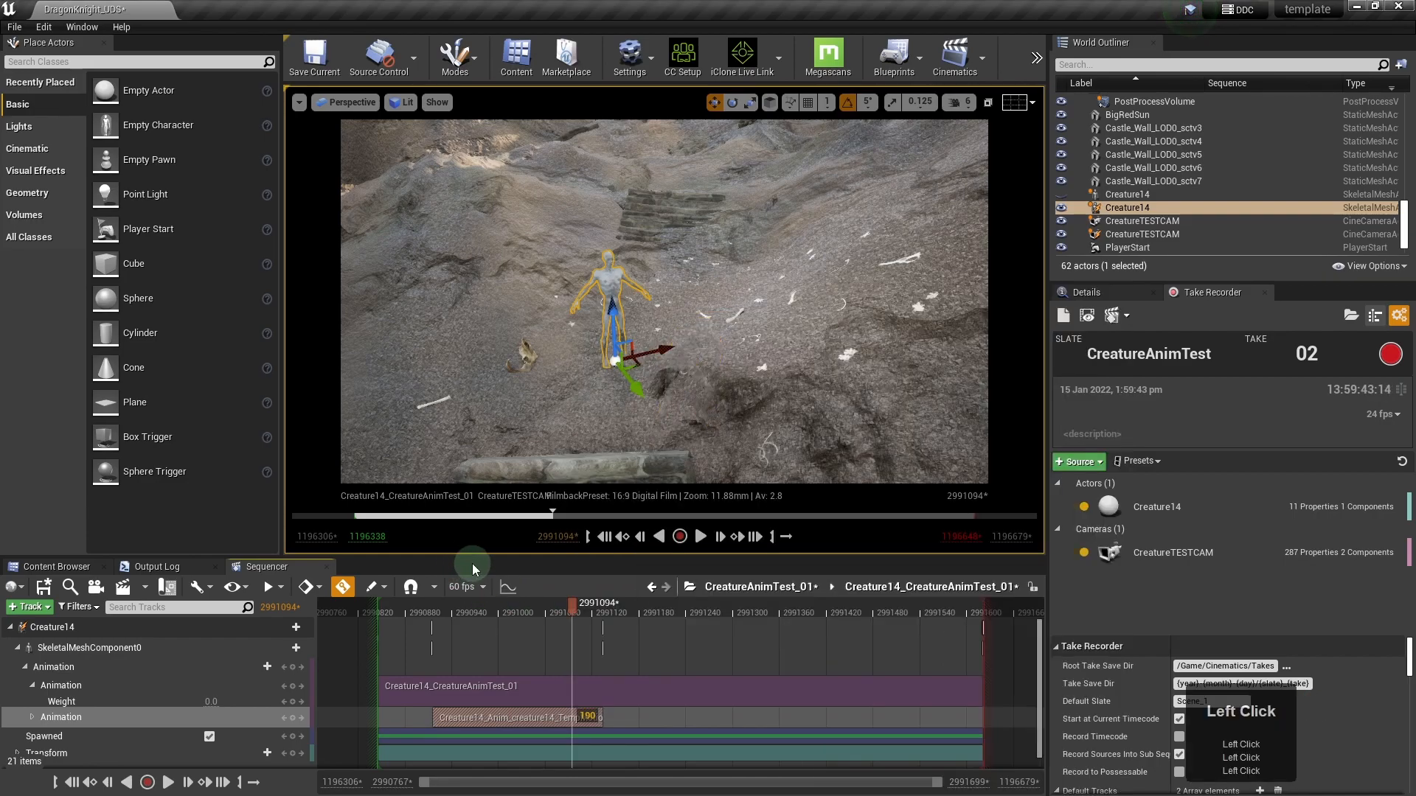
- Return to the CreatureAnimTest_01 master sequence and scrub around the end of the creature's animation clip, stopping at frame 2991131
drag(572, 604, 677, 598)
click(730, 587)
click(555, 601)
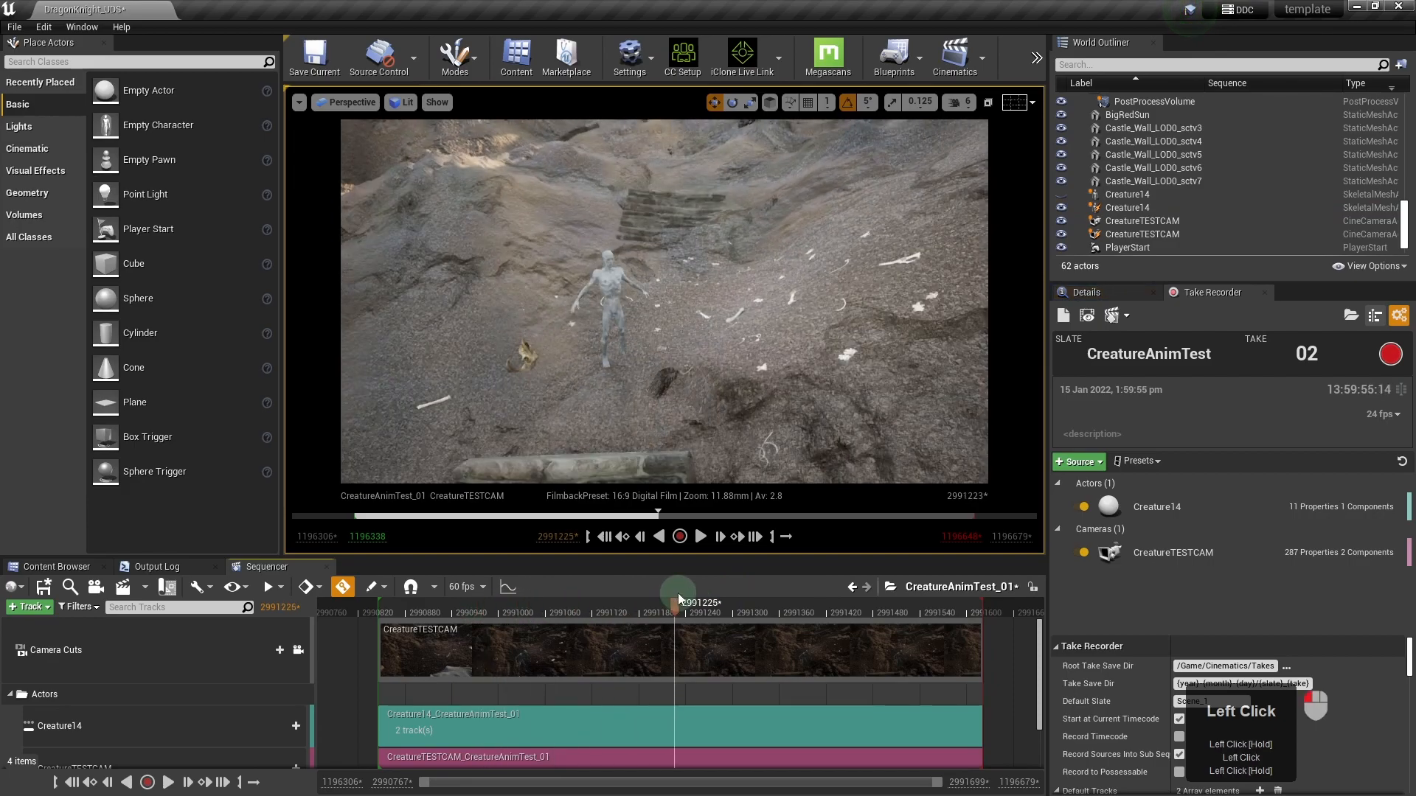
mouse_move(582, 596)
mouse_down()
mouse_move(506, 600)
mouse_move(622, 595)
mouse_move(602, 601)
mouse_up()
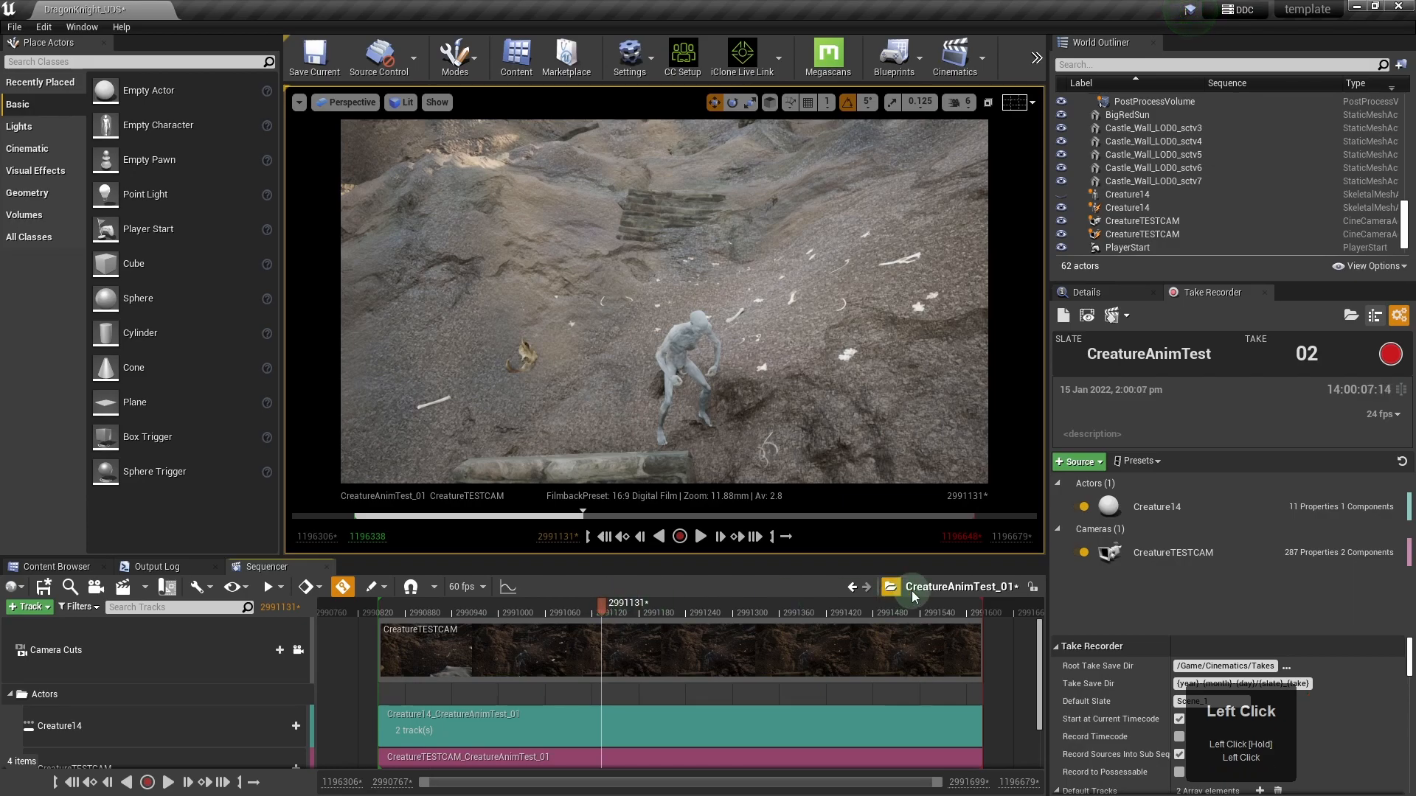
- Open the Creature14 subsequence, move the playhead to frame 2991108 and look at the animation clip's section trimming options
double_click(560, 724)
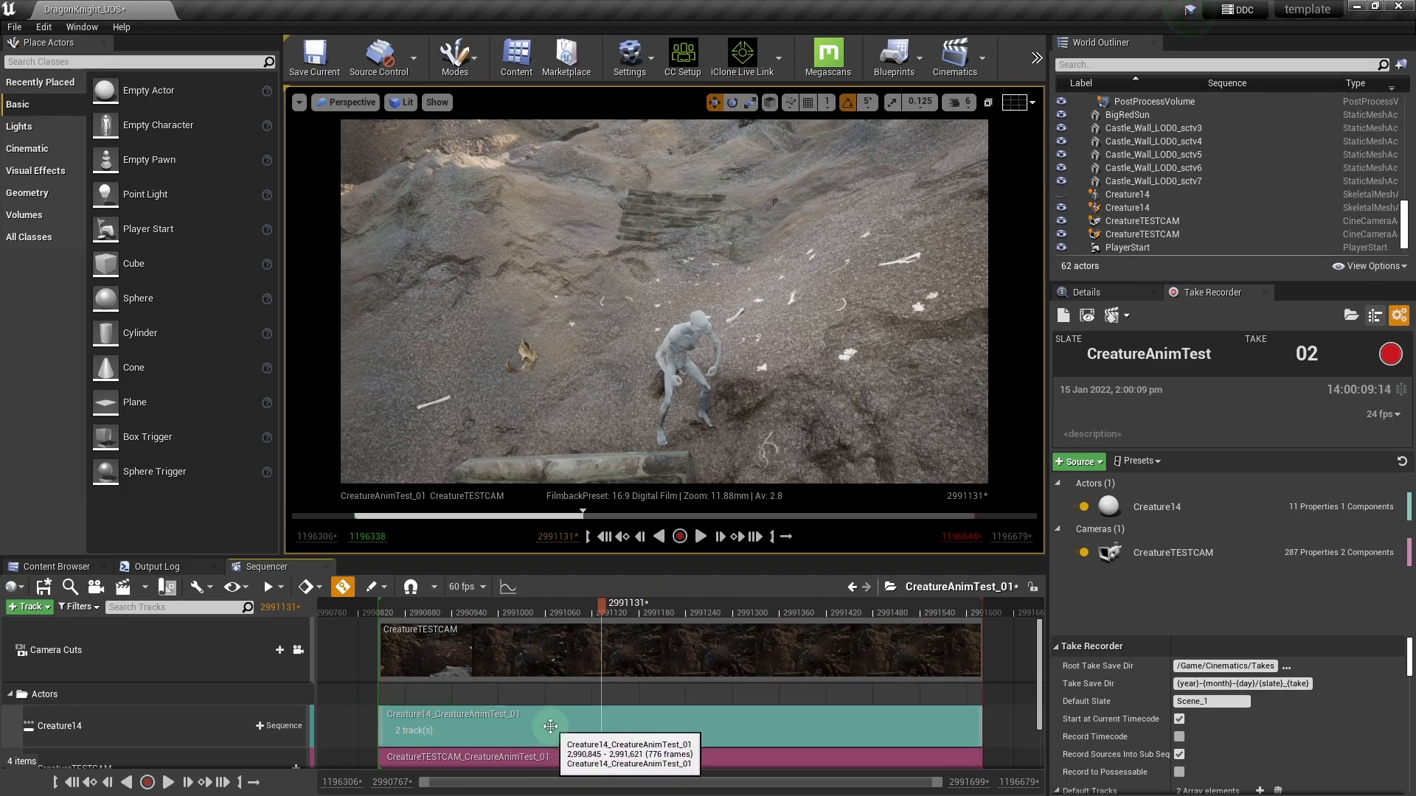
mouse_move(602, 616)
mouse_down()
mouse_move(530, 623)
mouse_move(612, 615)
mouse_move(580, 617)
mouse_up()
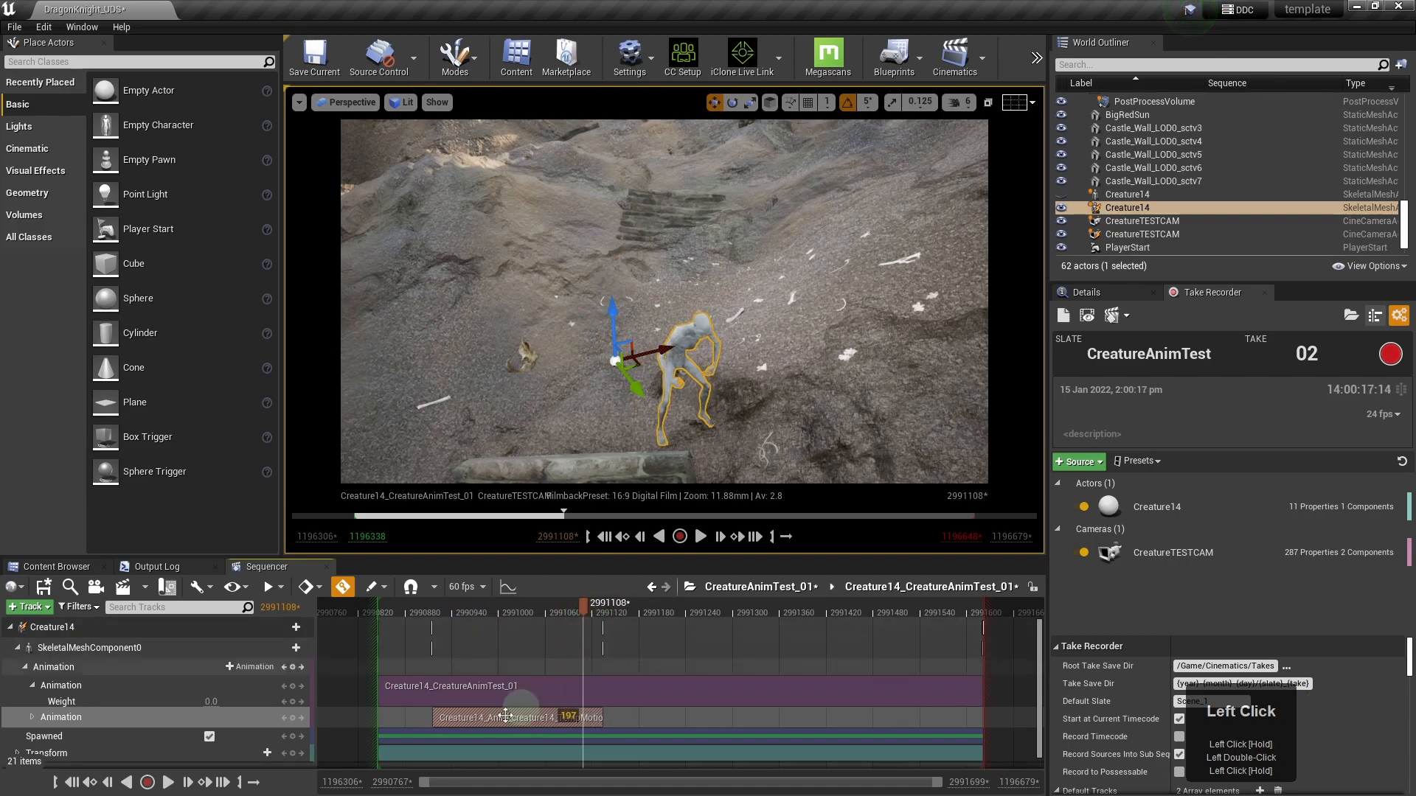
click(514, 717)
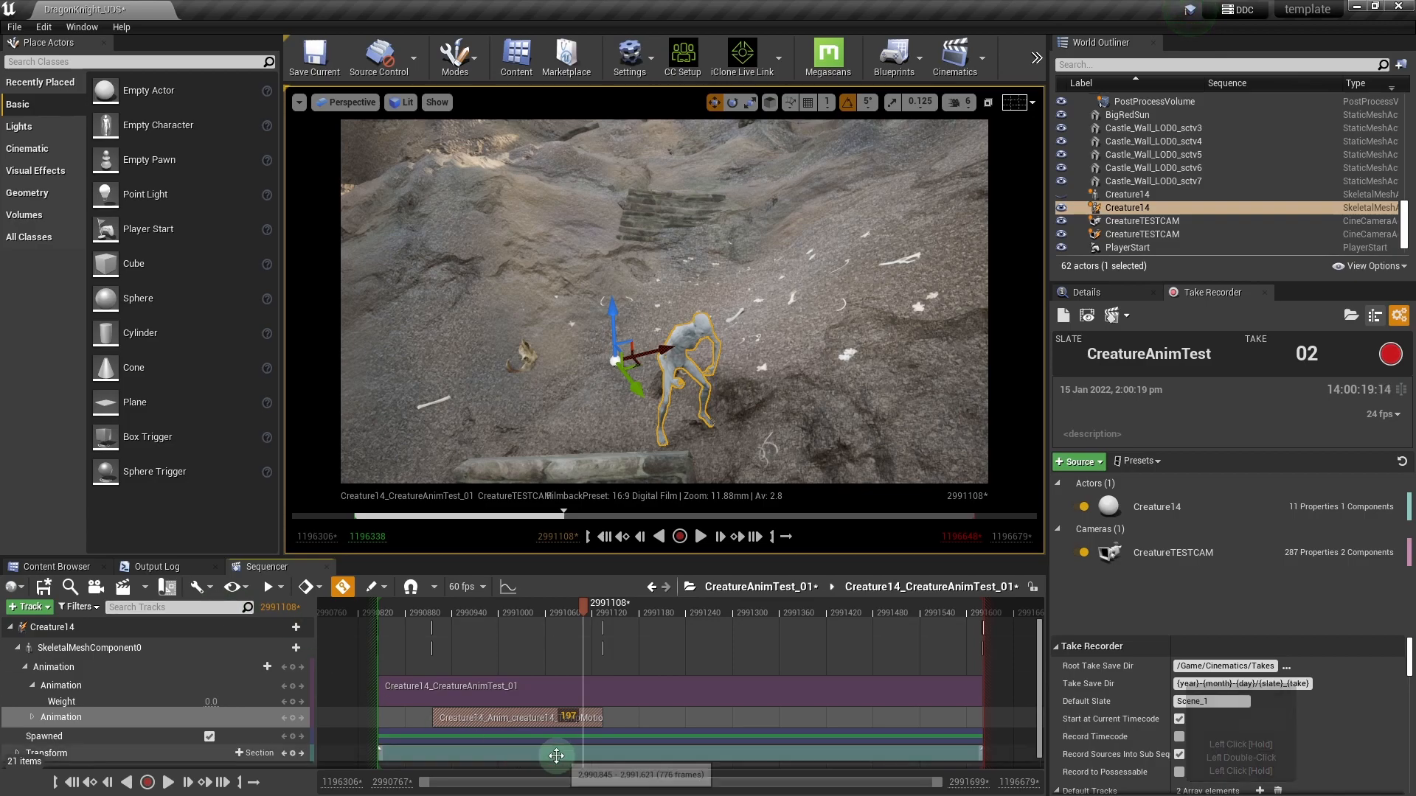
right_click(584, 717)
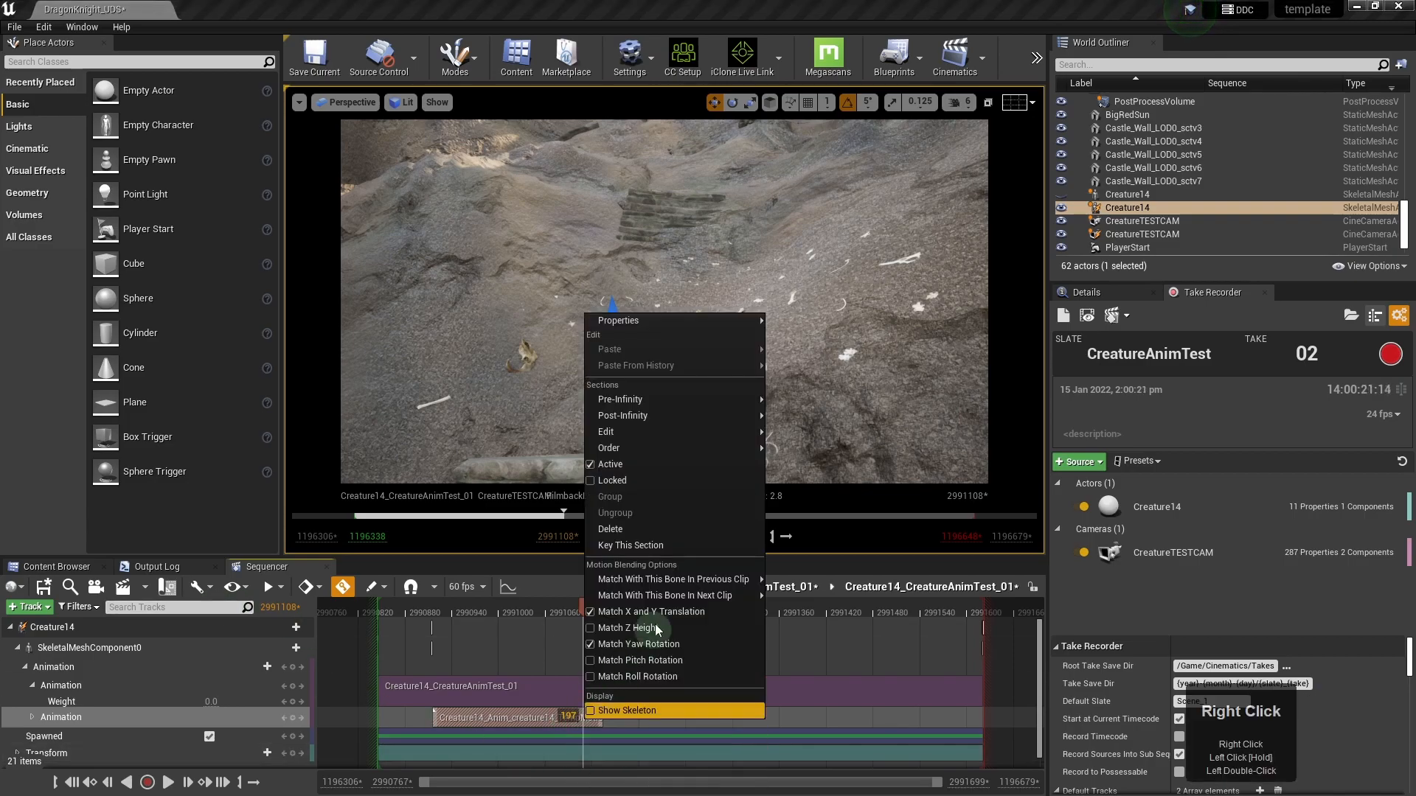
mouse_move(632, 435)
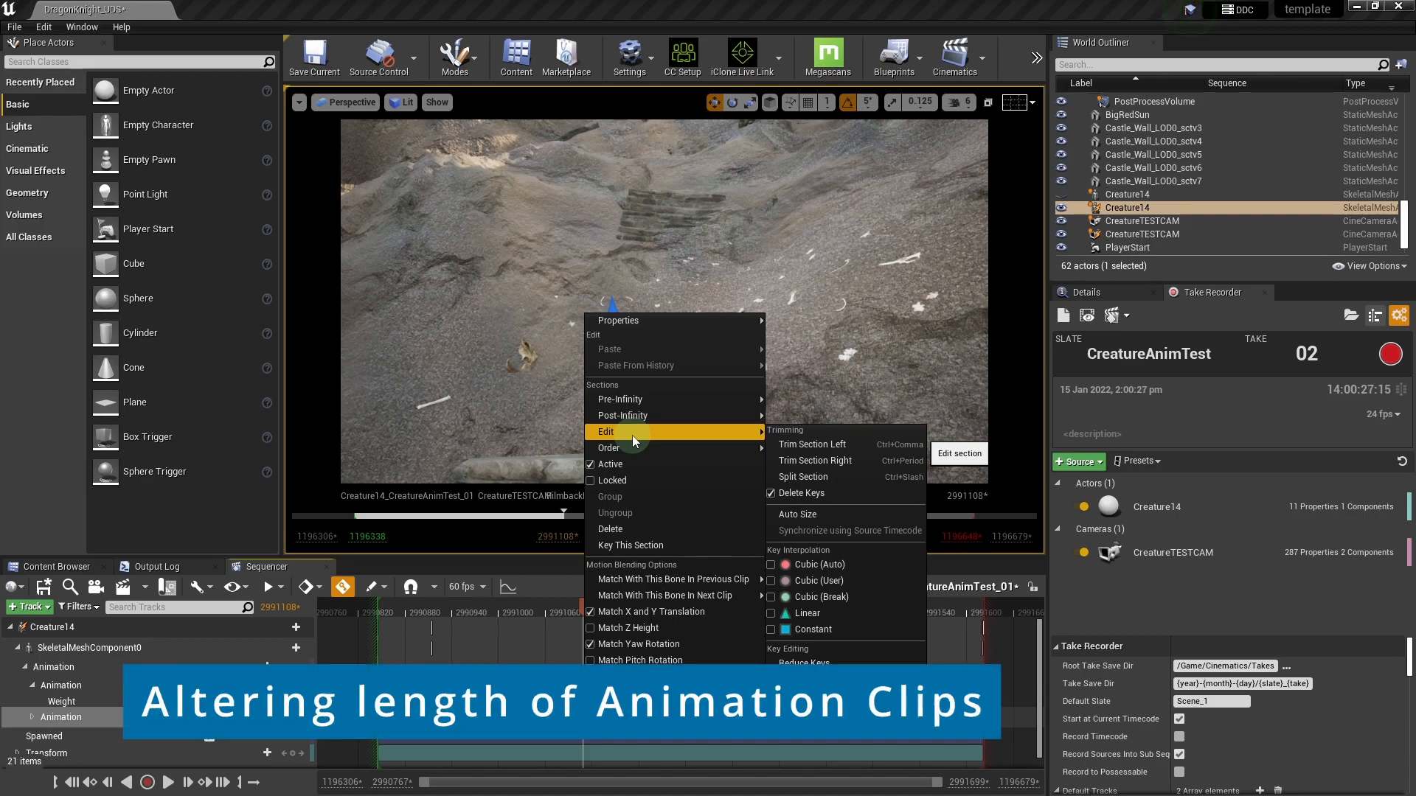
click(575, 728)
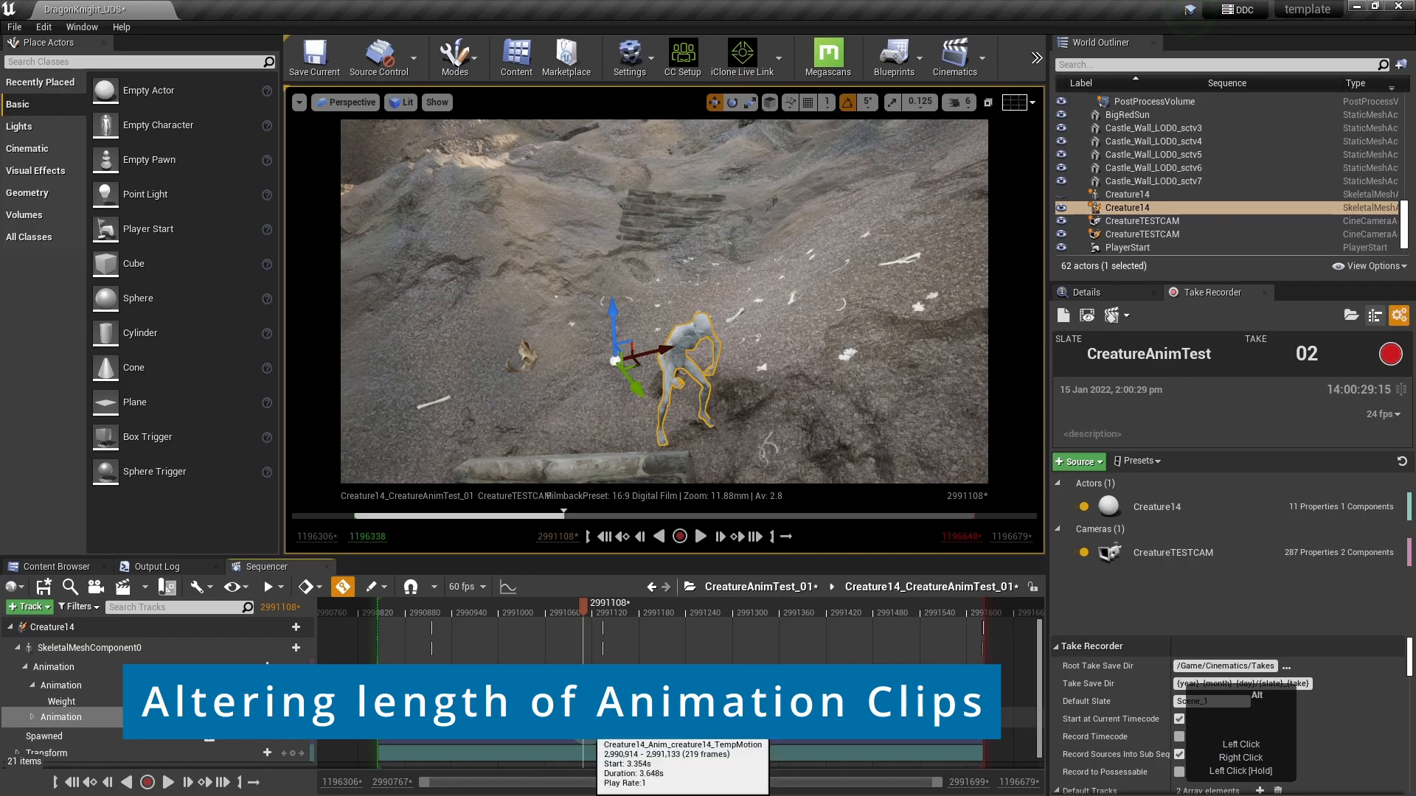
- Split the creature14_TempMotion animation clip at frame 2991126 and select the short piece after the cut
alt+shift+scroll(590, 726, up, 2)
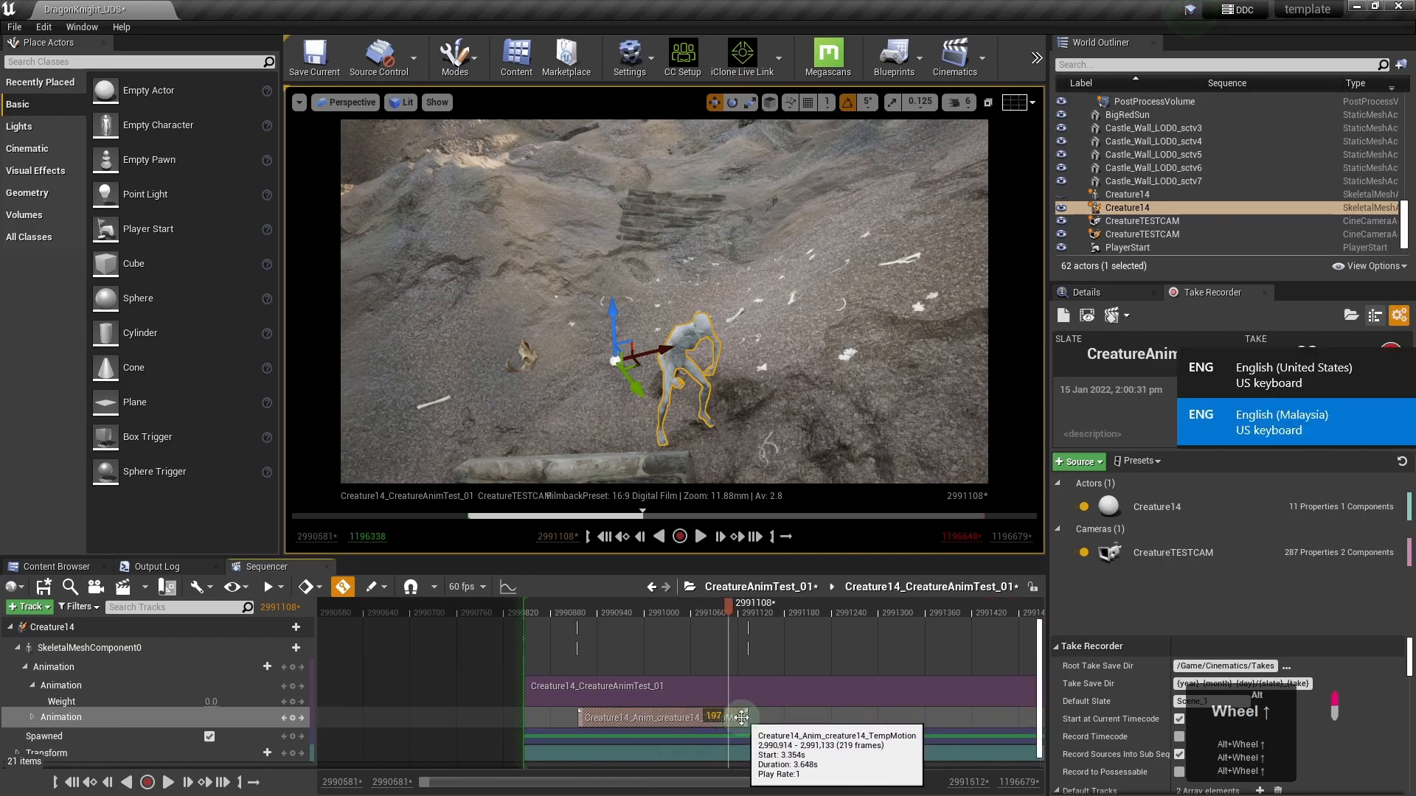
ctrl+scroll(743, 717, up, 3)
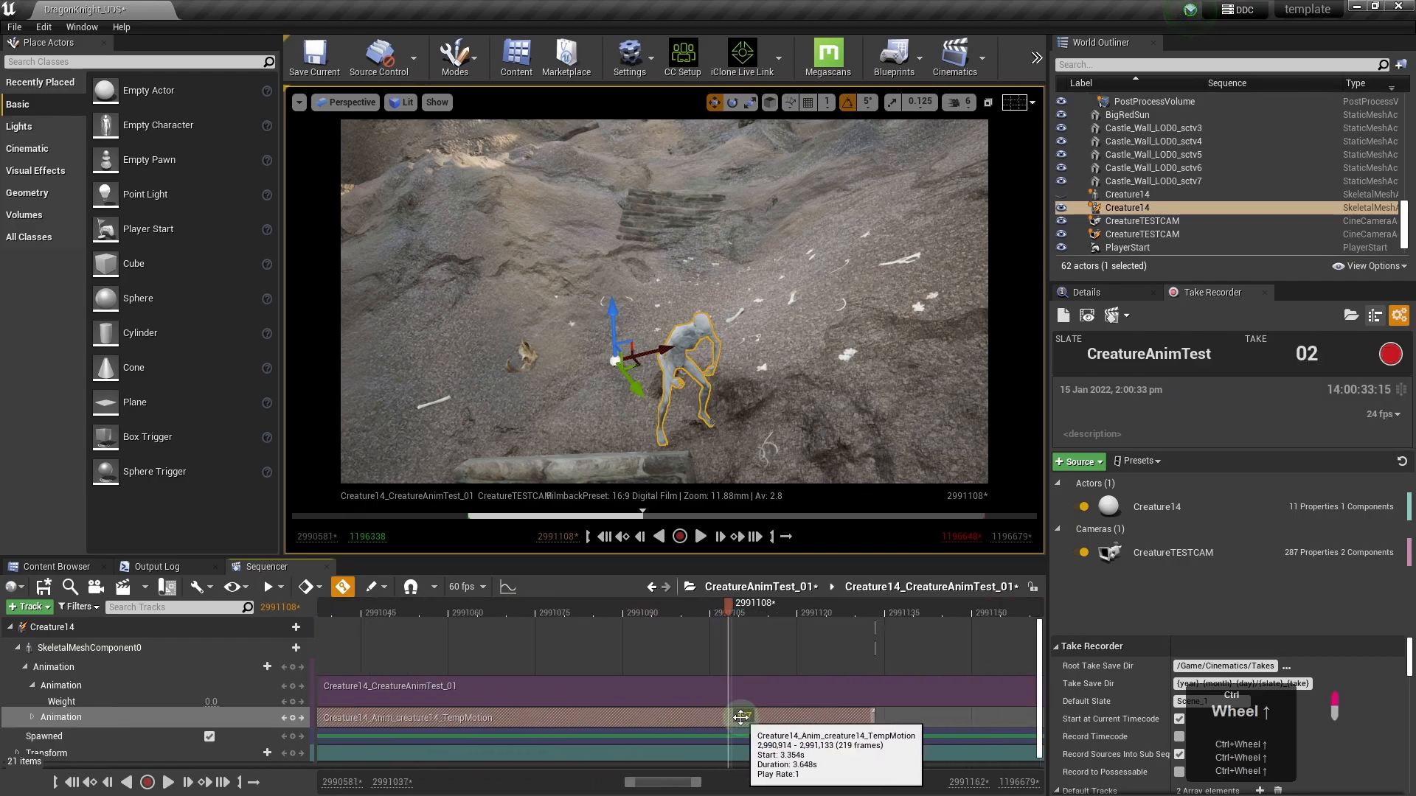
drag(732, 611, 836, 613)
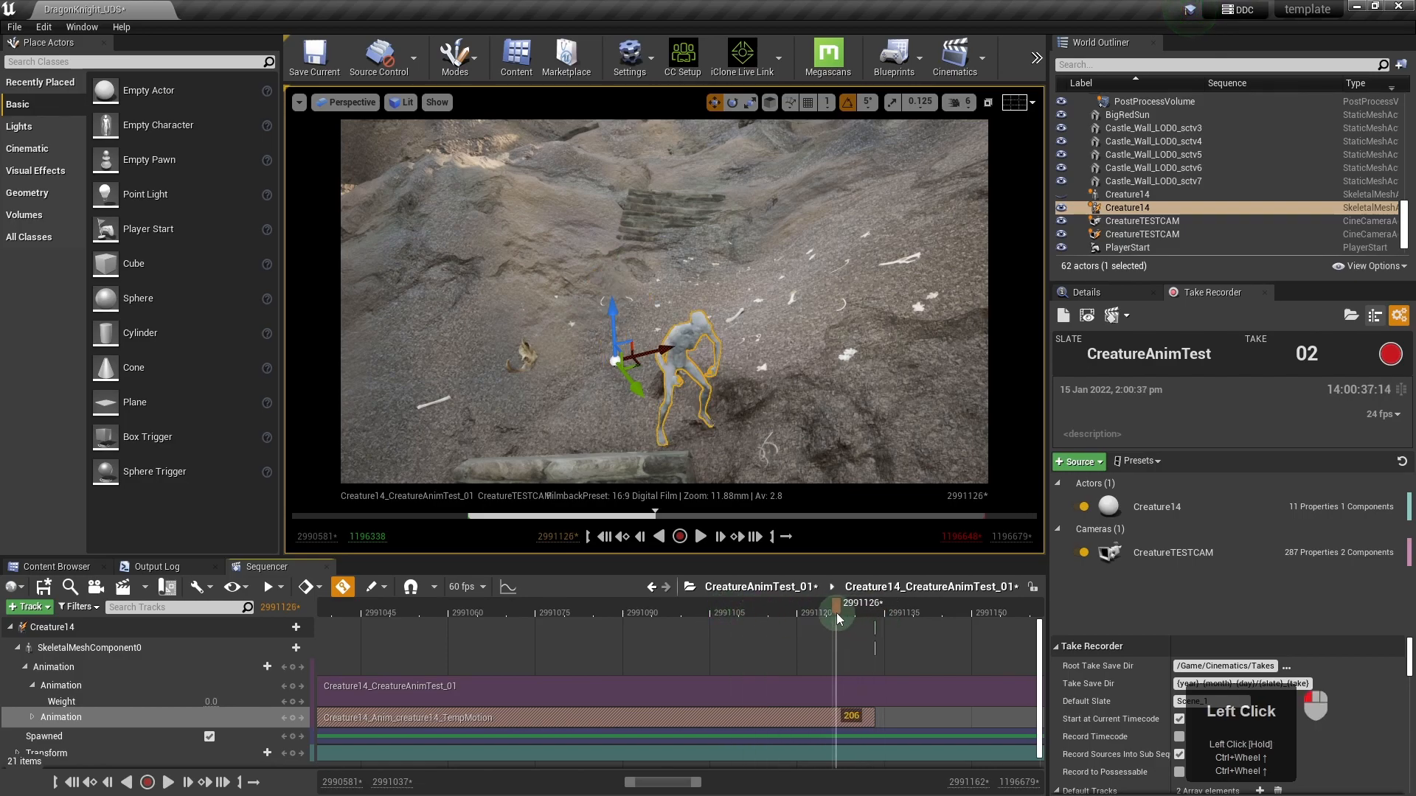
right_click(837, 721)
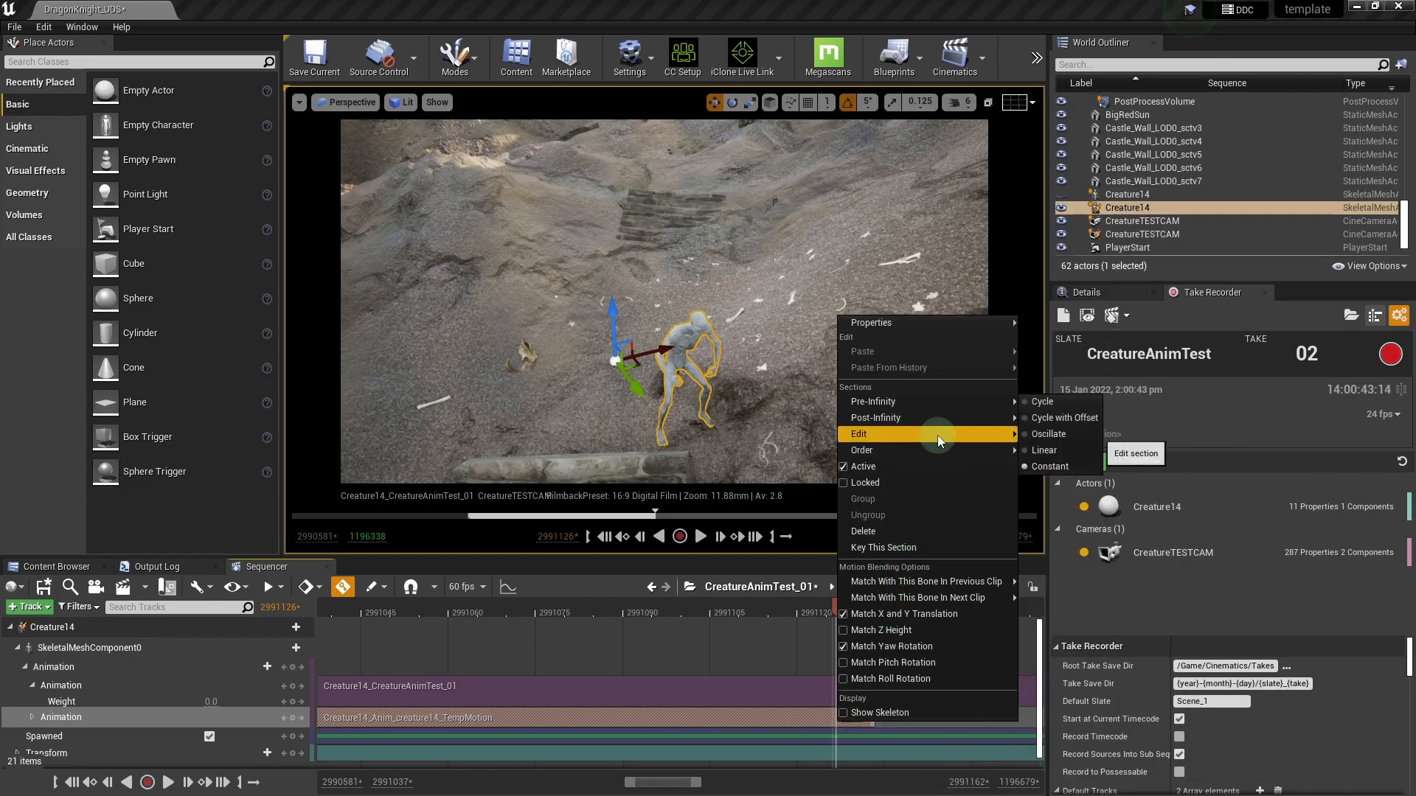
mouse_move(936, 435)
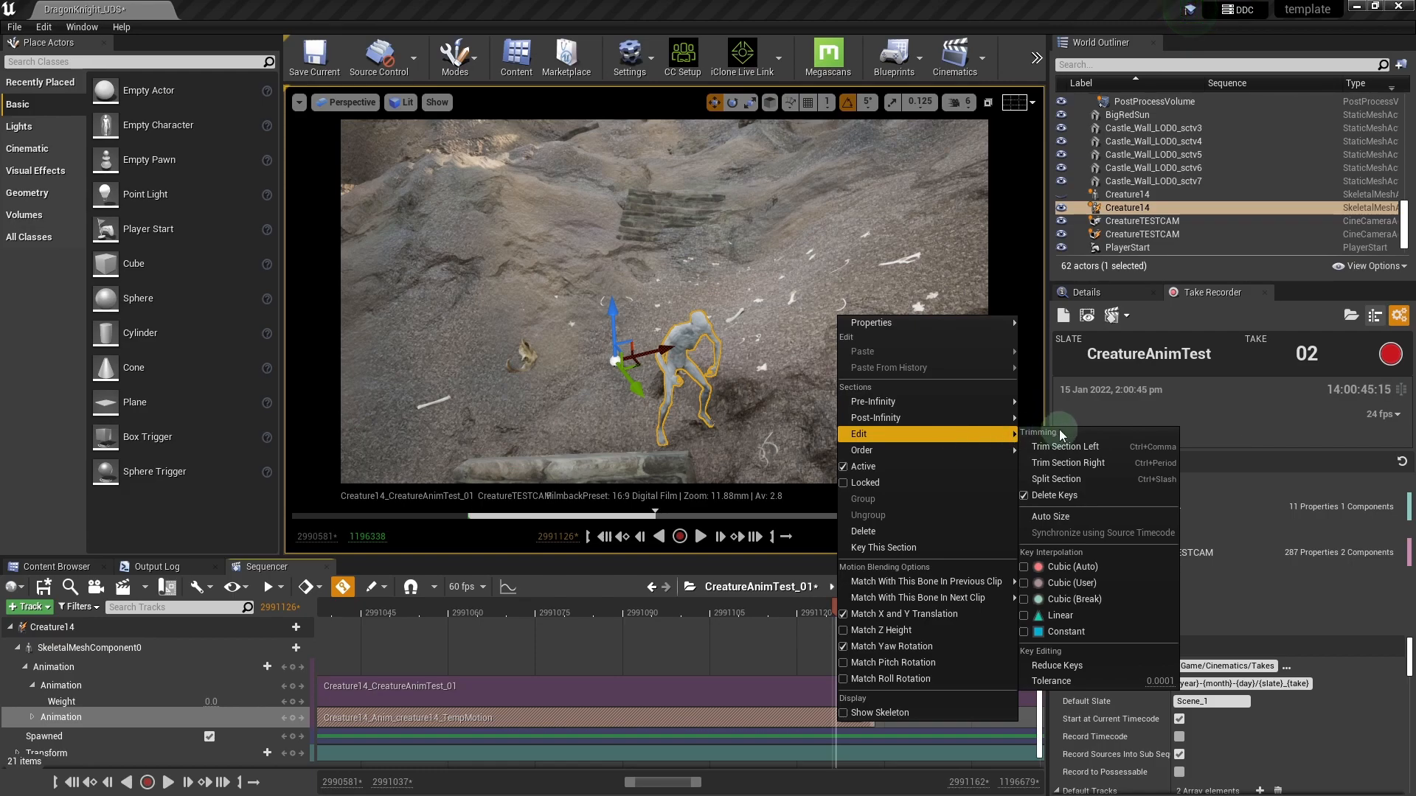
click(1077, 476)
click(878, 709)
click(862, 719)
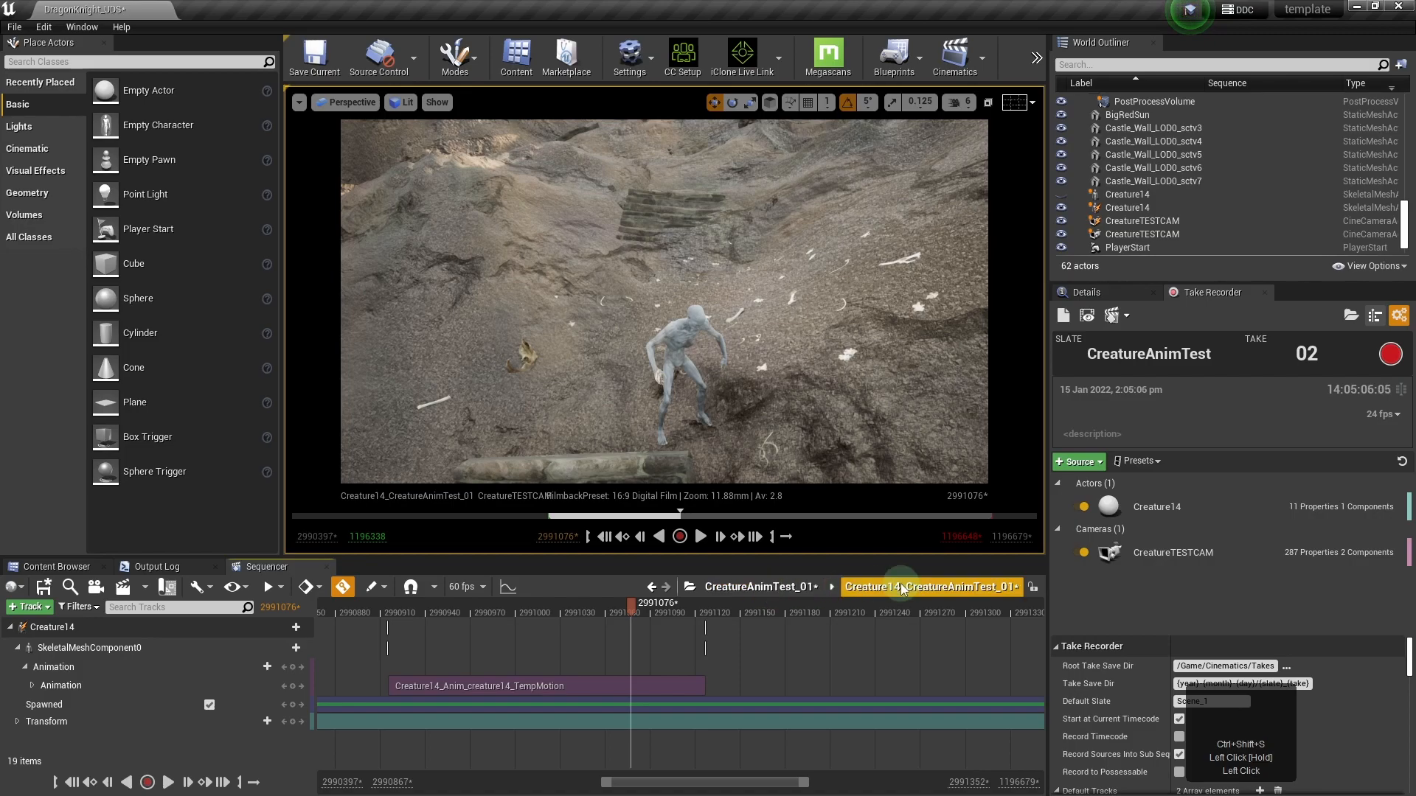
- Save the edited sequence and return to the CreatureAnimTest_01 master sequence
key(ctrl+s)
click(798, 587)
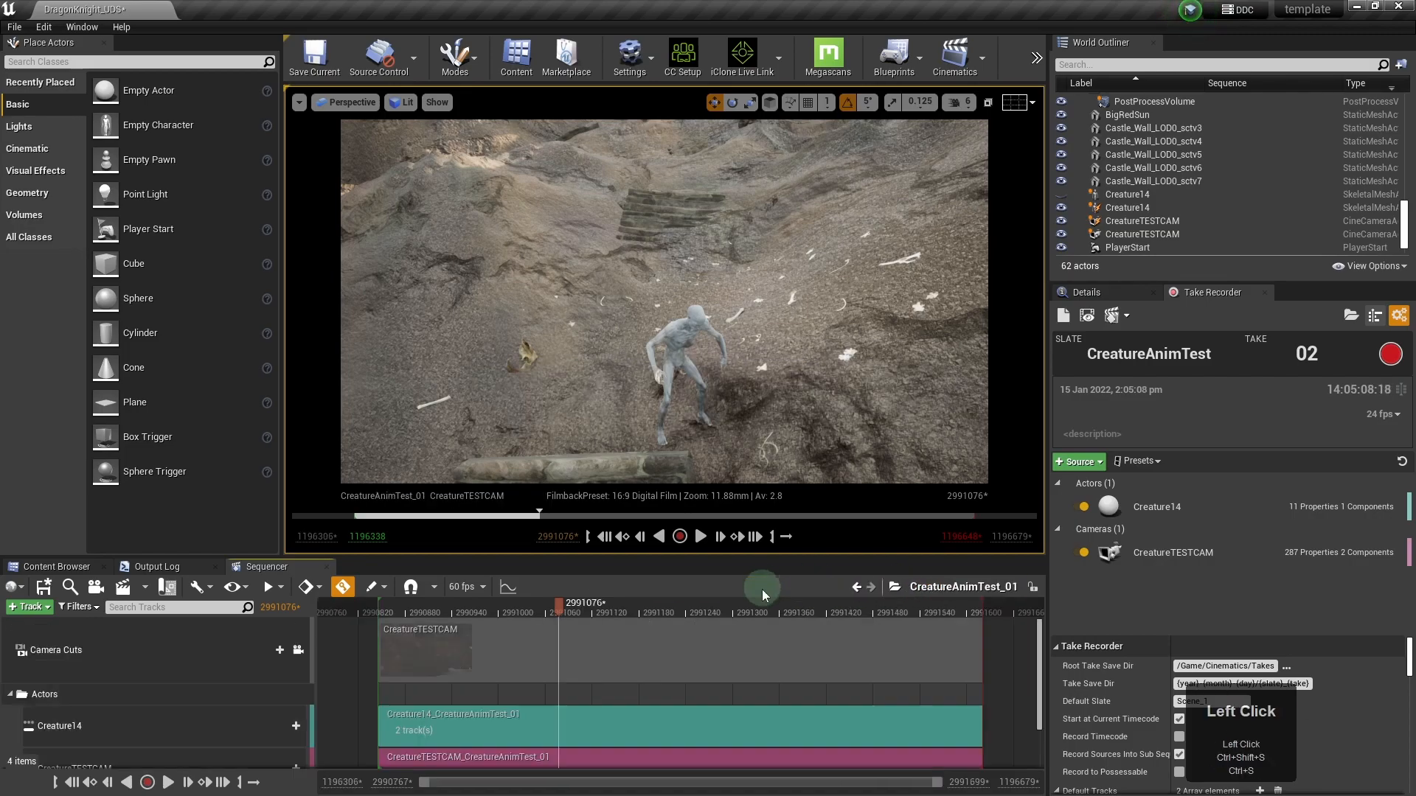
- Set the master sequence's playback range to start at frame 2990889 and end at about frame 2991210
mouse_move(556, 606)
mouse_down()
mouse_move(364, 629)
mouse_move(622, 622)
mouse_move(402, 638)
mouse_move(508, 618)
mouse_move(391, 617)
mouse_move(661, 608)
mouse_up()
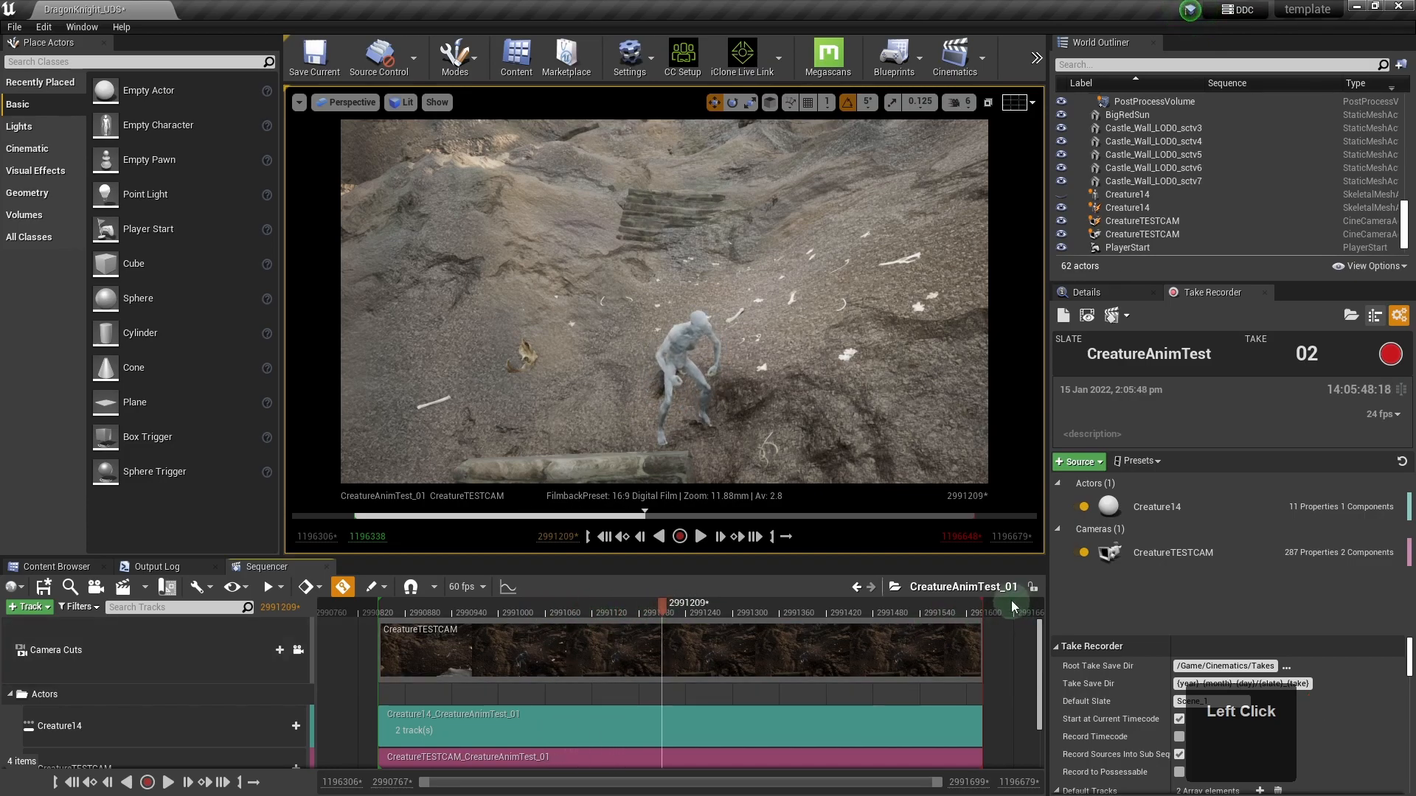
drag(984, 601, 663, 621)
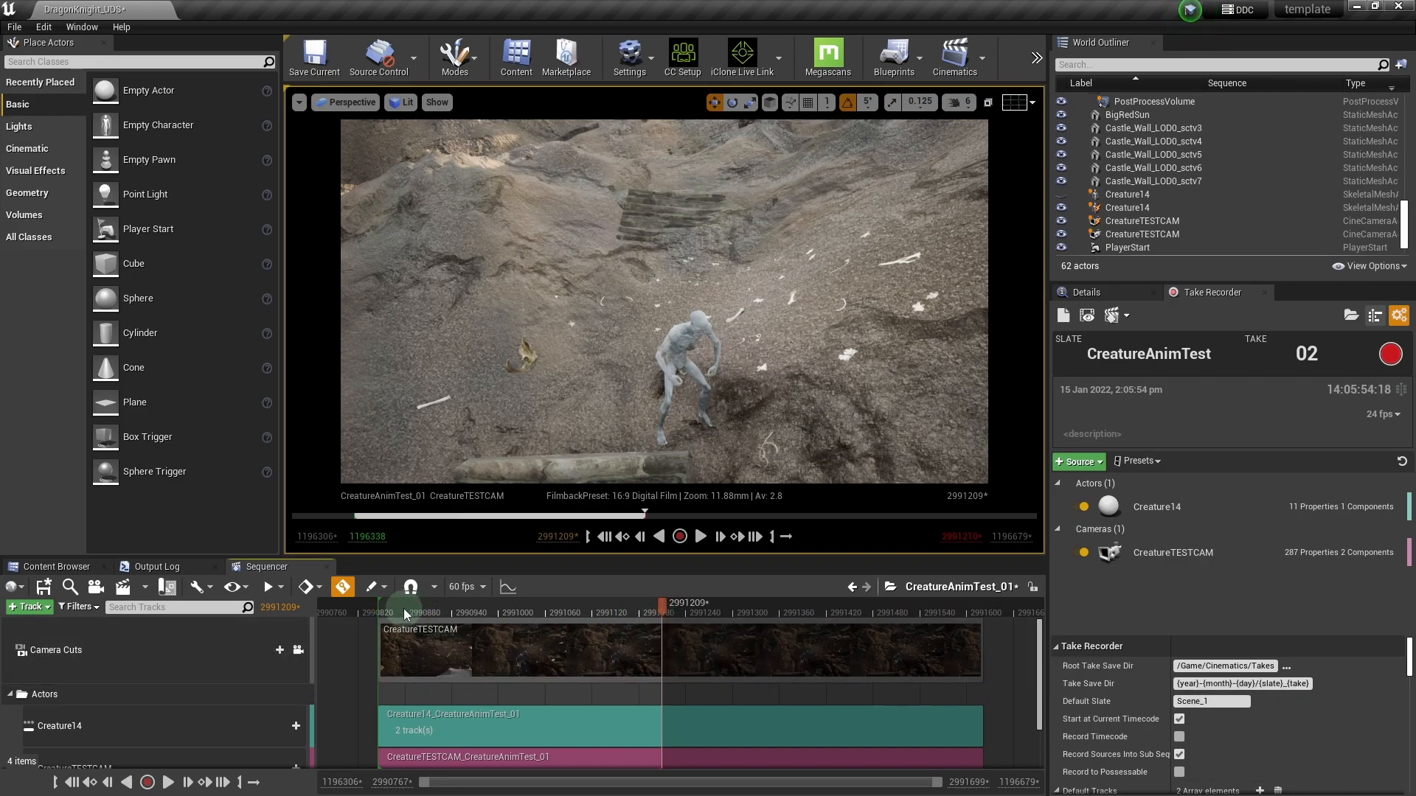
mouse_move(415, 606)
mouse_down()
mouse_move(445, 607)
mouse_move(414, 607)
mouse_up()
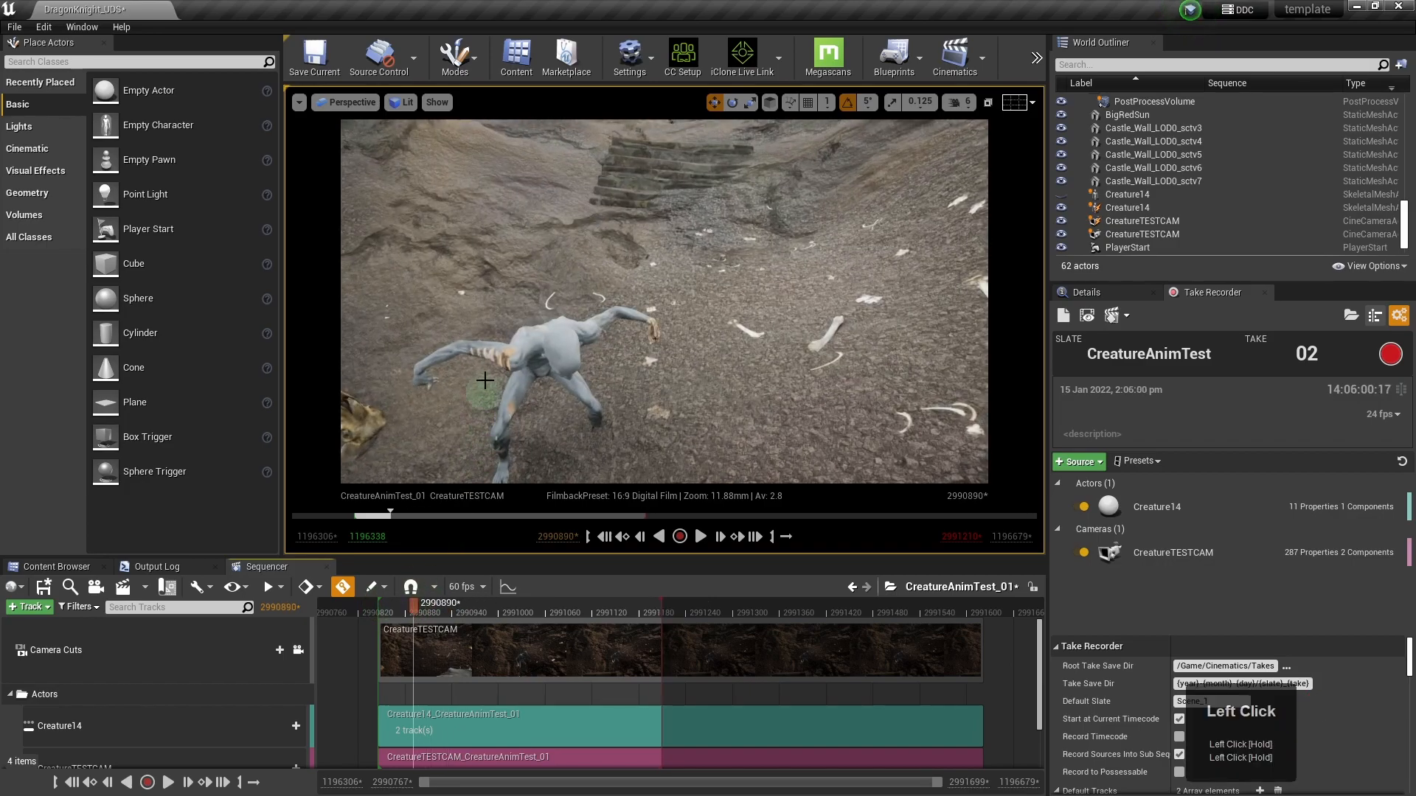
click(379, 601)
drag(386, 602, 407, 608)
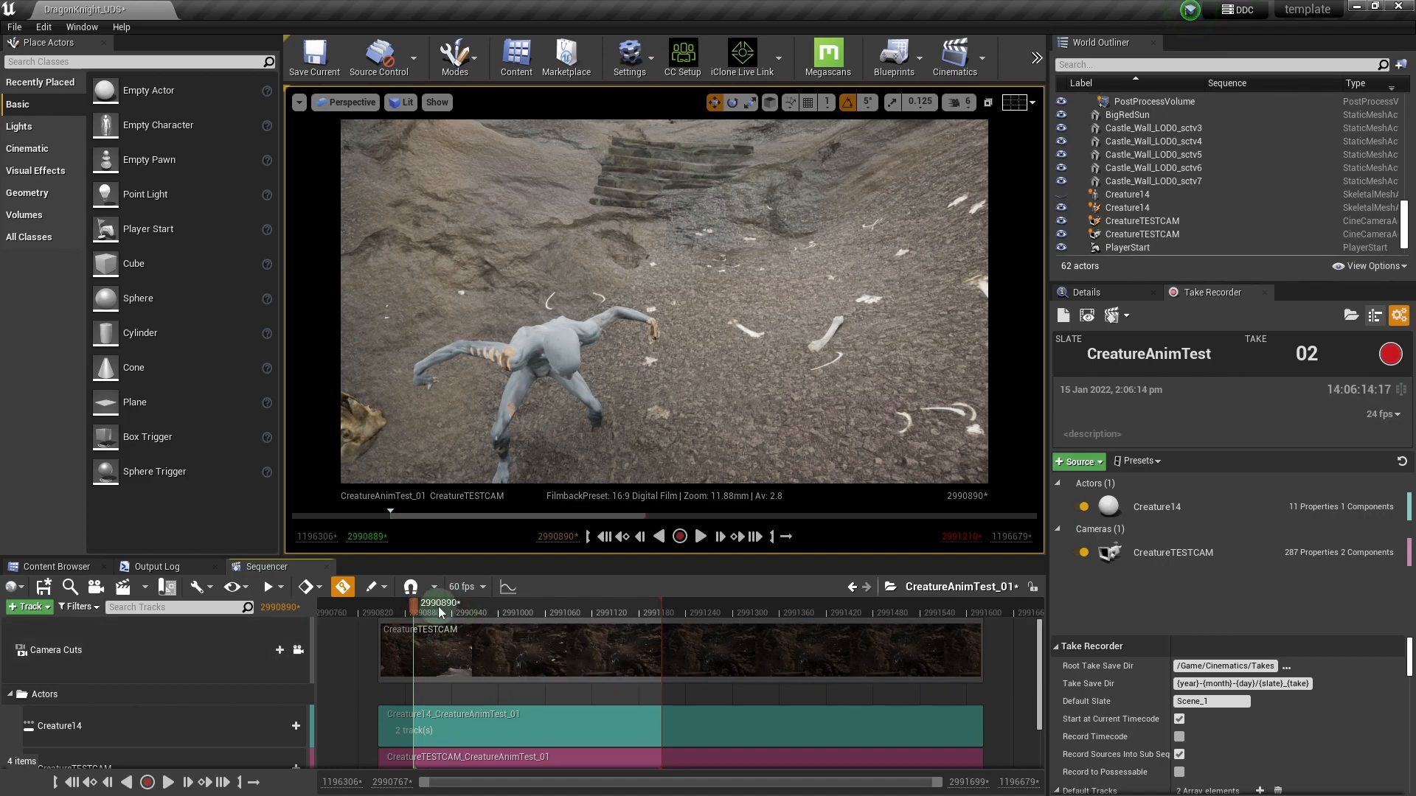
- Choose Movie Scene Capture (Legacy) as the render method and open the Render Movie Settings
click(145, 589)
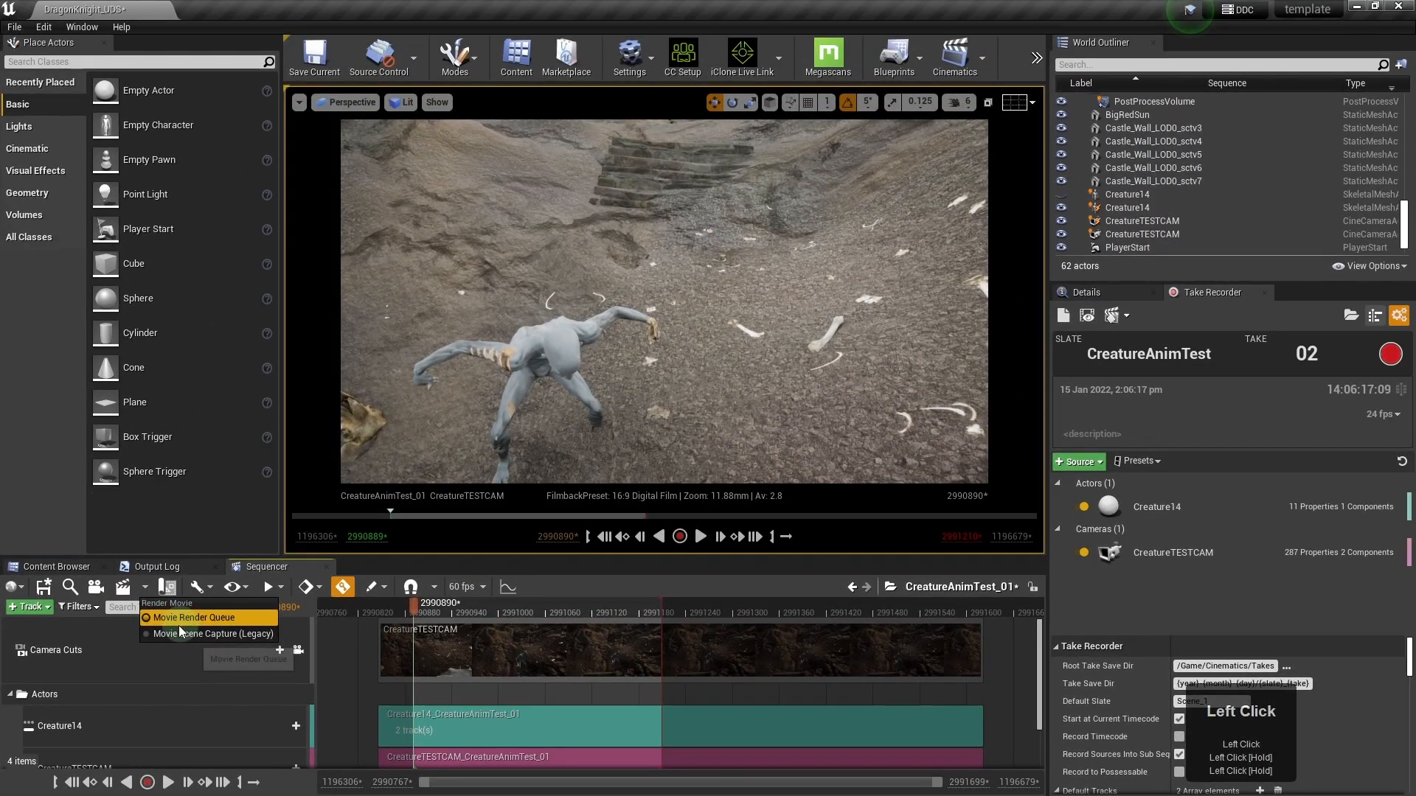
click(177, 634)
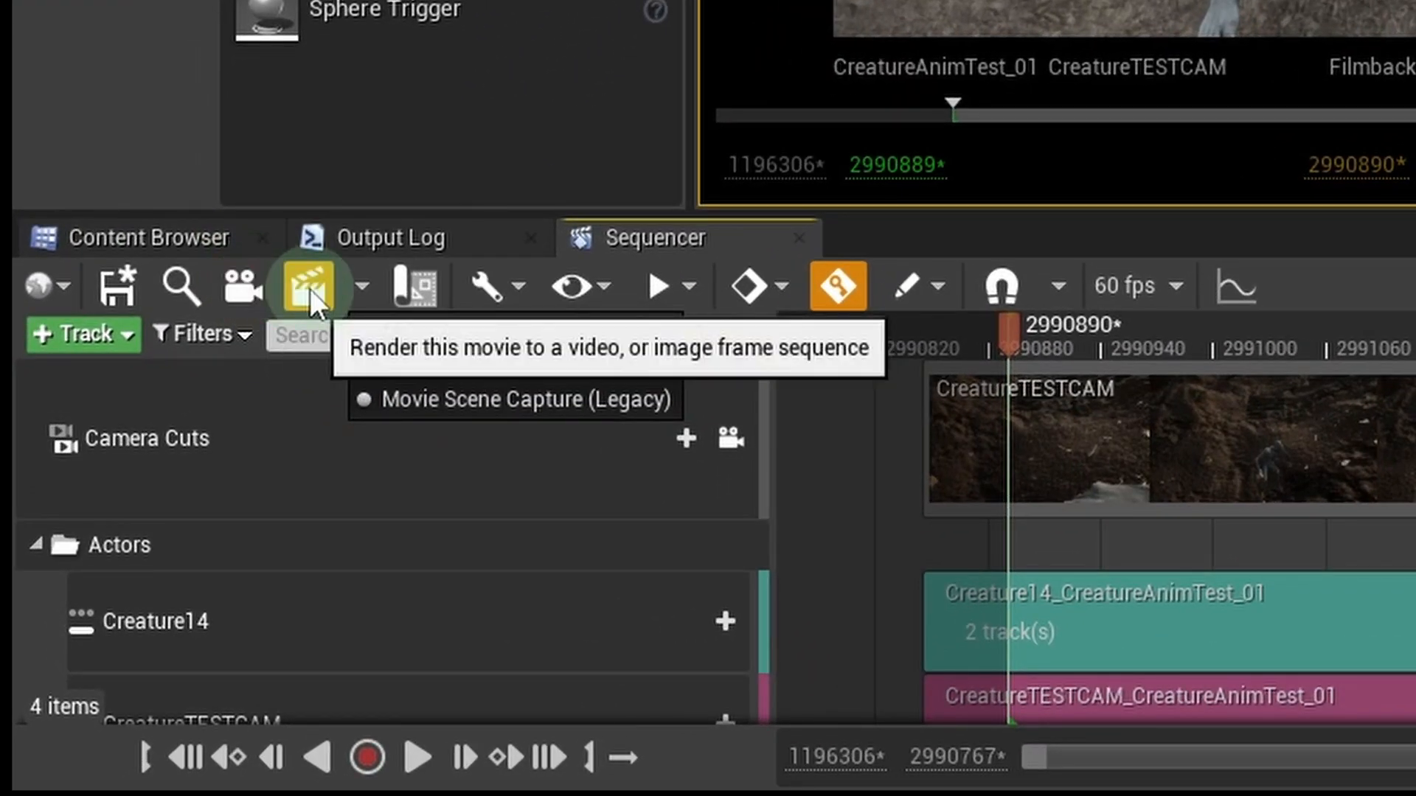
click(309, 289)
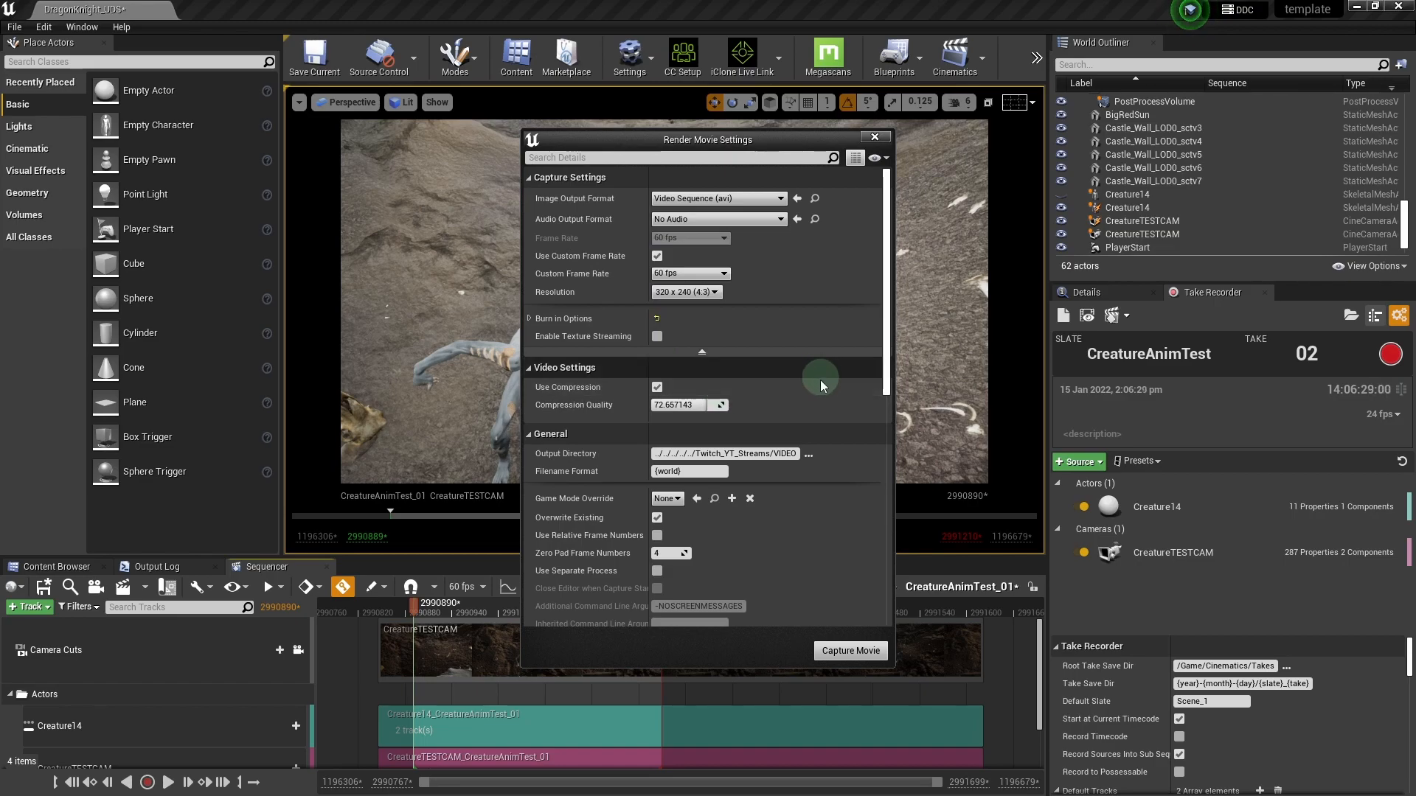
- Try to set the movie render's output directory to the Downloads folder
scroll(817, 485, down, 3)
click(752, 386)
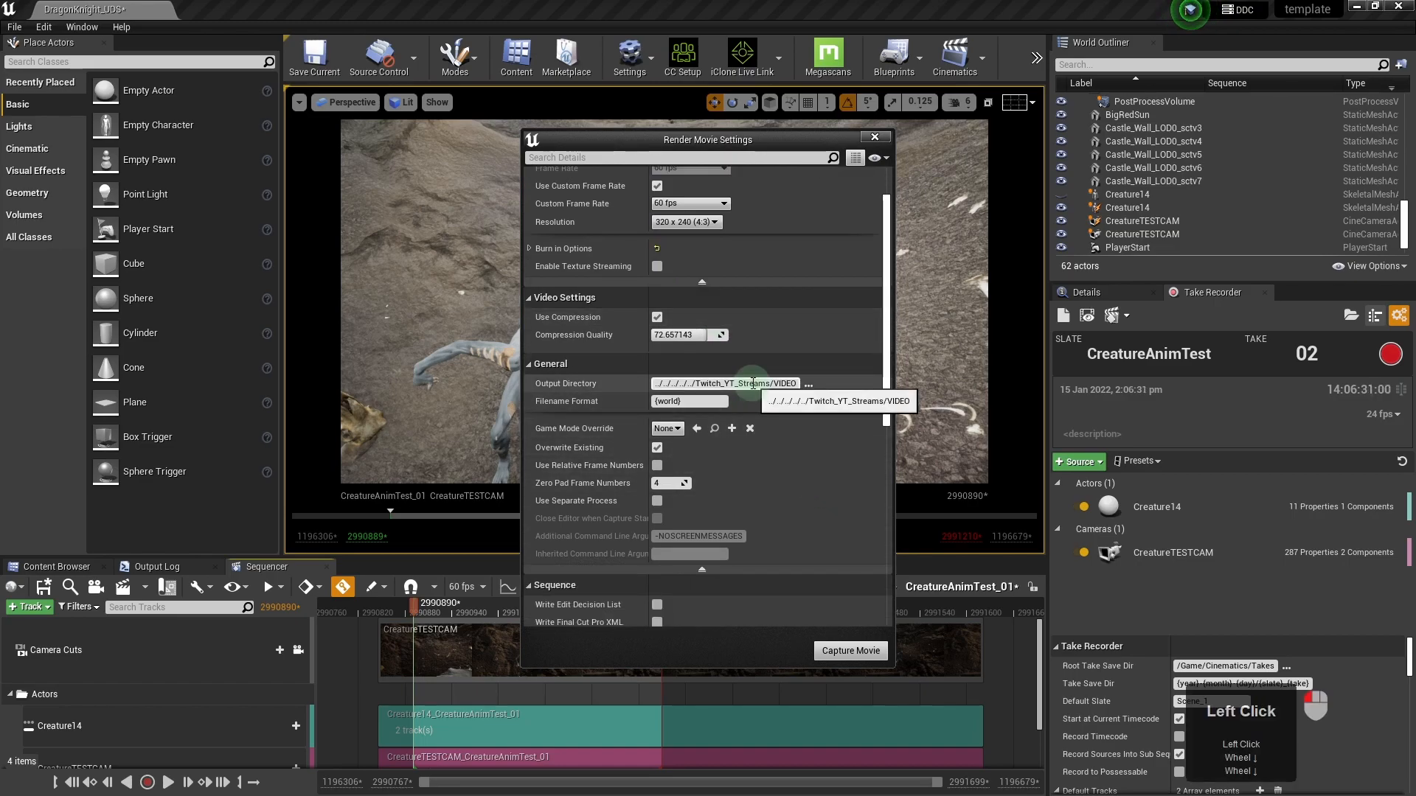
click(807, 386)
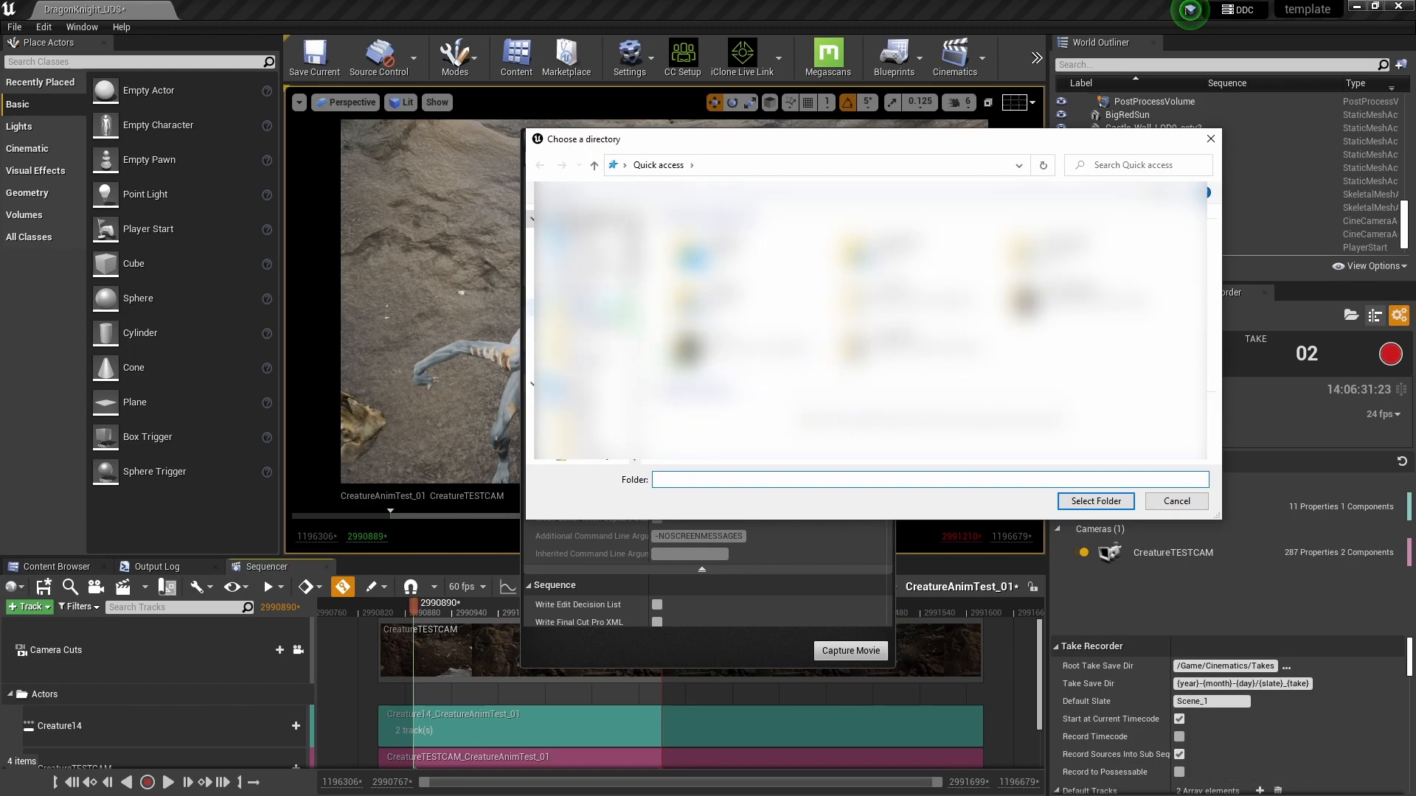
click(609, 253)
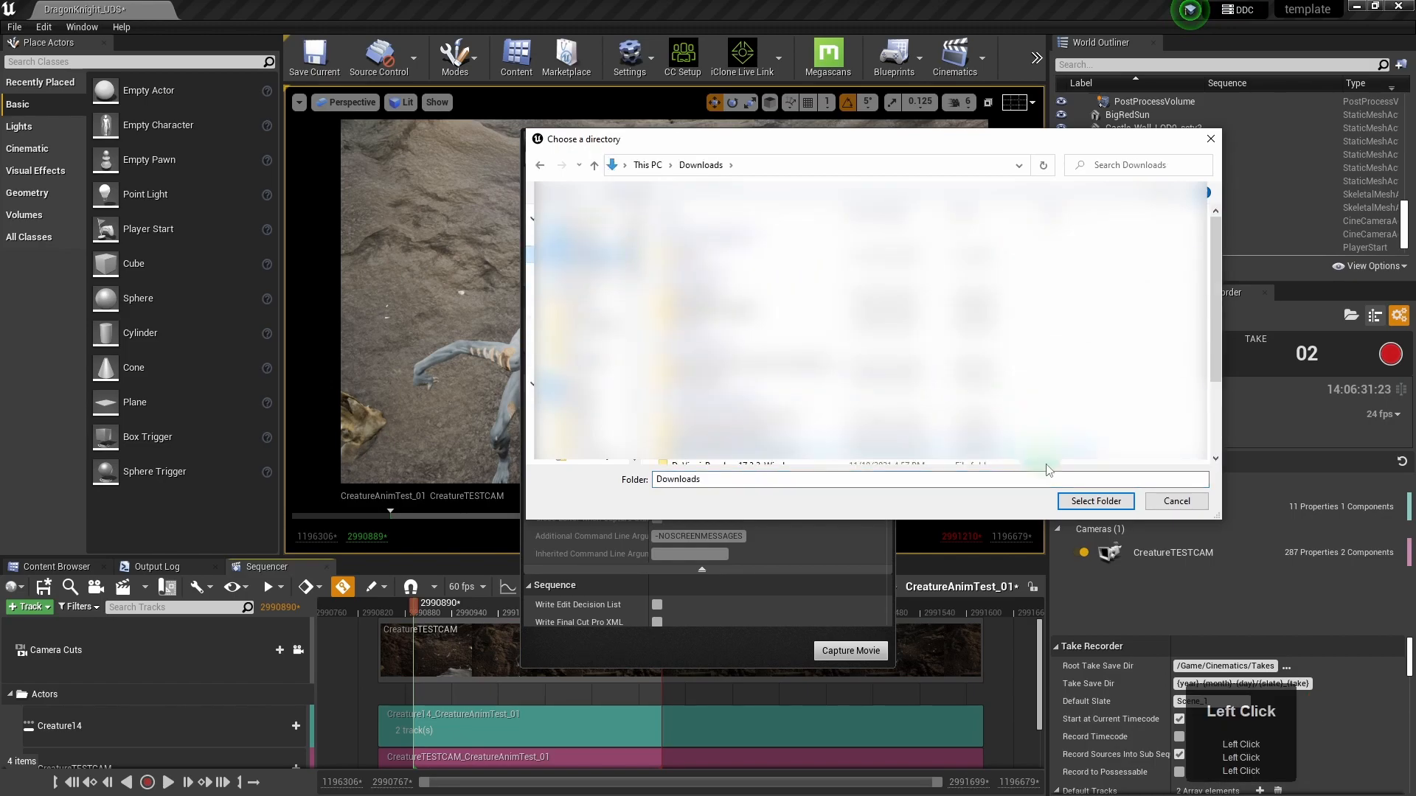
click(1090, 504)
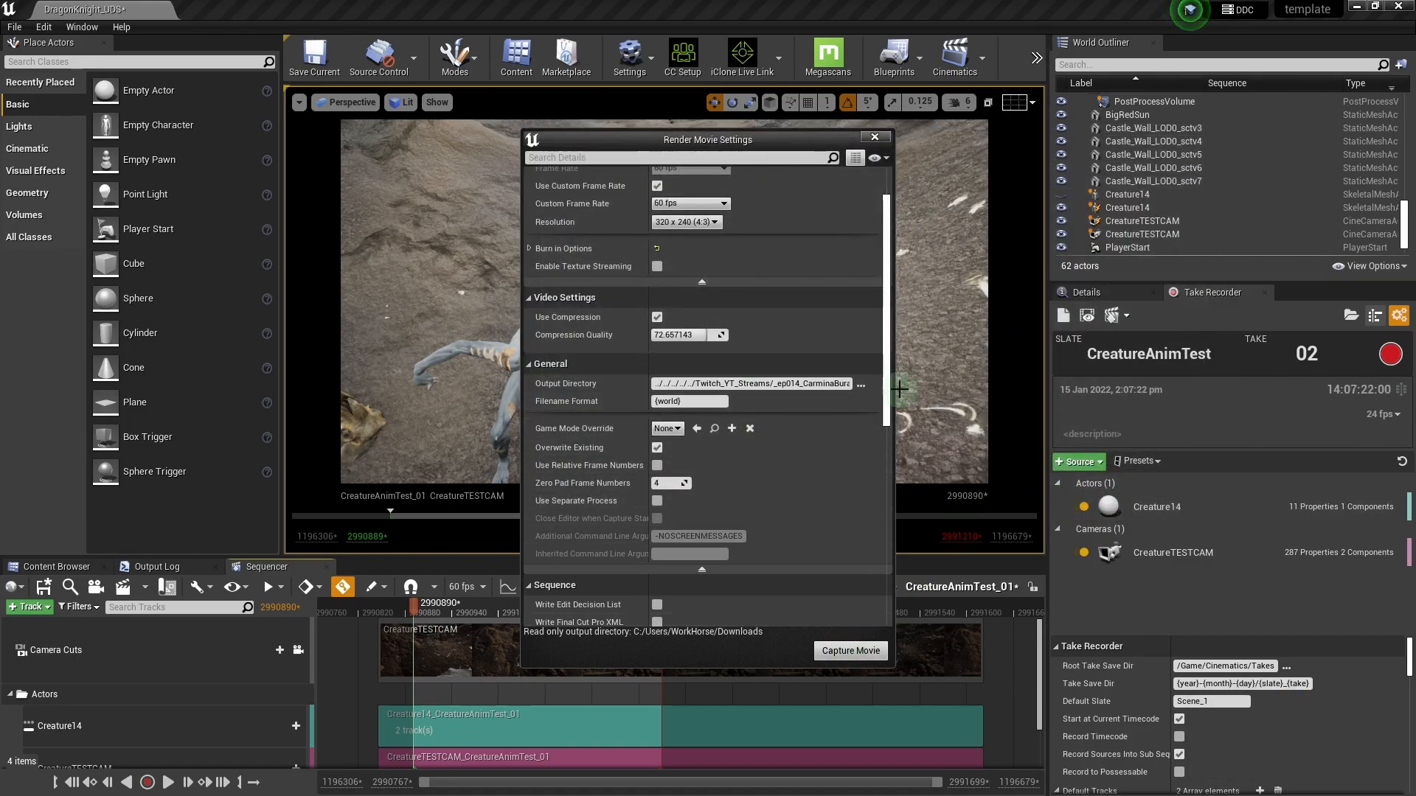
- Capture the movie with the current render settings, saving the pending changes, and close Render Movie Settings
drag(887, 394, 878, 586)
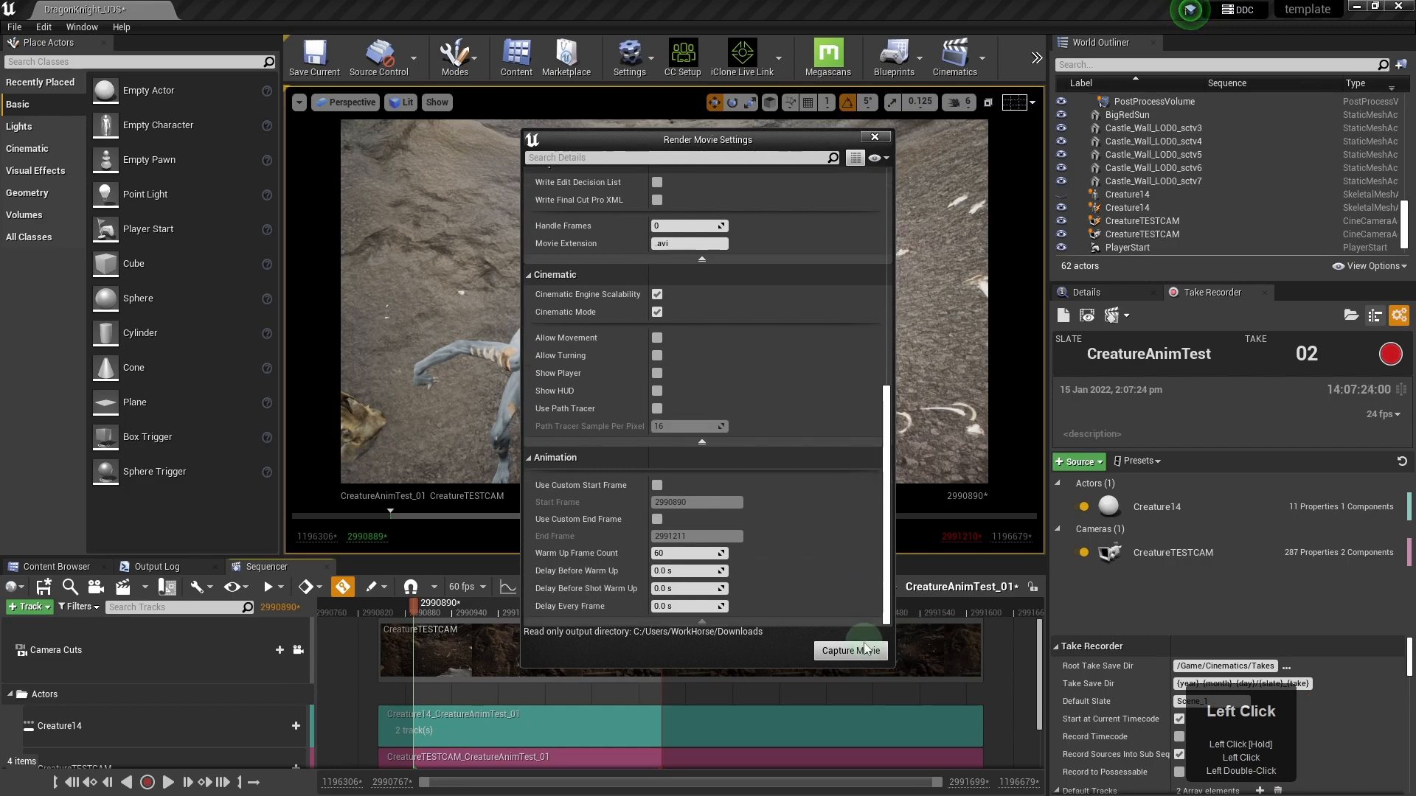
click(855, 652)
click(740, 544)
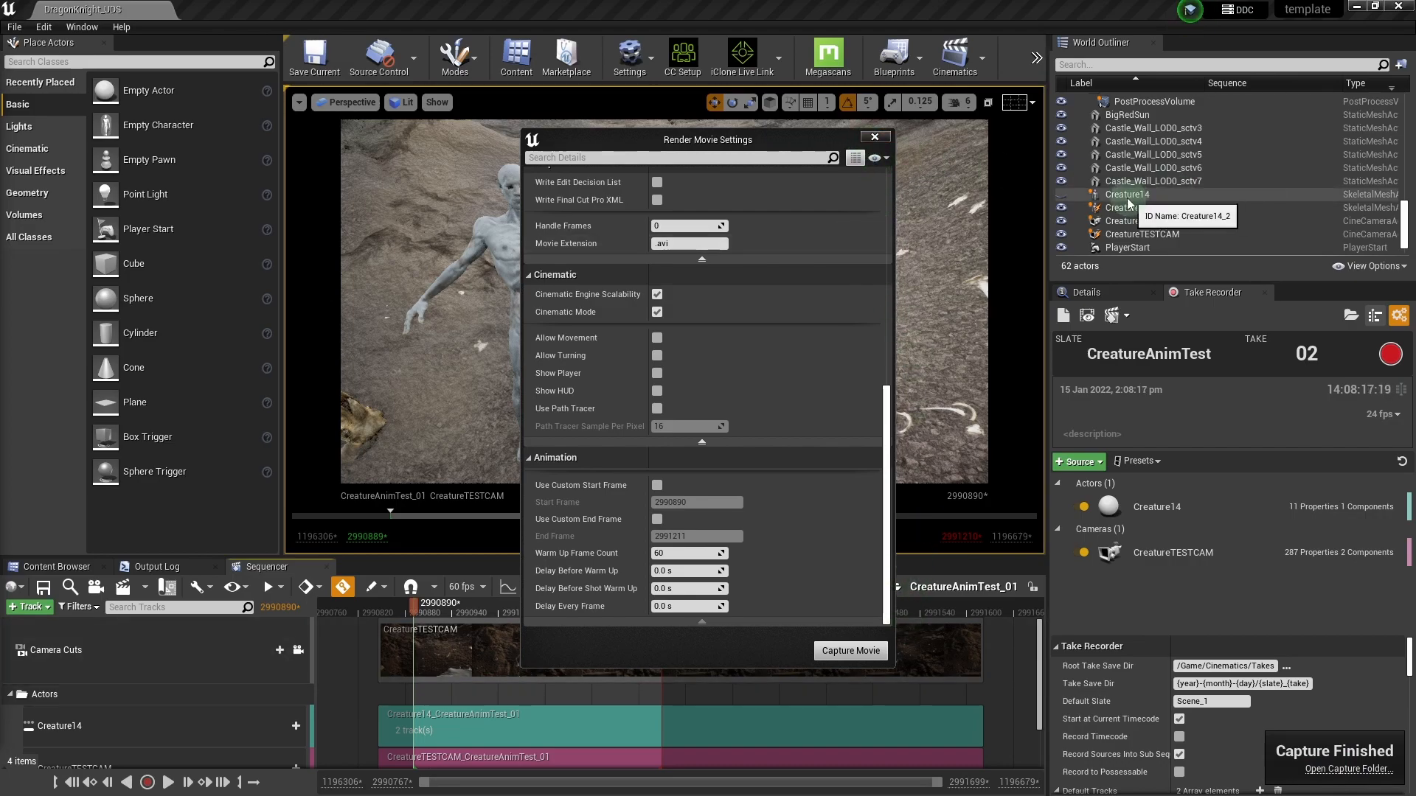
click(877, 145)
- Turn off the Visible rendering property of the hidden original Creature14 actor, filtering its details by "visib"
click(1129, 195)
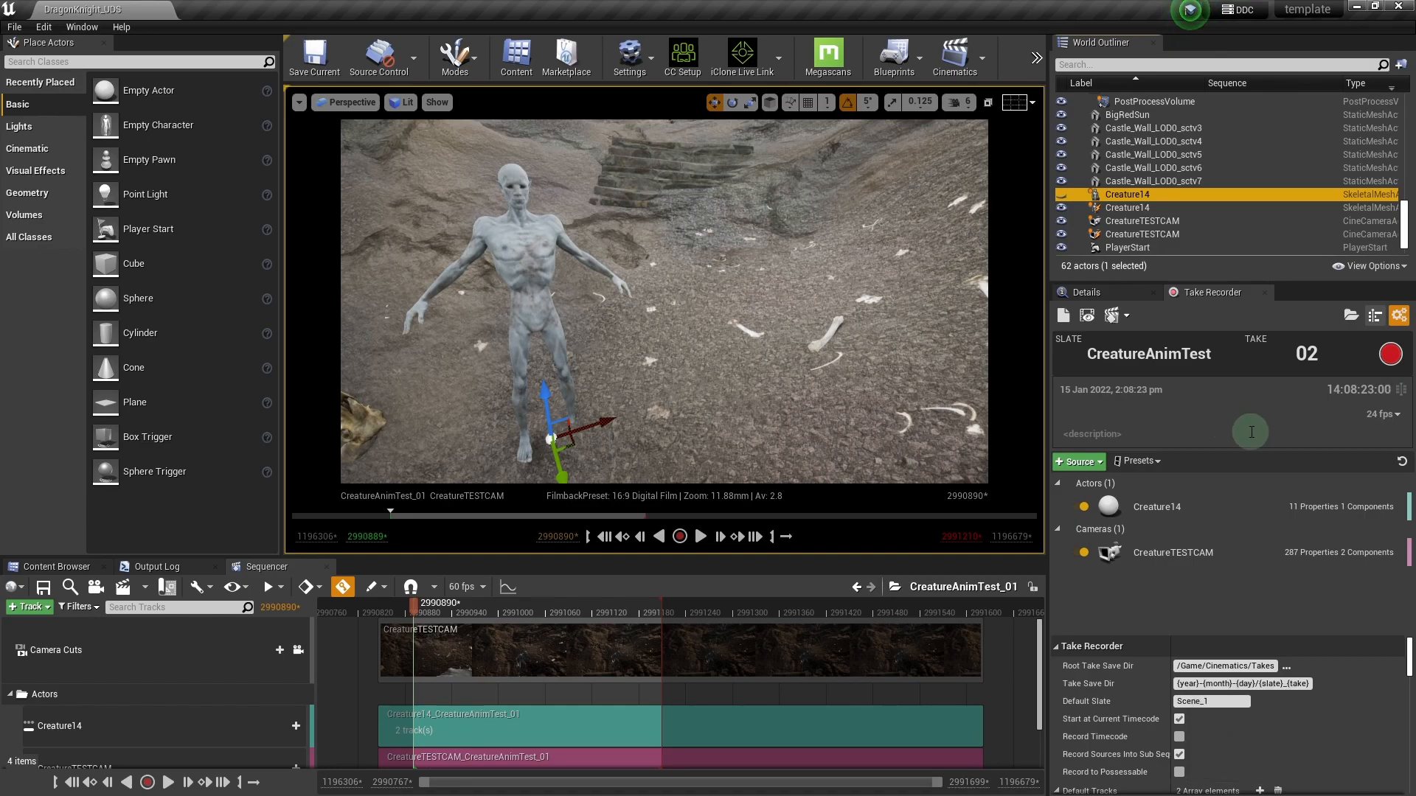
click(1098, 292)
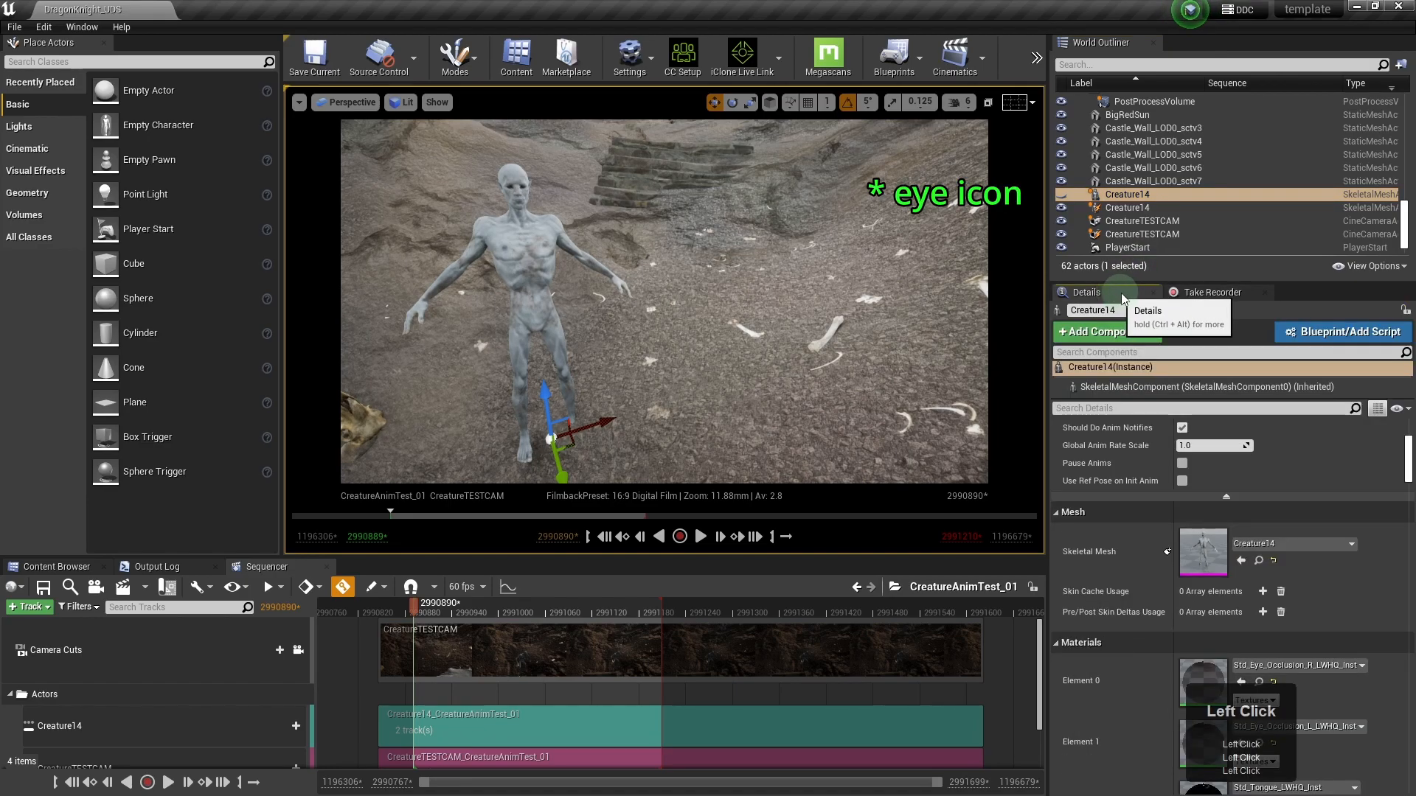
click(1096, 409)
text(visib)
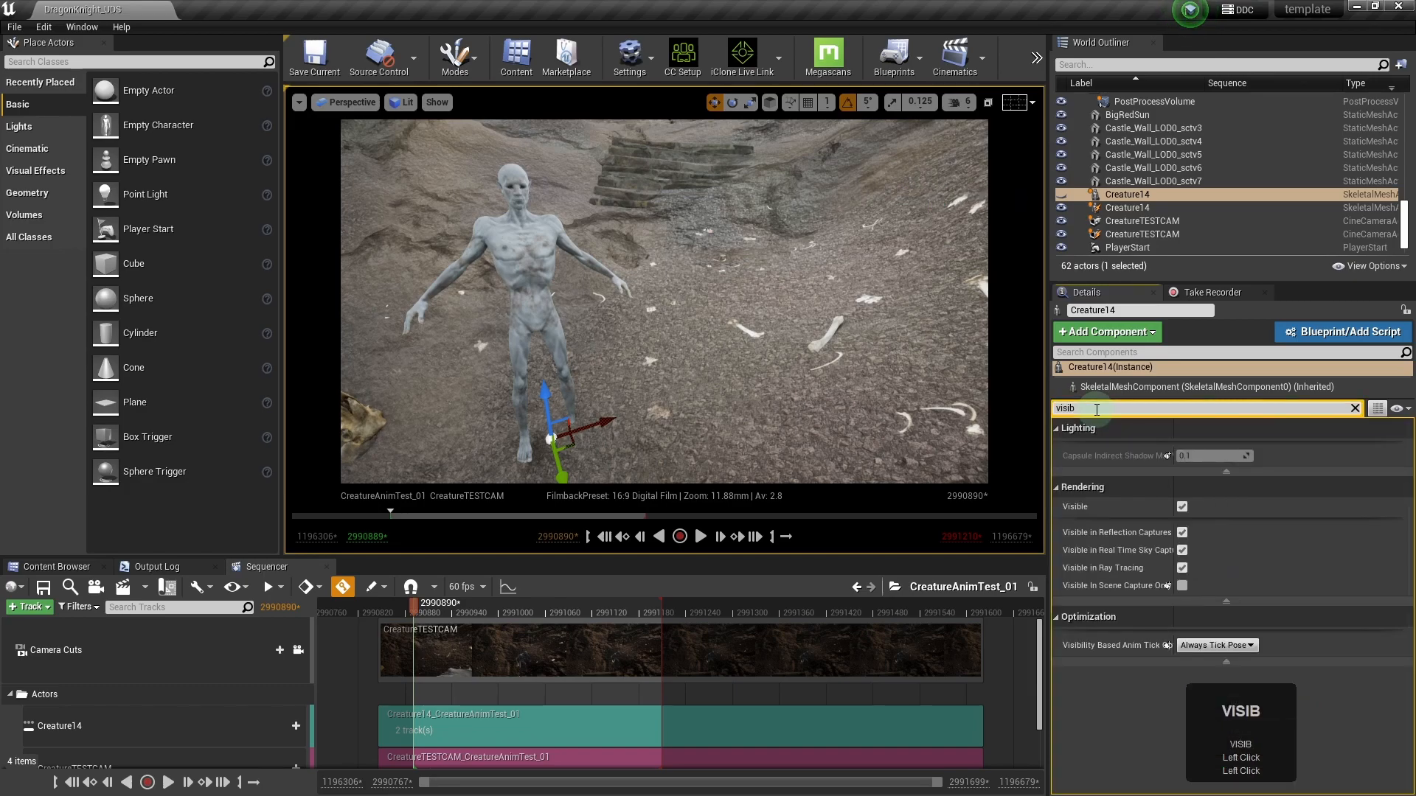
click(1183, 508)
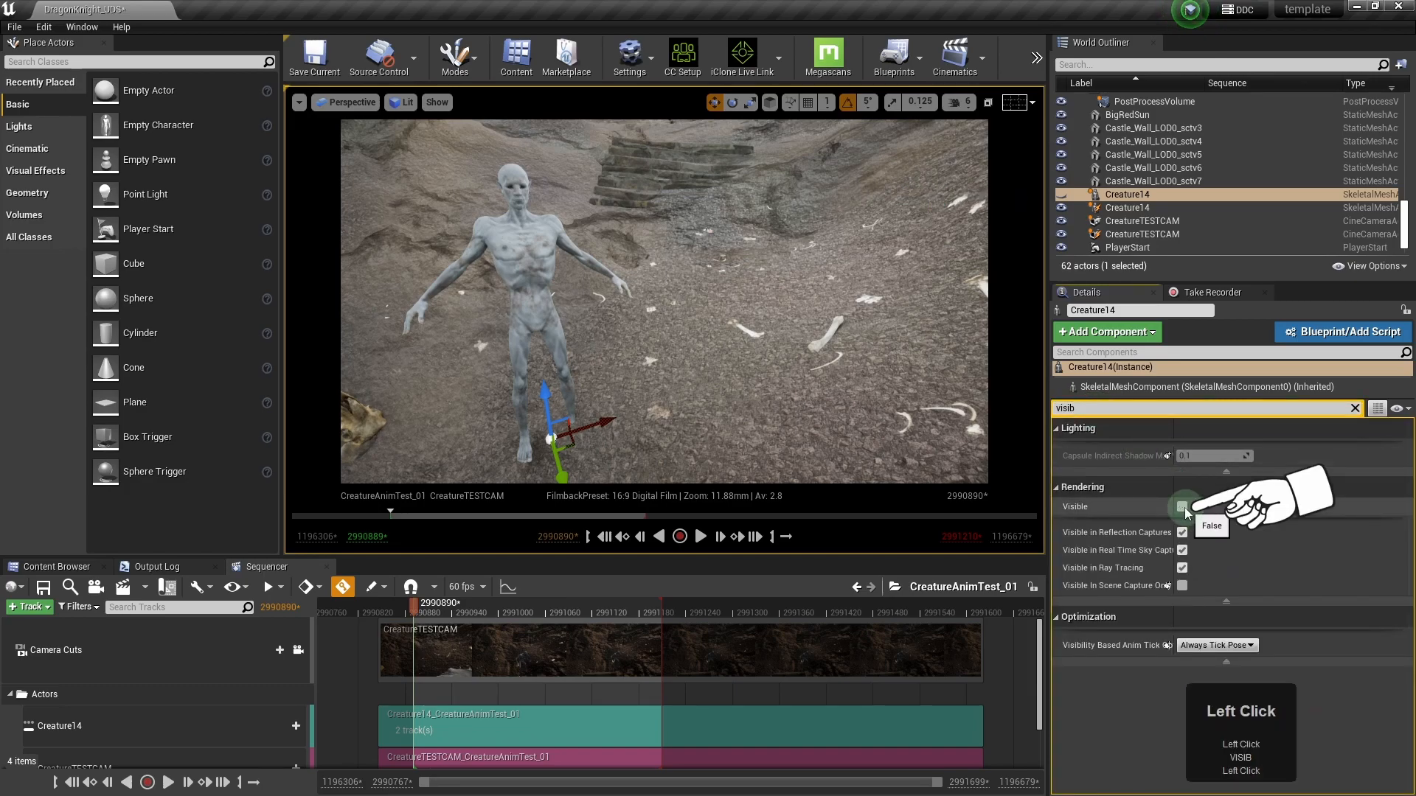
click(1358, 710)
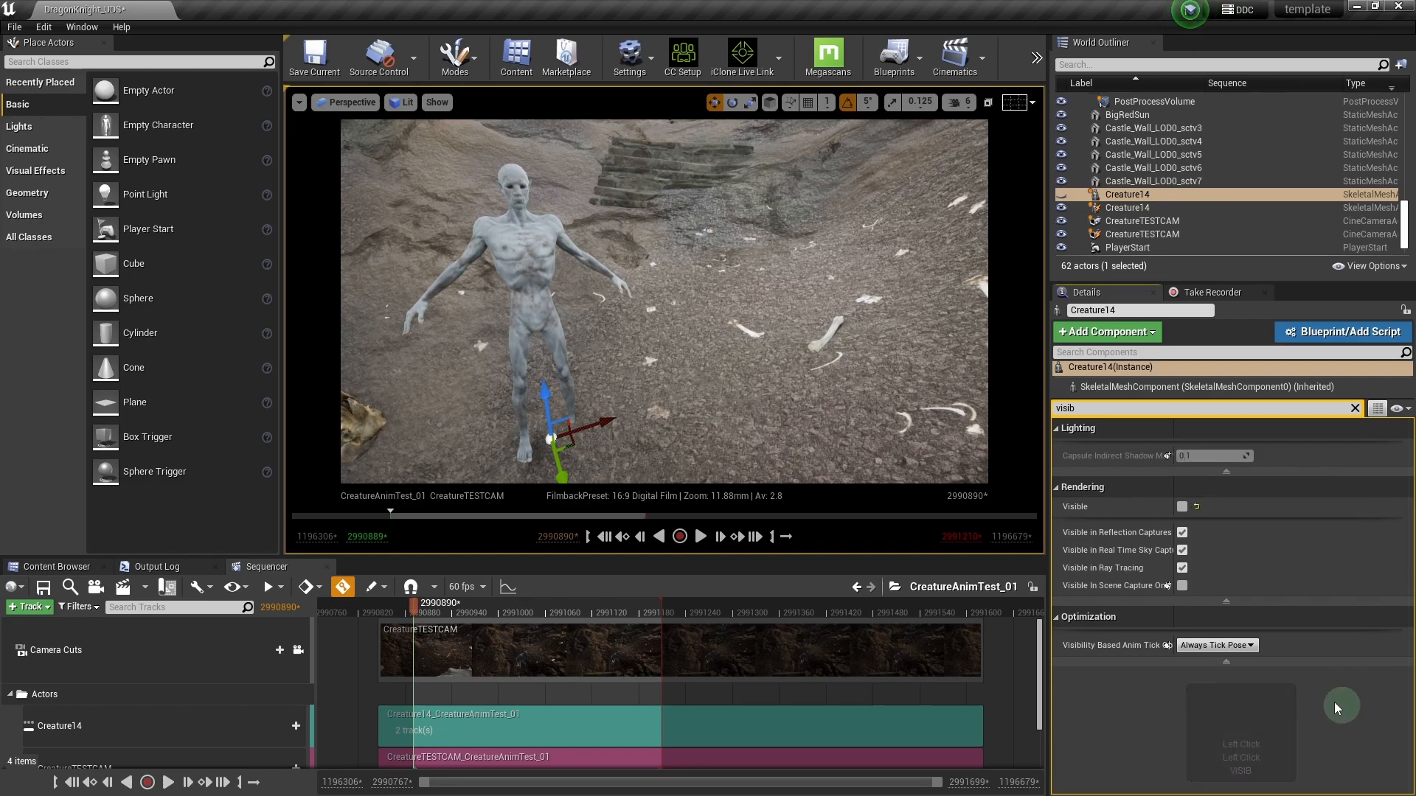
- Open the CreatureTESTCAM subsequence, pilot its camera and move the playhead to frame 2991082
drag(414, 612, 519, 612)
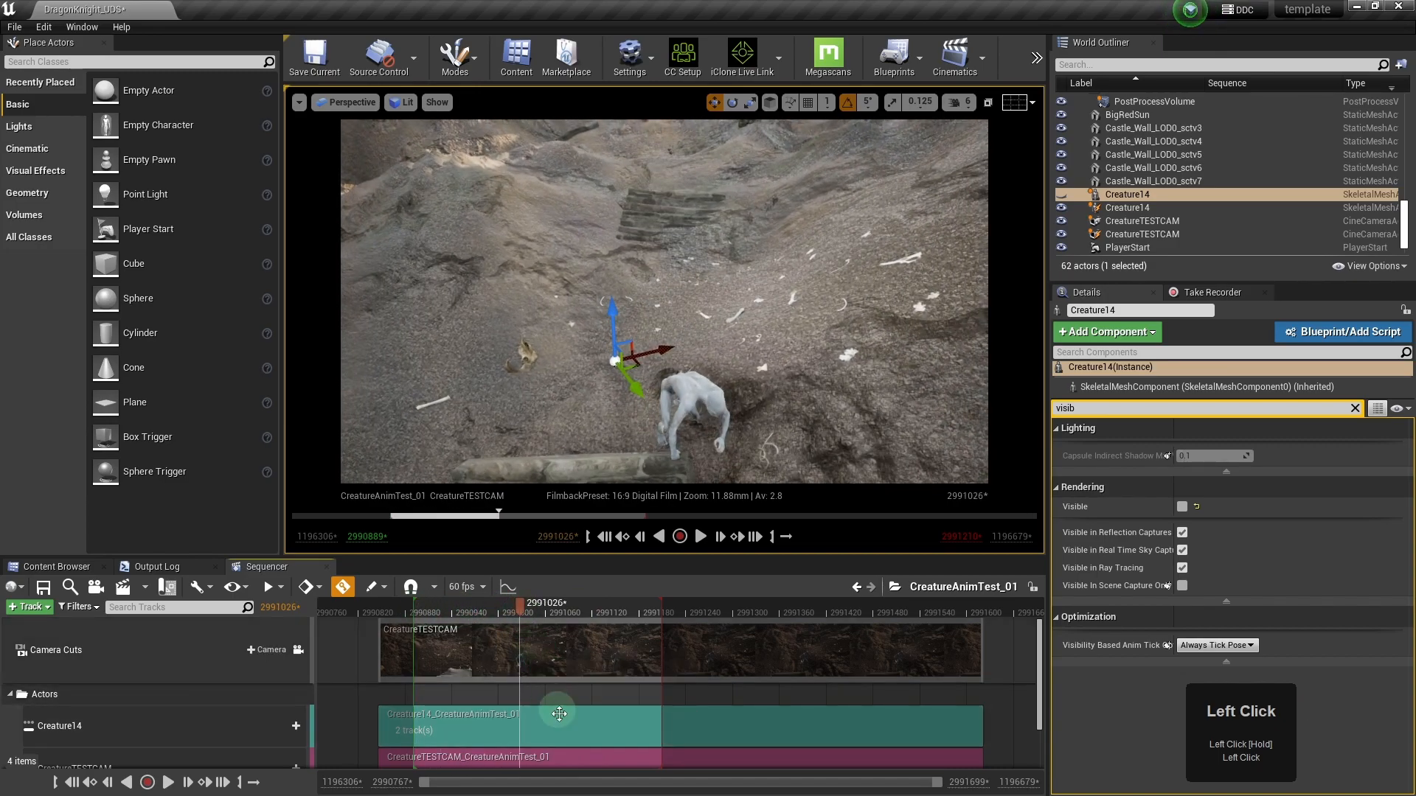
double_click(577, 756)
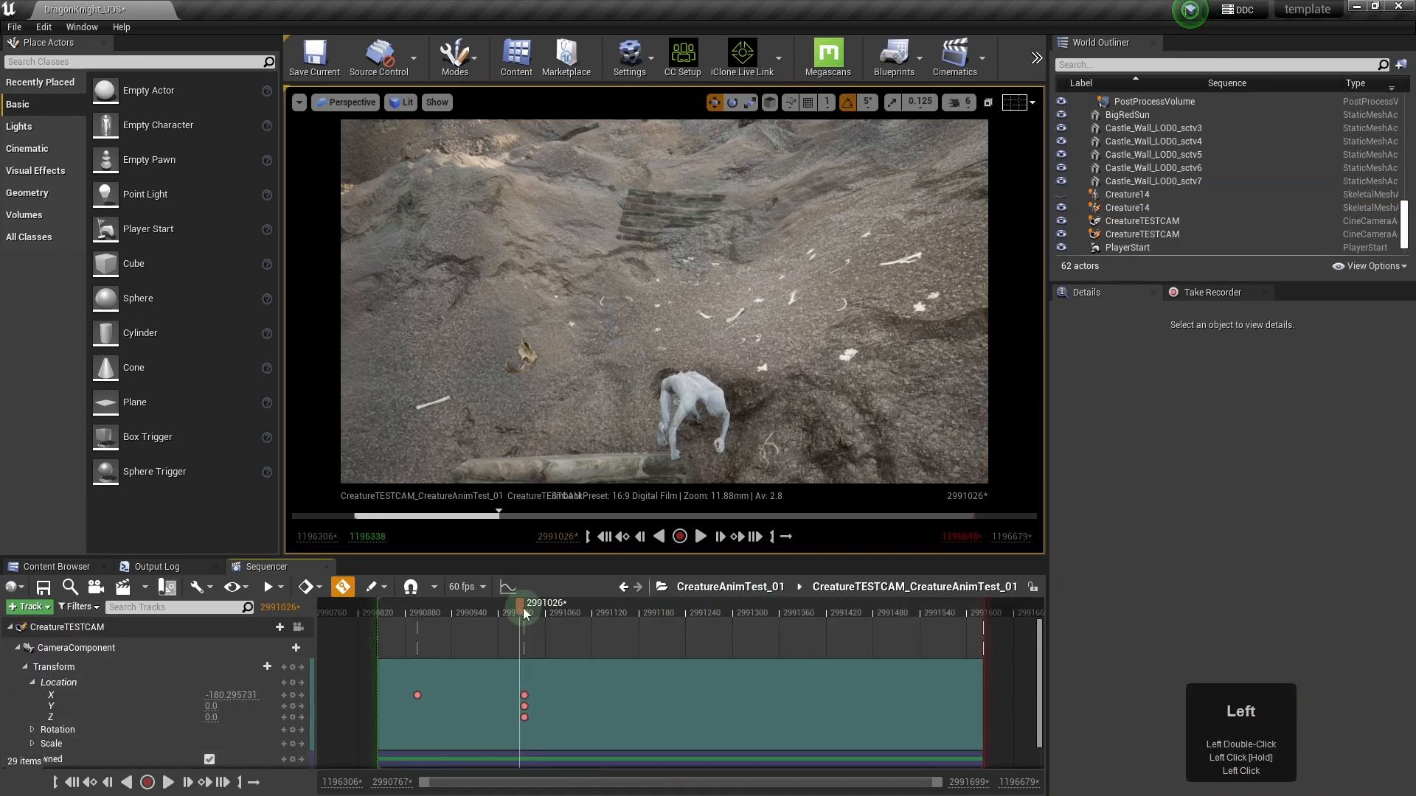
click(297, 627)
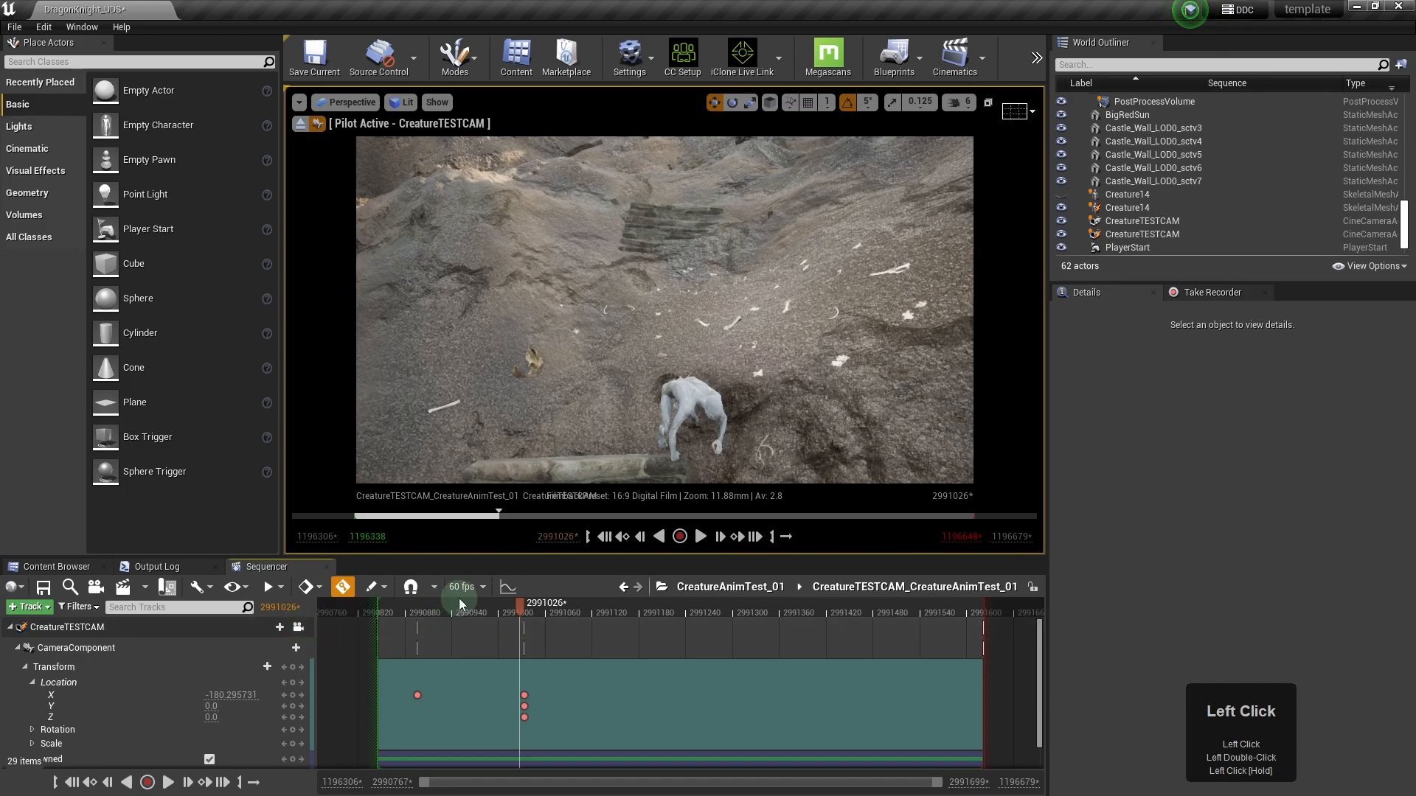
drag(523, 606, 494, 606)
drag(426, 614, 564, 605)
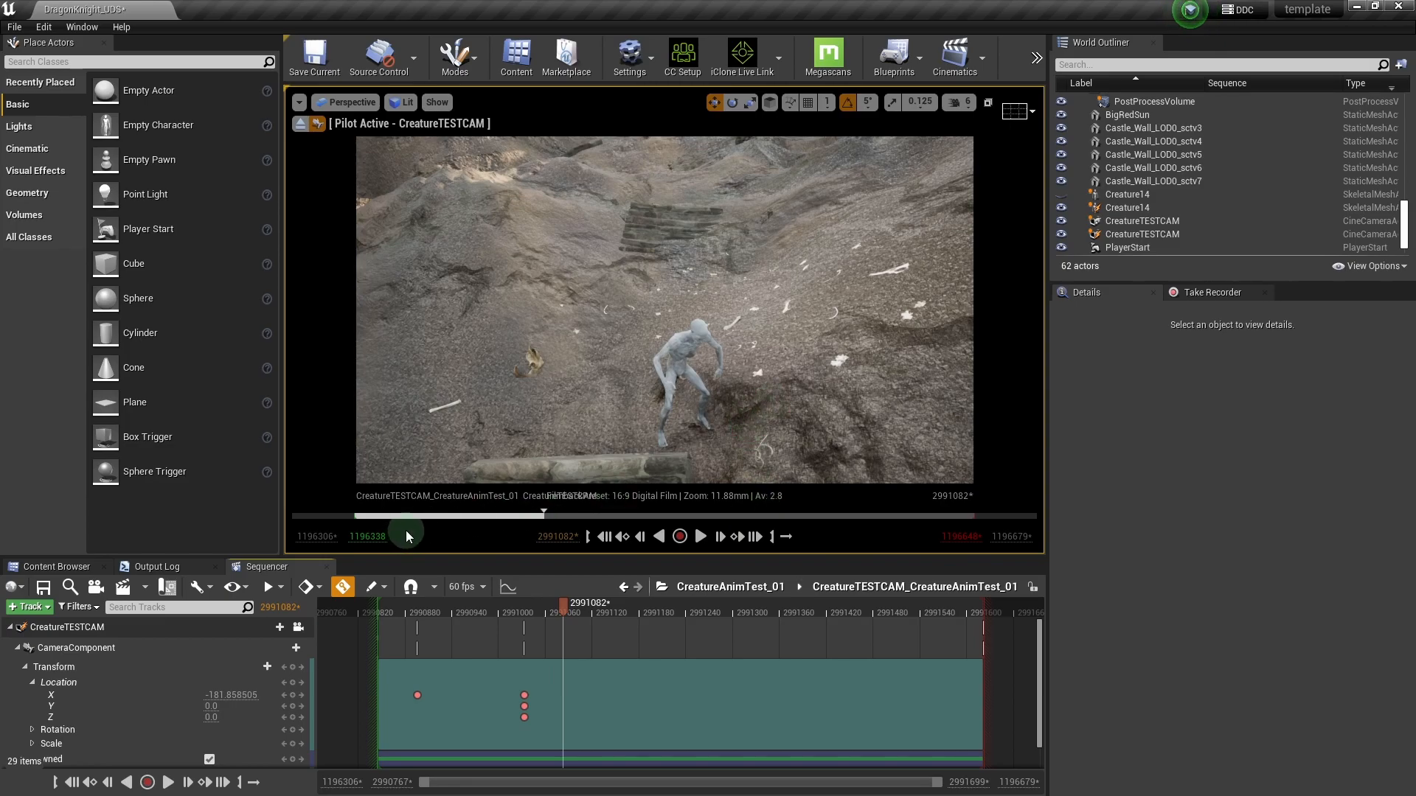
- Key the CameraComponent location at frame 2991082 to about X -18.57, Y 59.46 and Z -72.52
drag(223, 696, 76, 710)
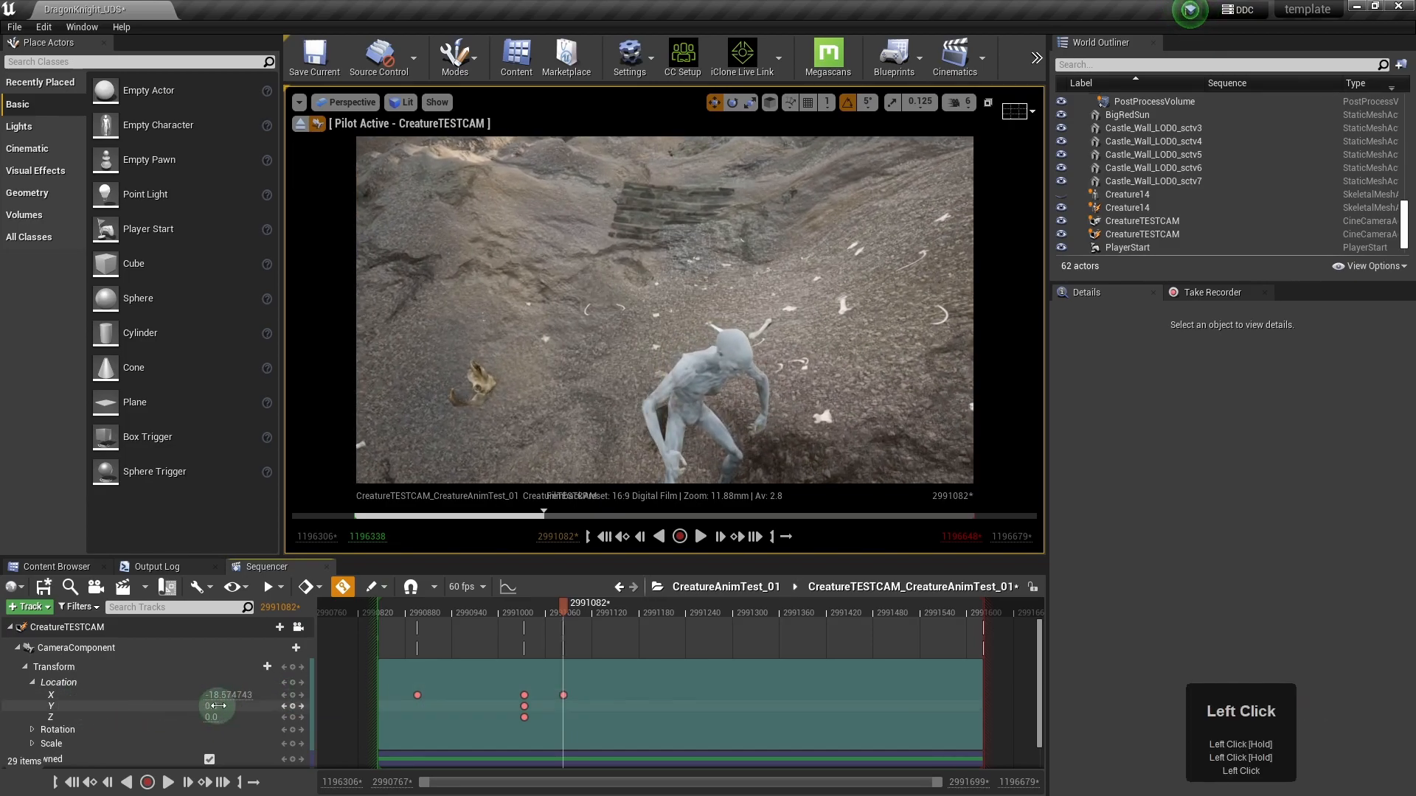
drag(218, 706, 664, 704)
drag(223, 717, 335, 713)
drag(246, 714, 73, 714)
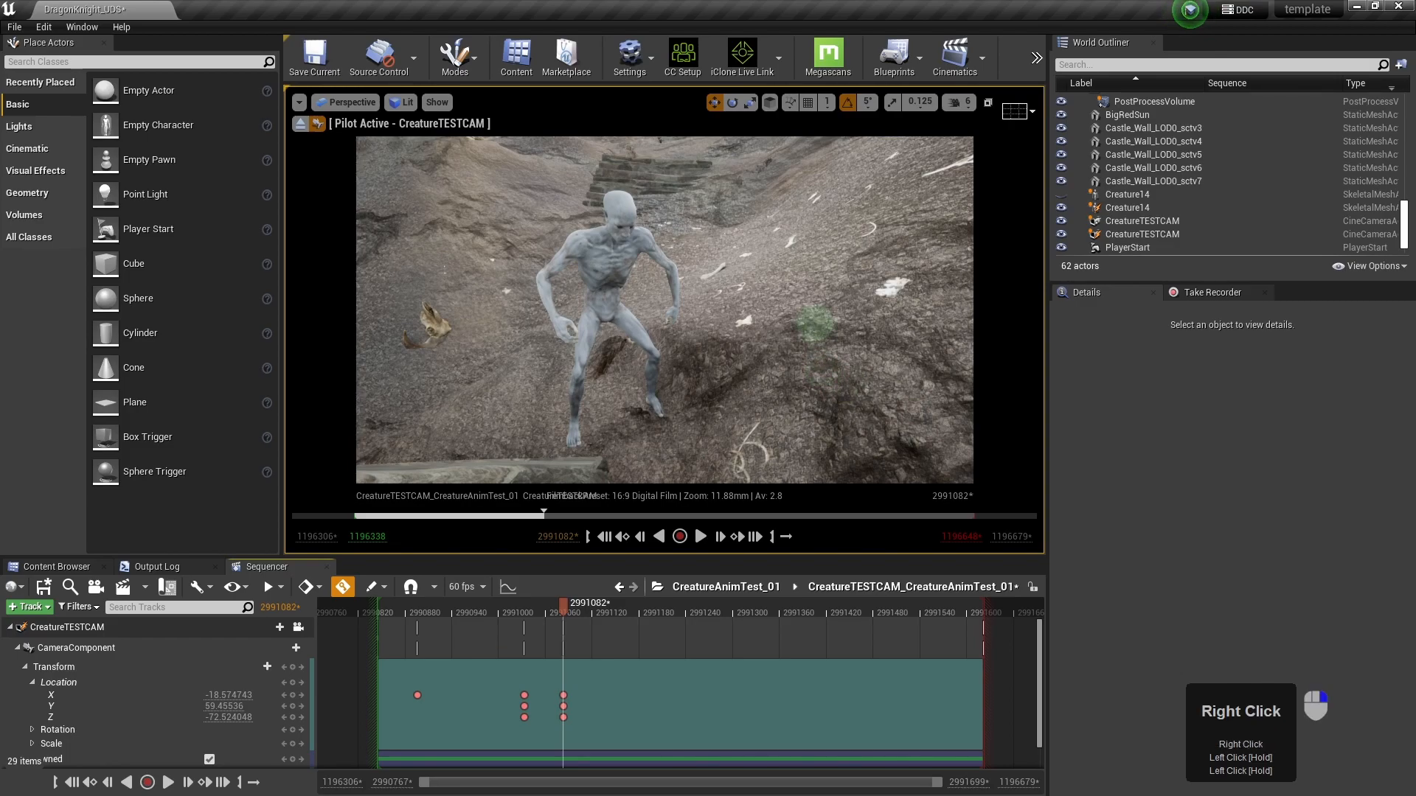
- Reframe the piloted camera closer and lower in front of the creature with the castle wall behind, and save
right_drag(814, 323, 805, 325)
drag(805, 322, 797, 323)
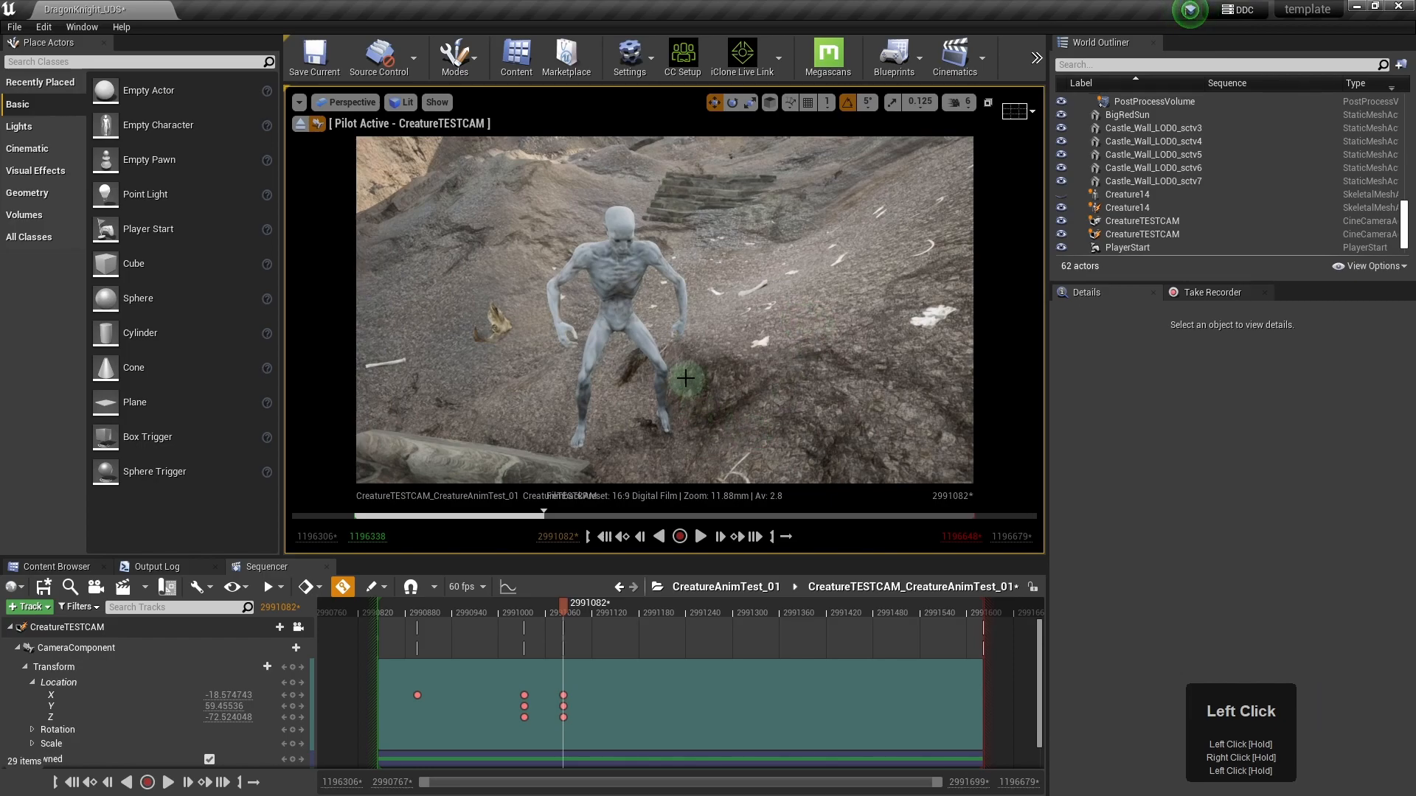
scroll(685, 378, up, 2)
right_drag(674, 373, 674, 336)
drag(674, 337, 674, 336)
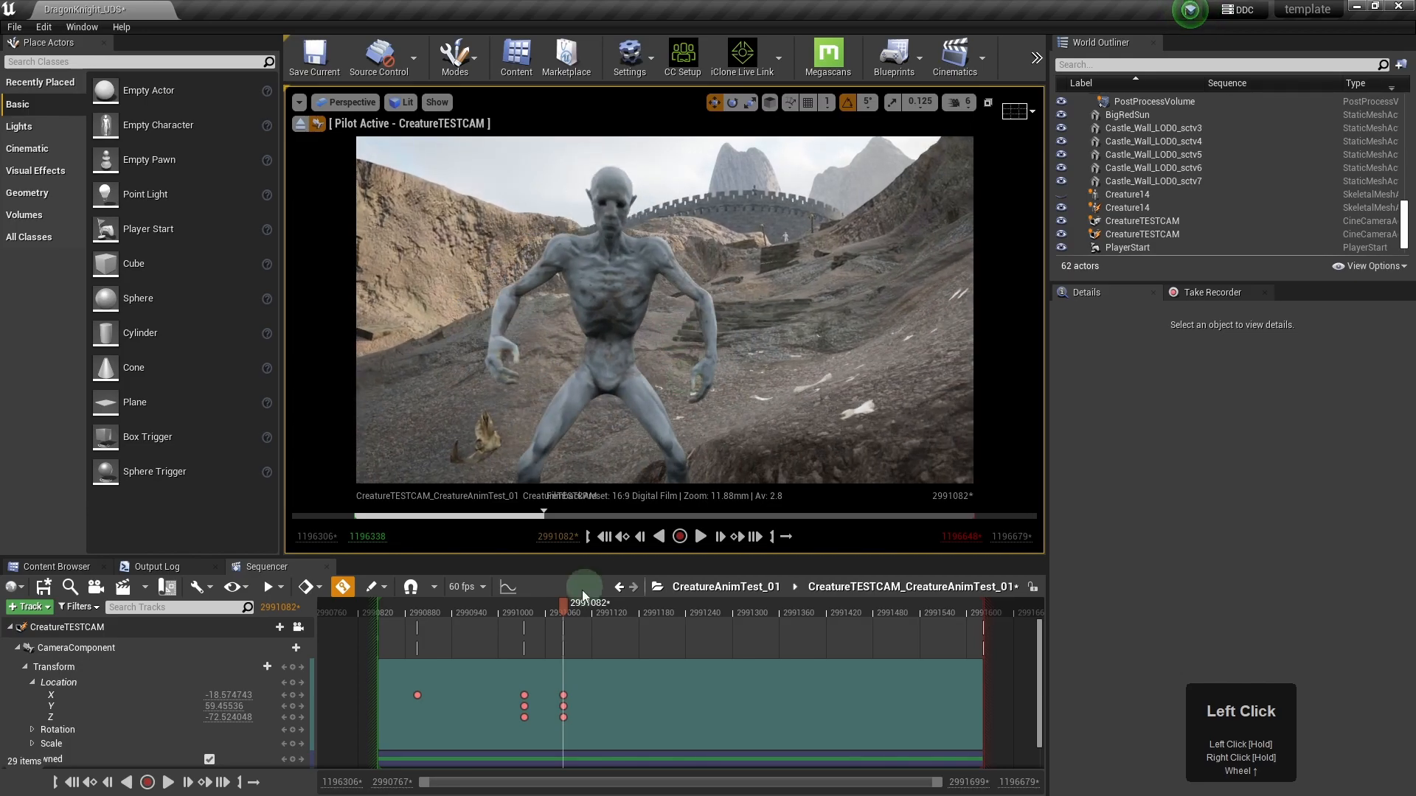
mouse_move(568, 607)
mouse_down()
mouse_move(415, 626)
mouse_move(645, 617)
mouse_move(497, 626)
mouse_move(568, 617)
mouse_up()
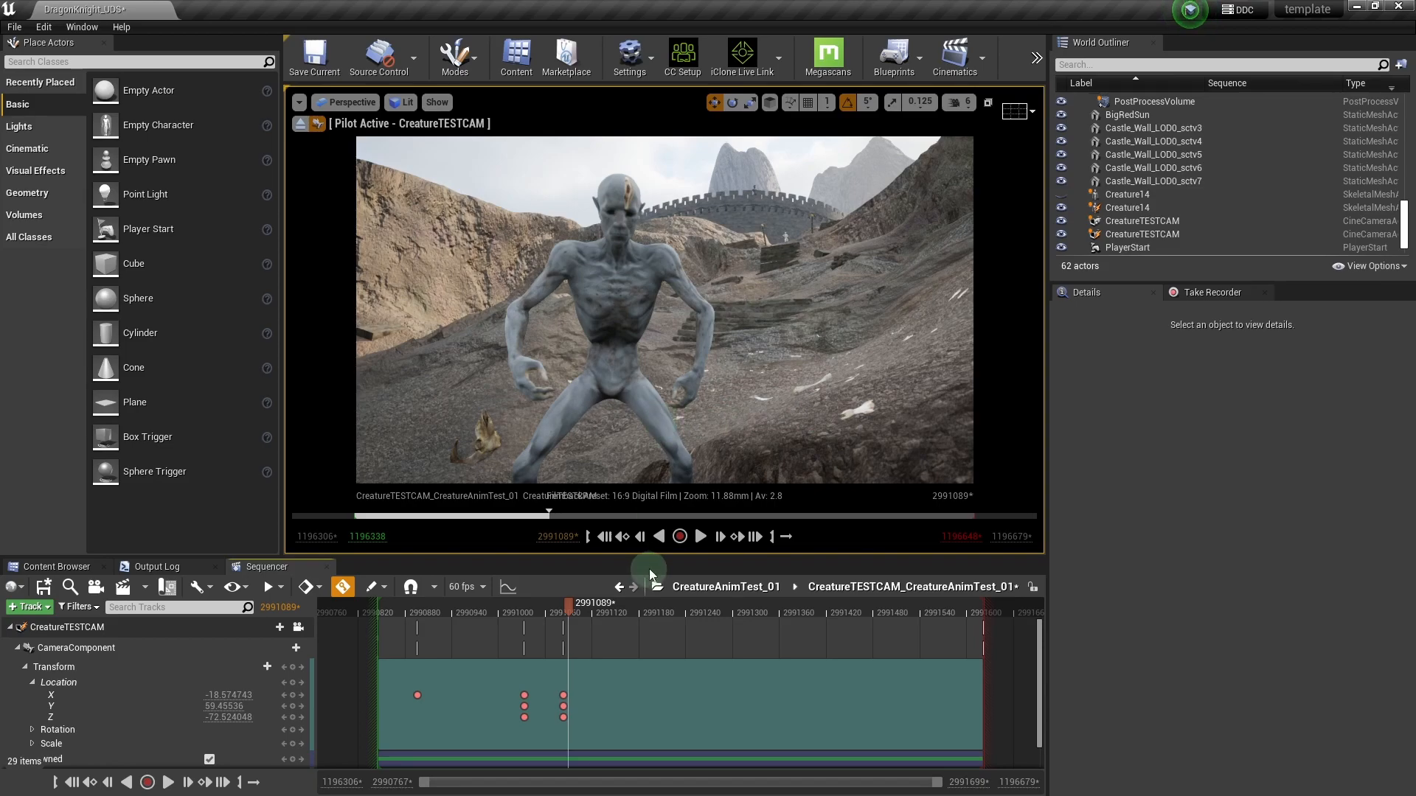
key(ctrl+s)
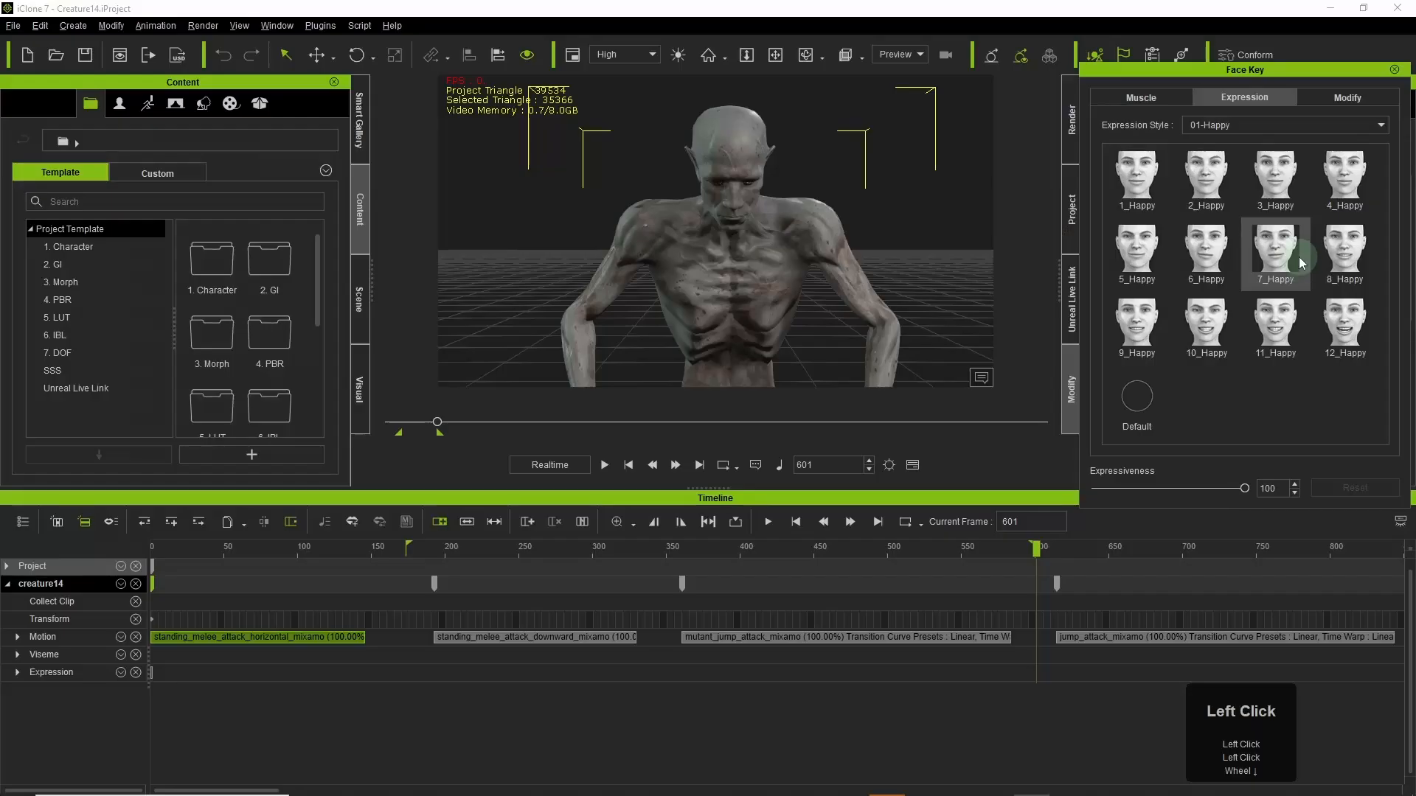
- Switch to iClone and try the 10_Happy and 12_Happy expressions at frame 601, viewing the face from lower down
click(1206, 324)
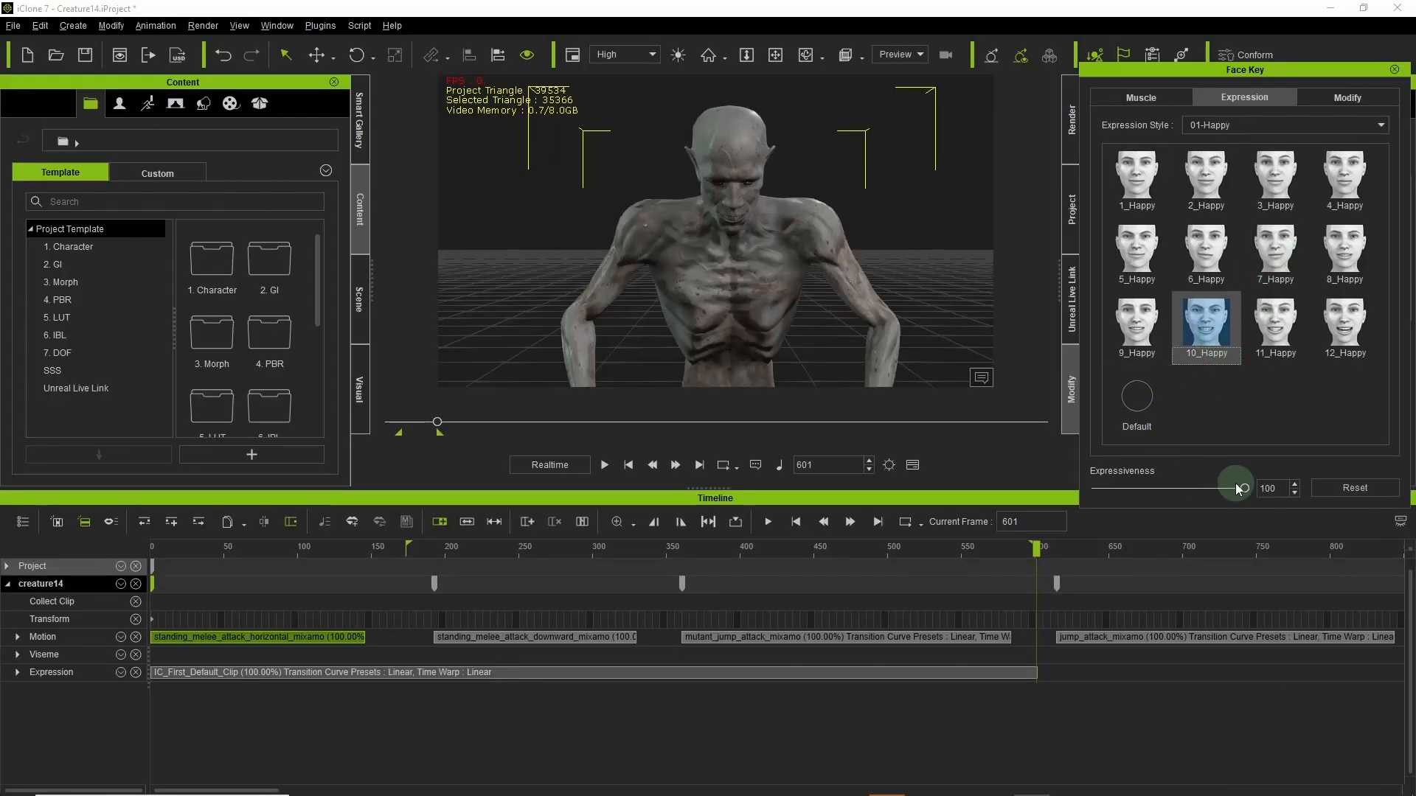
click(1150, 98)
click(1224, 97)
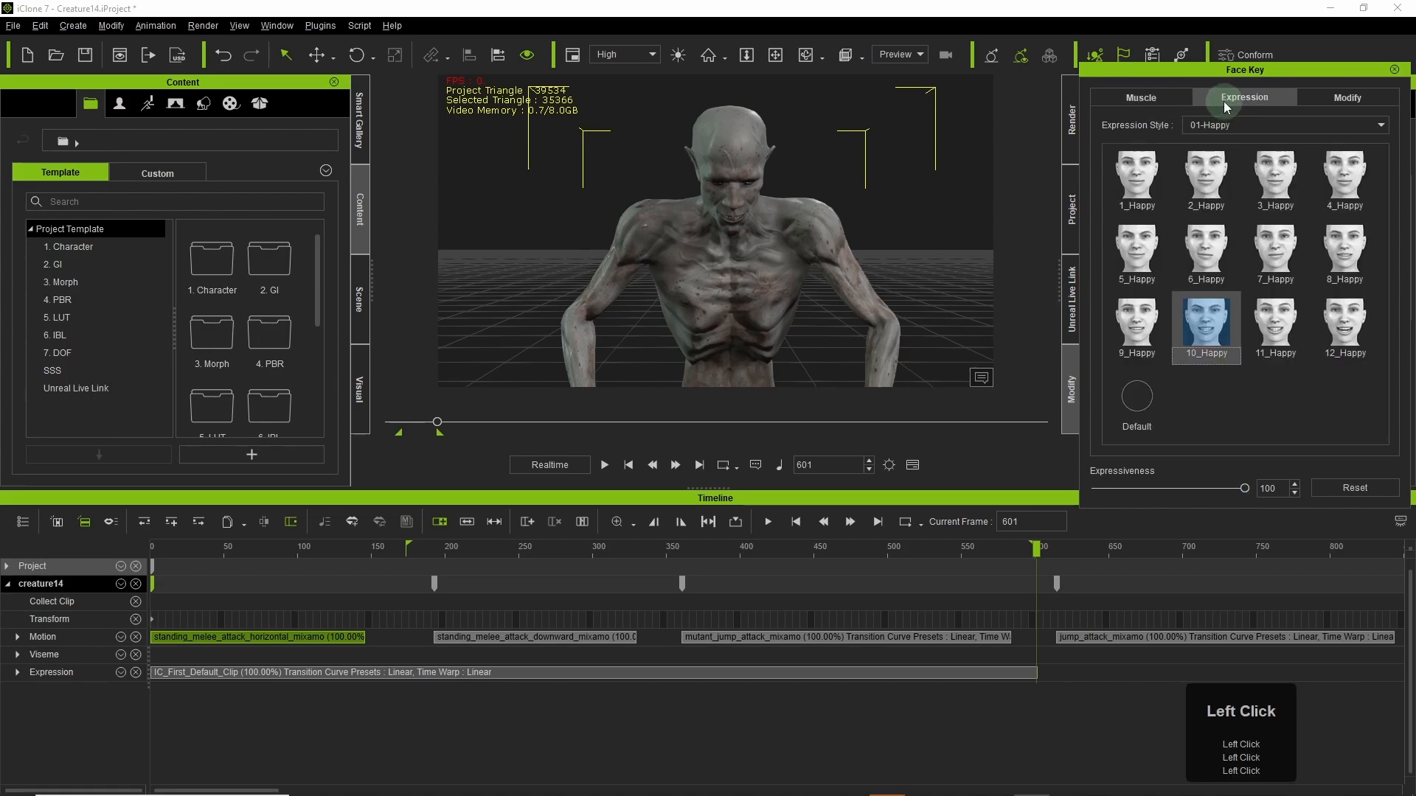
click(1333, 315)
right_drag(814, 214, 818, 165)
key(x)
drag(817, 169, 820, 150)
right_drag(835, 196, 829, 164)
drag(828, 163, 824, 231)
- Try selecting the mouth, cheek and brow regions on the facial muscle puppet, and reset the expression to Default
click(1163, 100)
click(1217, 100)
click(1171, 100)
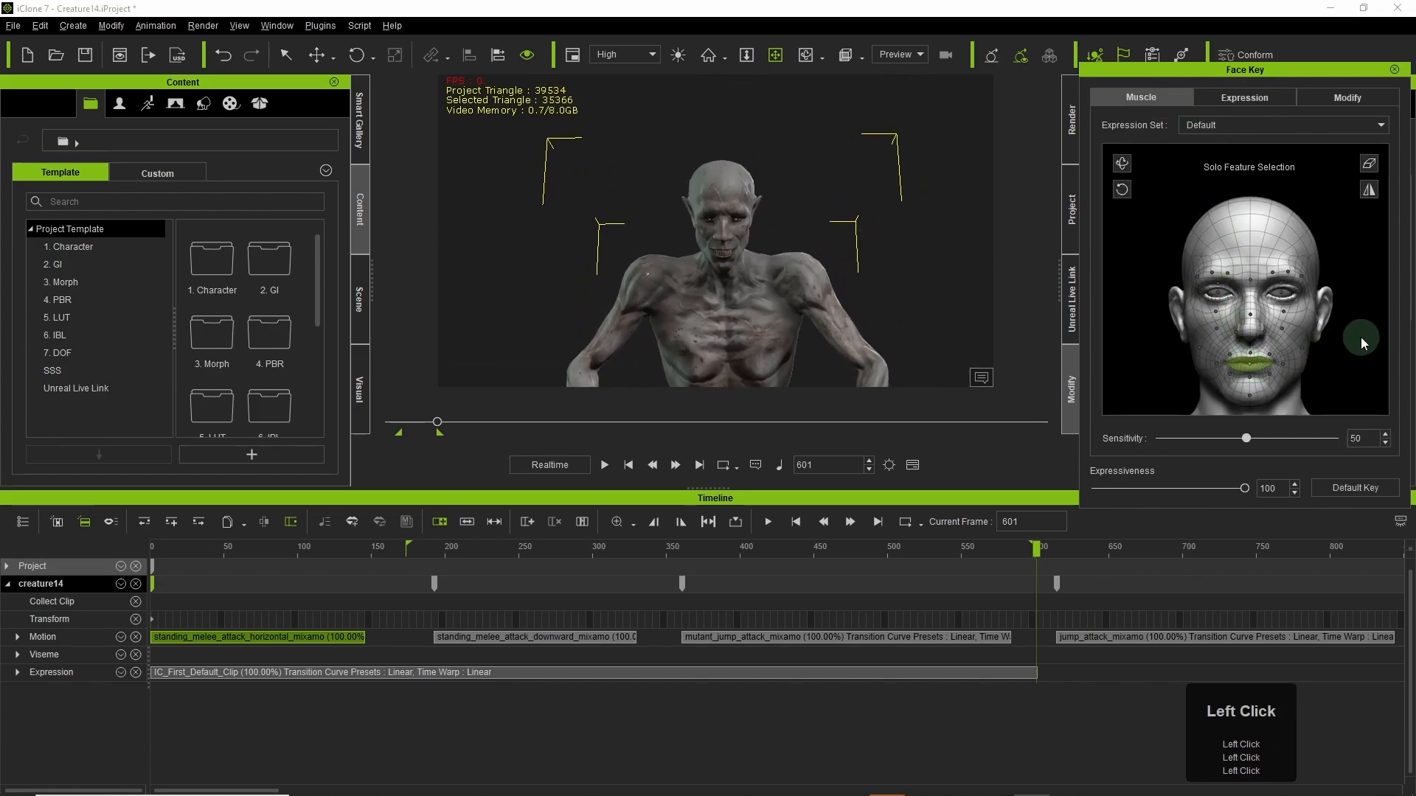
click(1216, 361)
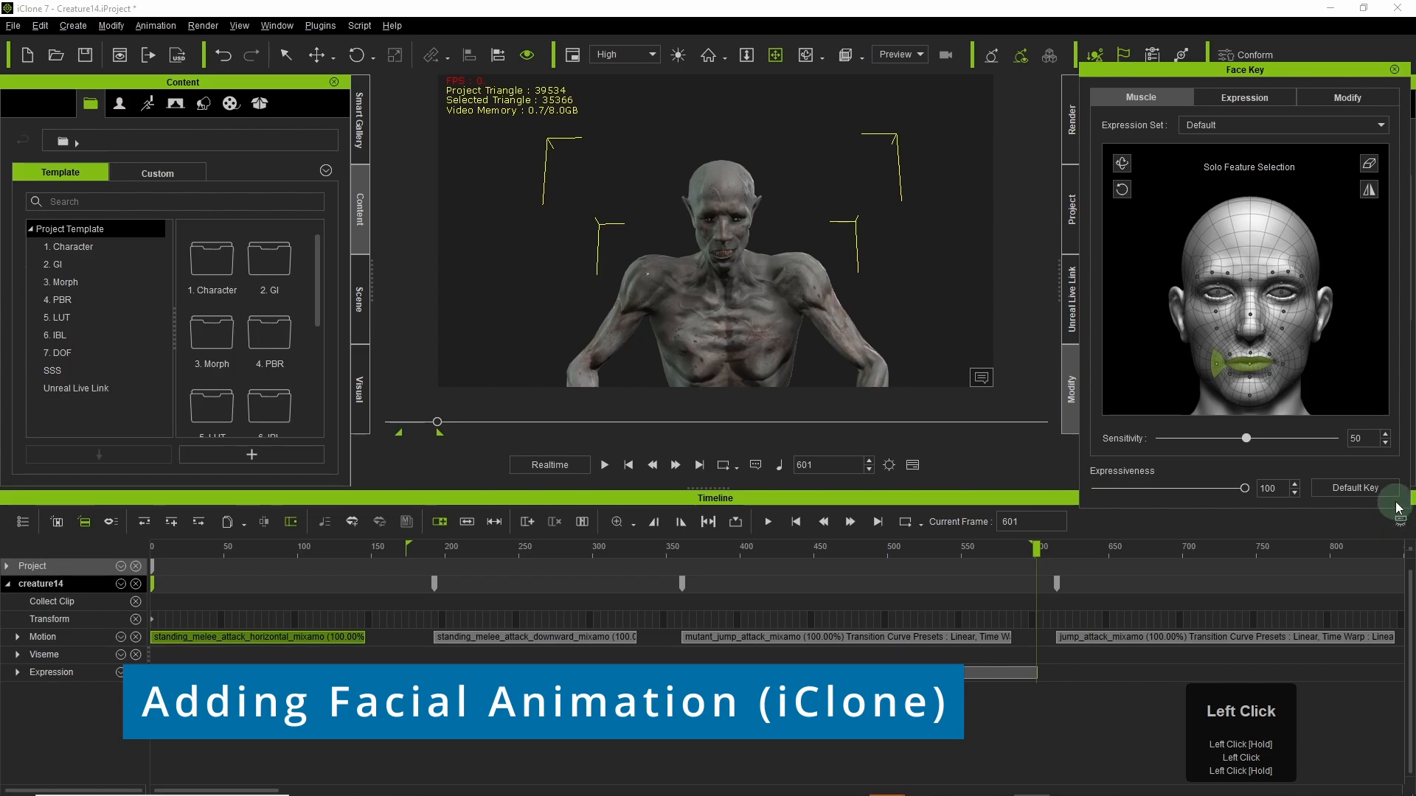
click(1203, 274)
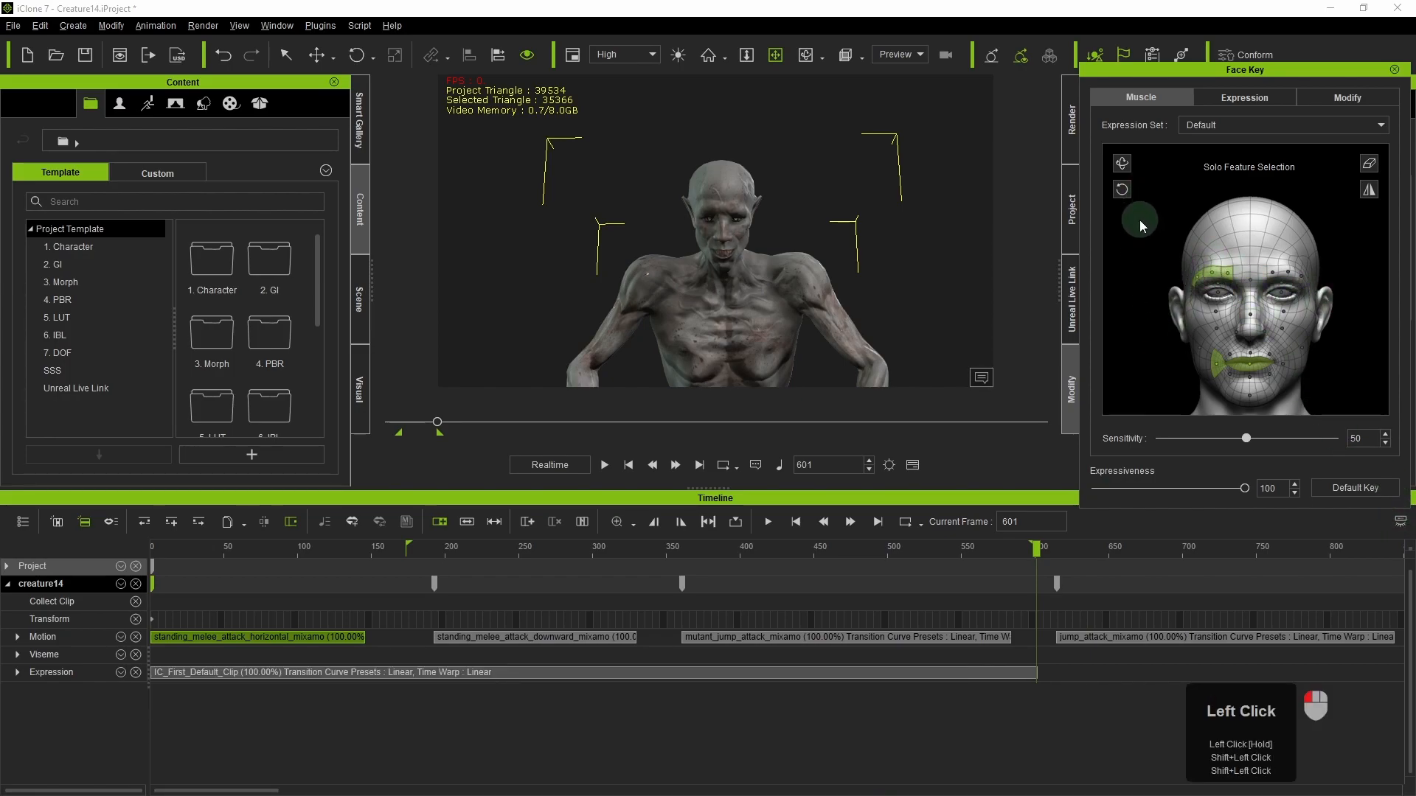
click(1261, 97)
click(1152, 100)
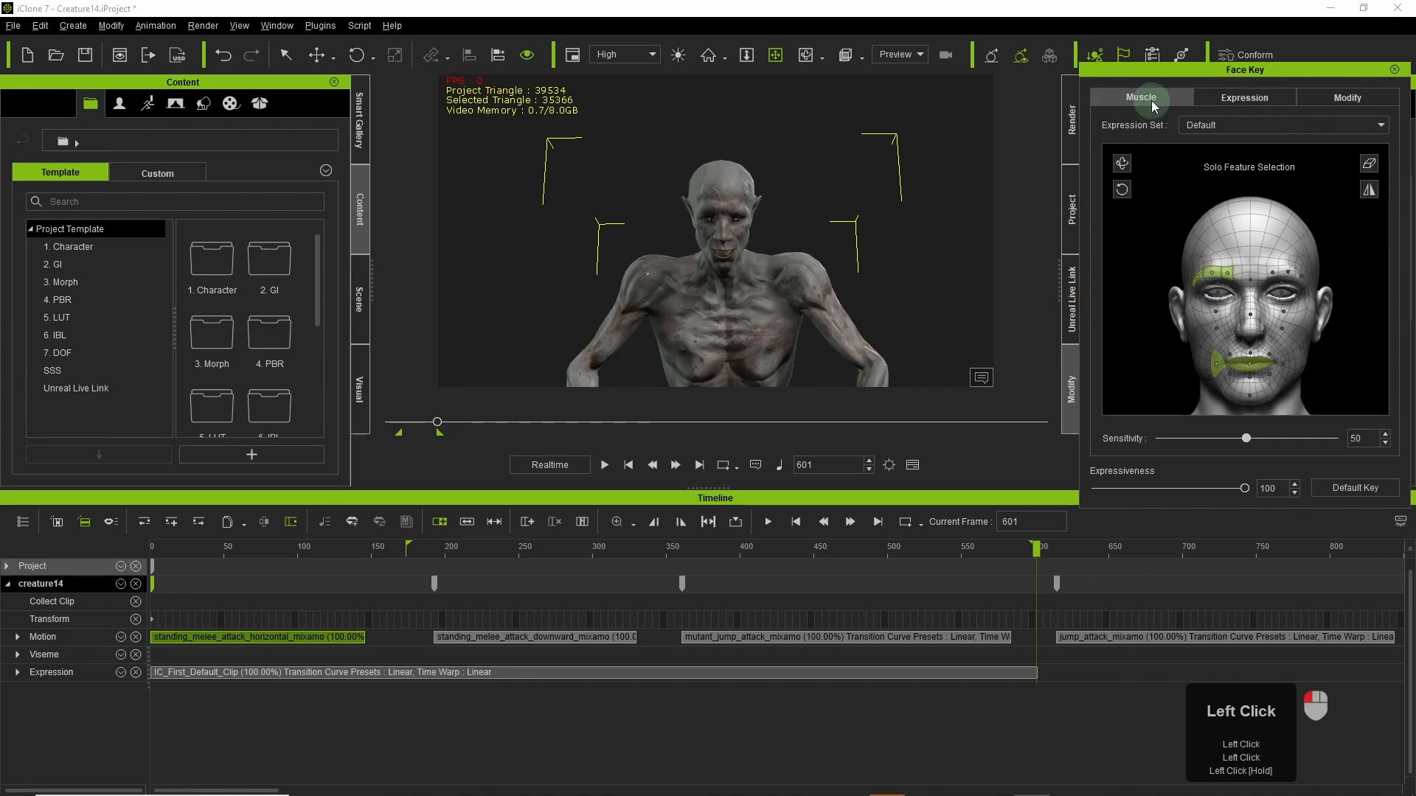
click(1243, 98)
click(1136, 402)
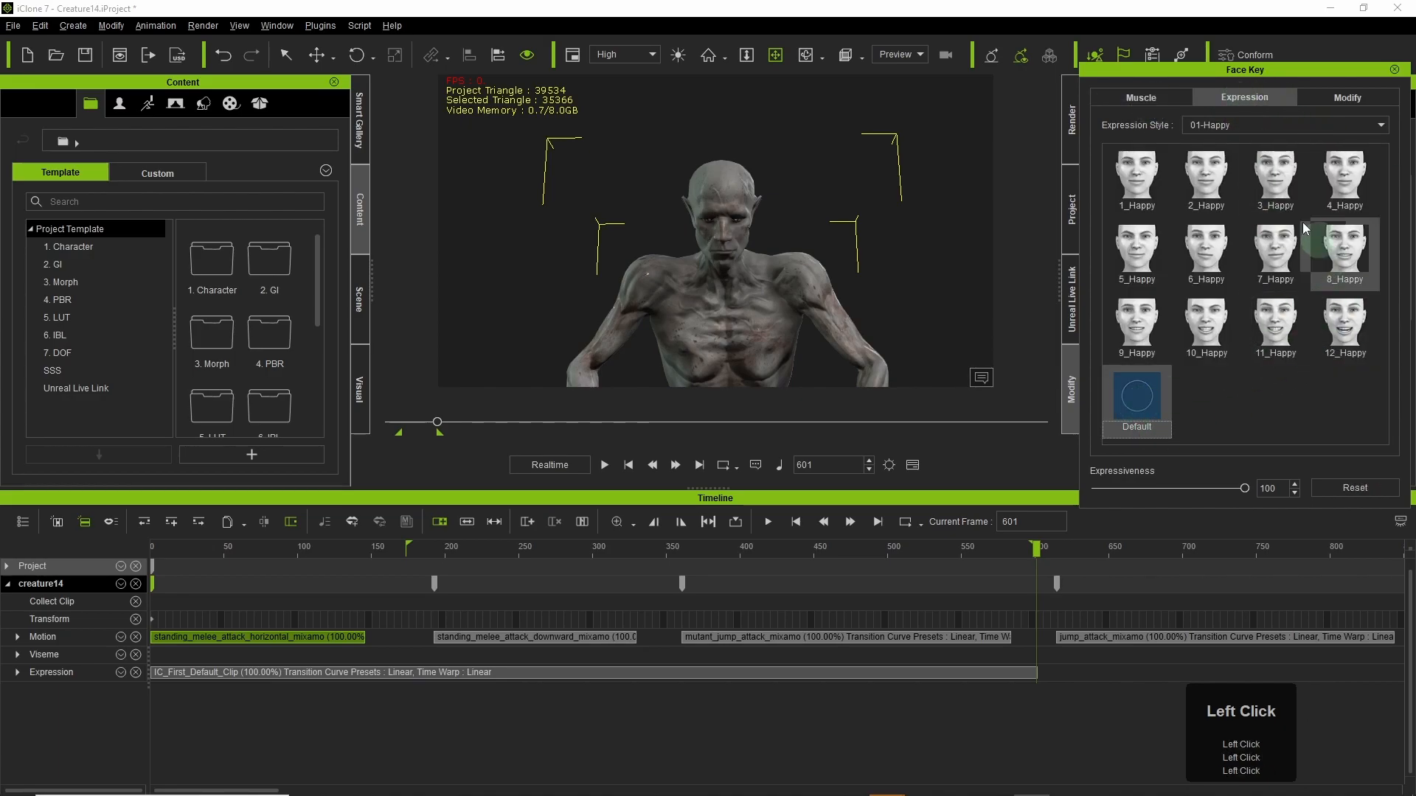
- Apply the 14_Angry expression from the 09-ExPlus Angry Disgust style at frame 601 and move the playhead to frame 540
click(1381, 125)
click(1280, 214)
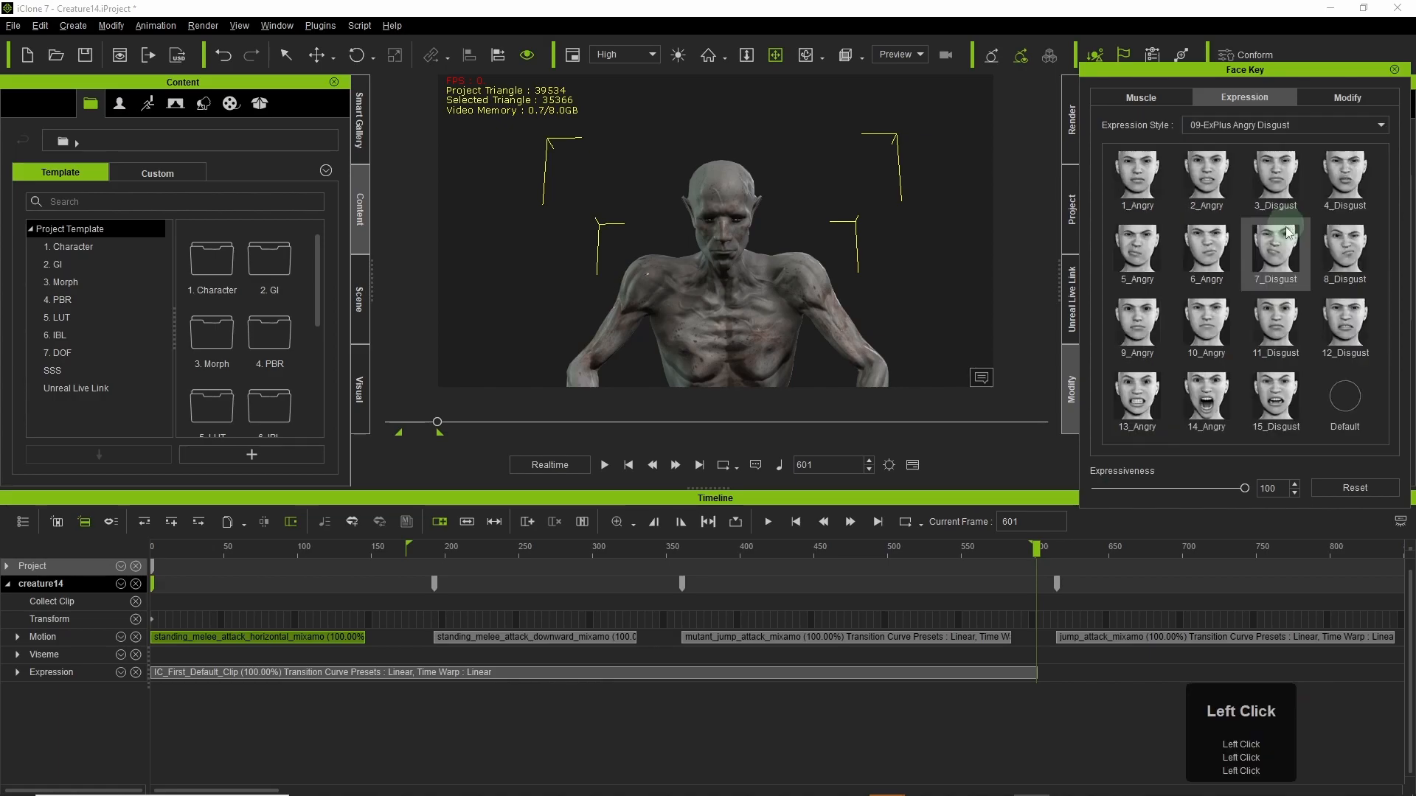
click(1215, 408)
drag(1036, 547, 946, 582)
- Try the 10_Angry expression at frame 540 and undo the change
click(1286, 124)
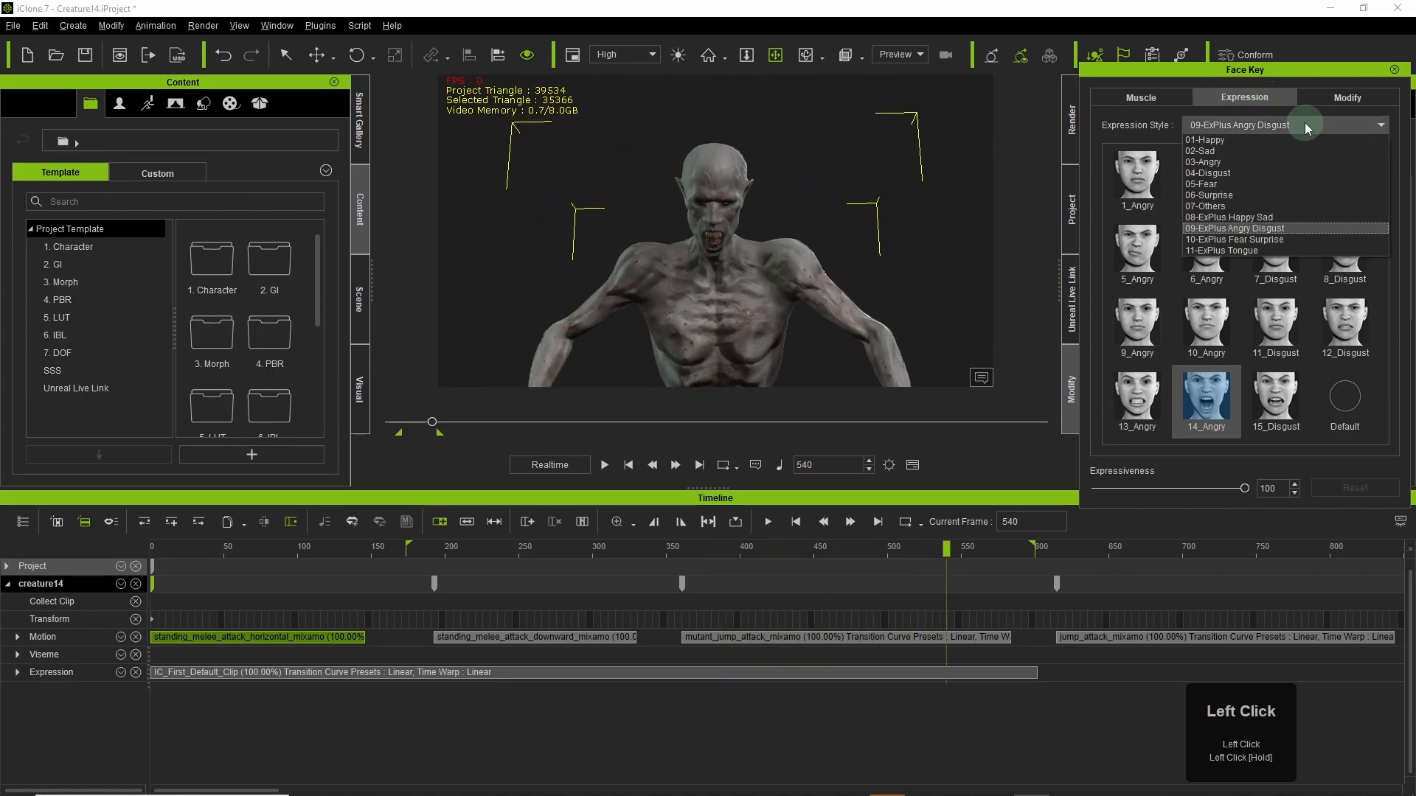
click(1272, 225)
click(1218, 331)
mouse_move(946, 546)
mouse_down()
mouse_move(1138, 544)
mouse_move(771, 547)
mouse_move(970, 552)
mouse_move(954, 550)
mouse_up()
key(ctrl+z)
key(ctrl+z)
- Compare presets in the 09-ExPlus Angry Disgust style and apply the 14_Angry expression
click(1344, 324)
click(1355, 124)
click(1281, 229)
click(1153, 402)
click(1196, 401)
- Expand the creature's Viseme and Expression tracks in the timeline and scrub to frame 581
click(17, 654)
click(57, 522)
click(17, 751)
scroll(44, 738, down, 1)
drag(965, 560, 1008, 560)
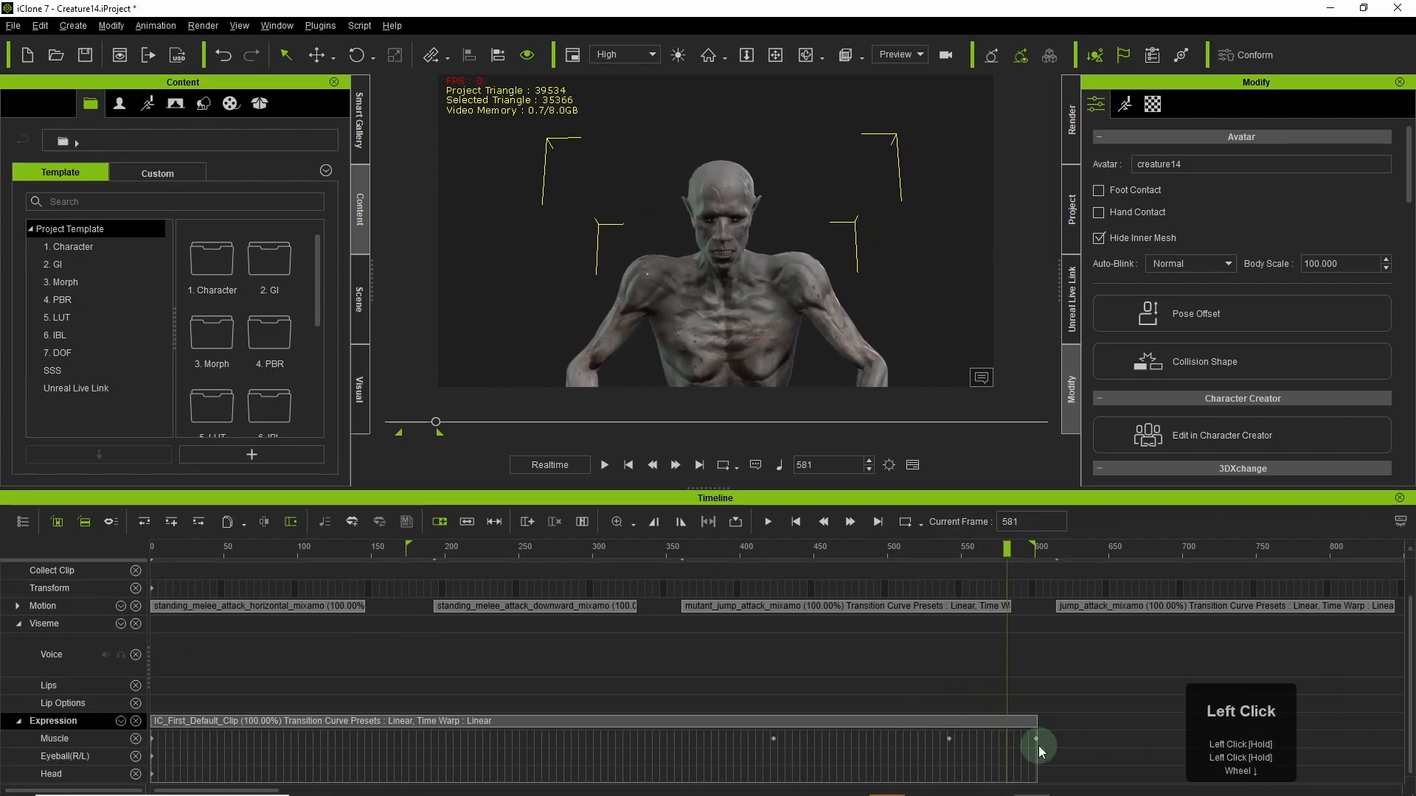
- Delete the last Muscle key, shift the other two to about frames 528 and 586, and check frame 557
click(1036, 741)
key(Delete)
drag(951, 739, 1014, 739)
drag(774, 739, 928, 739)
drag(878, 550, 971, 575)
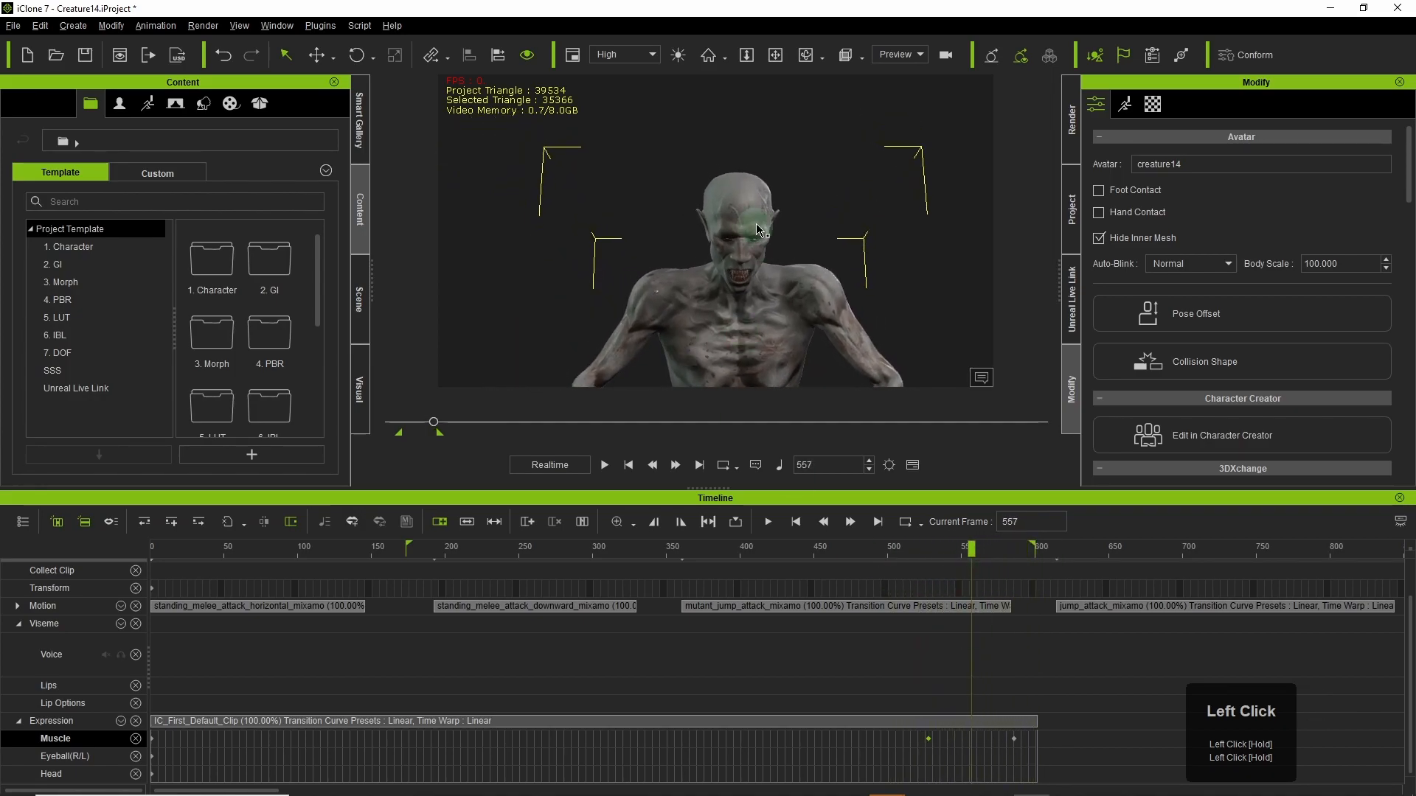
- Export the creature as FBX with the Unreal preset, 60 fps and range 176 to 598, as Creature14.fbx in _exportsForUnreal
click(13, 25)
mouse_move(51, 139)
click(222, 151)
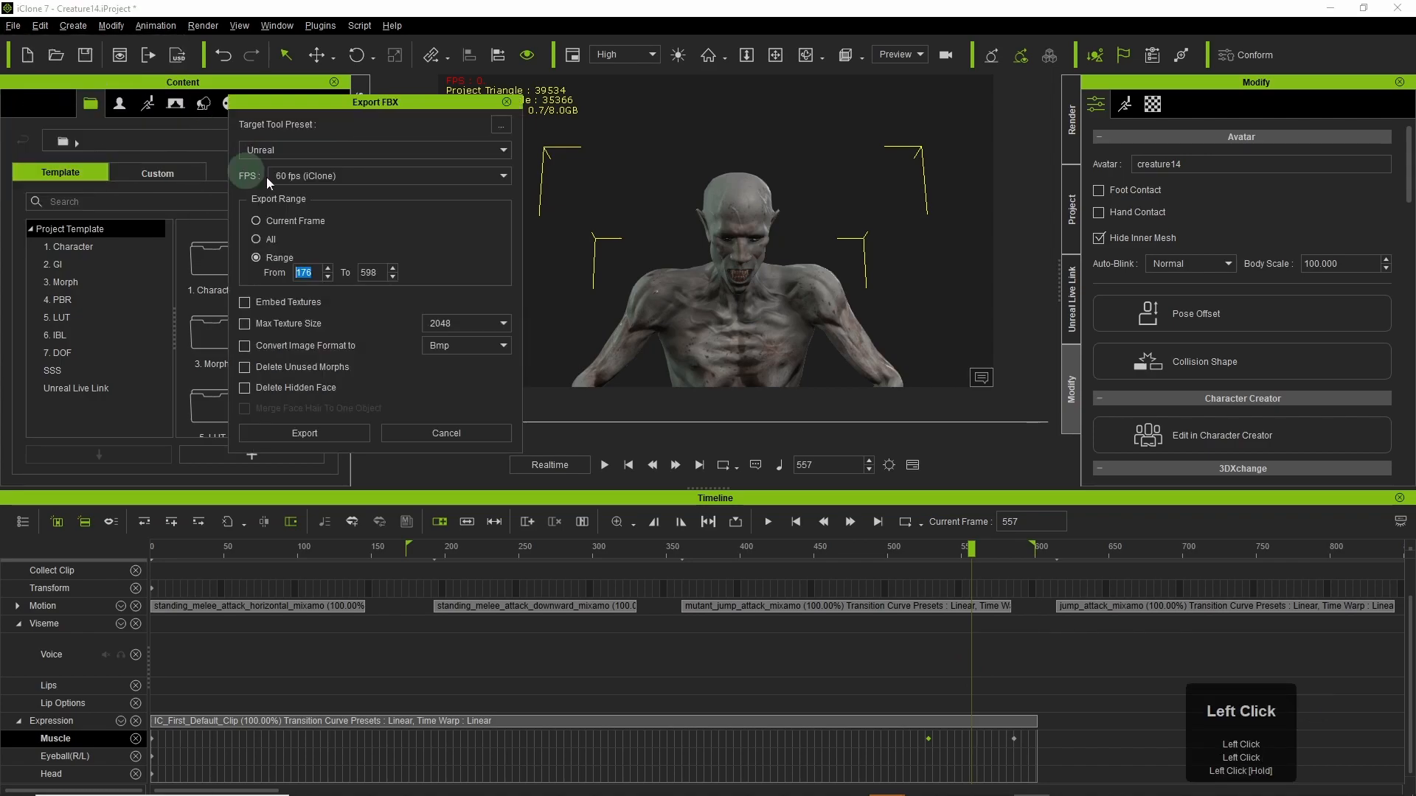
click(330, 431)
scroll(512, 345, down, 4)
scroll(502, 350, up, 4)
click(502, 212)
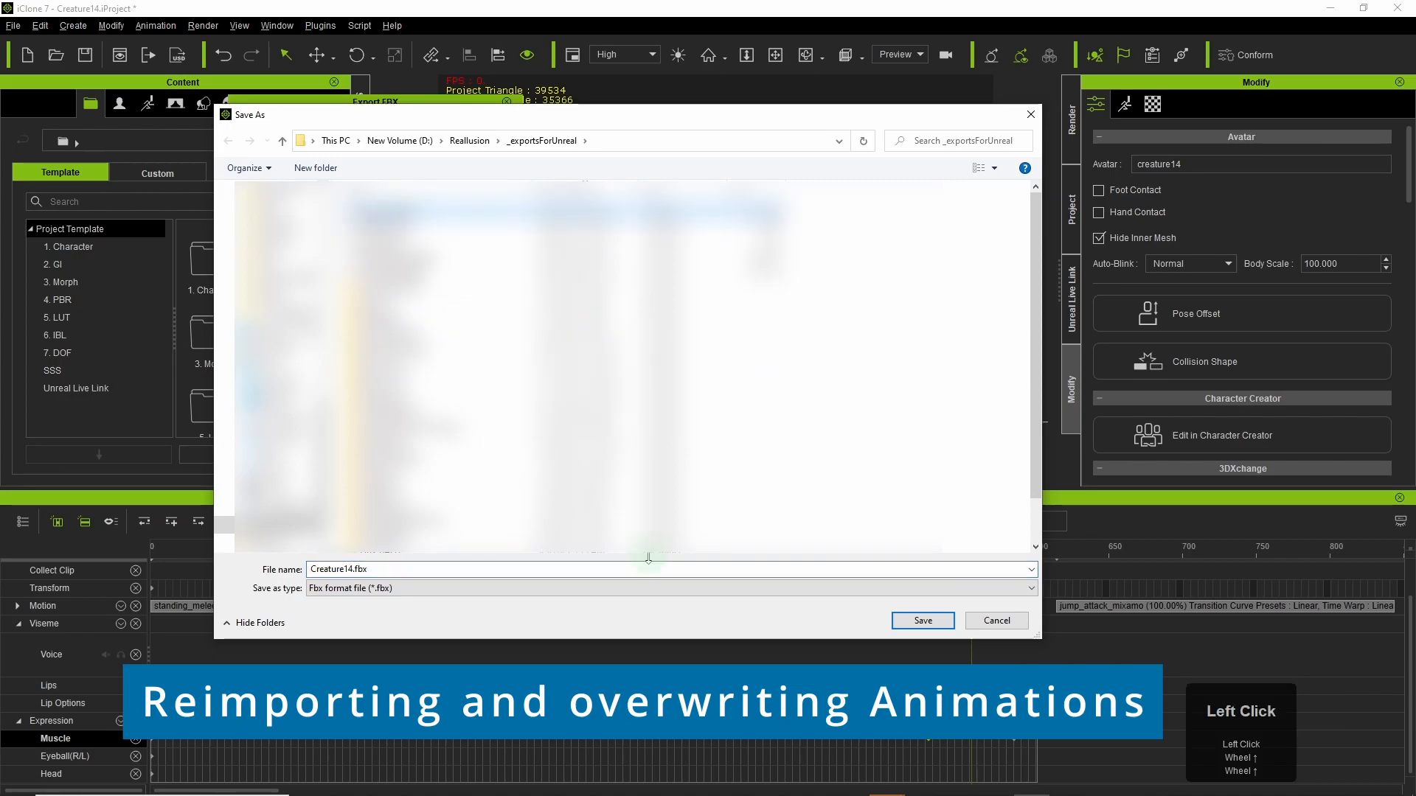
click(922, 621)
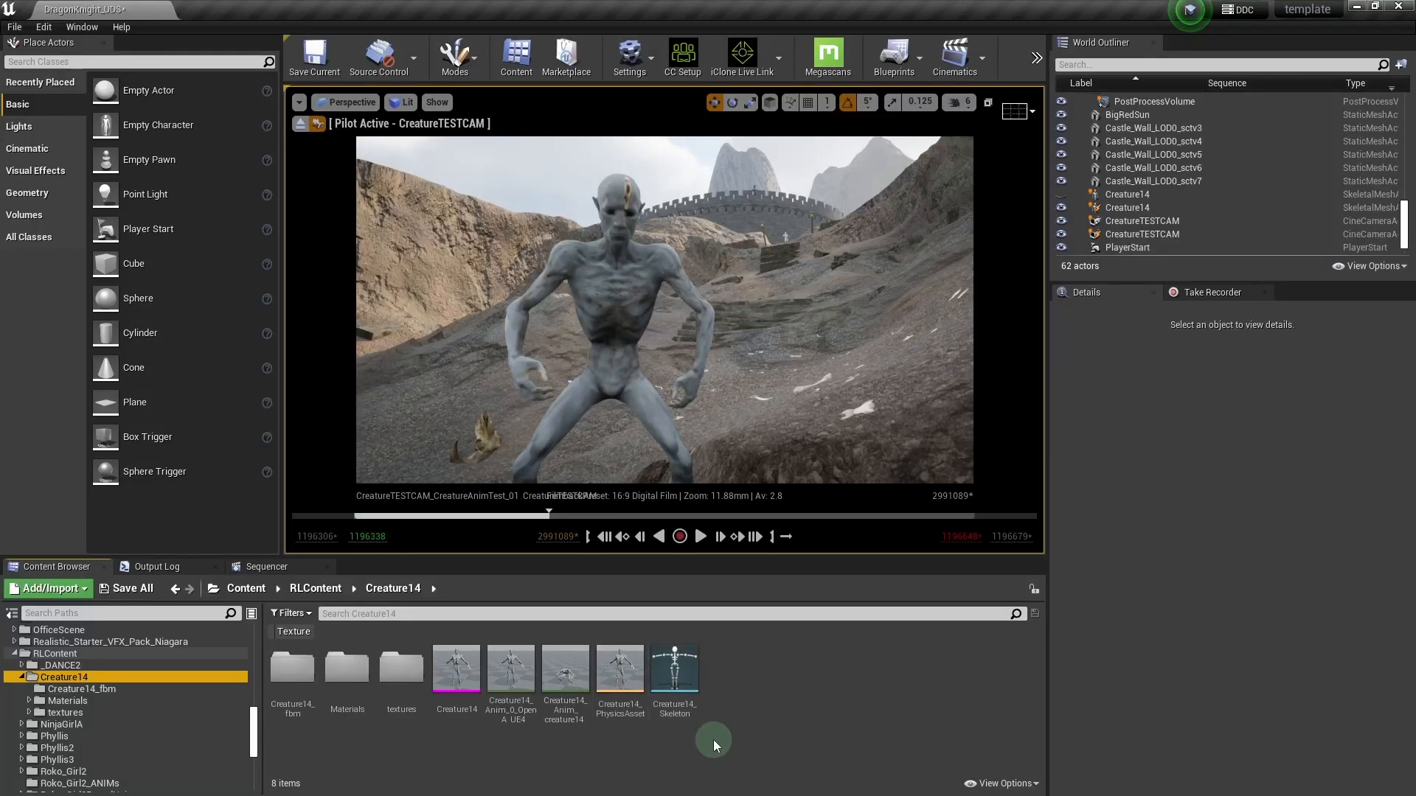
- Switch to Unreal Editor and reimport the Creature14 skeletal mesh from the RLContent/Creature14 folder
click(463, 669)
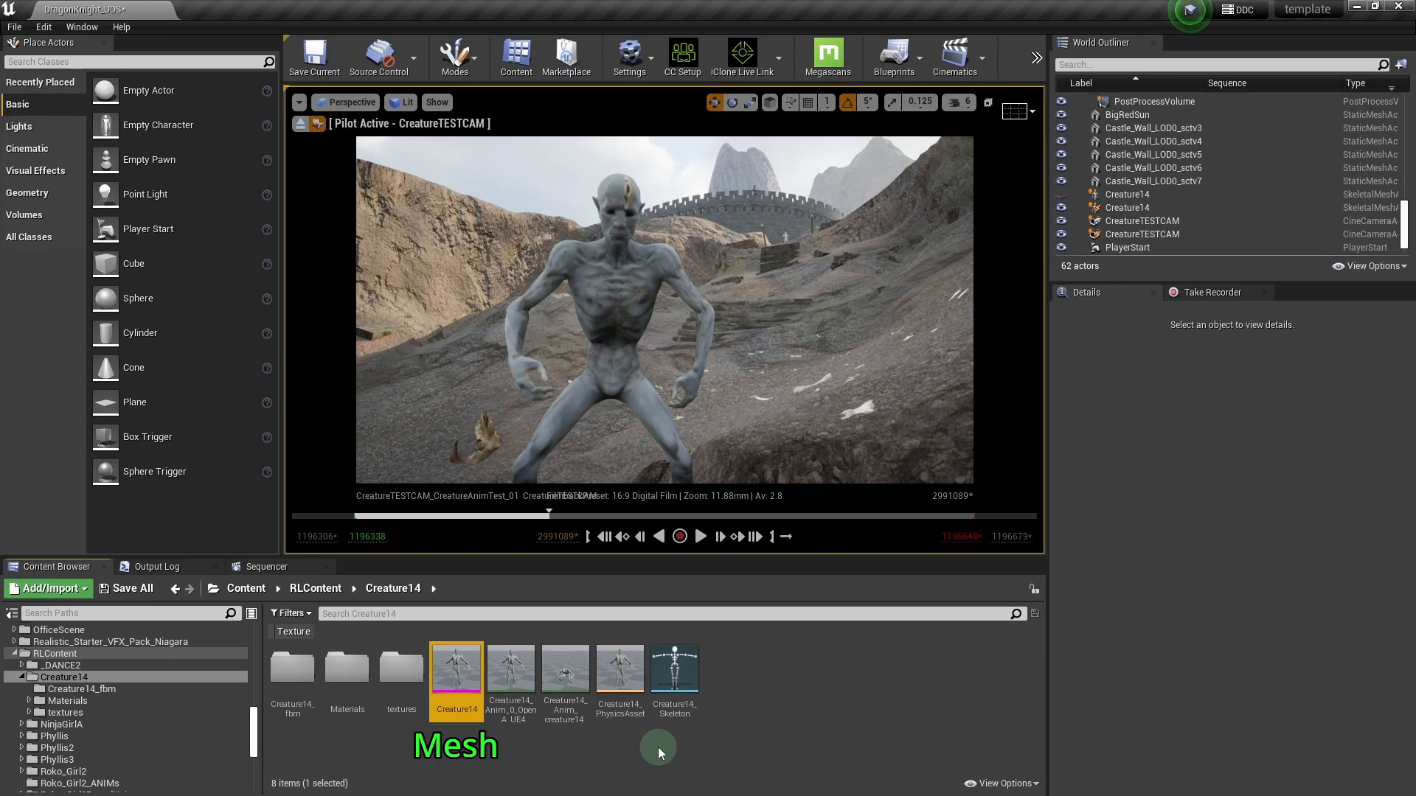
right_click(456, 664)
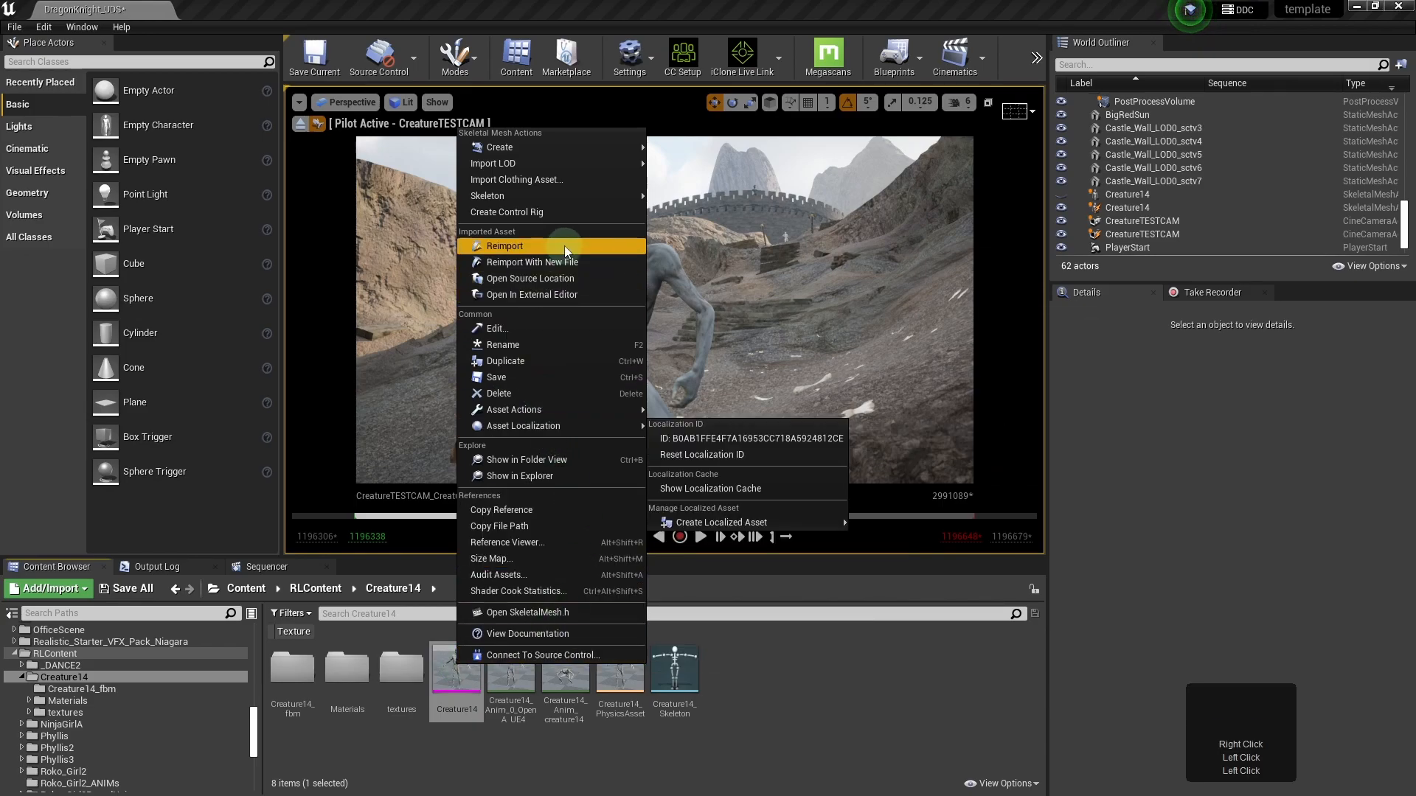
click(564, 245)
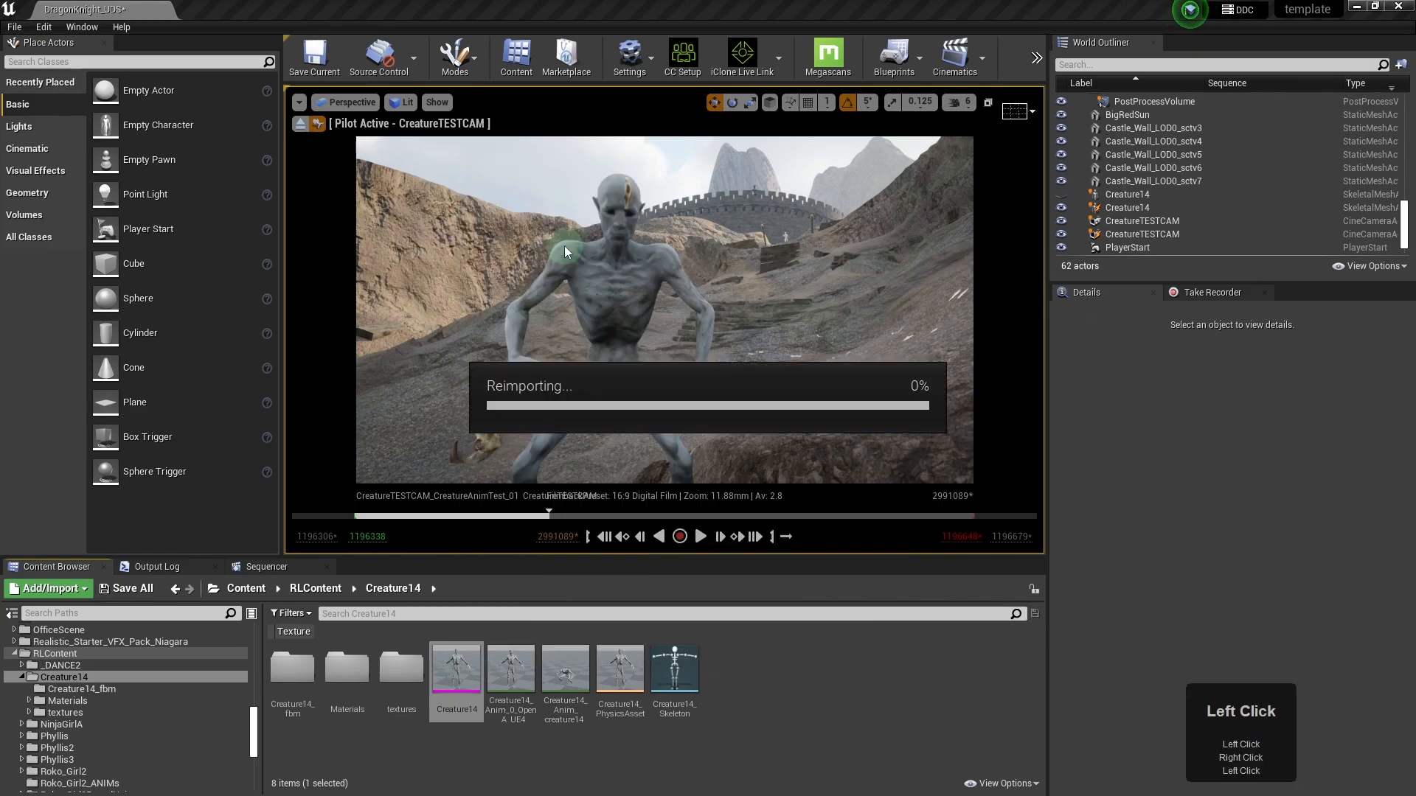
- Reimport the Creature14_Anim_creature14_TempMotion animation from Creature14.fbx in _exportsForUnreal and scrub through it in the Sequencer
click(564, 682)
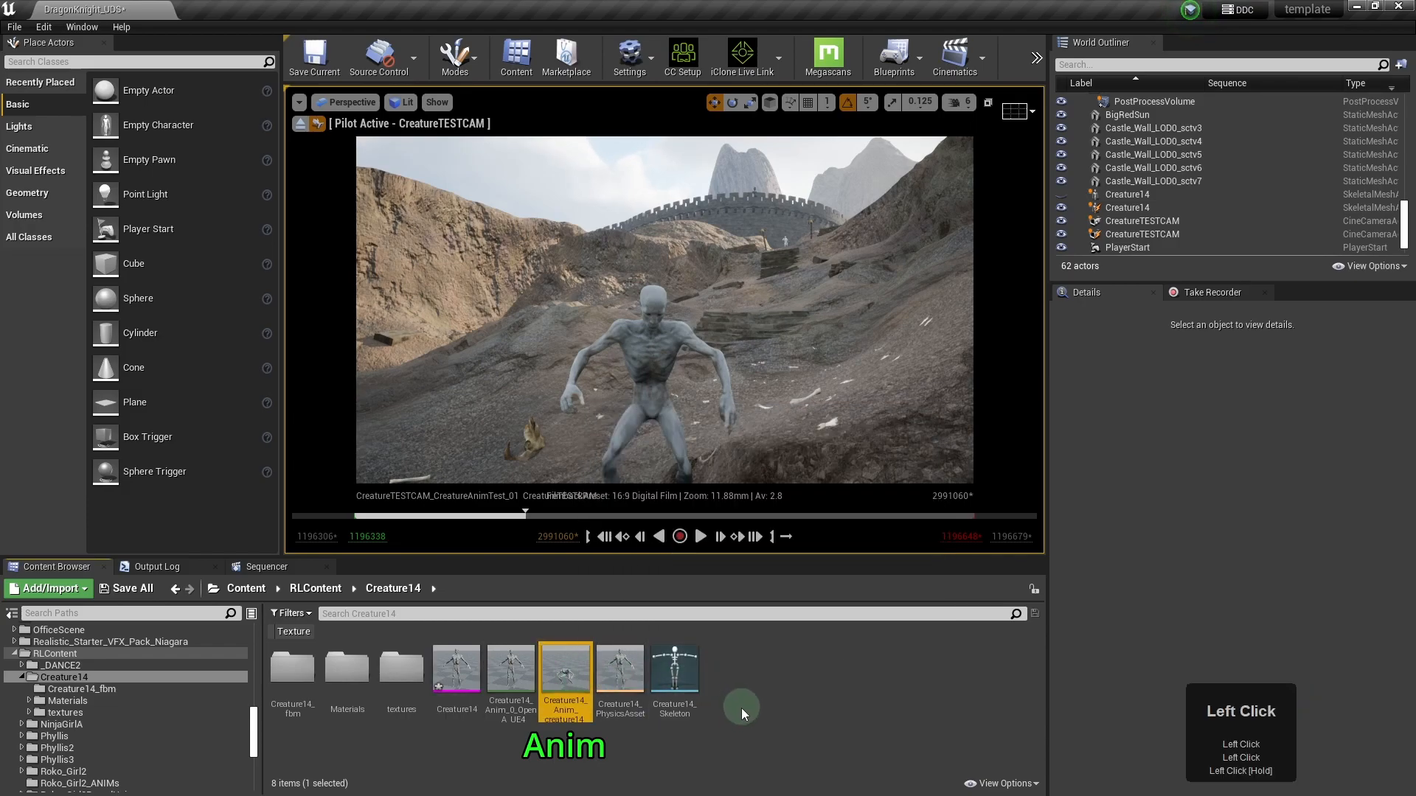
mouse_move(565, 674)
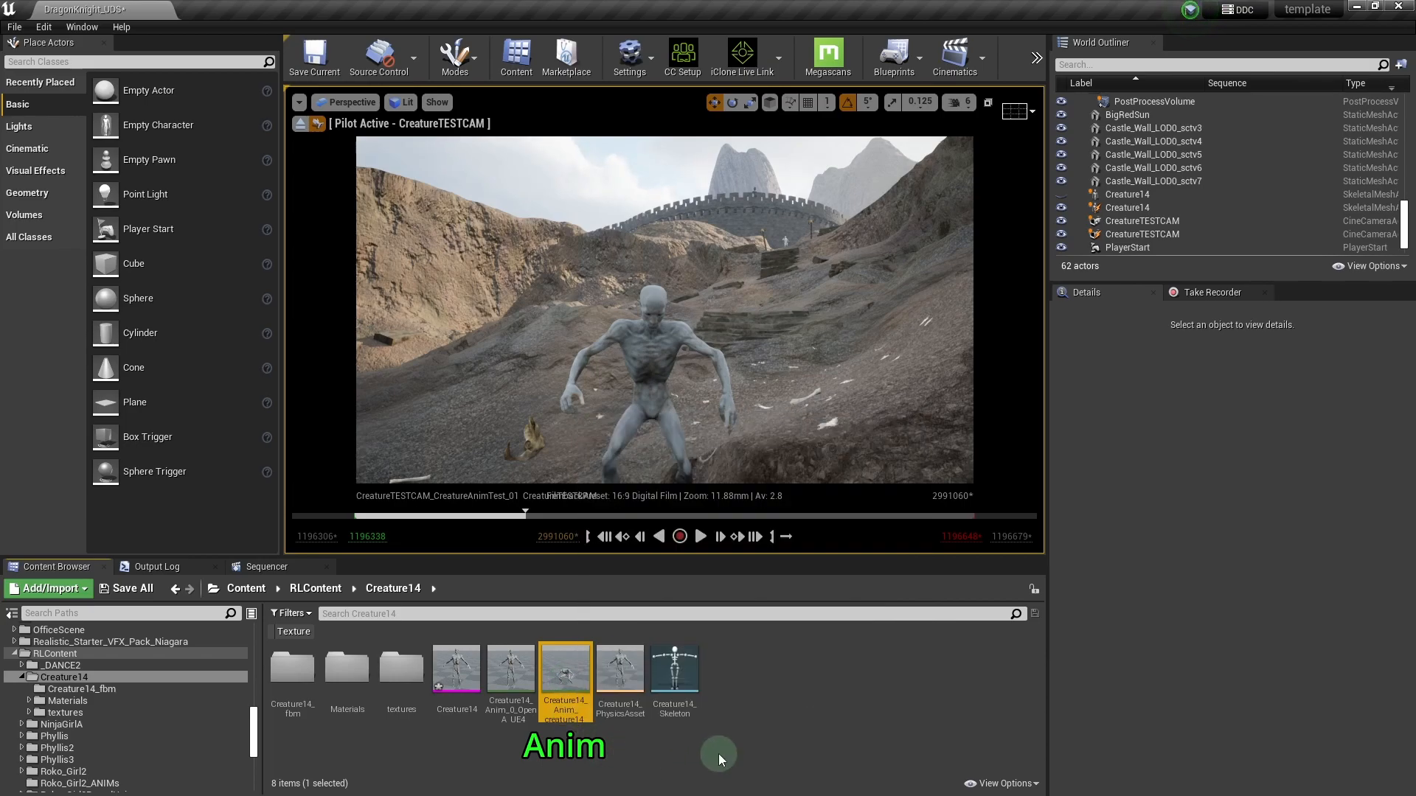
right_click(565, 674)
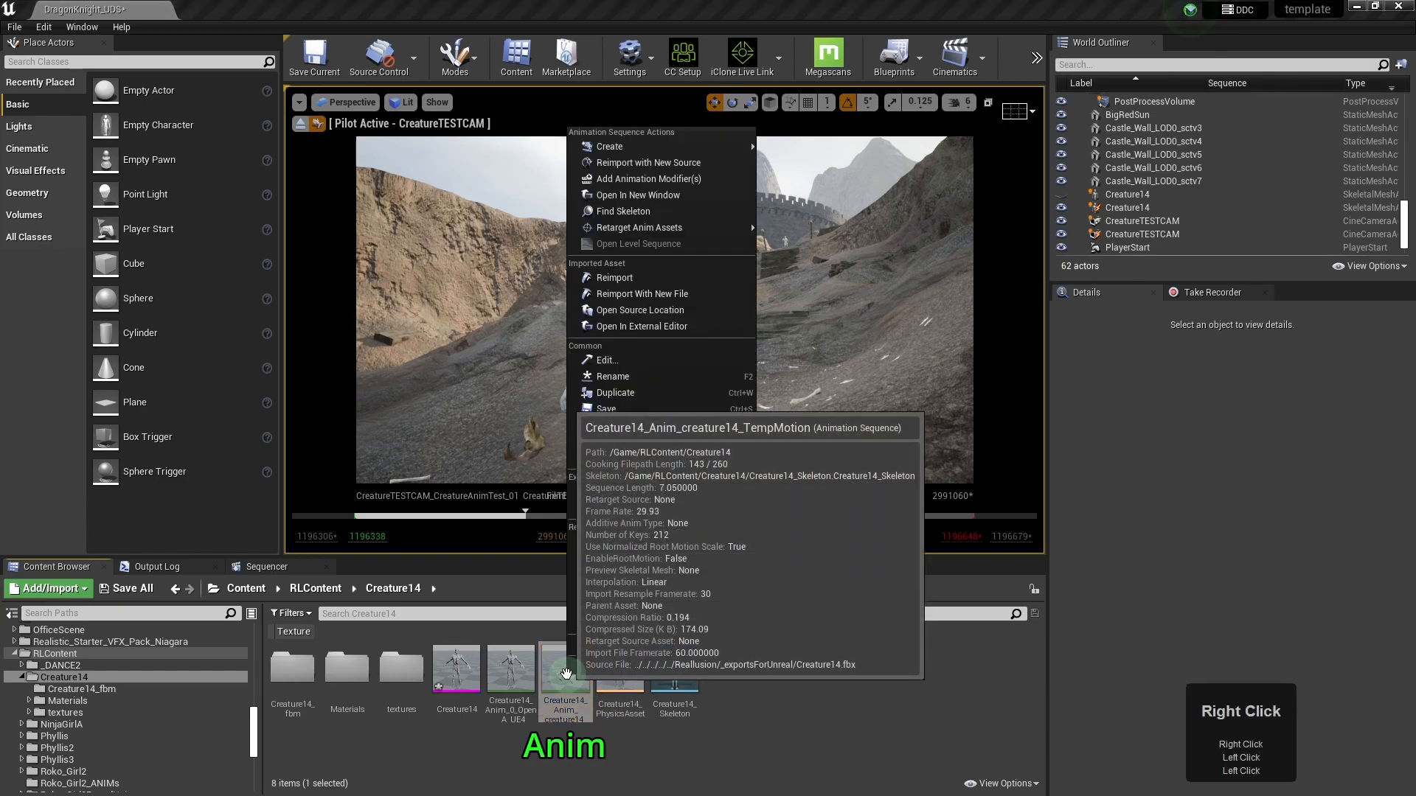
click(669, 293)
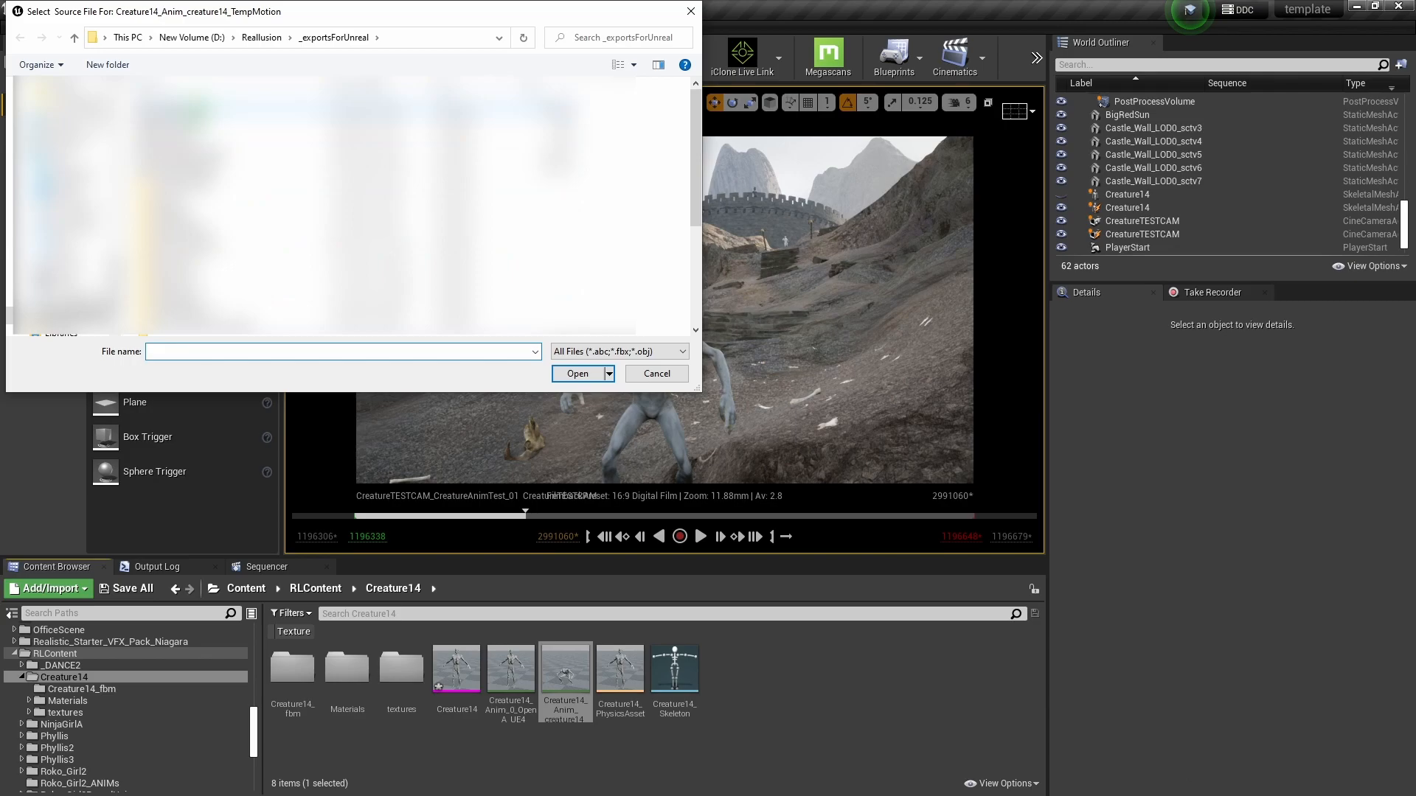
click(210, 112)
click(593, 376)
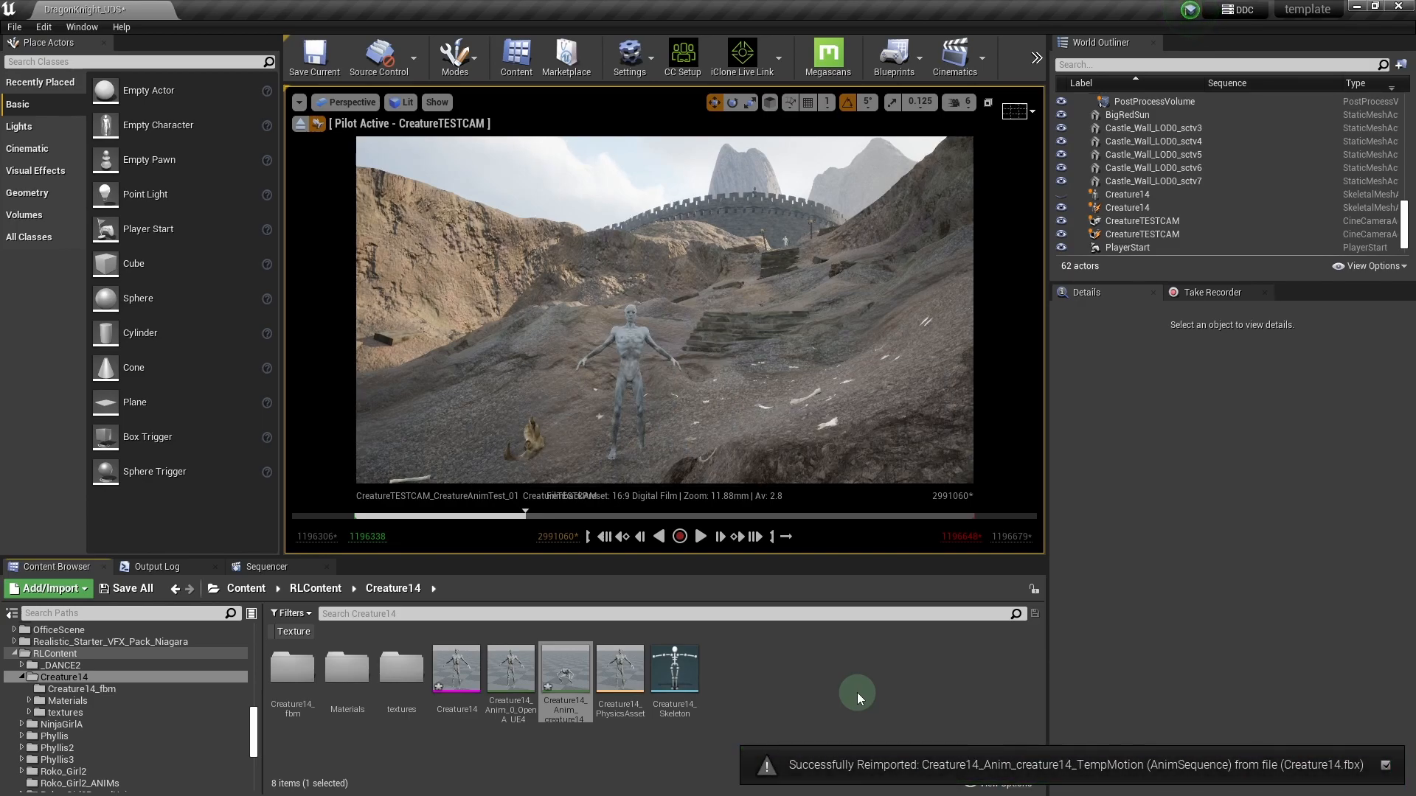
click(258, 567)
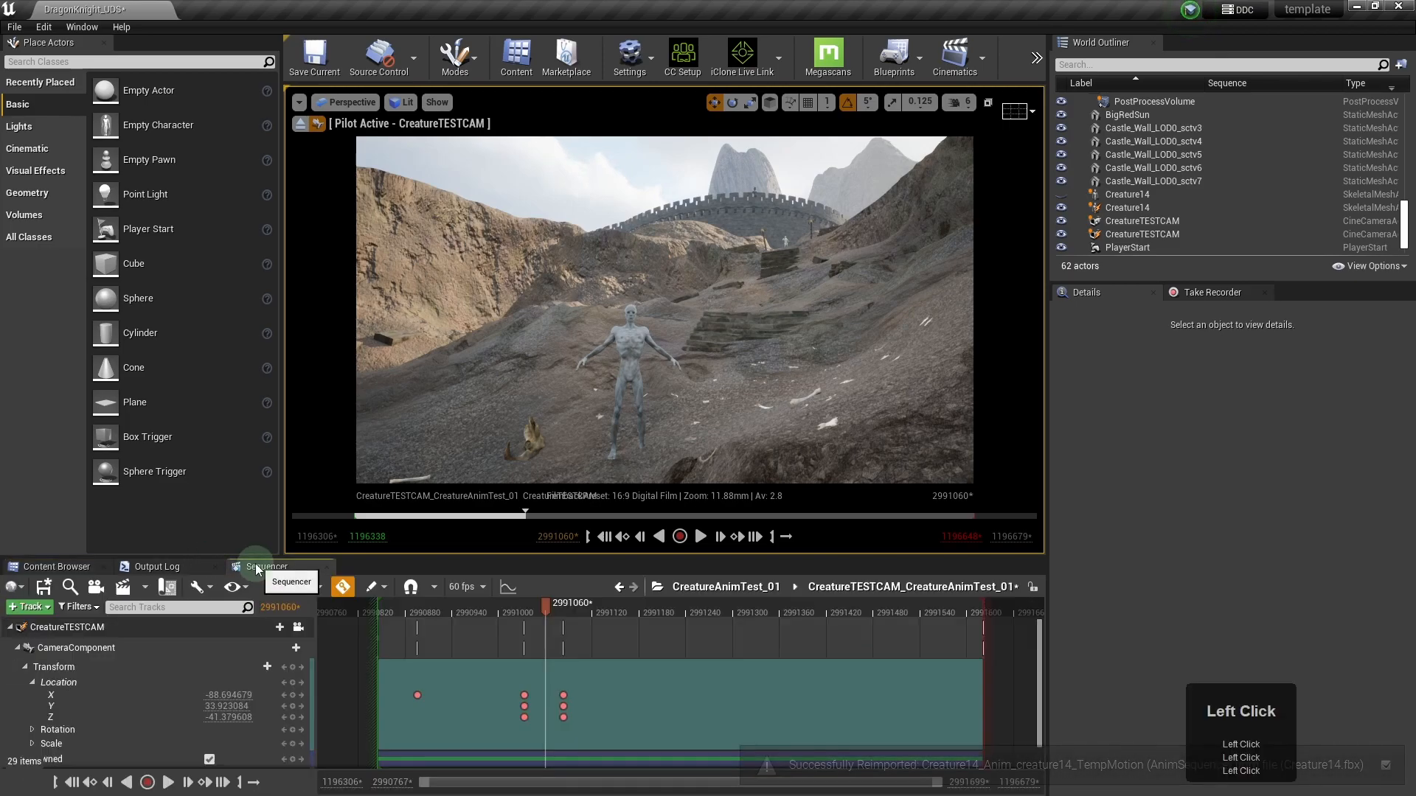
drag(550, 609, 611, 604)
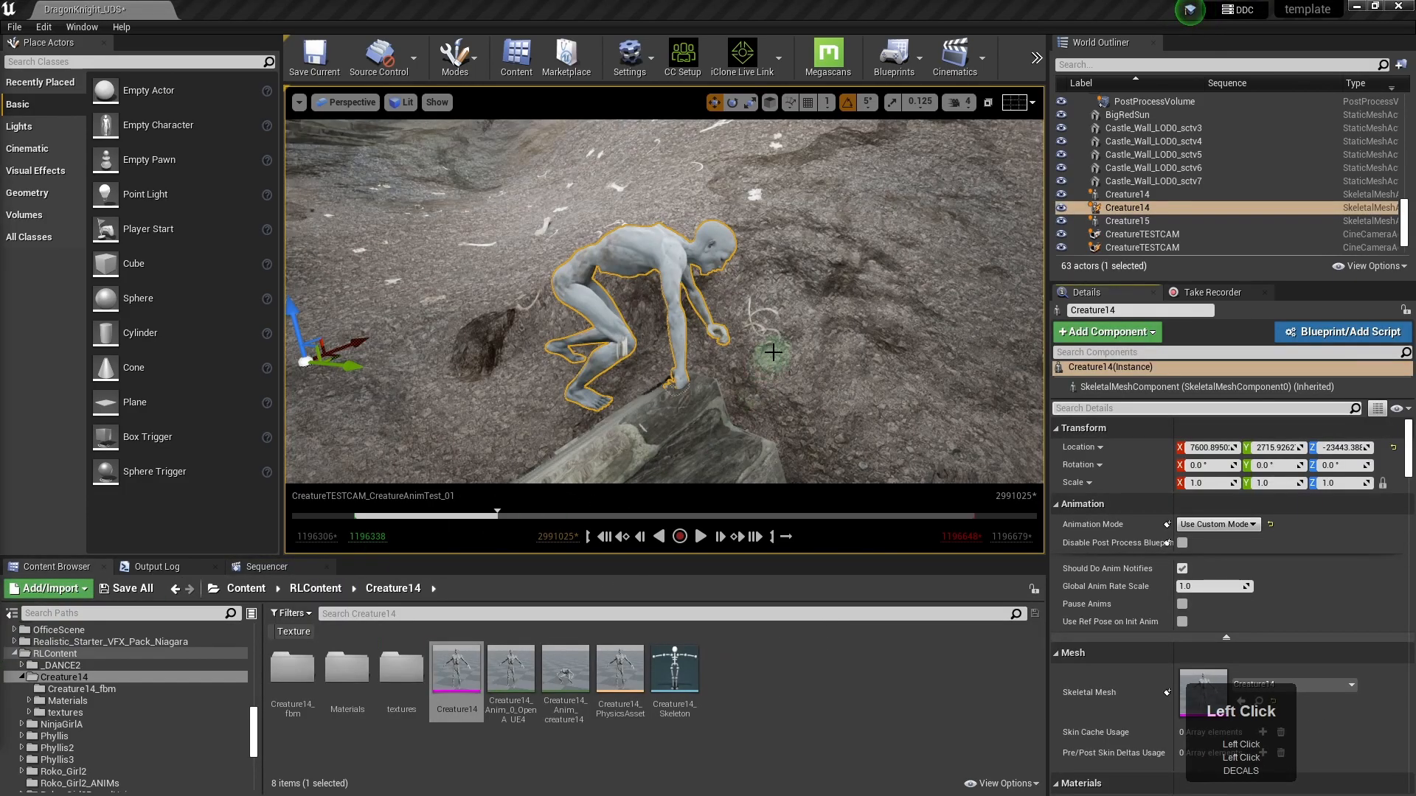
- Filter the selected Creature14 actor's properties by "decals" and turn off Receives Decals
key(d)
key(w)
key(w)
key(w)
right_drag(773, 353, 773, 353)
key(s)
click(1117, 409)
text(c)
text(eca)
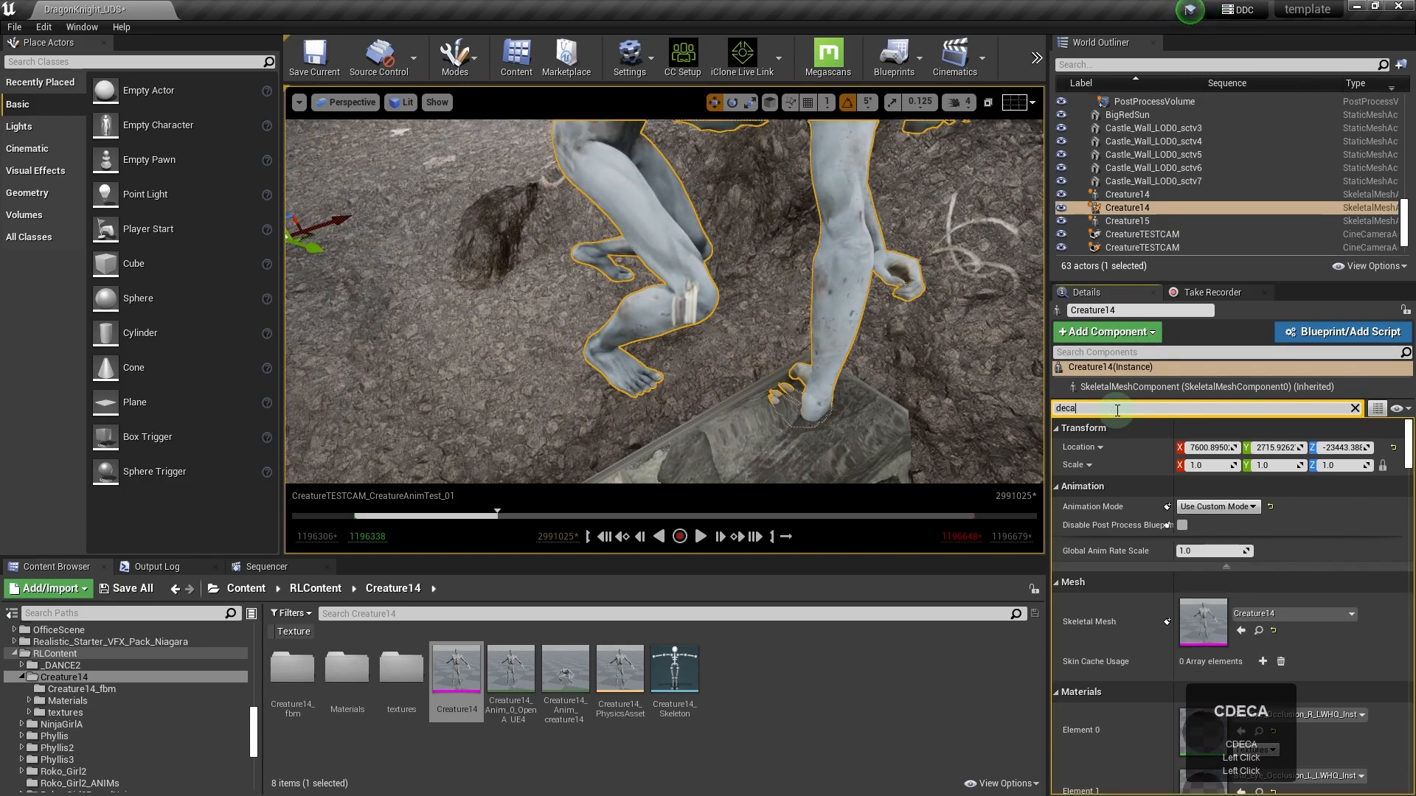
text(ls)
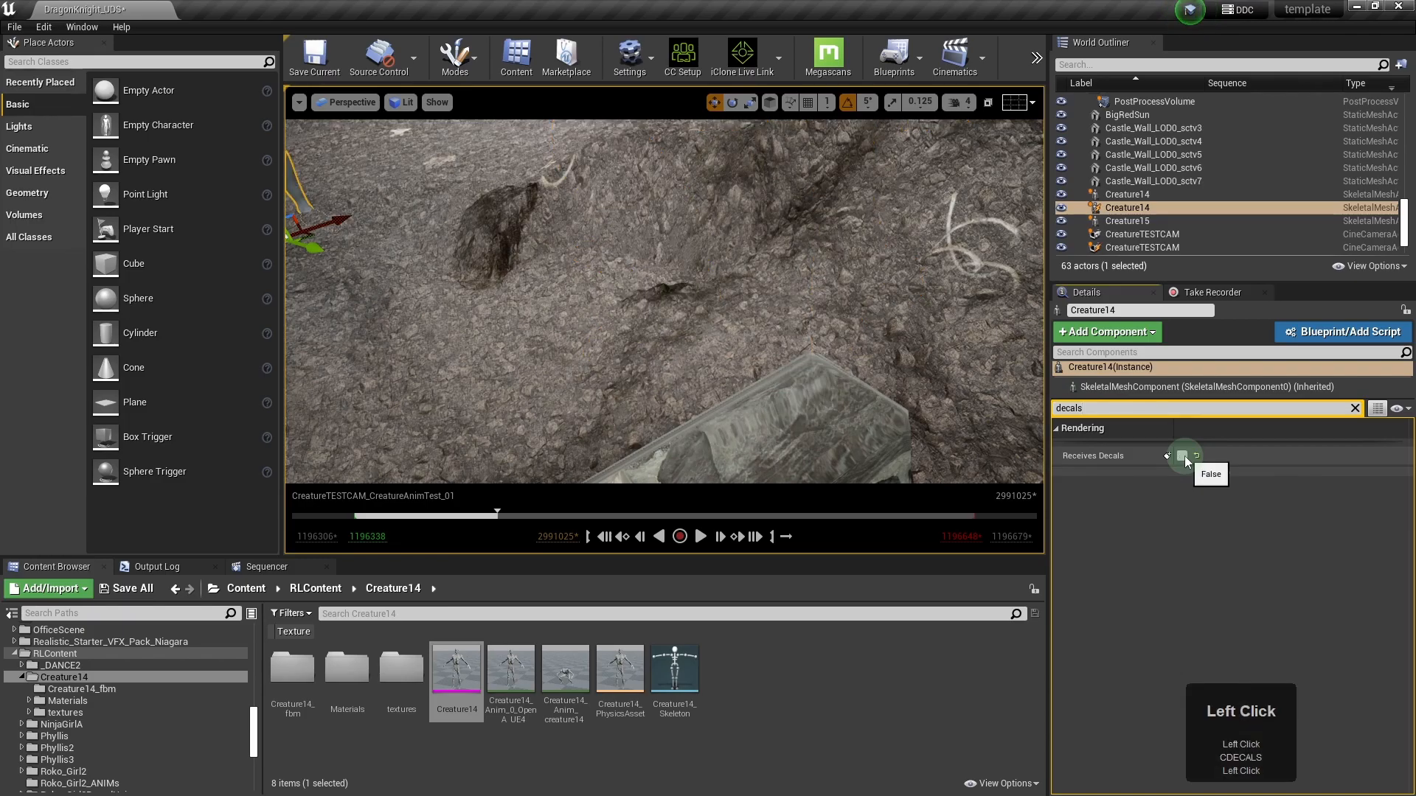
scroll(622, 357, down, 2)
right_drag(622, 357, 634, 354)
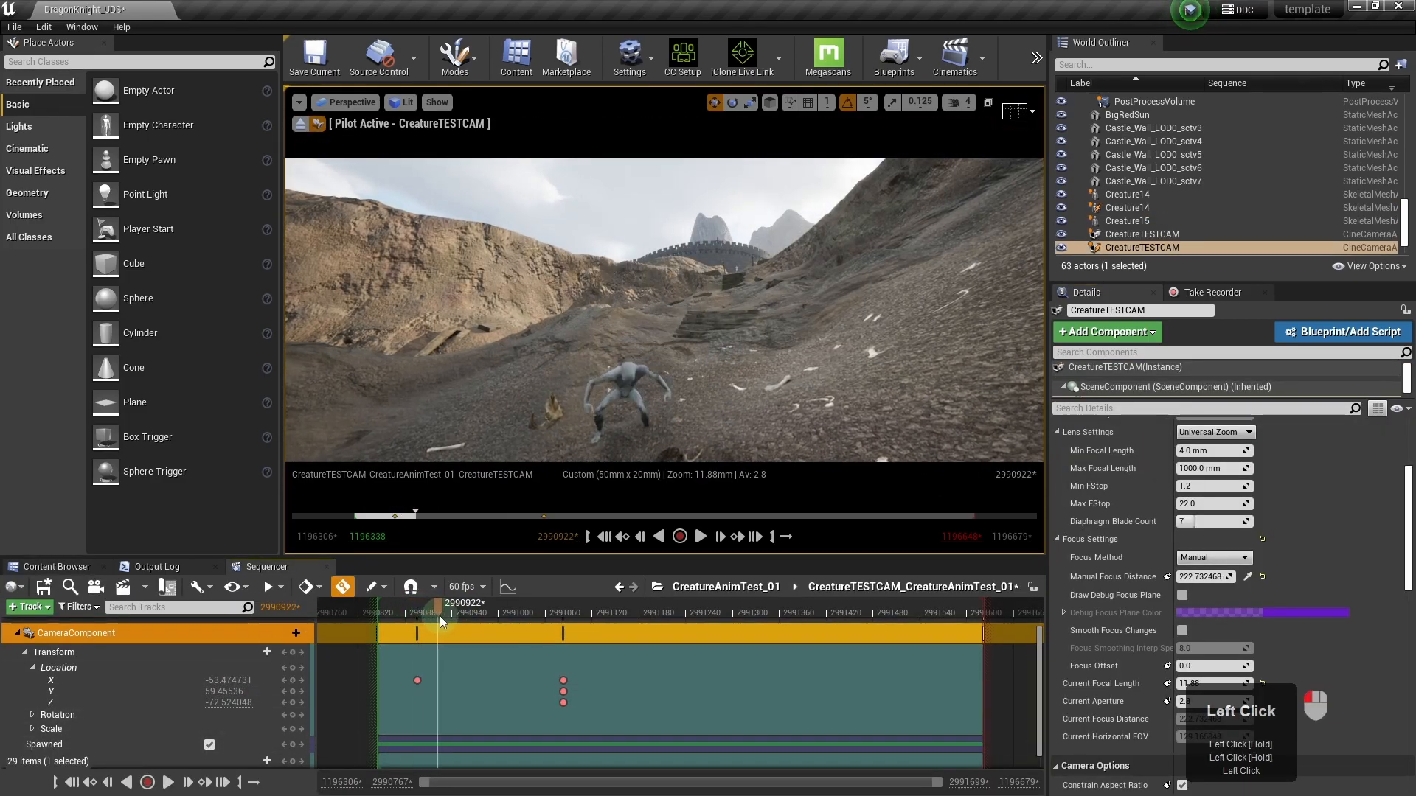
- Scrub through and play back the shot from the camera view to check the creature's approach
drag(463, 616, 490, 616)
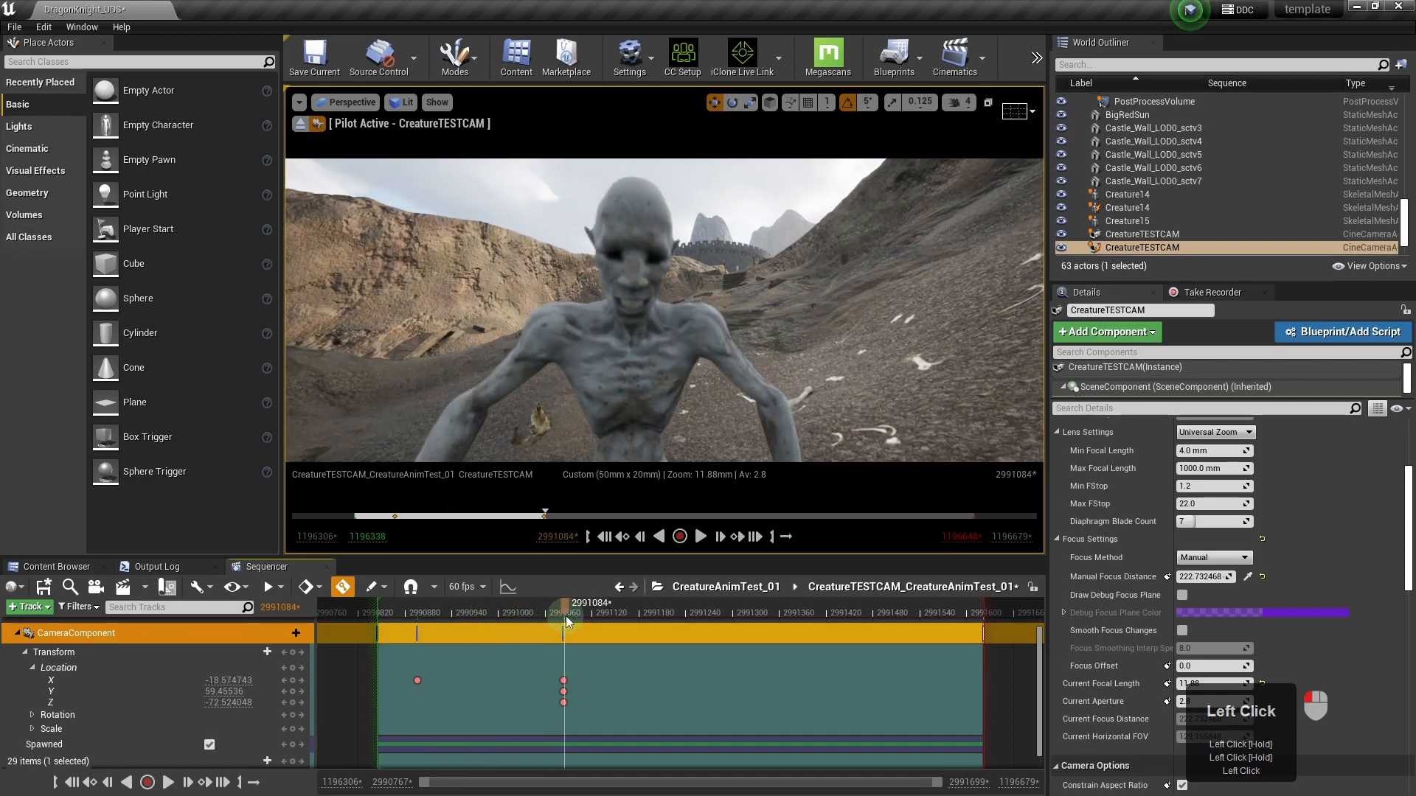
drag(577, 616, 406, 616)
key(space)
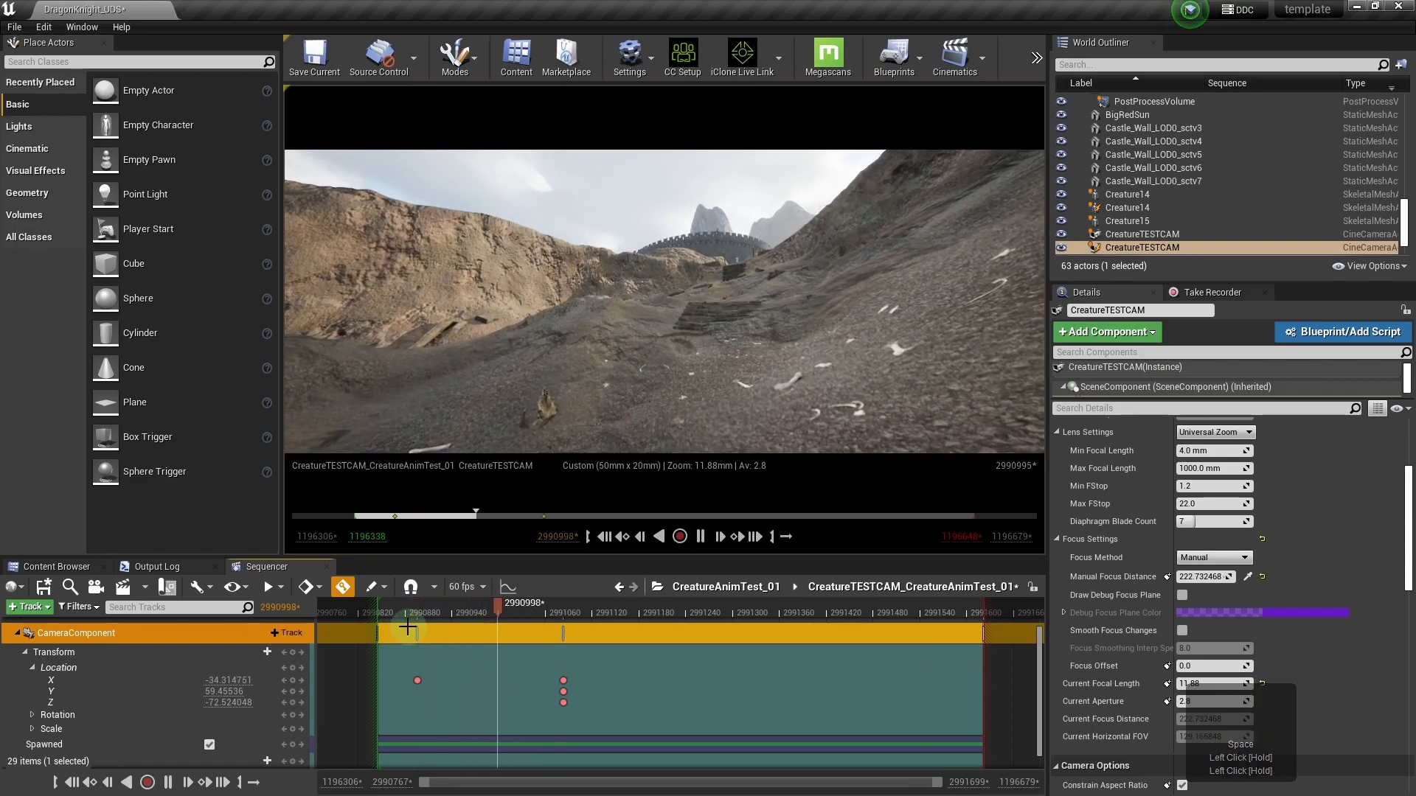
key(space)
- Key the camera component's Location X at about -162 on frame 2991027 and play back the shot
click(445, 632)
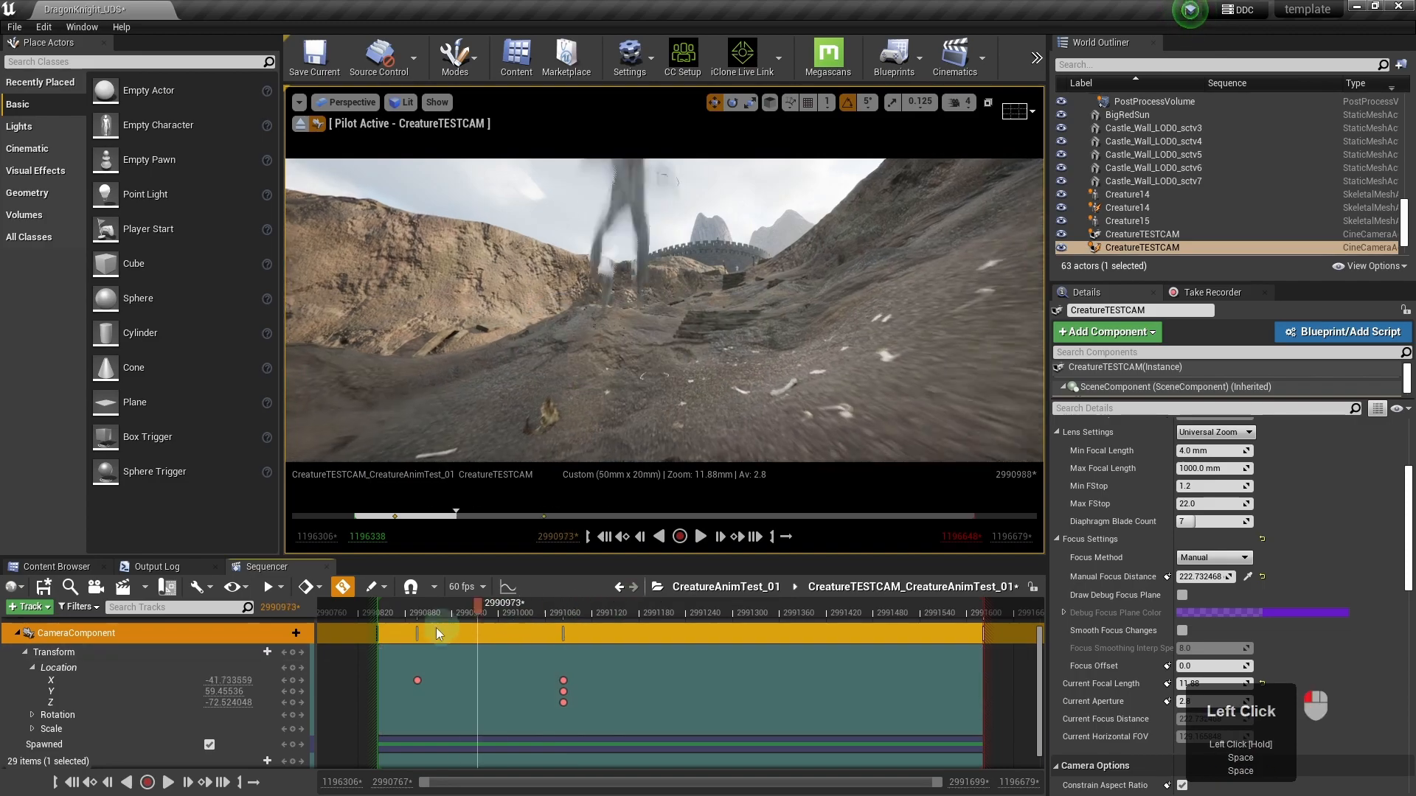
click(496, 628)
drag(496, 631, 521, 633)
drag(230, 682, 75, 692)
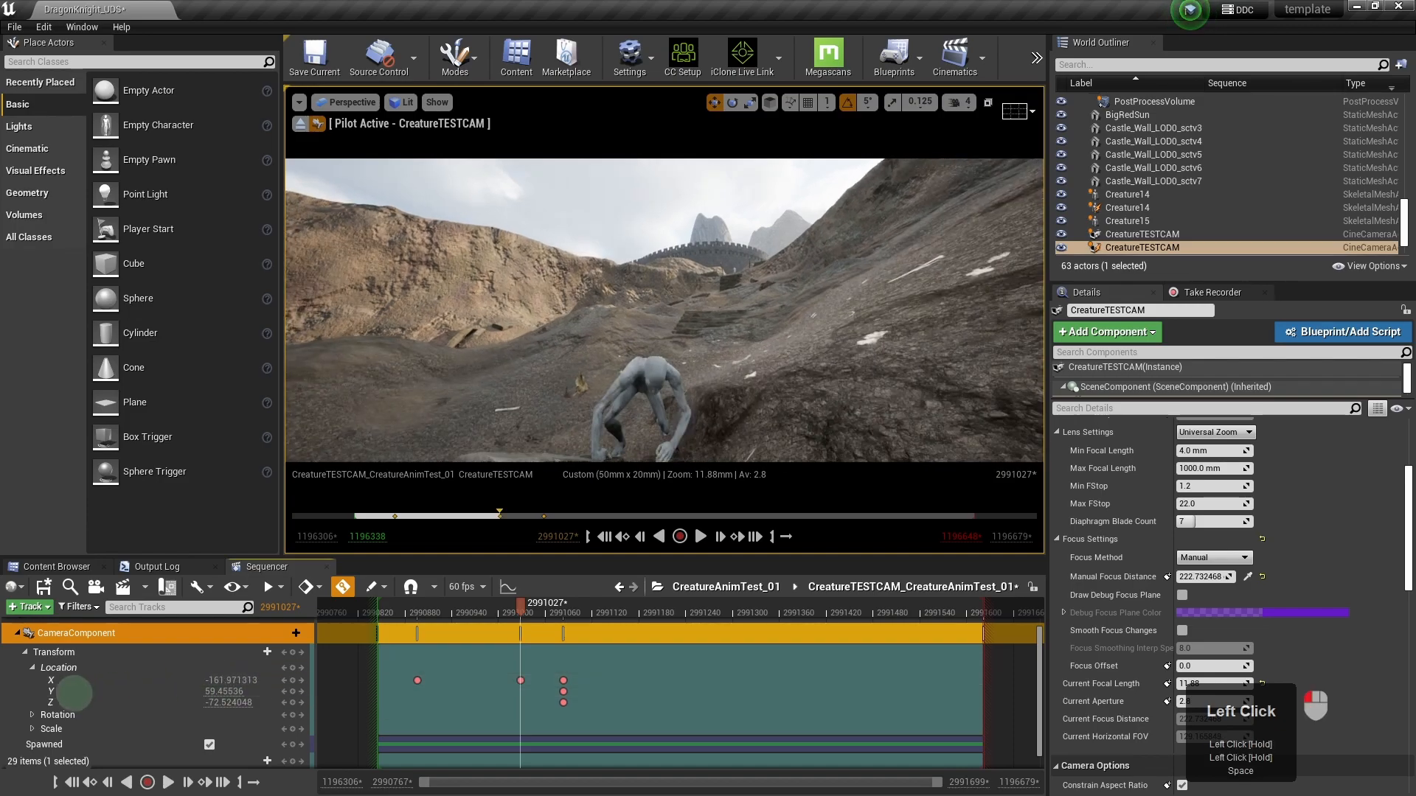
drag(539, 608, 411, 634)
key(space)
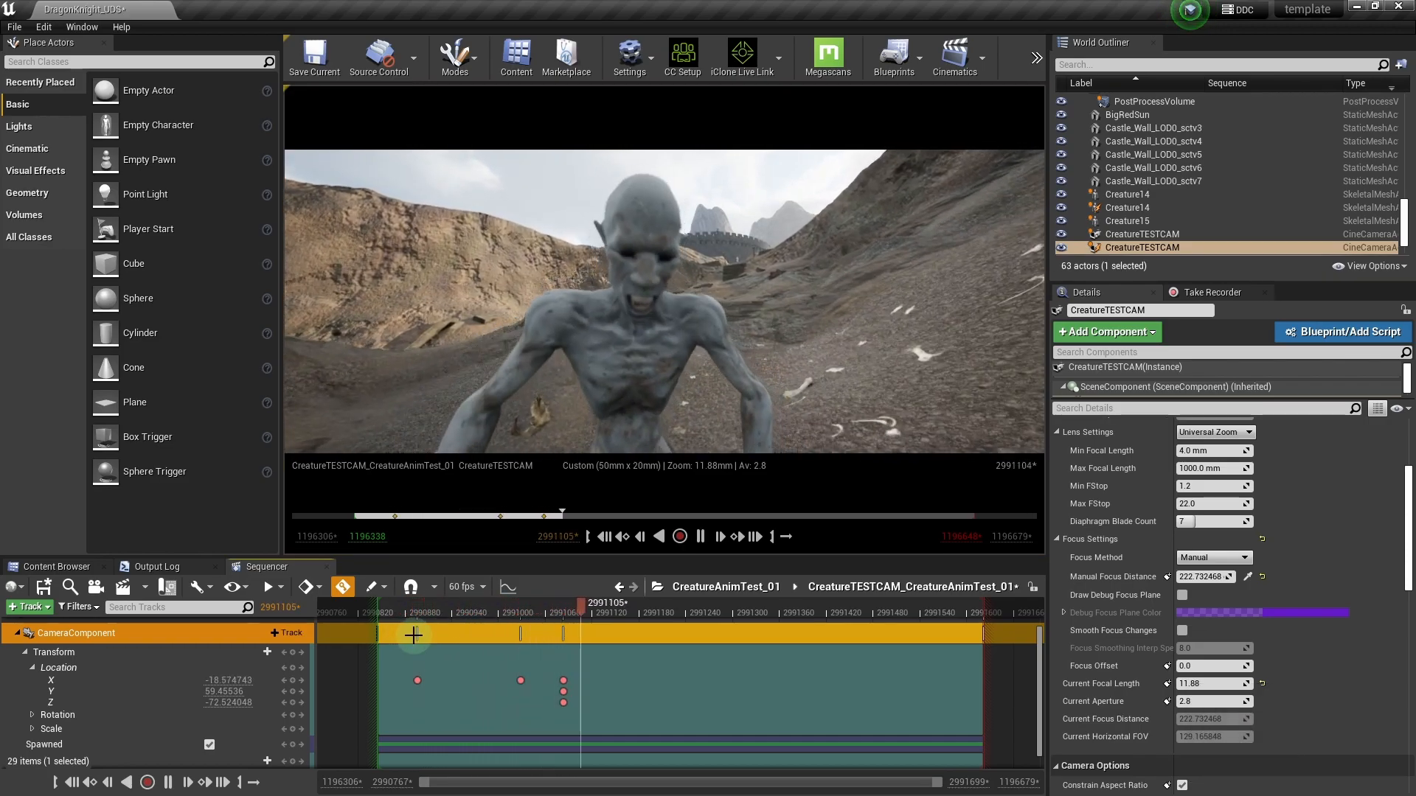
key(space)
drag(585, 674, 534, 676)
key(ctrl+z)
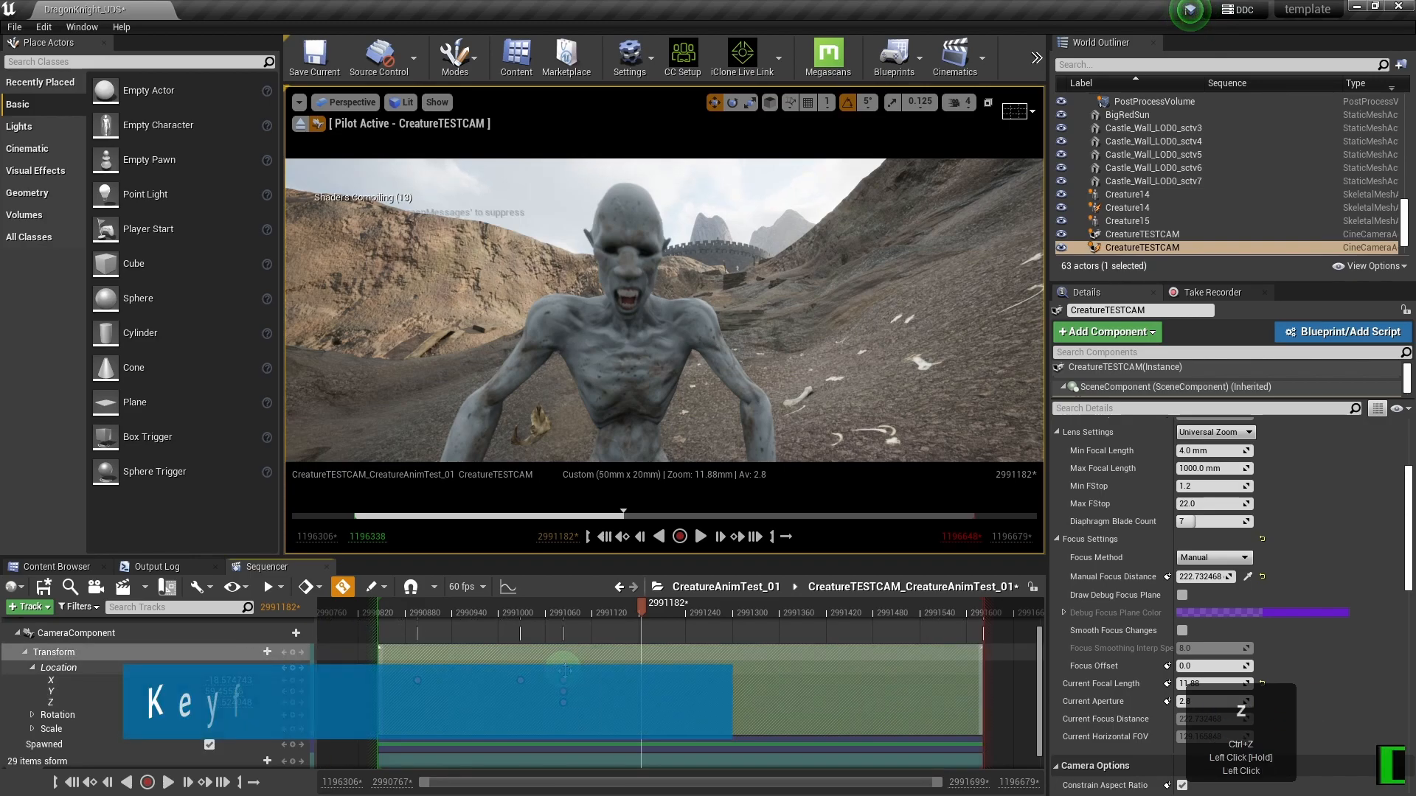
click(581, 677)
click(592, 636)
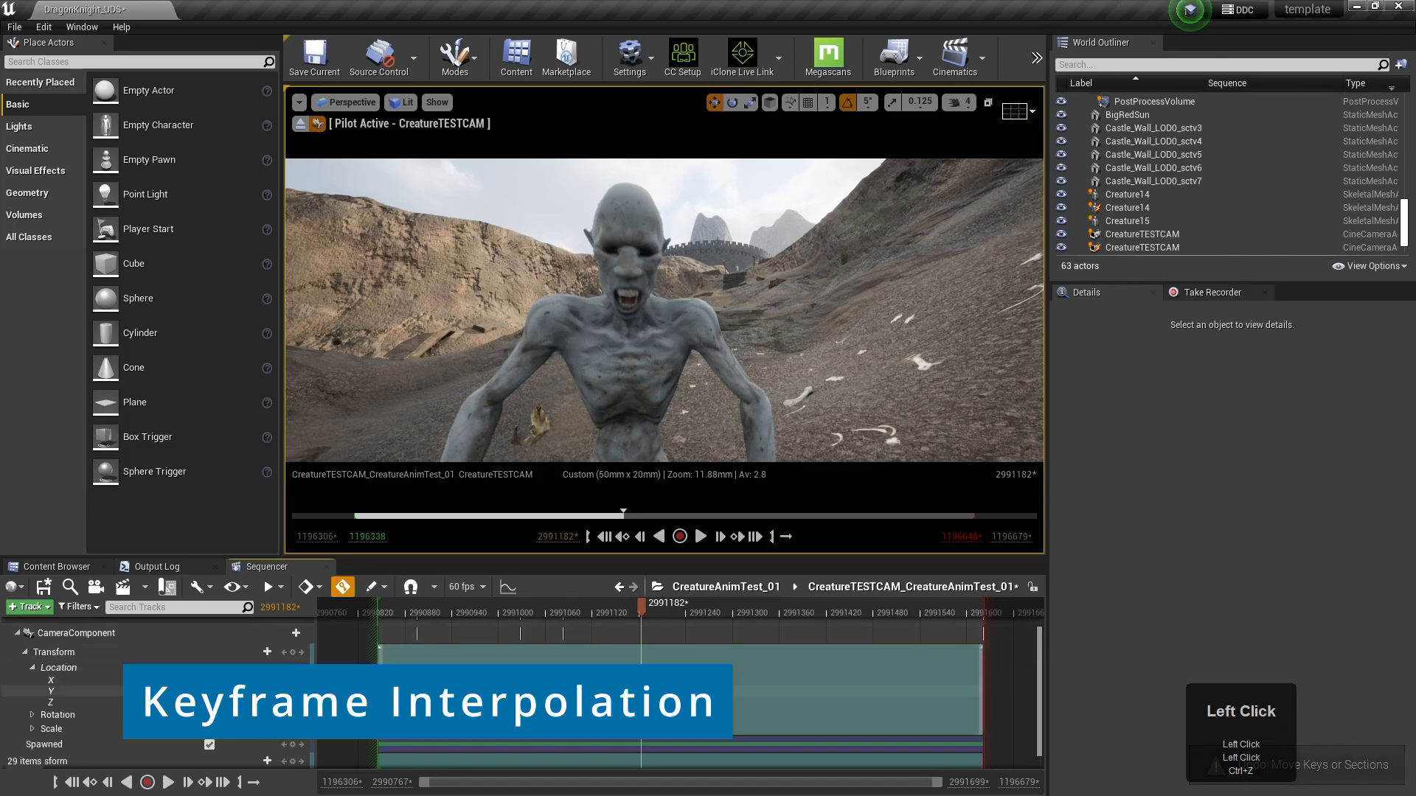
- Select the last two camera Location X keys and examine their key properties and interpolation options
click(555, 678)
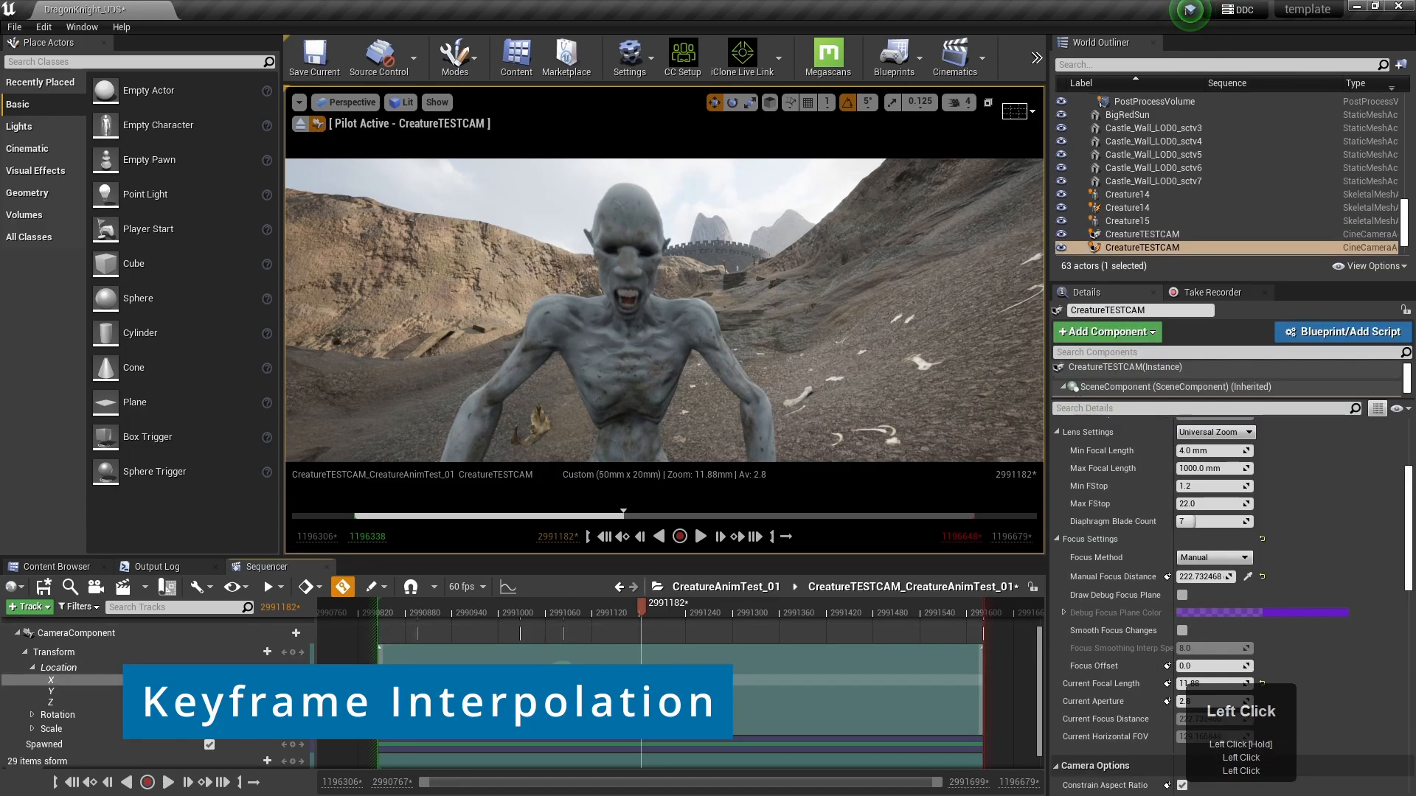
right_click(564, 684)
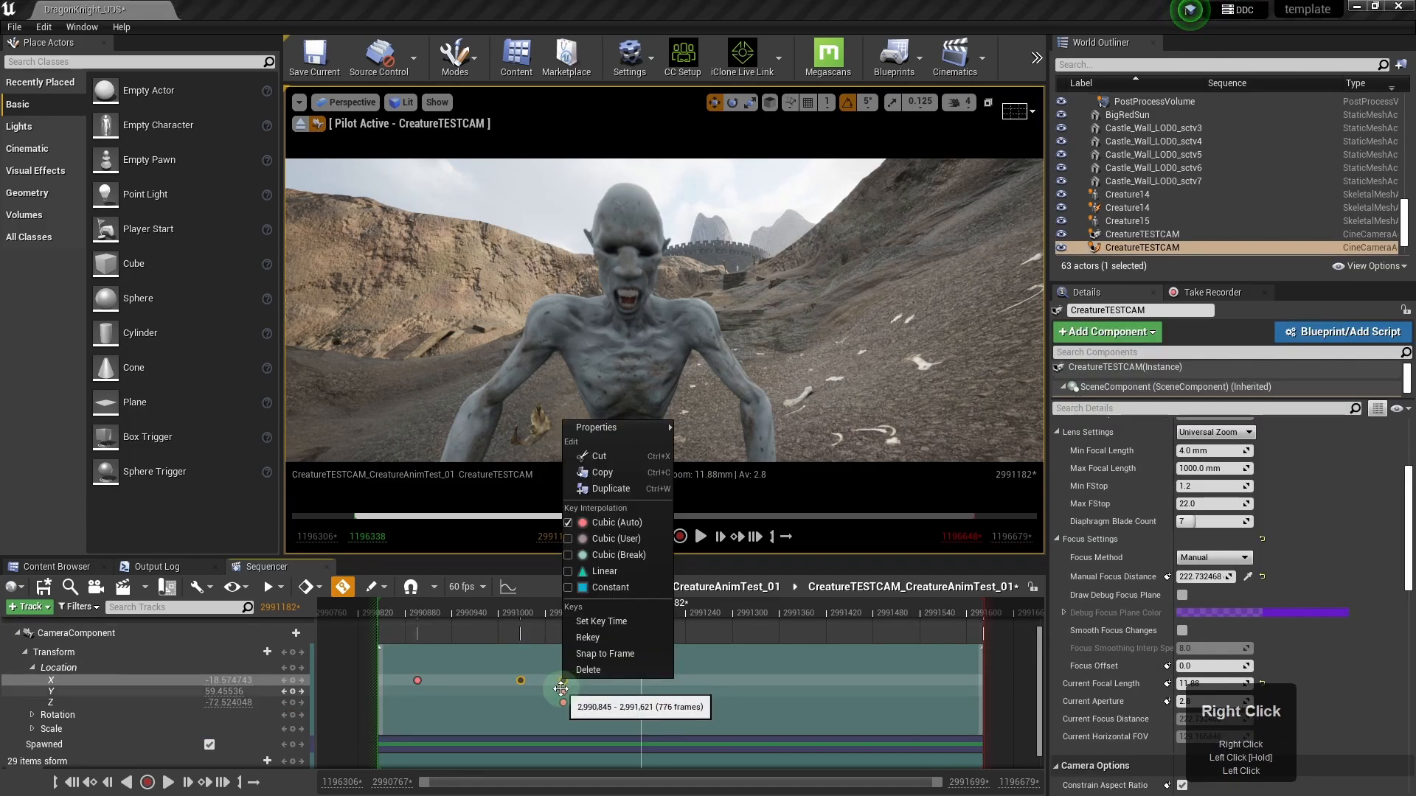
mouse_move(660, 429)
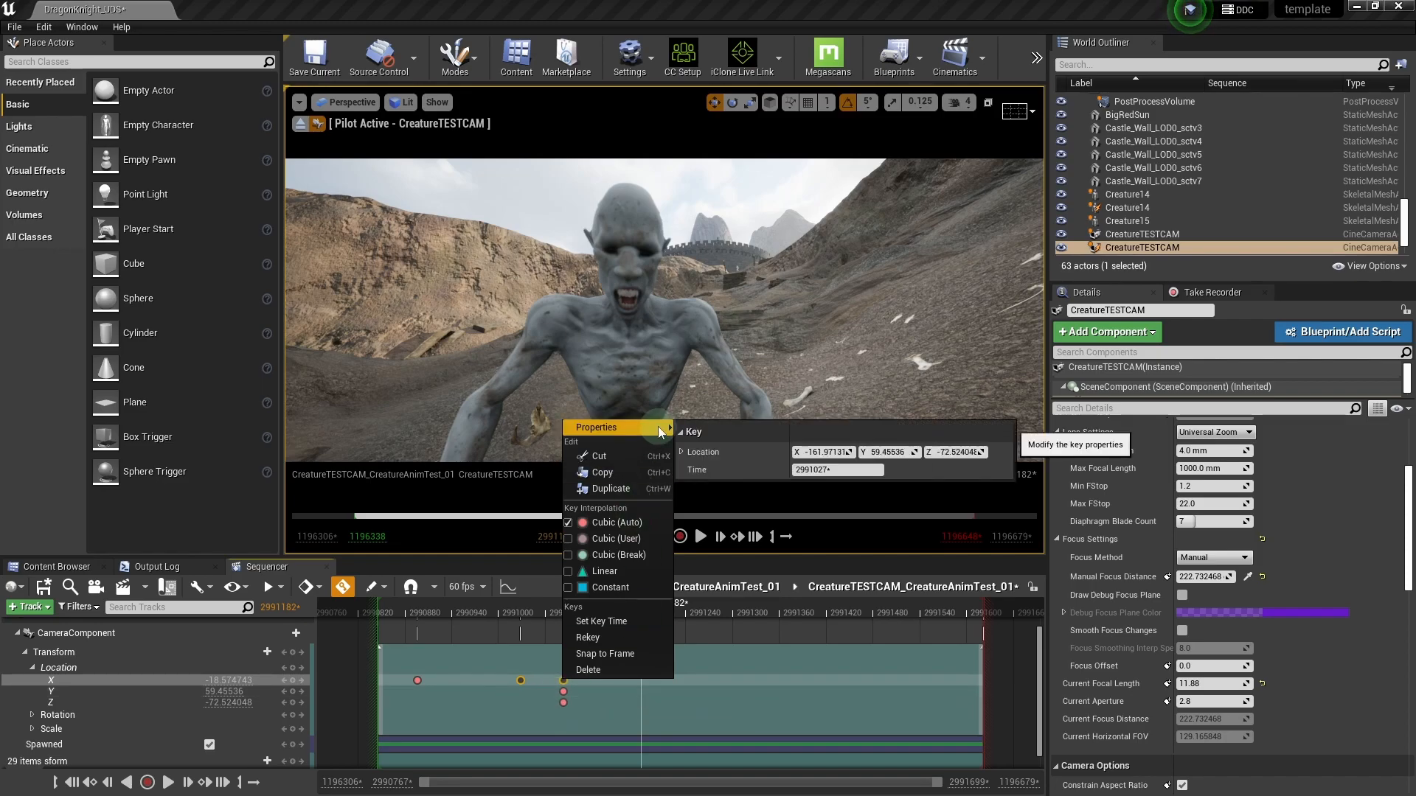
click(681, 451)
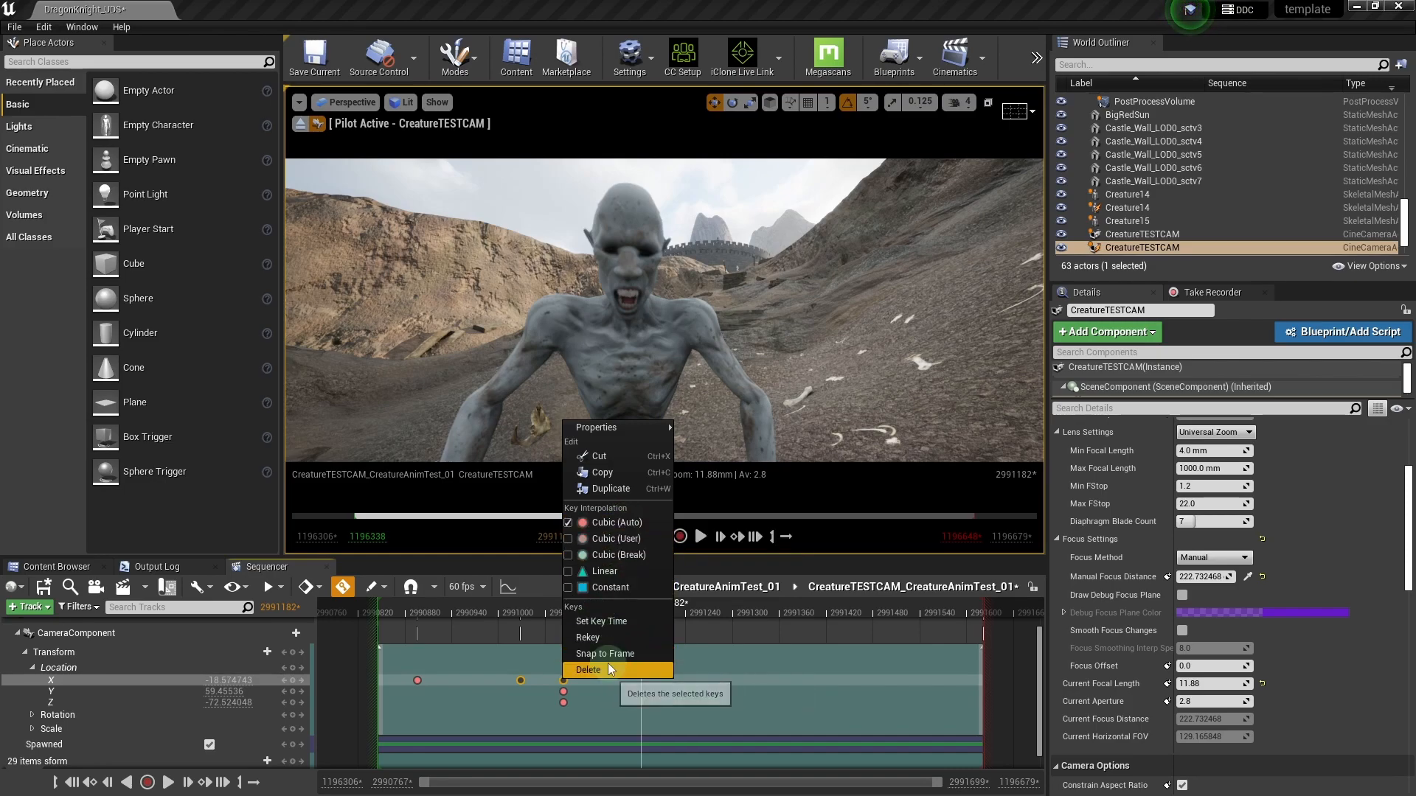
click(527, 630)
click(527, 630)
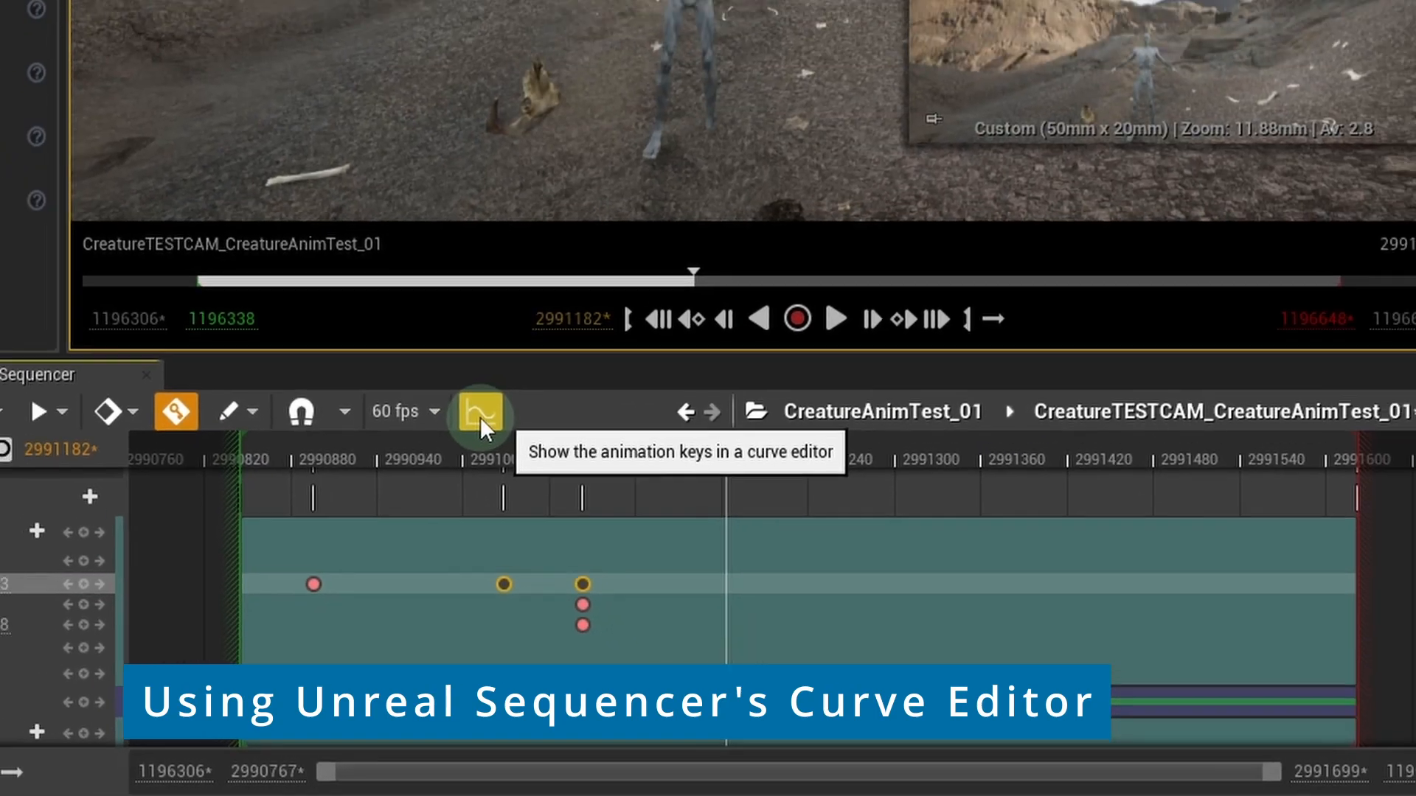
- Open the camera's Location curves in the curve editor, then shrink and reposition the window so the viewport stays visible
click(467, 324)
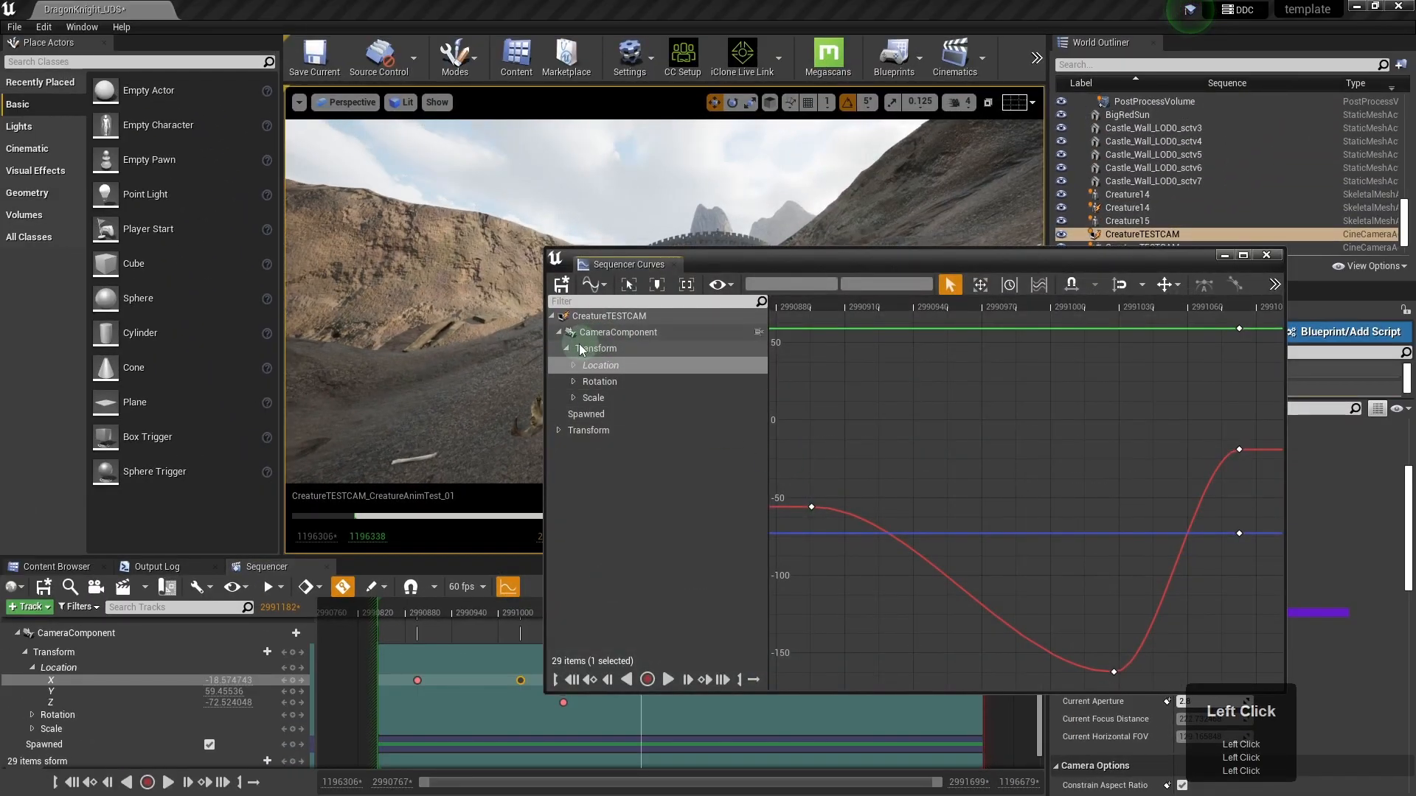
click(564, 336)
click(566, 348)
click(574, 365)
click(600, 365)
drag(1106, 260, 598, 169)
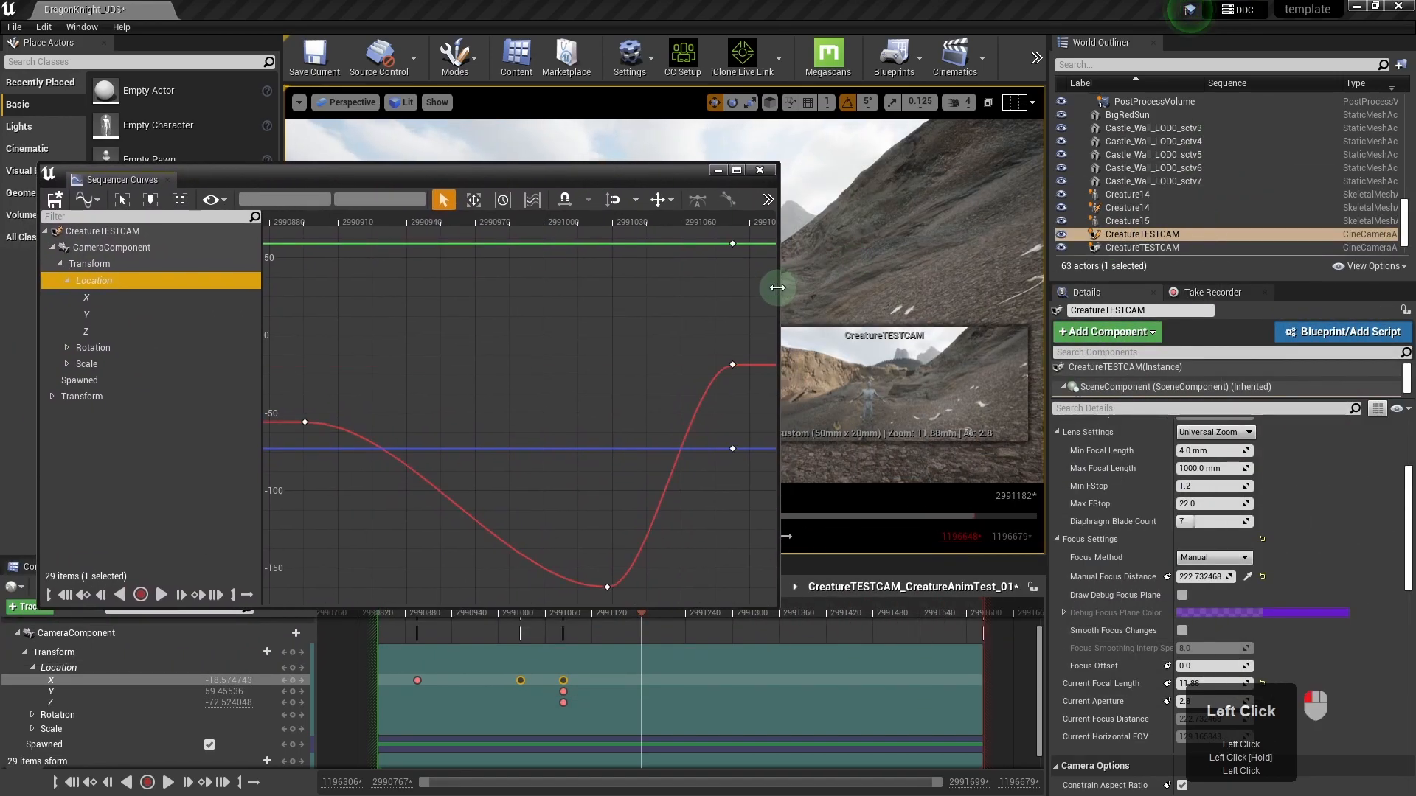
drag(776, 289, 499, 292)
ctrl+scroll(355, 420, down, 11)
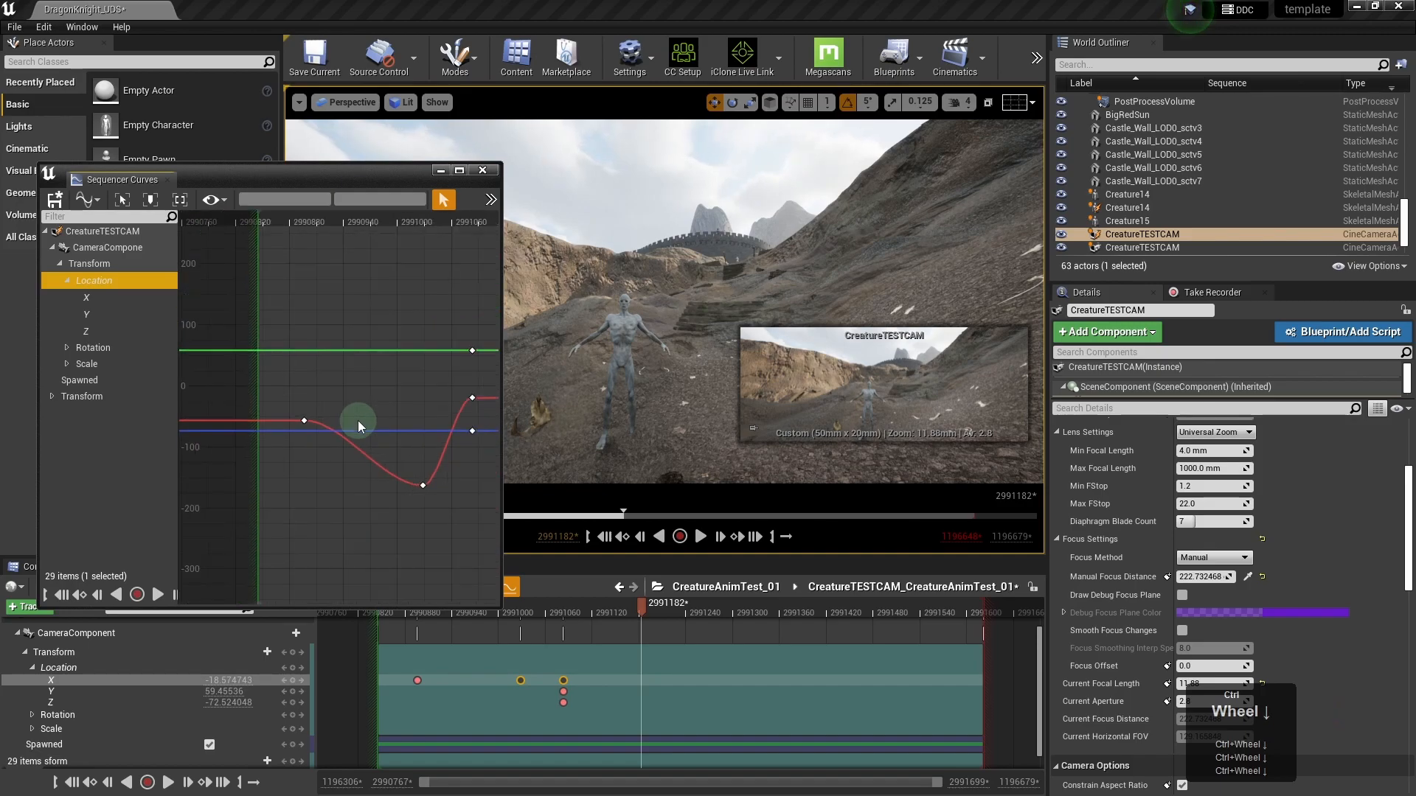
- Frame the camera's location curves, scrub towards the last key and pilot CreatureTESTCAM in the viewport
double_click(300, 403)
drag(430, 385, 461, 407)
drag(387, 221, 474, 234)
click(299, 103)
mouse_move(337, 106)
click(379, 298)
- Move the lowest Location X key to frame 2991002 and play back the shot
click(416, 479)
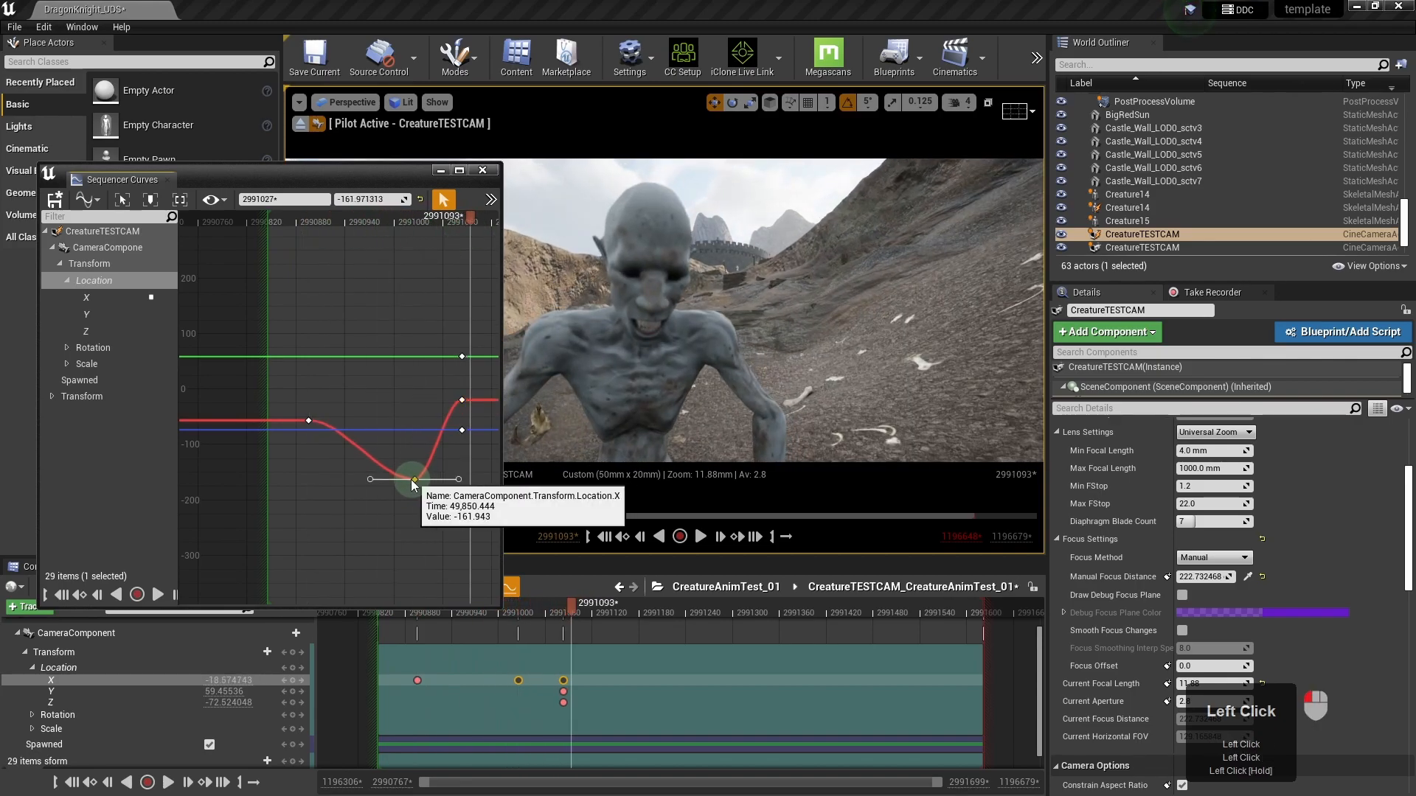
click(284, 221)
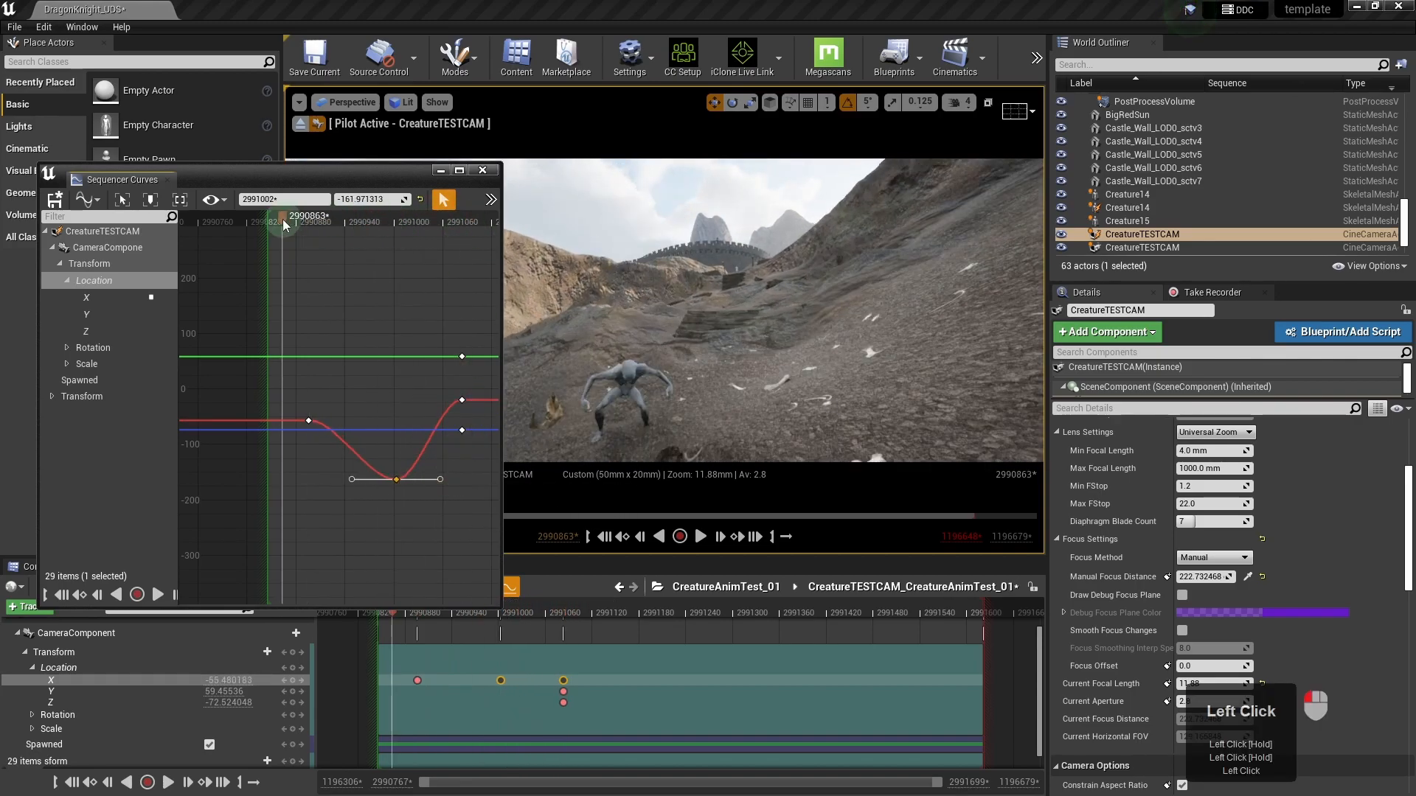
key(space)
key(space)
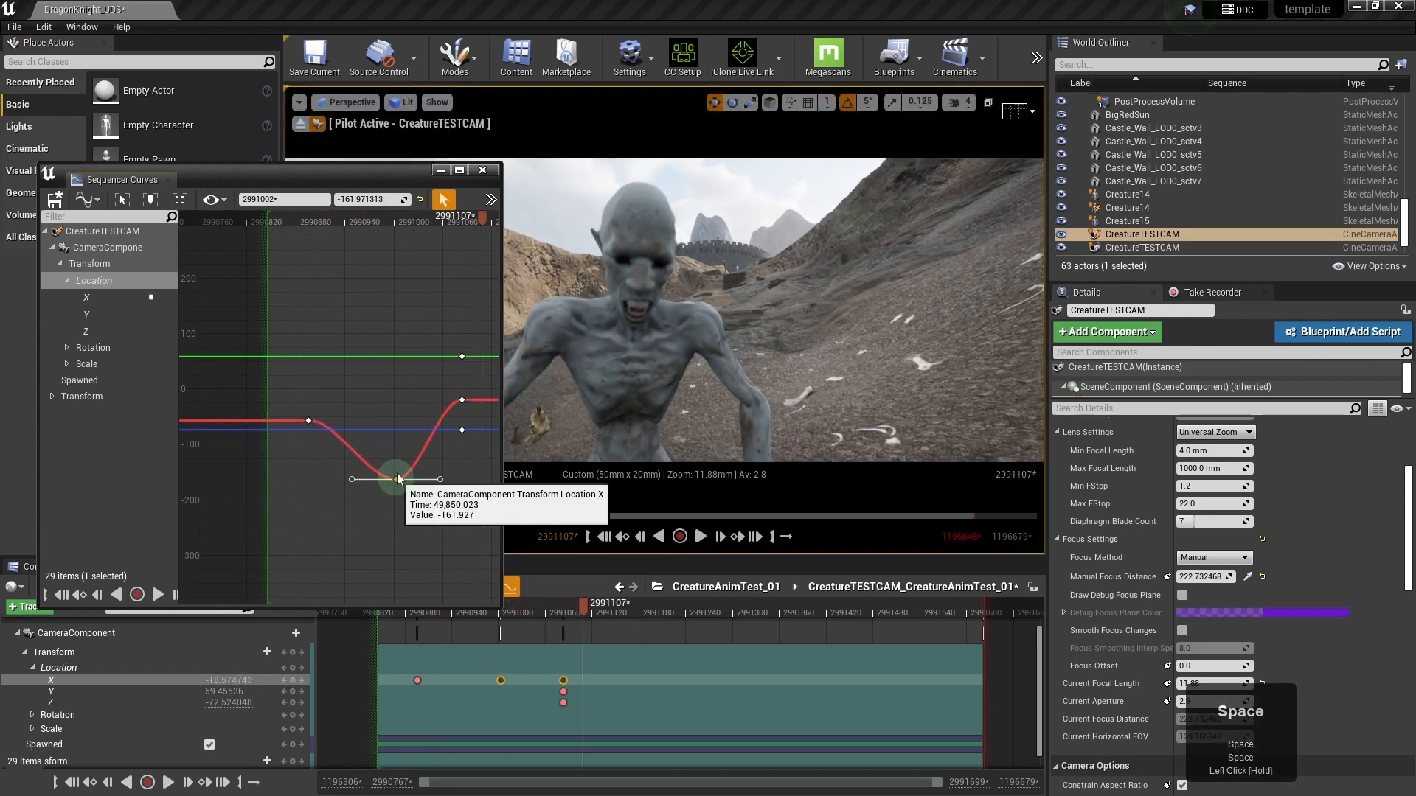
- Move the last Location X, Y and Z keys to frame 2991114 and play back the shot
click(453, 361)
drag(454, 361, 479, 362)
click(291, 223)
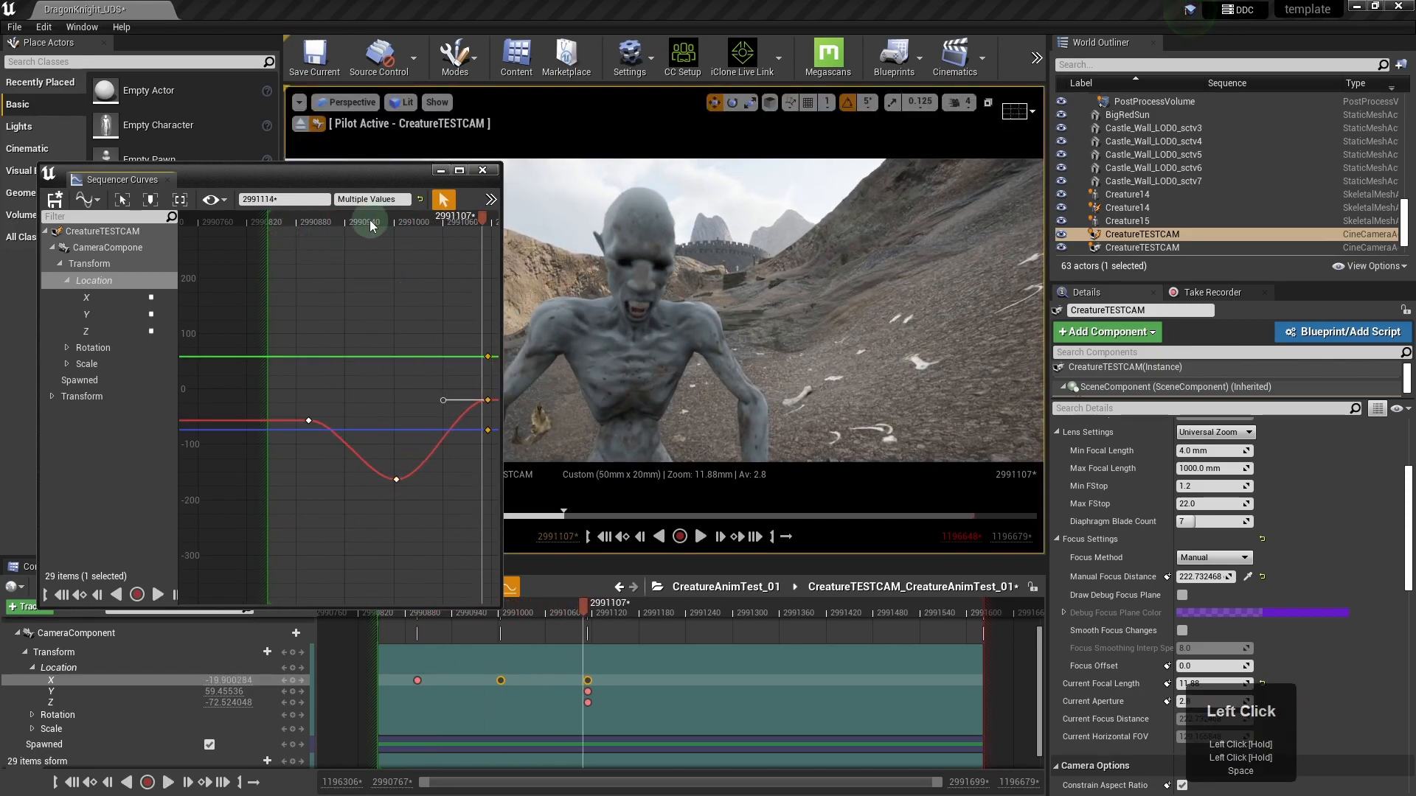
key(space)
key(space)
- Shift the lowest Location X key to frame 2991052 and play back the shot
mouse_move(393, 480)
drag(396, 480, 437, 479)
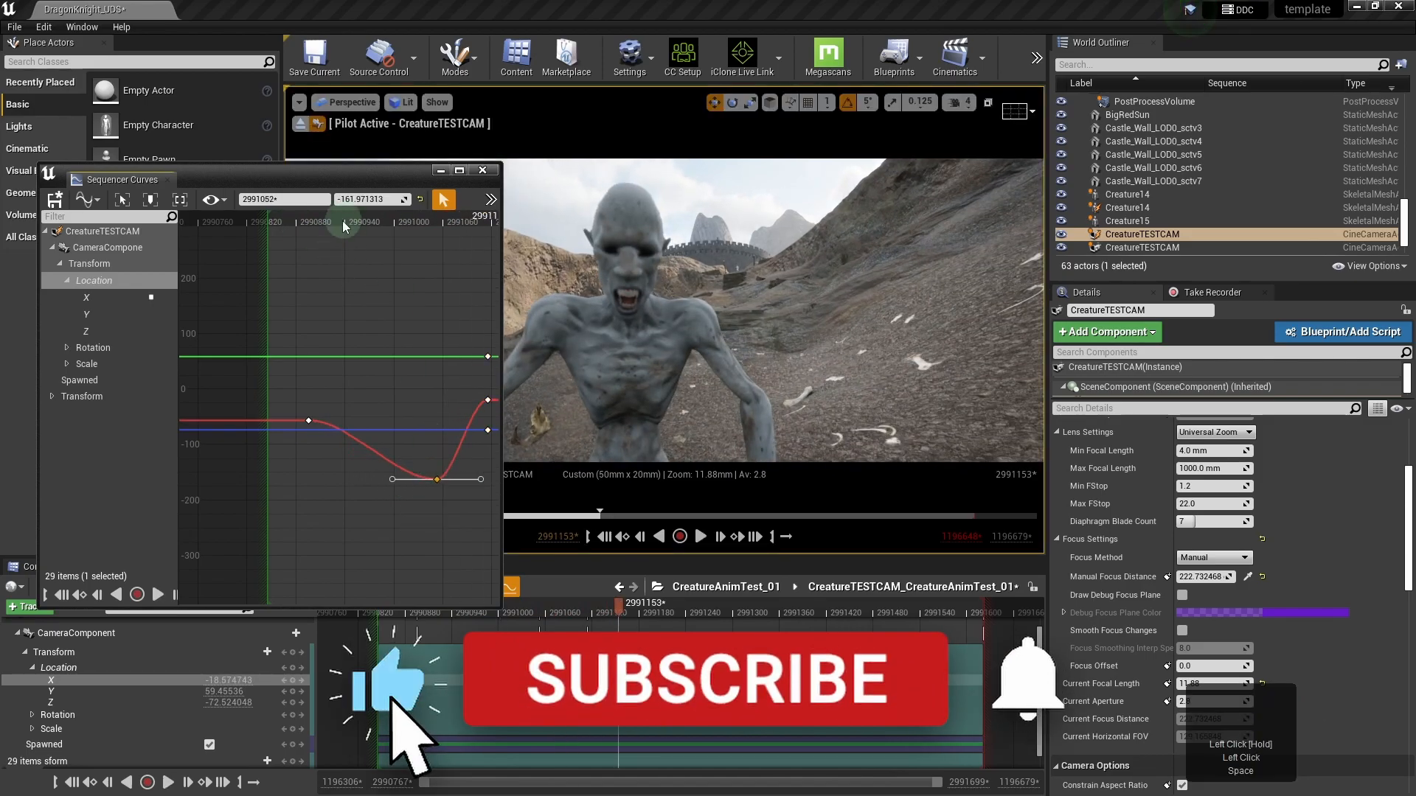
click(281, 221)
key(space)
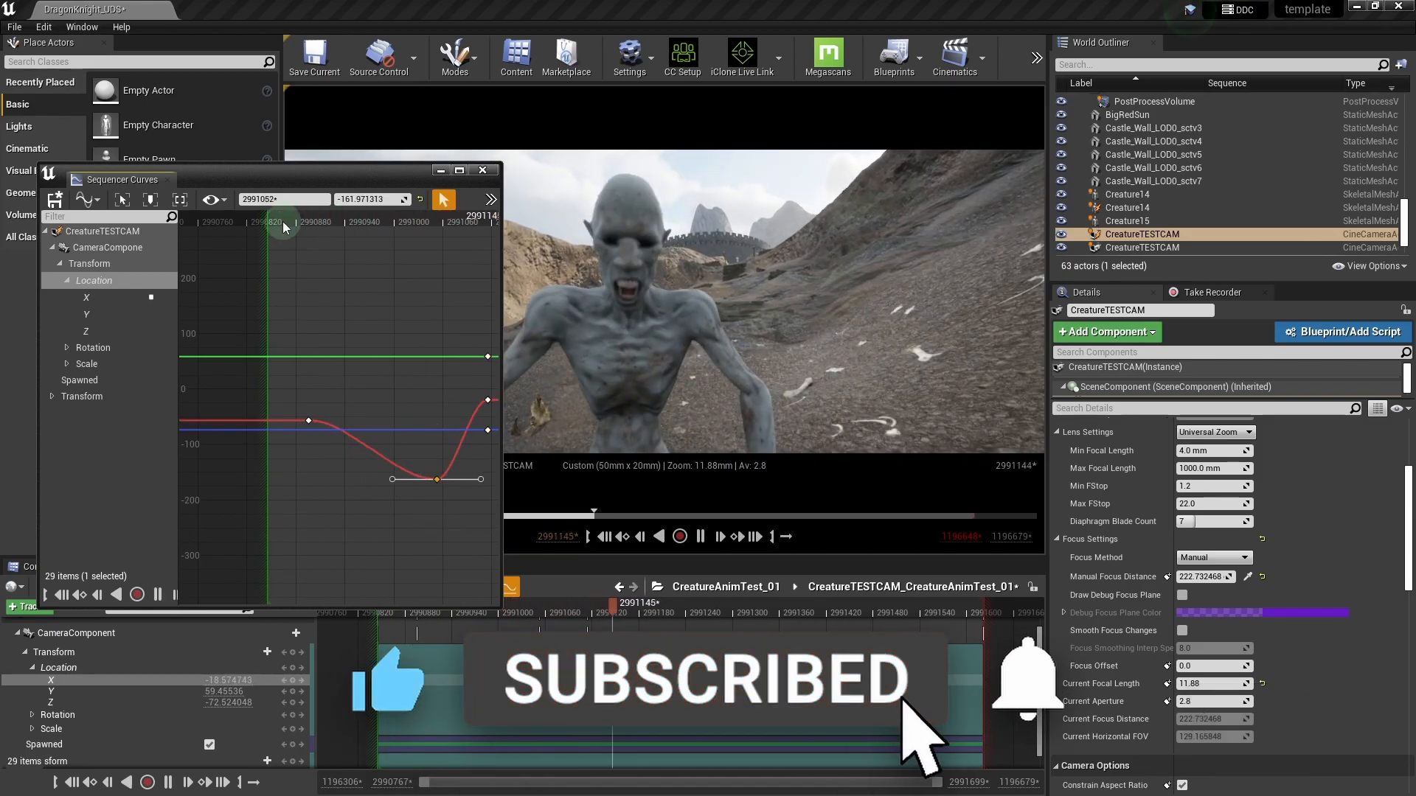
key(space)
- Widen the curve editor and set all three Location X keys to linear interpolation
drag(503, 214, 969, 269)
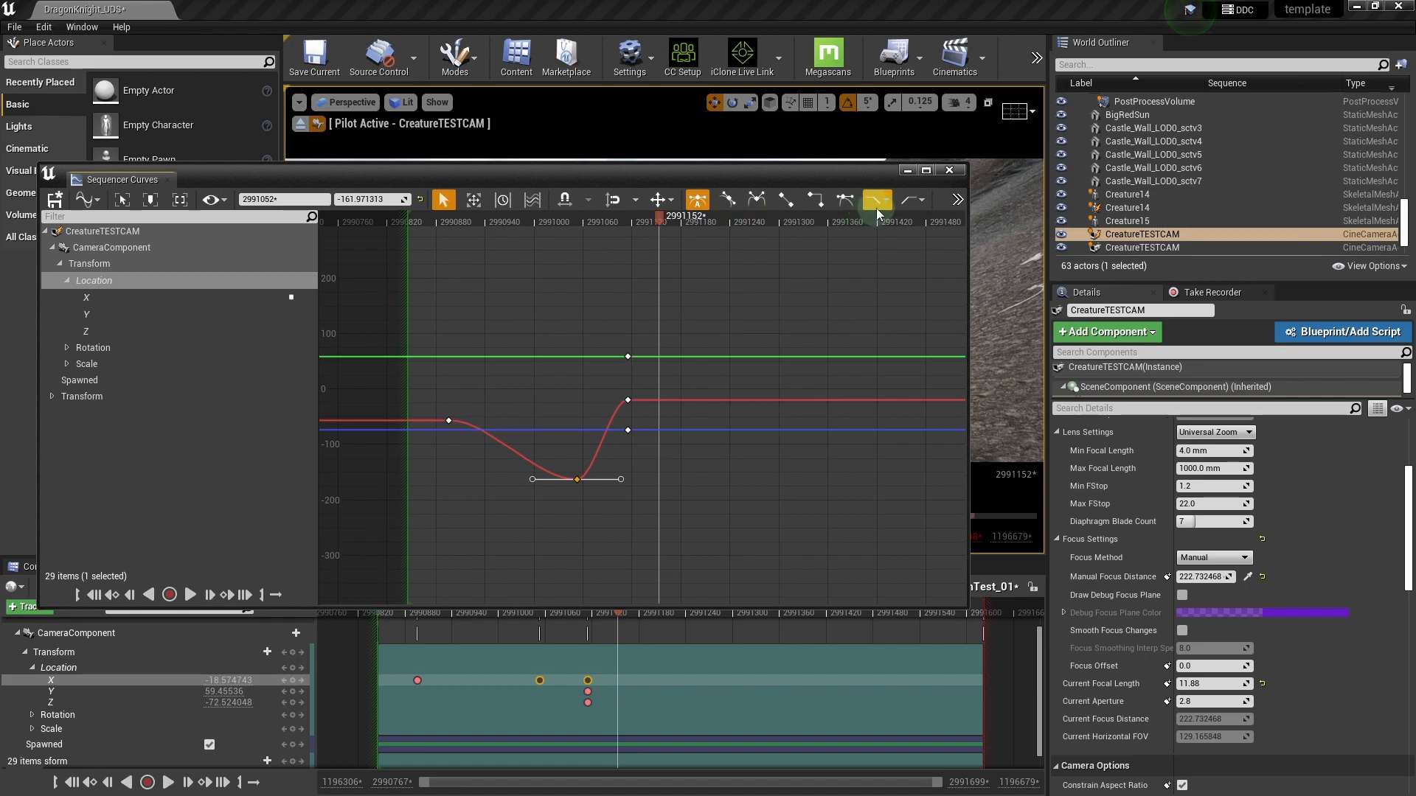
click(535, 399)
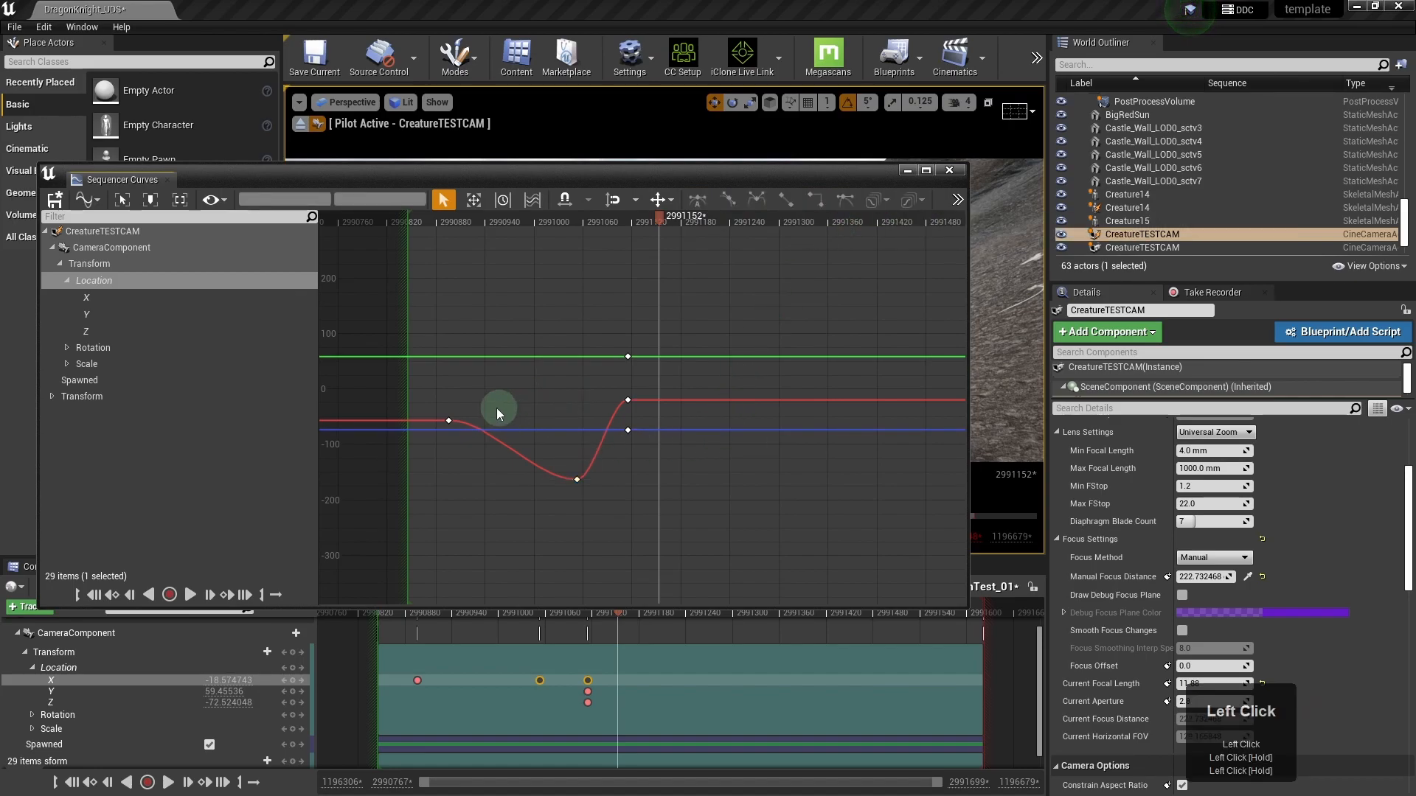
drag(439, 406, 604, 503)
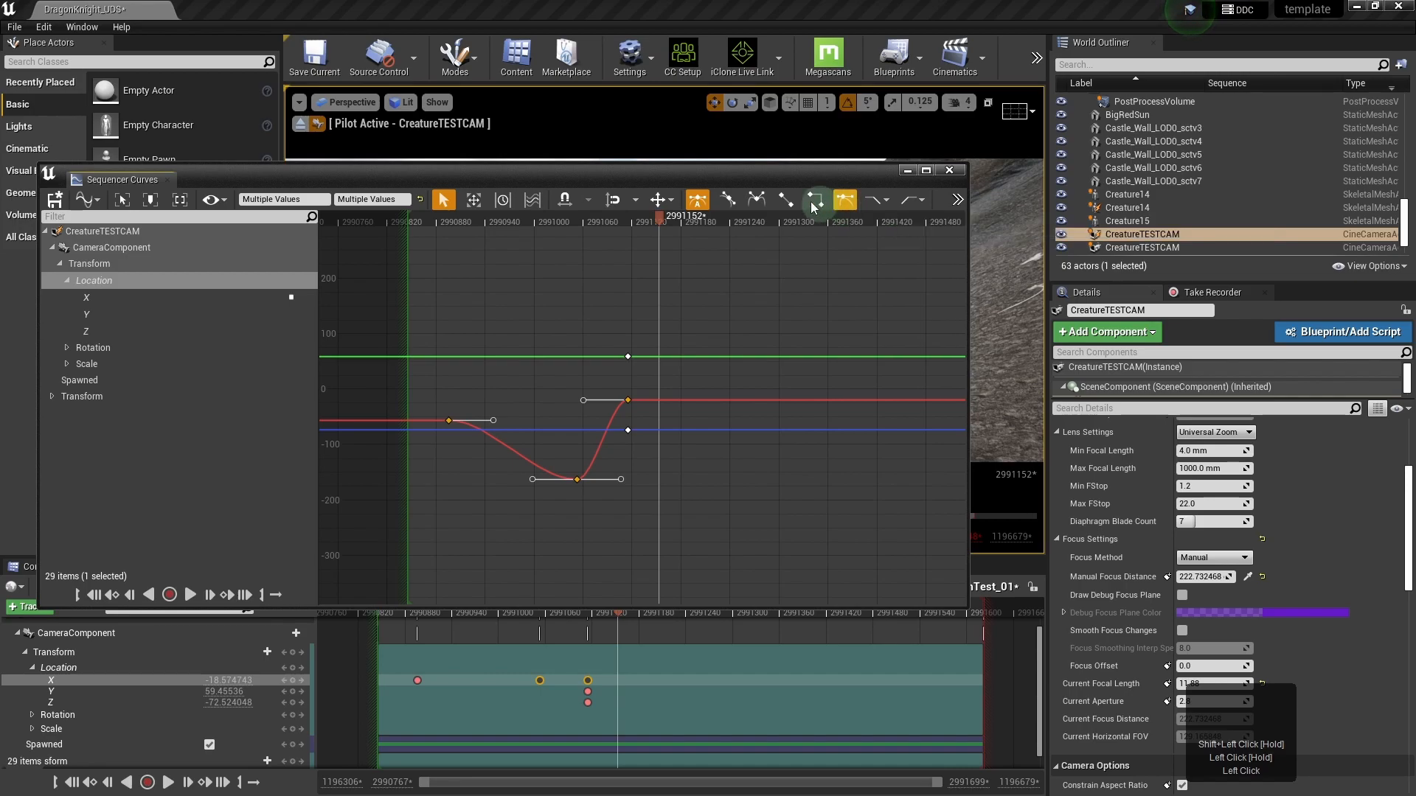
click(787, 202)
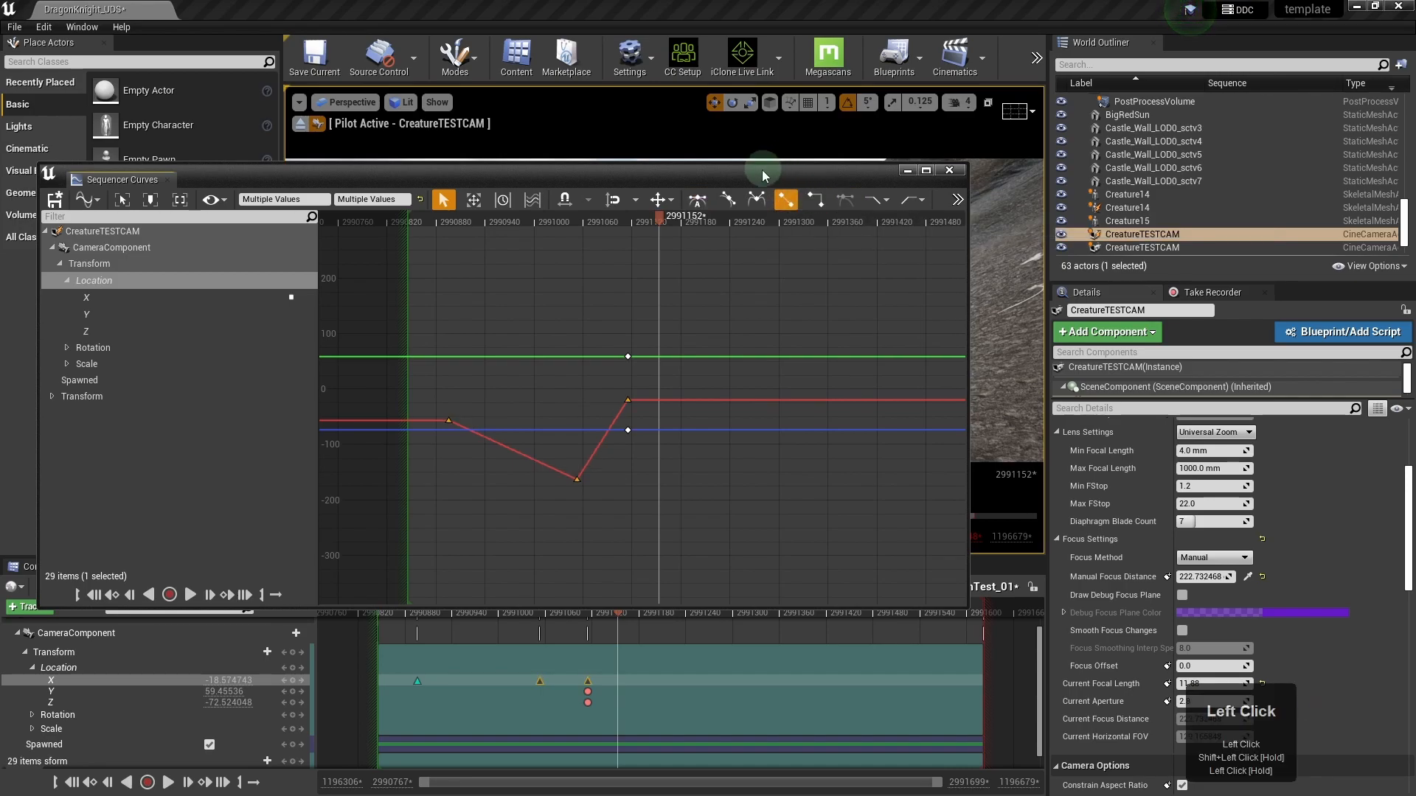
- Uncover the viewport, play back the shot from frame 2990873 to check the camera move, and undo the last change
drag(765, 180, 382, 179)
drag(587, 274, 376, 288)
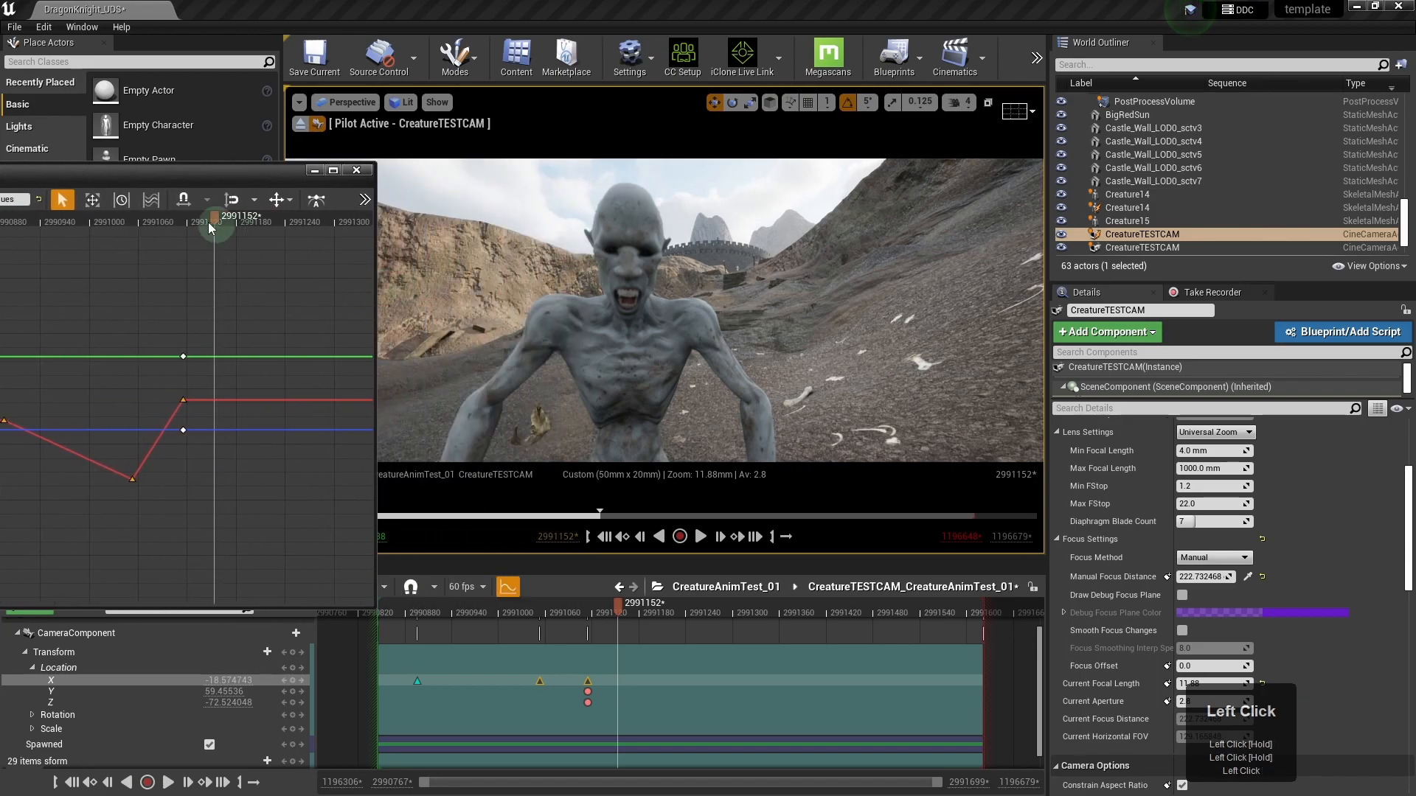
drag(218, 218, 3, 243)
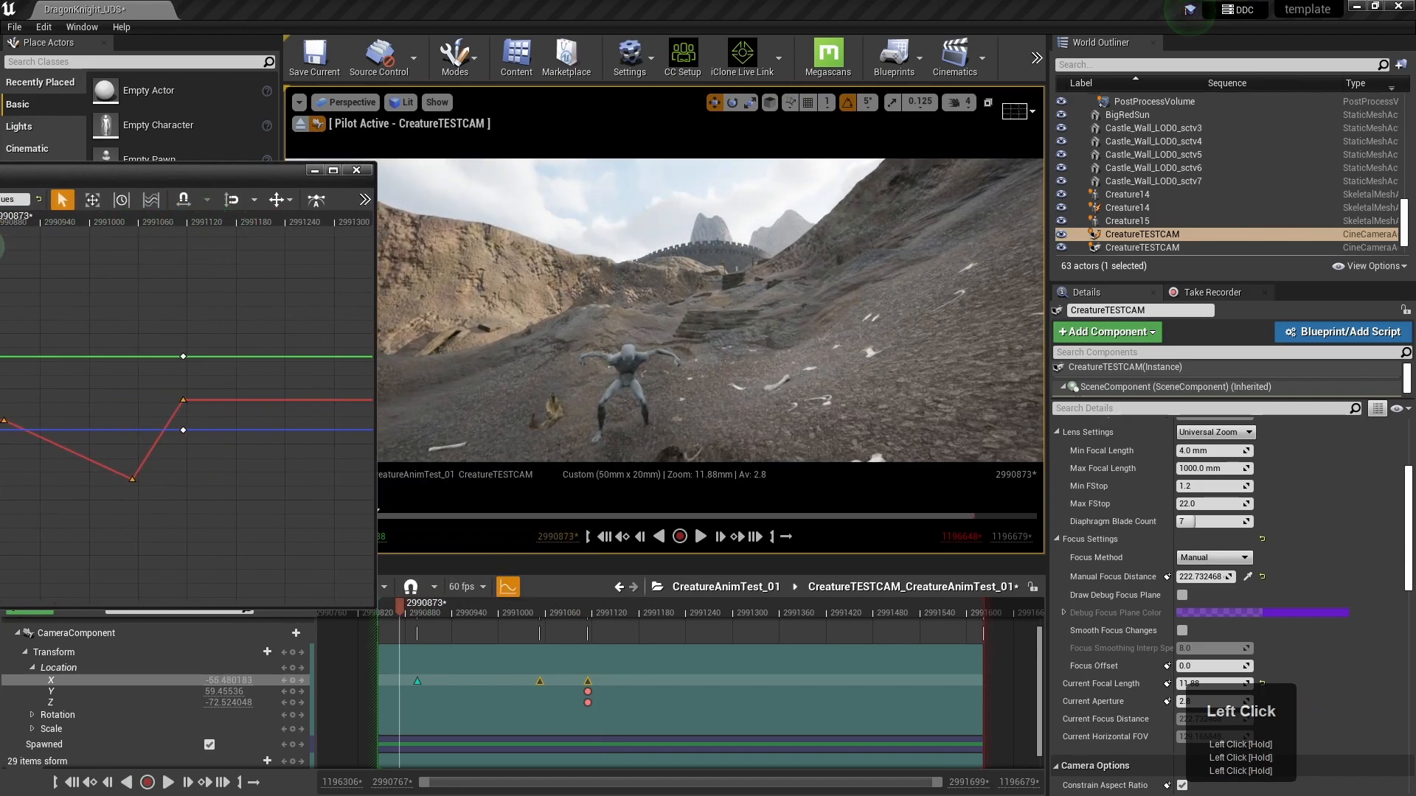
key(space)
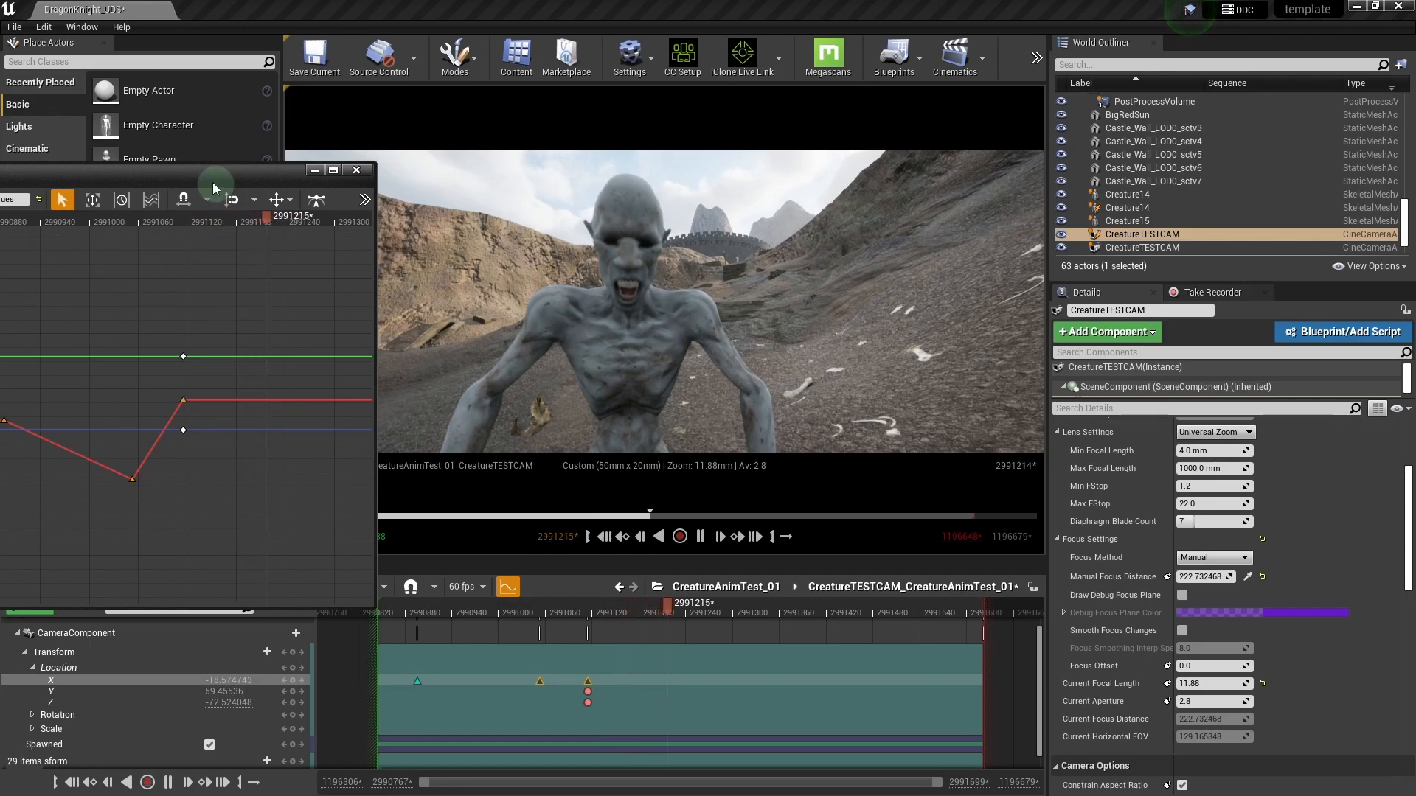
key(space)
drag(208, 174, 444, 151)
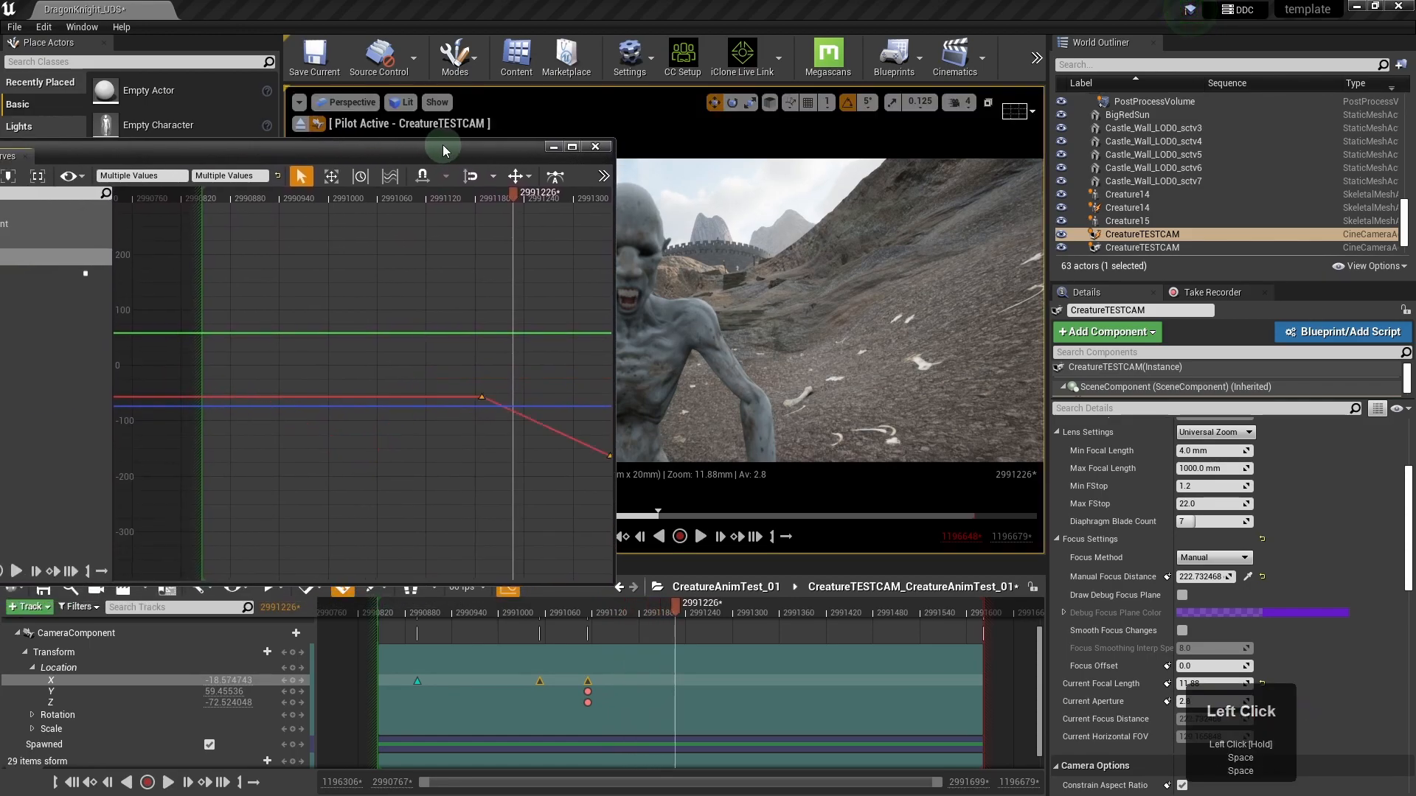
key(ctrl+z)
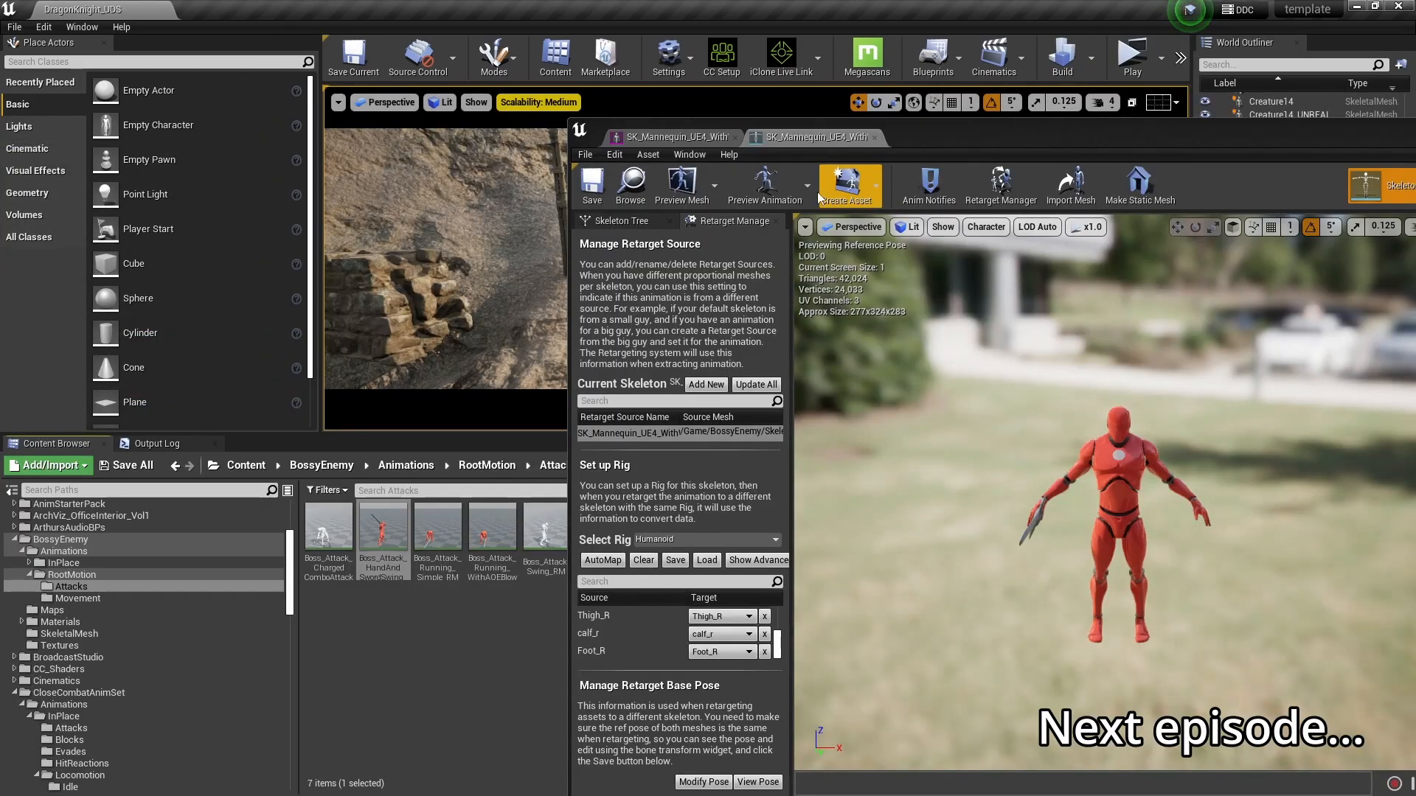
- Set the preview mesh to SK_Mannequin_UE4_WithWeapon, and duplicate and retarget the boss attack animations to Knight14_Skeleton with the prefix KNight14_
click(709, 187)
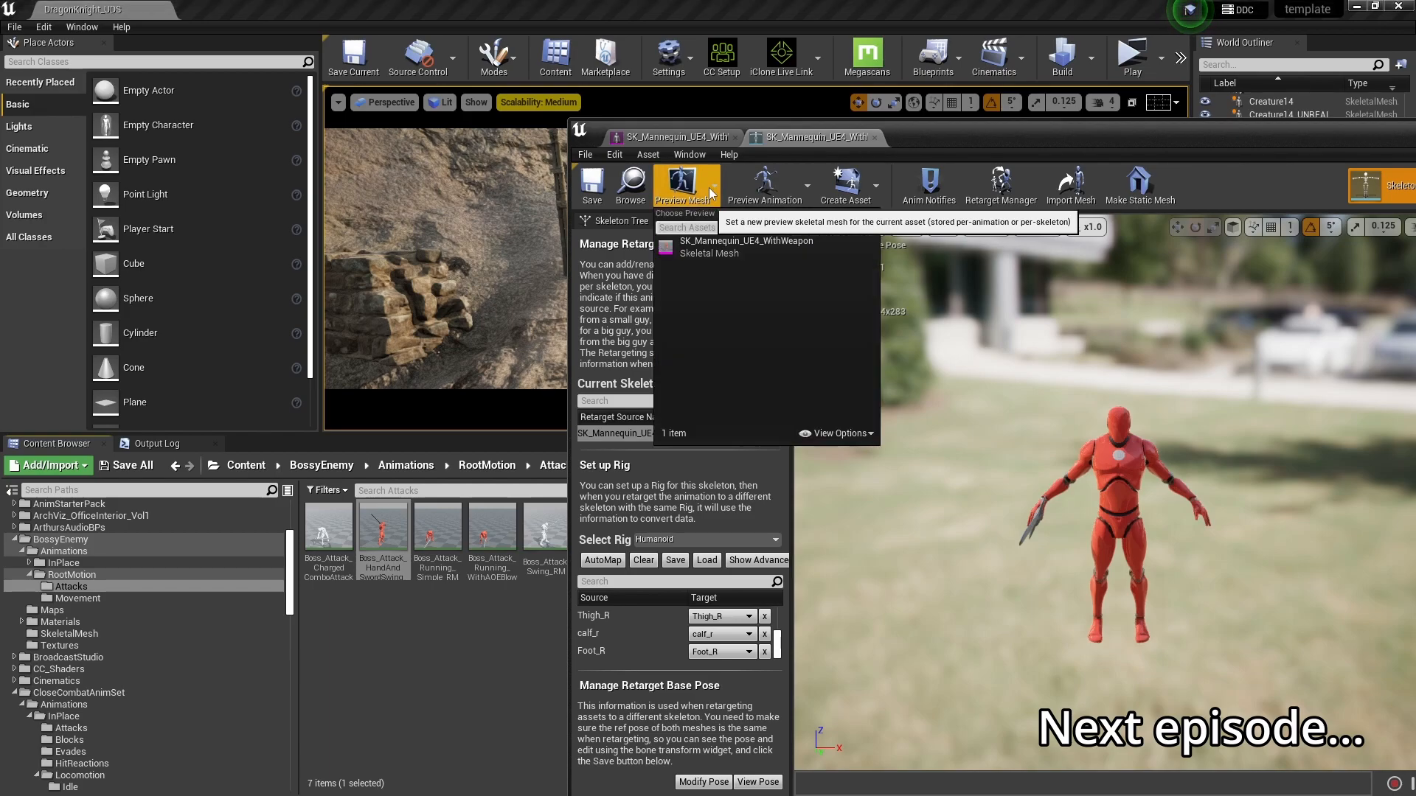
click(706, 243)
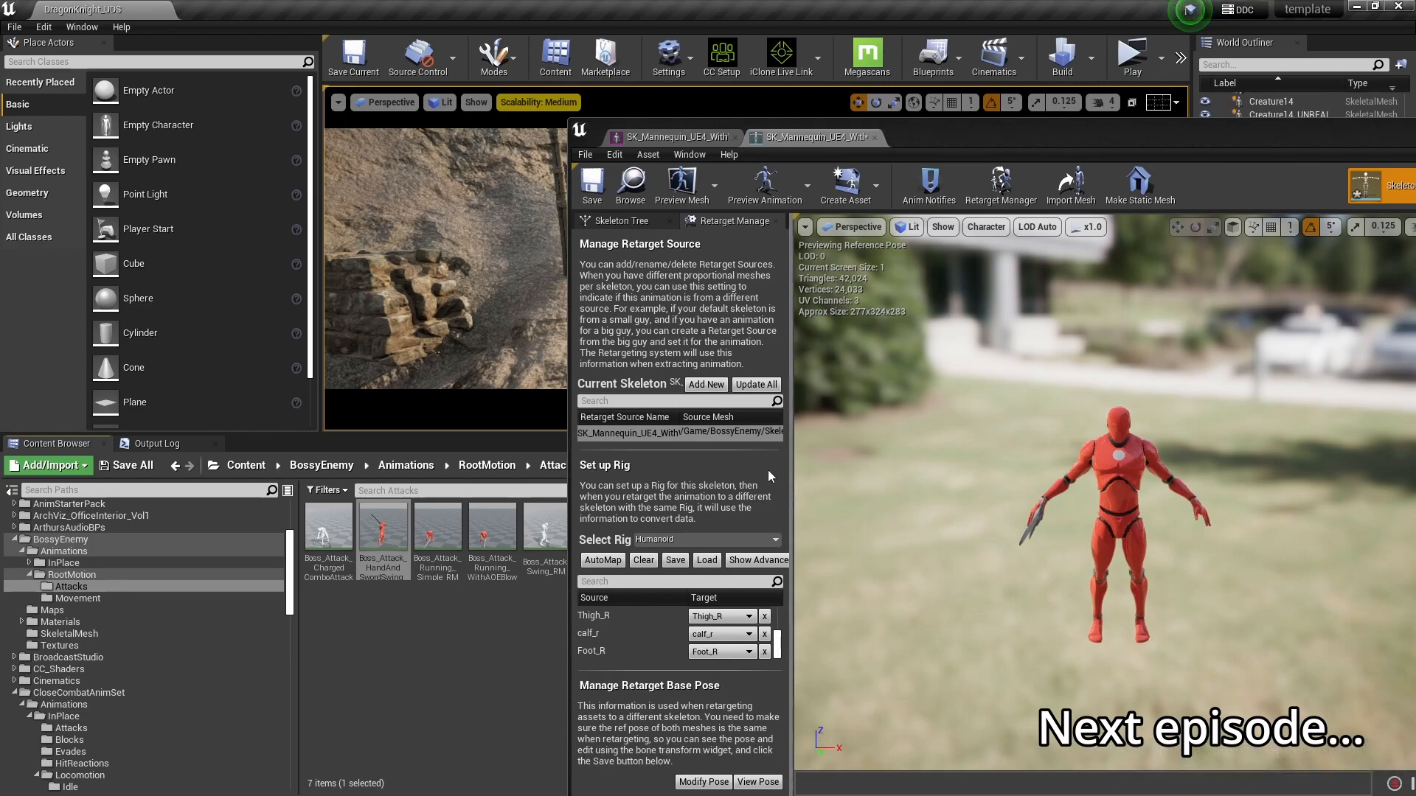
right_click(373, 535)
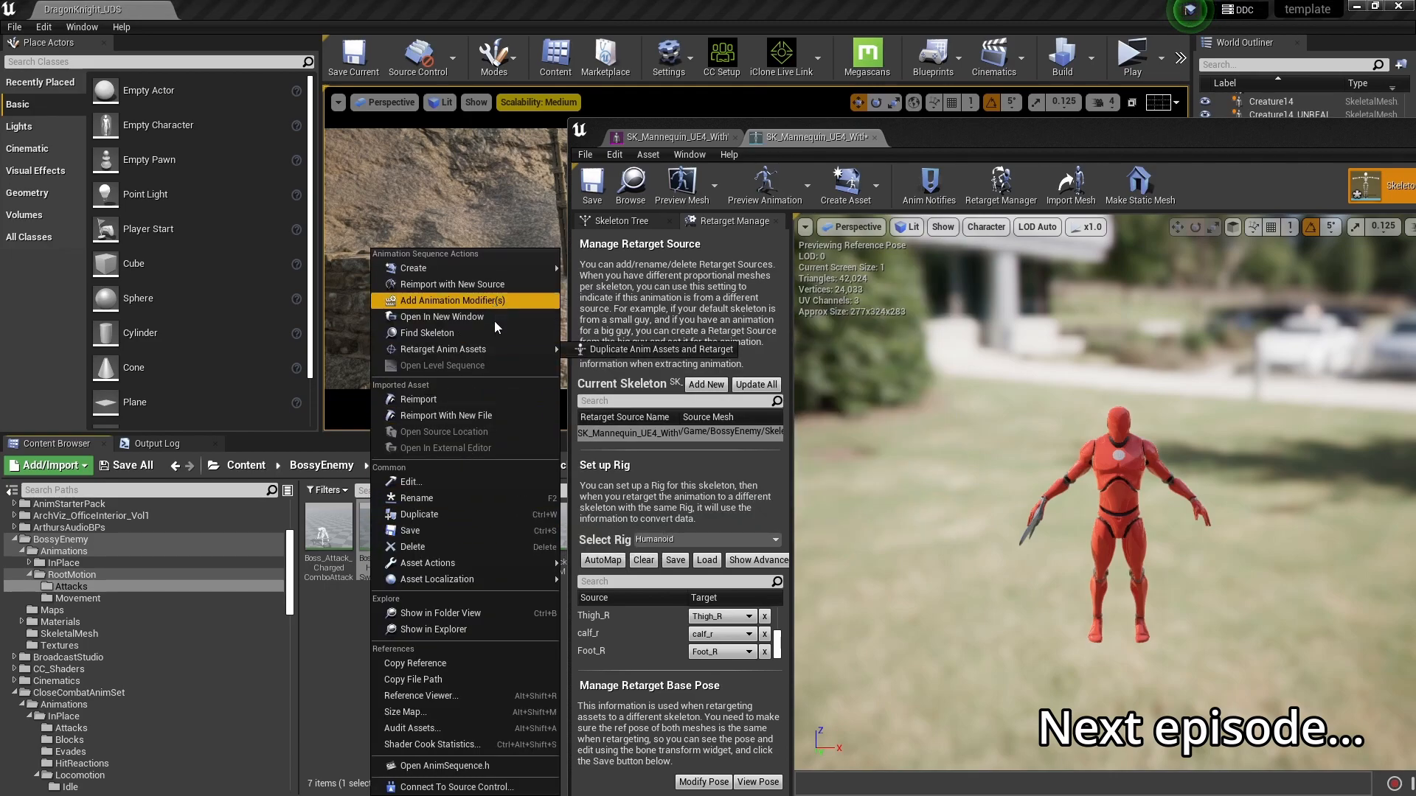
click(616, 348)
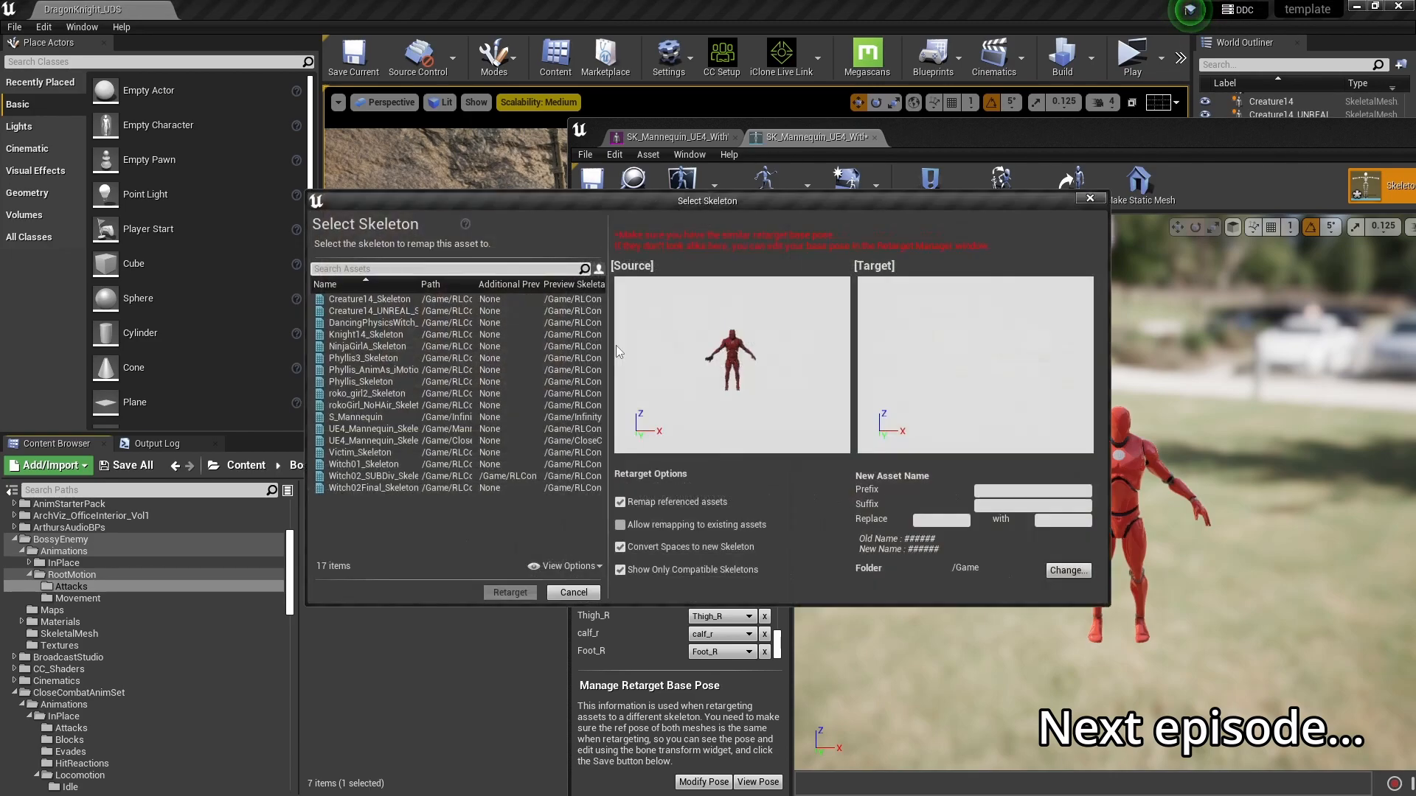
click(386, 335)
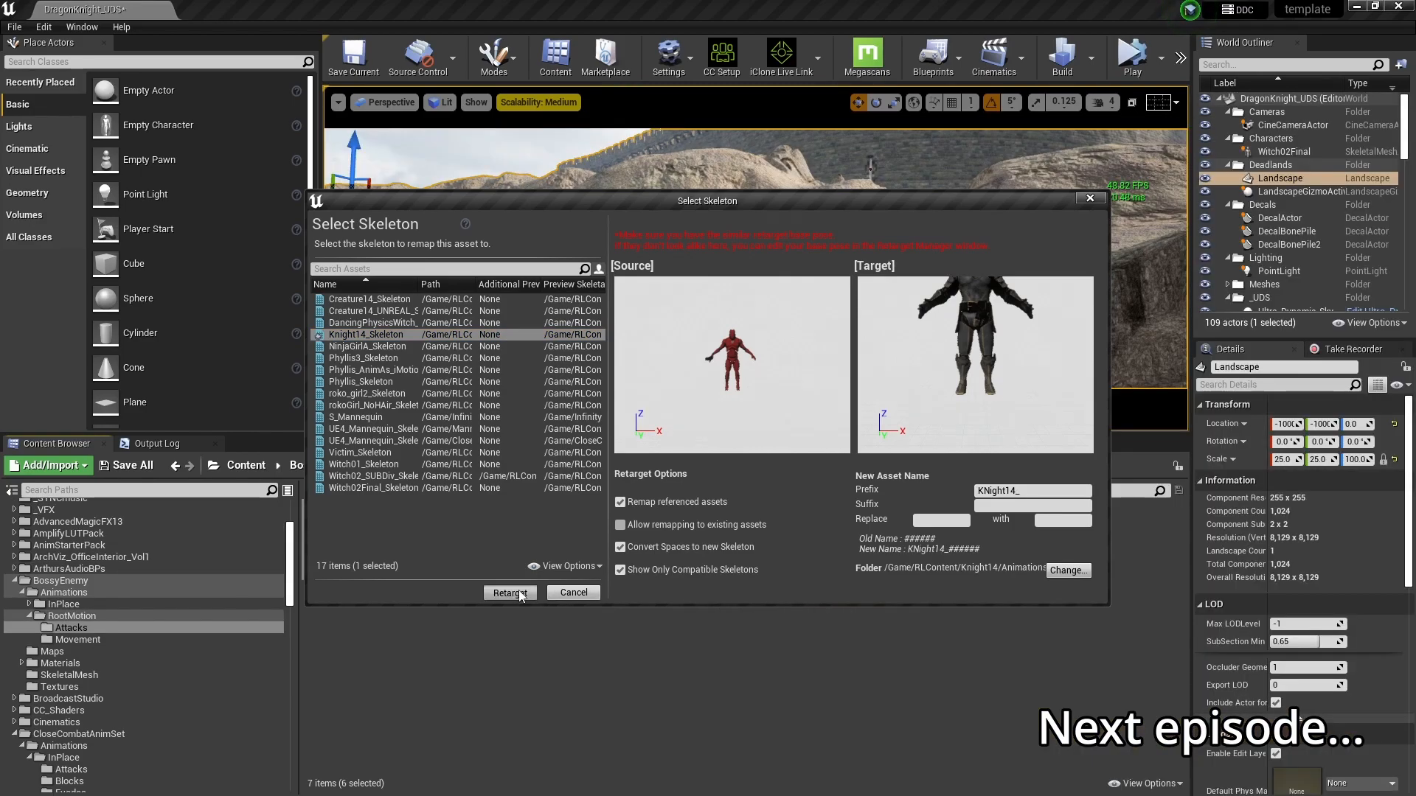
click(510, 593)
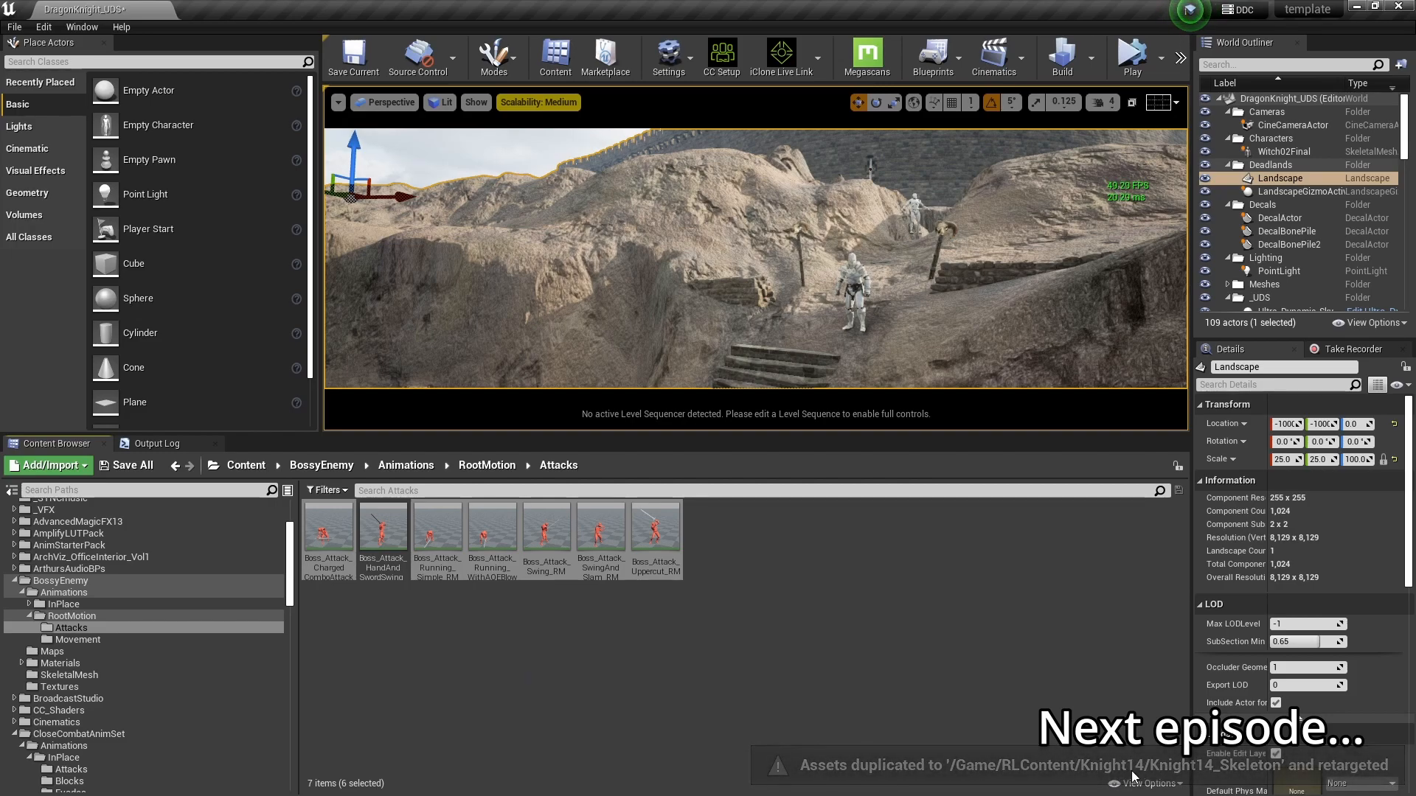
- Open the retargeted KNight14_Boss_Attack_Running_Simple_RM animation from Knight14's Animations/Attacks folder to preview it
scroll(187, 662, down, 15)
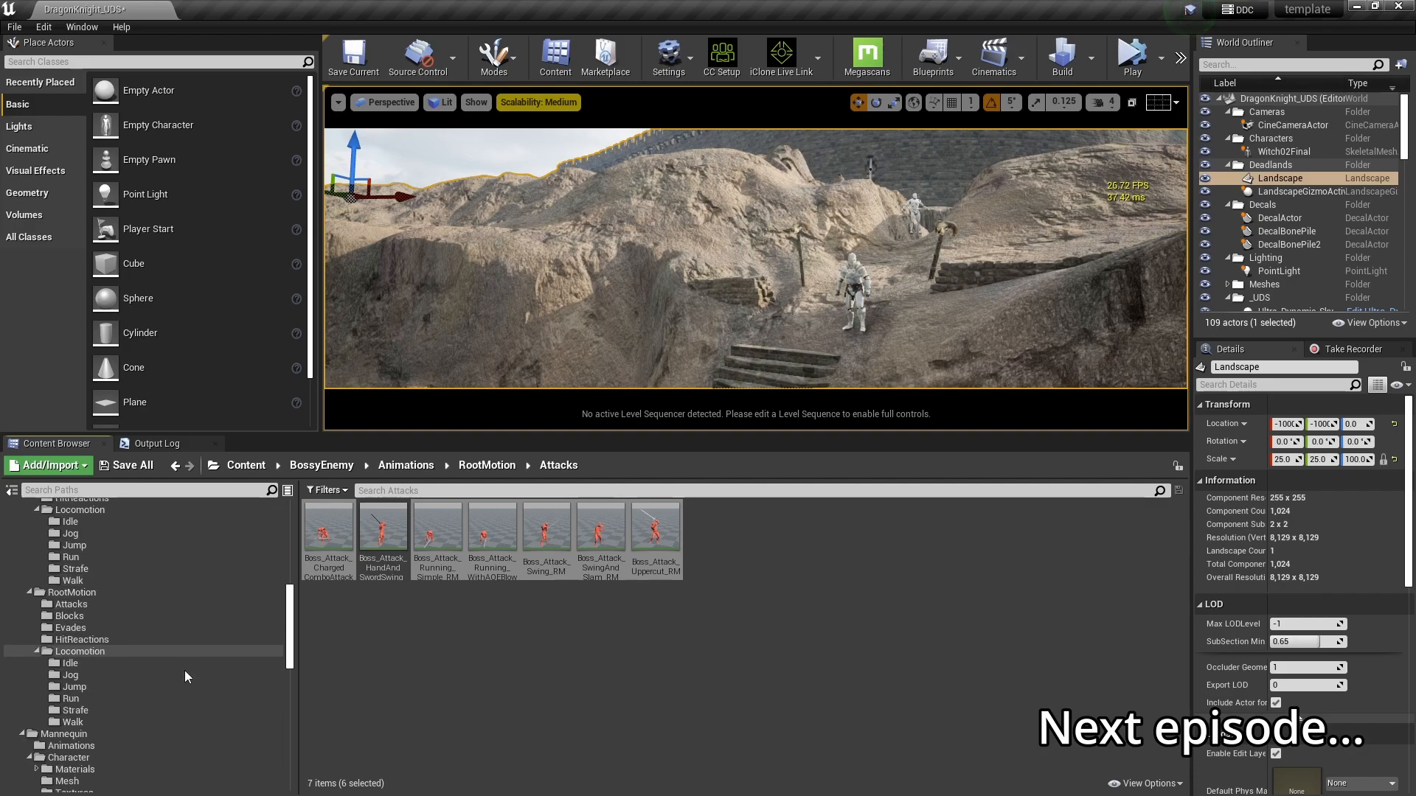
scroll(125, 675, down, 1)
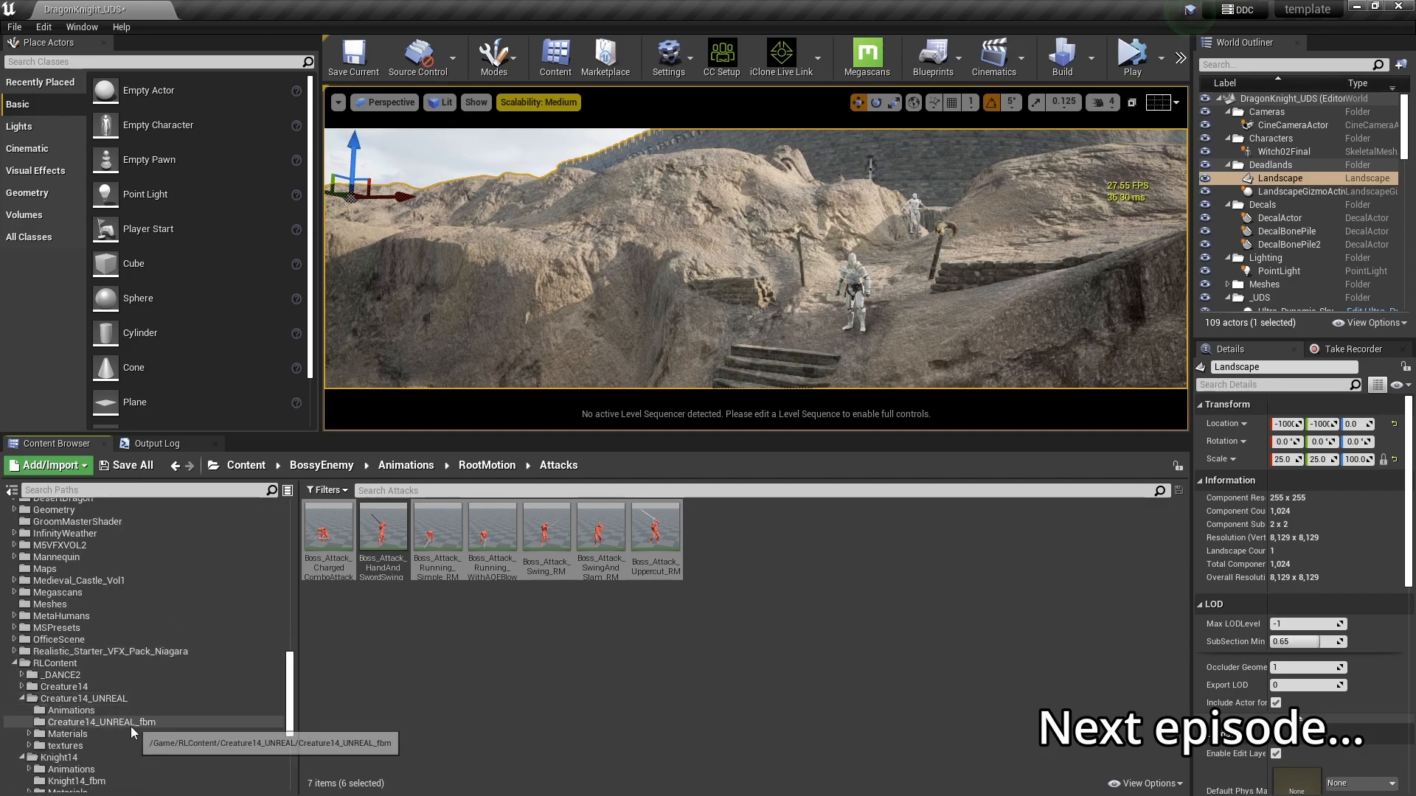
scroll(84, 714, down, 3)
click(81, 705)
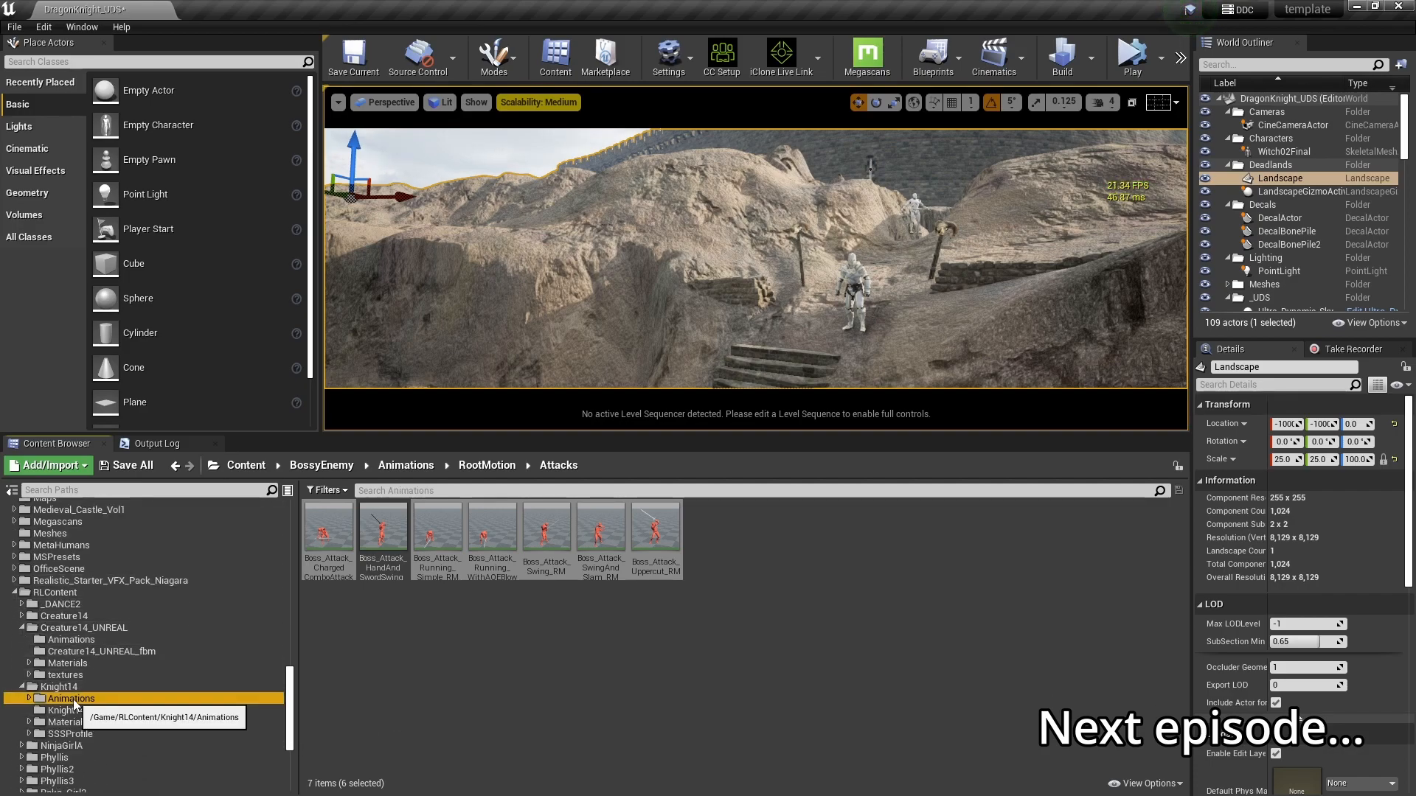
click(33, 700)
click(66, 710)
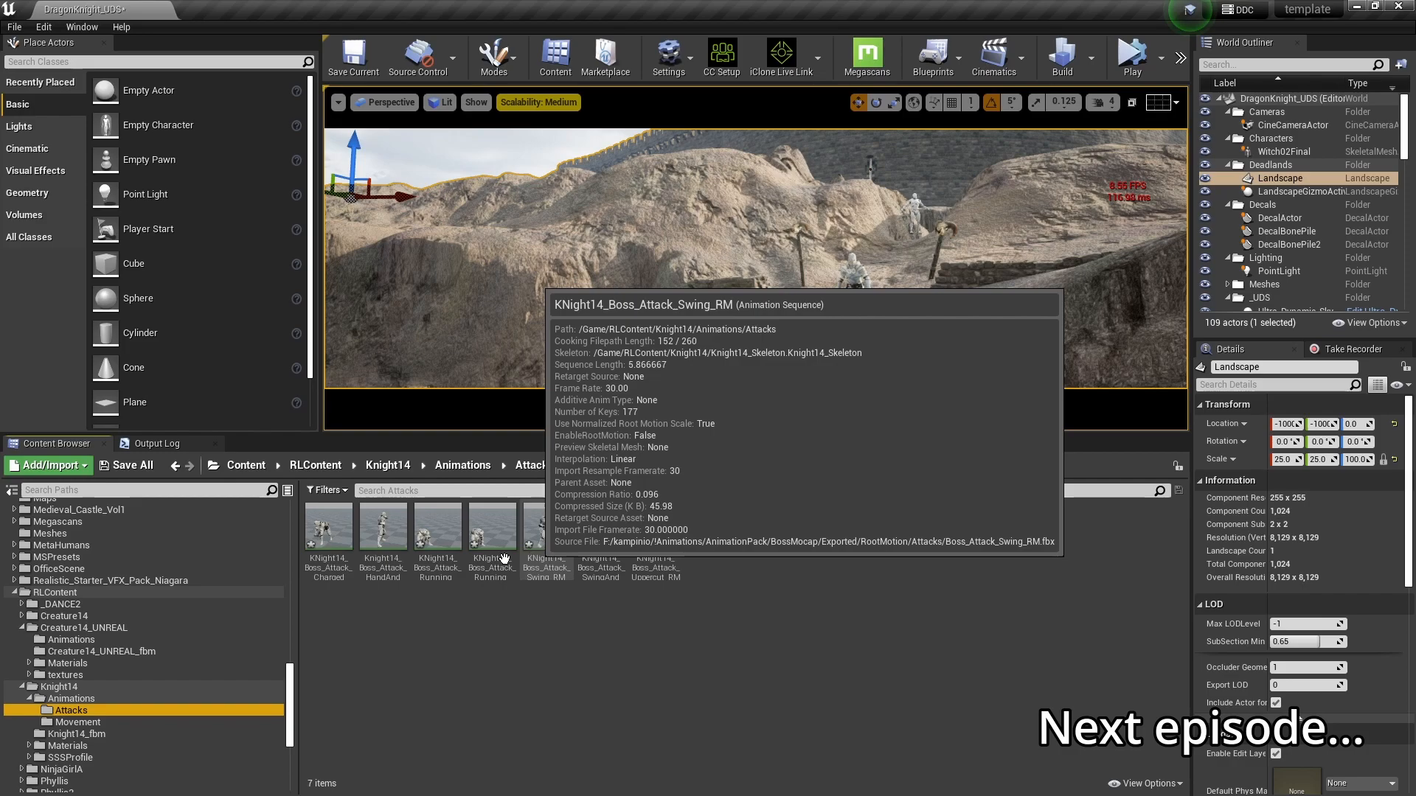
double_click(435, 529)
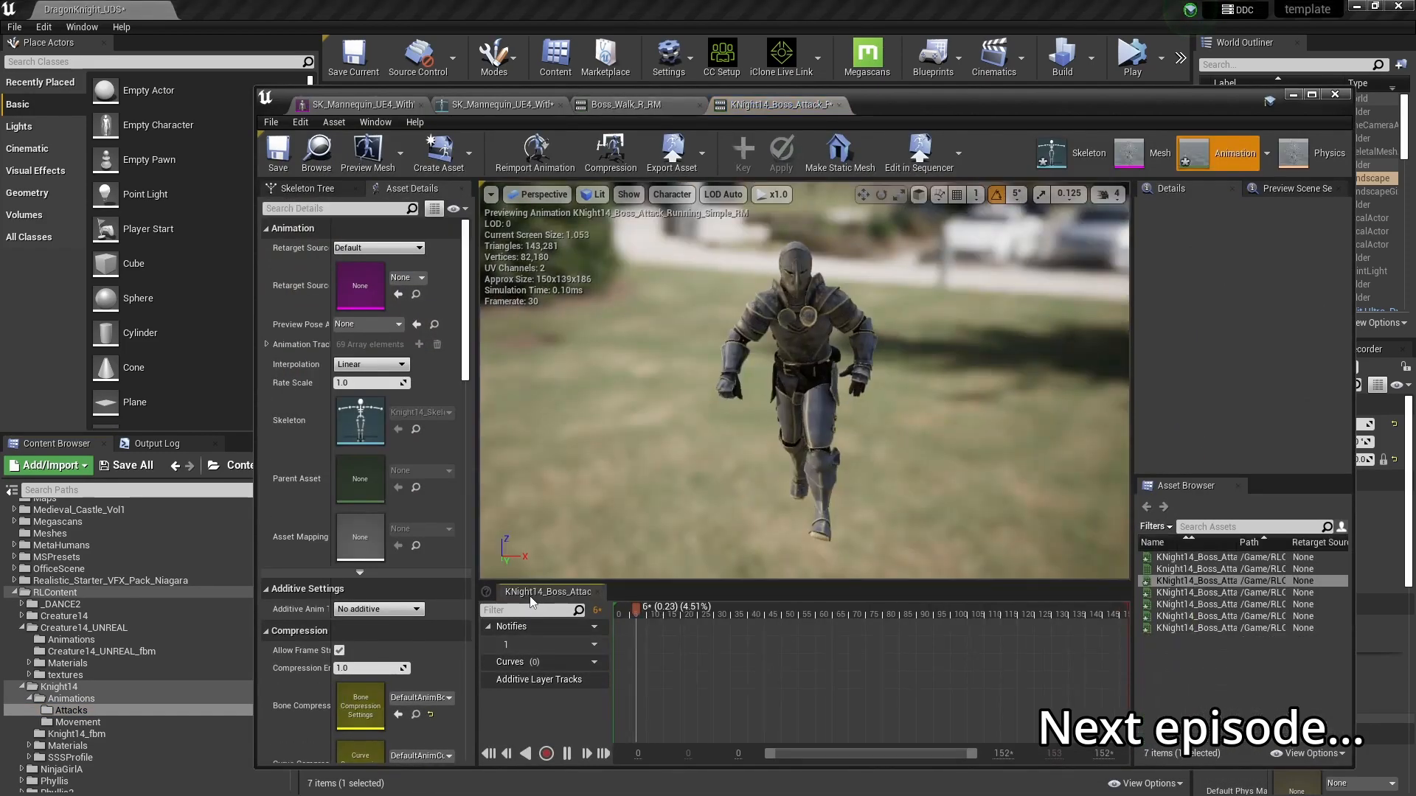